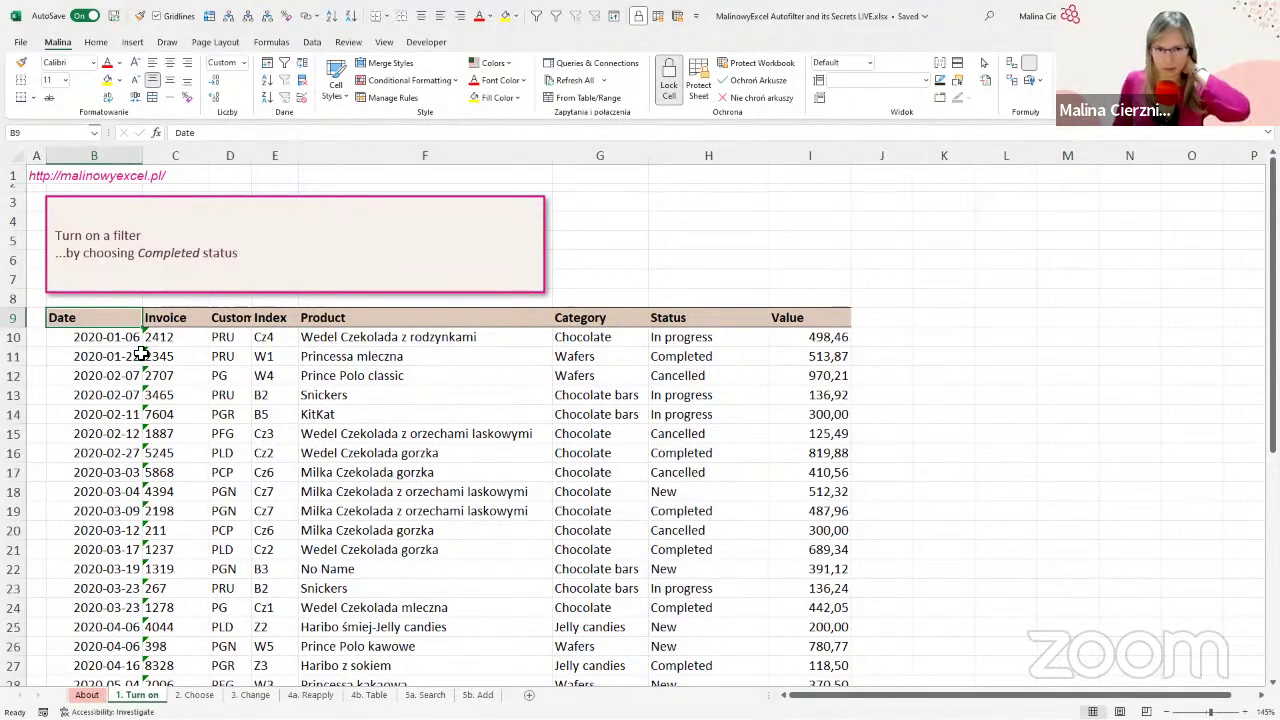
Step: Turn on filtering for the order list whose headers are in row 9
left_click(100, 358)
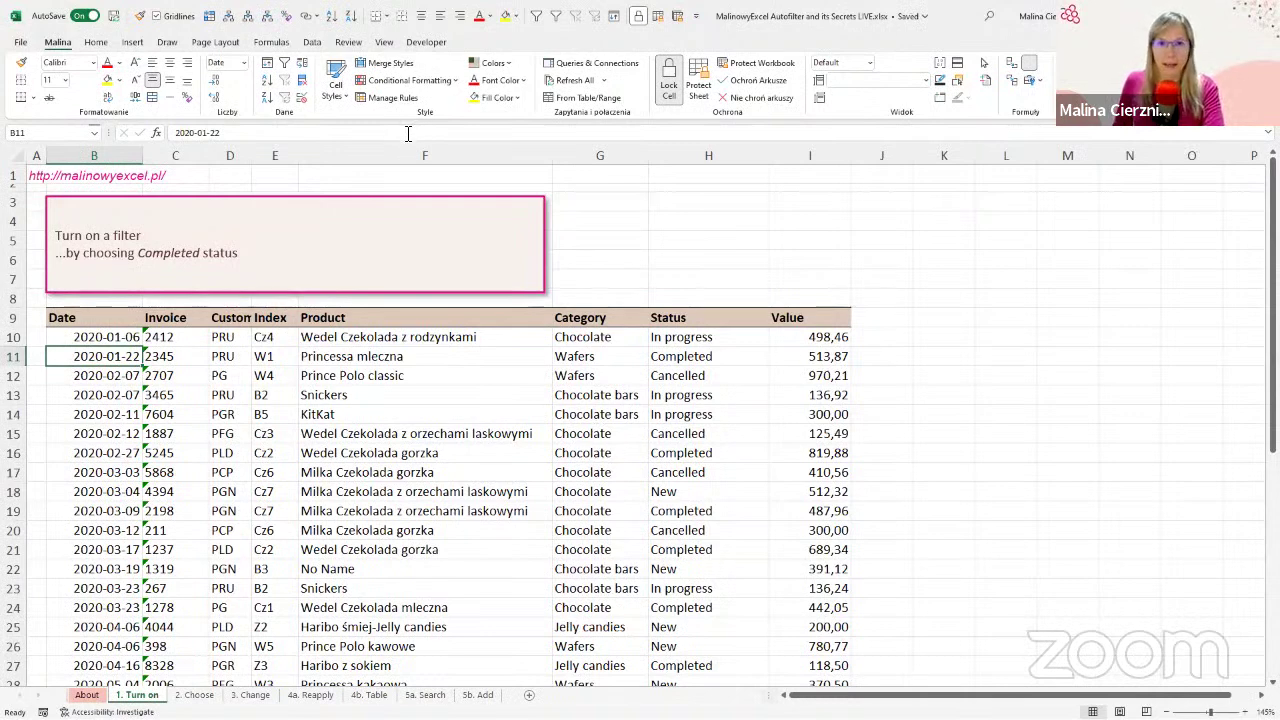
left_click(314, 44)
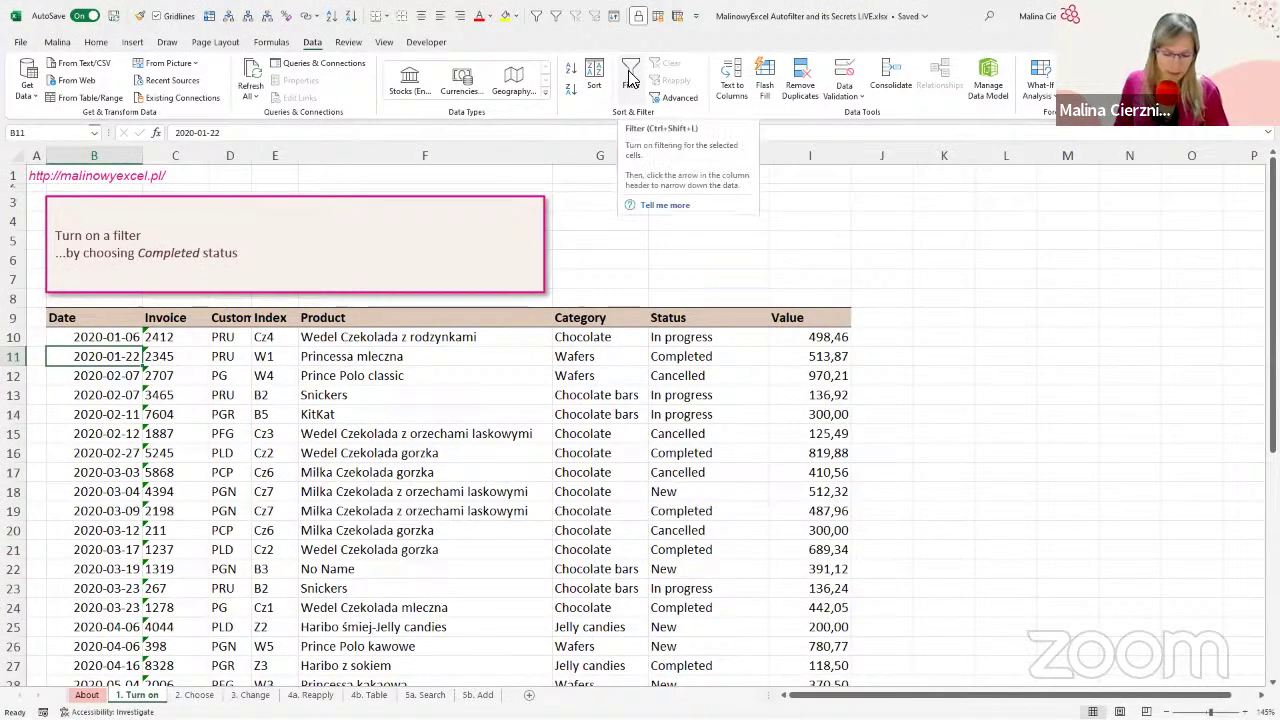
left_click(630, 78)
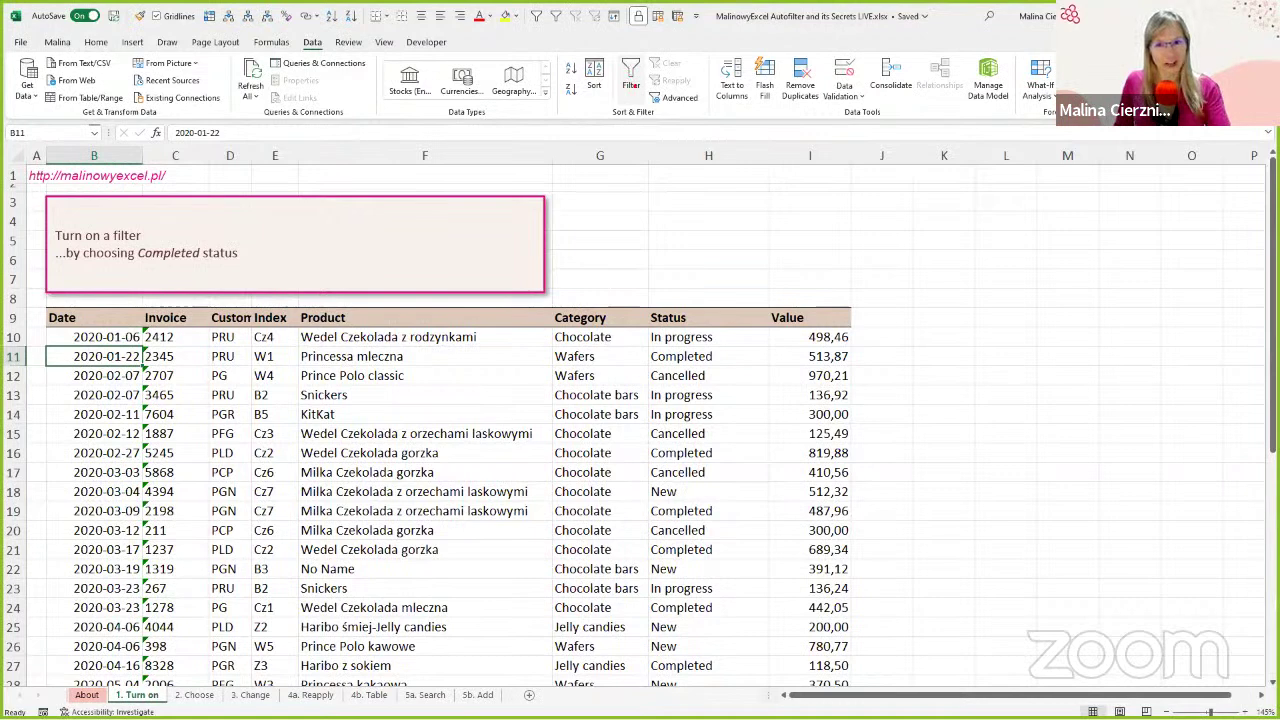
left_click(630, 88)
left_click(410, 416)
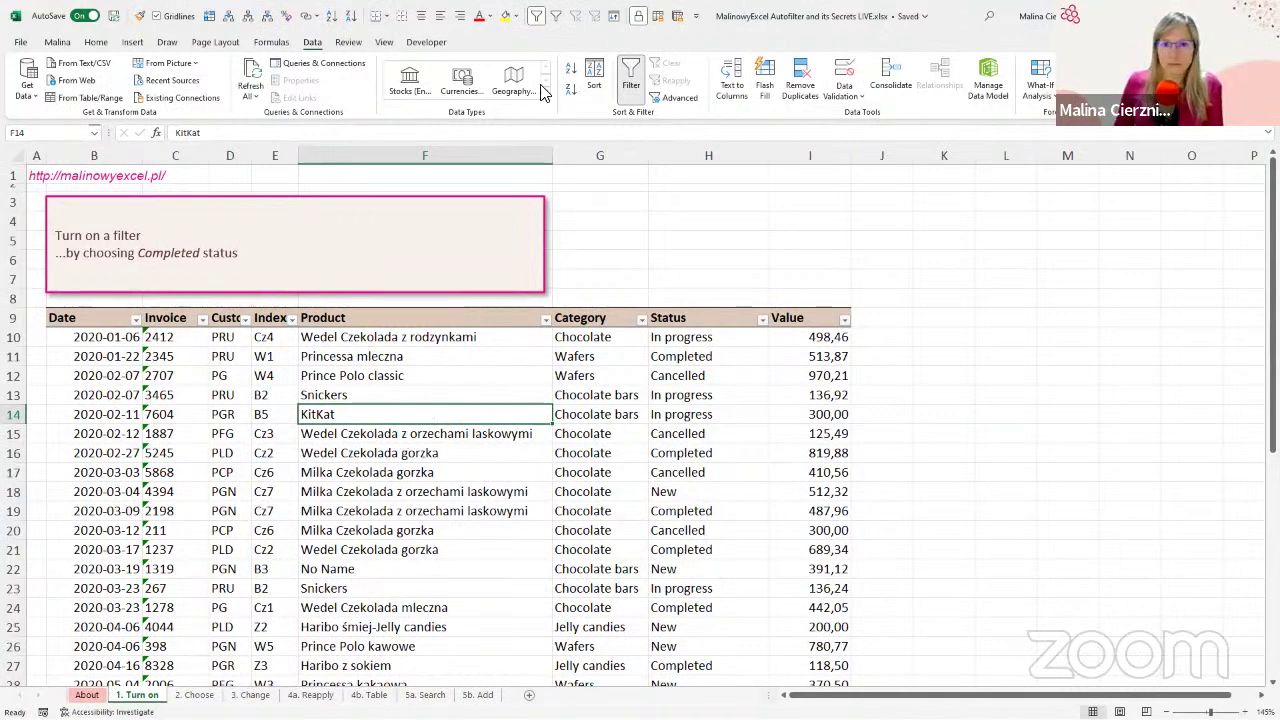
Step: Turn filtering off again for the order list from a cell inside the data
left_click(629, 80)
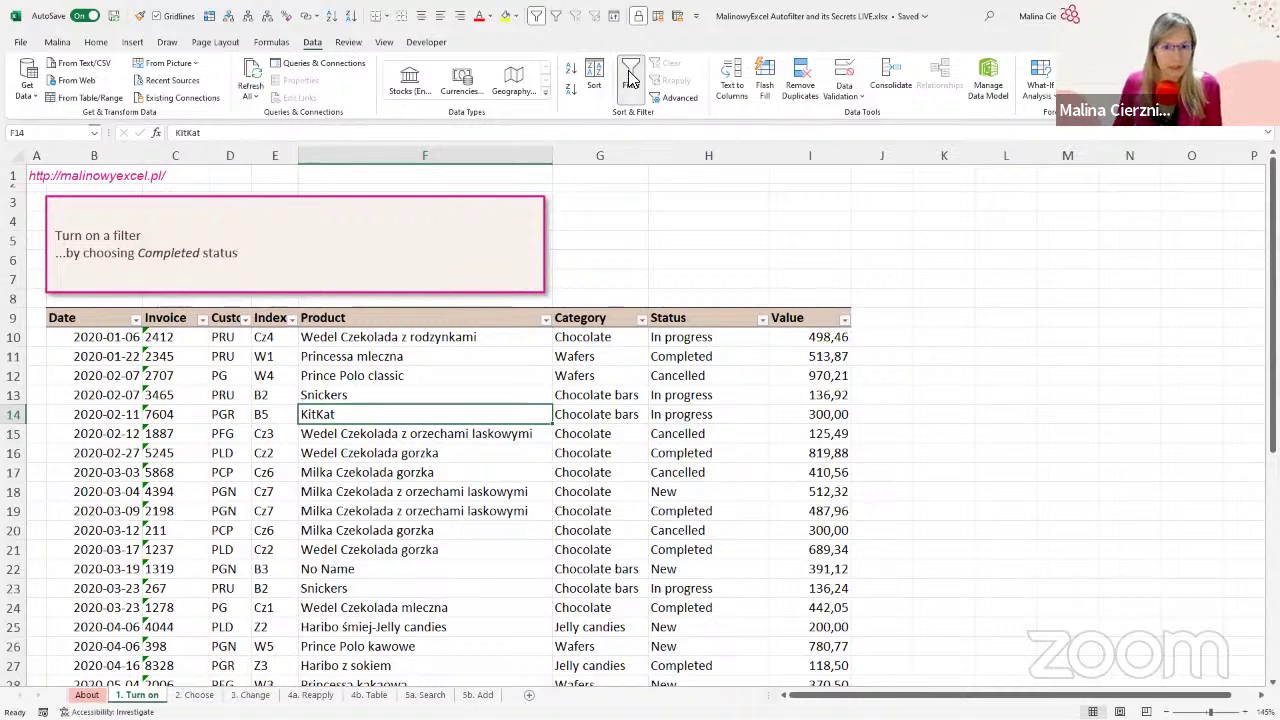
left_click(330, 378)
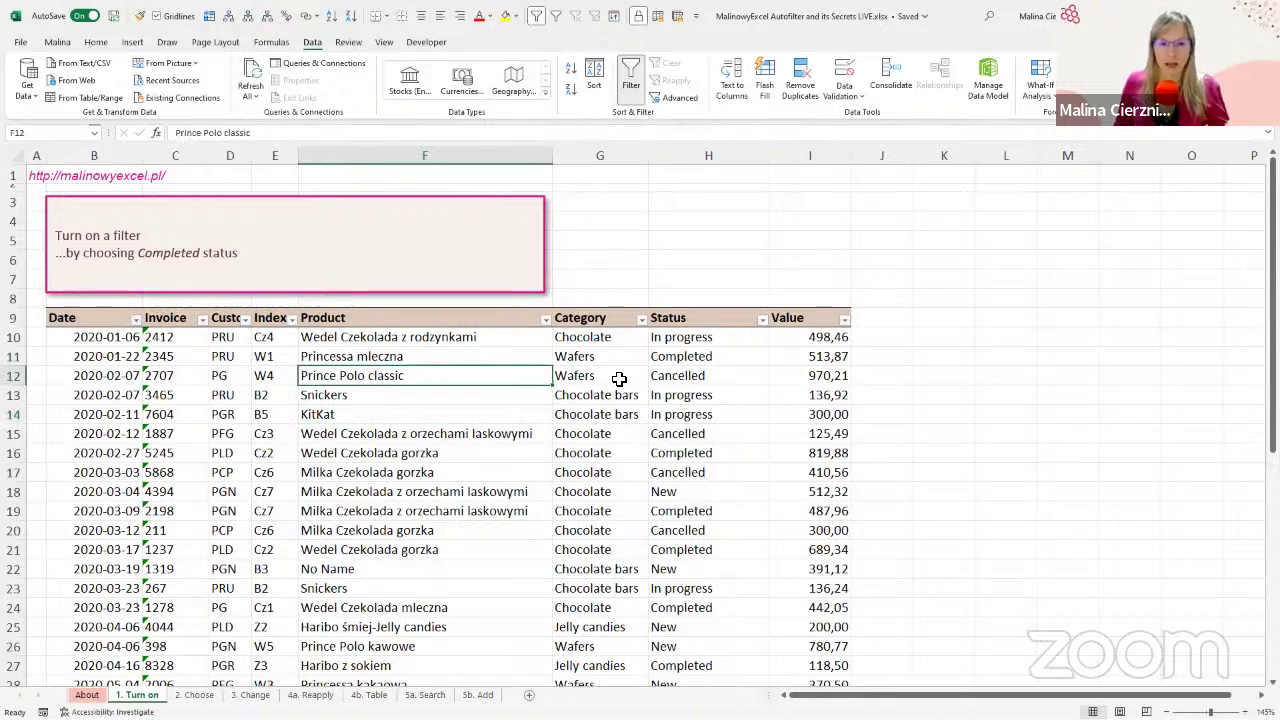
left_click(631, 75)
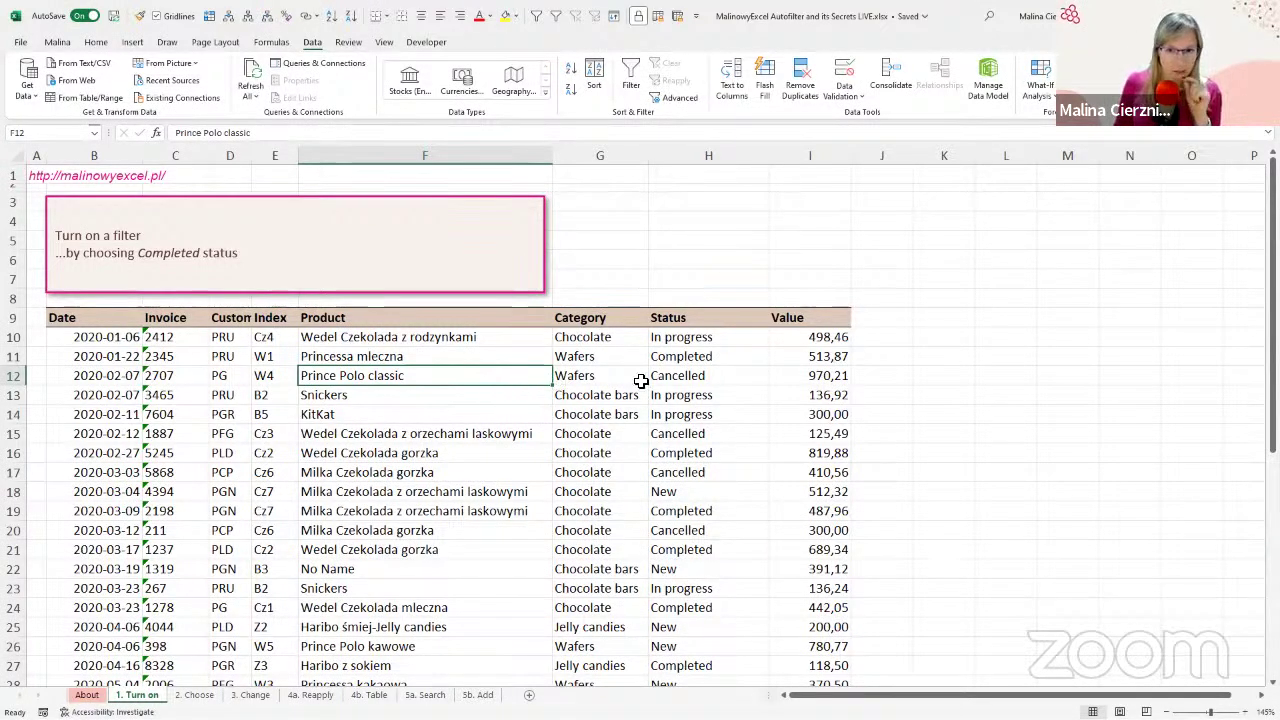
left_click(604, 377)
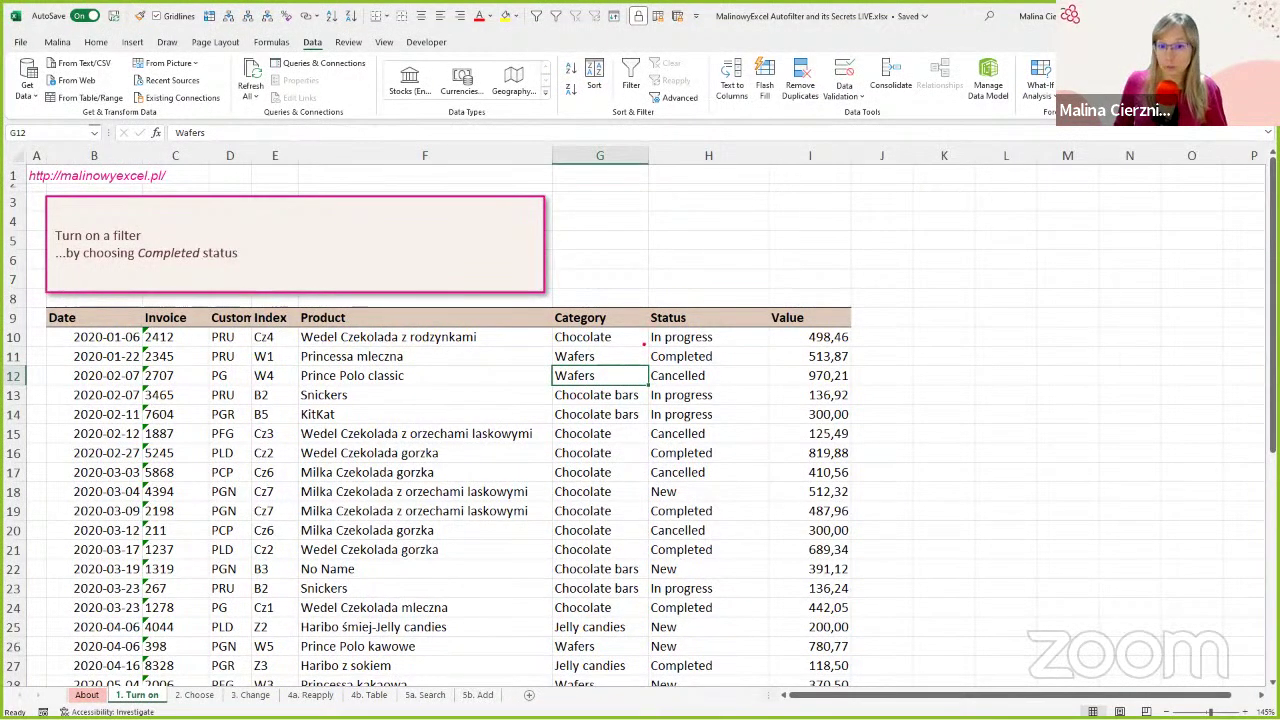
left_click_drag(644, 344, 740, 377)
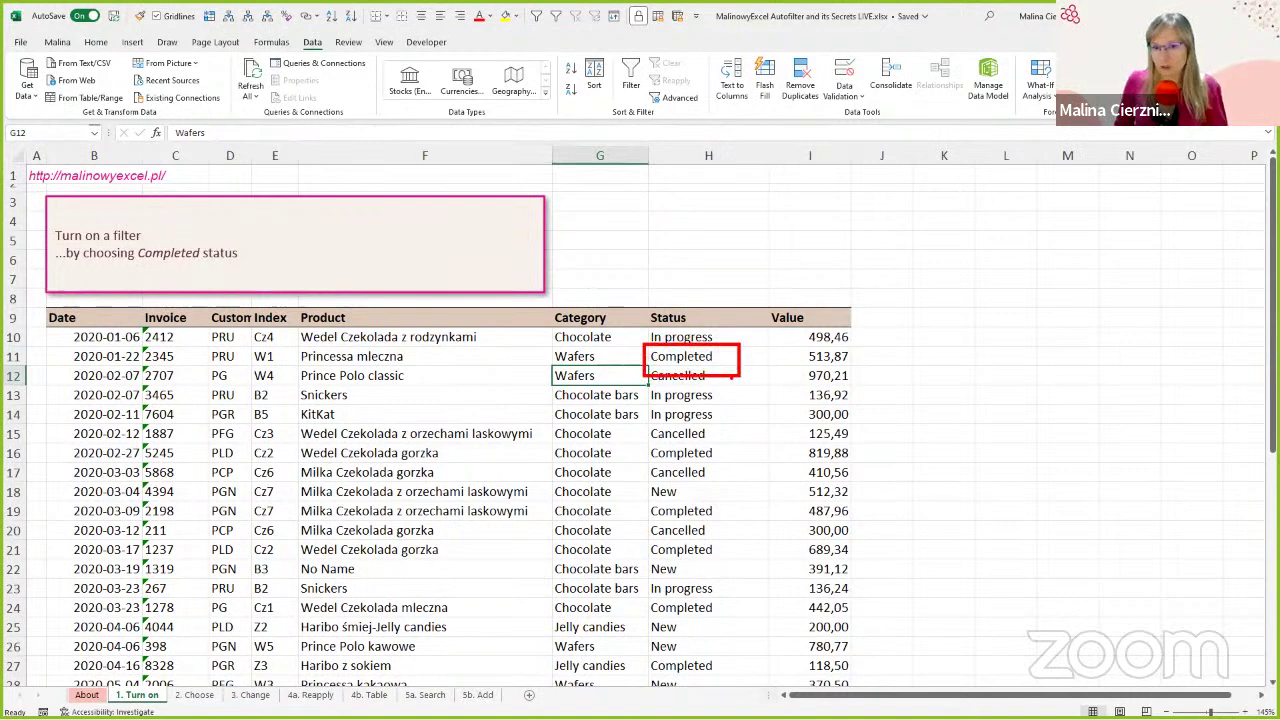
key("Escape")
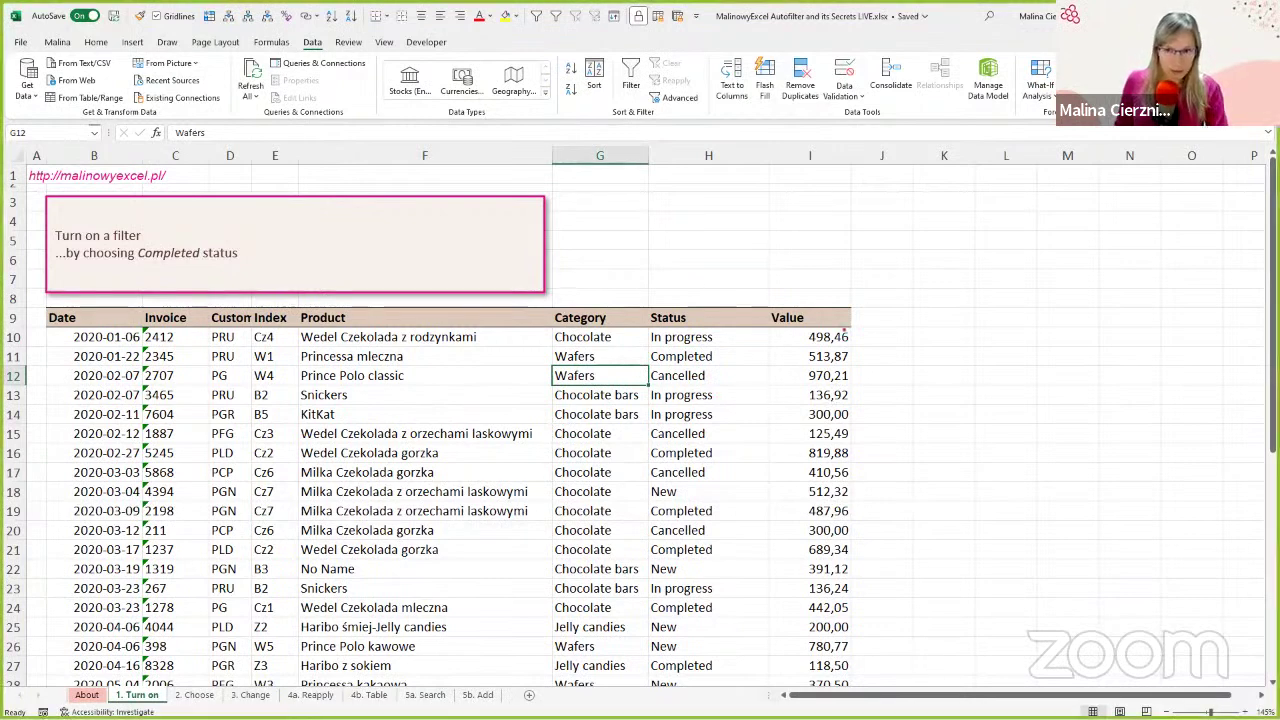
left_click_drag(922, 216, 855, 312)
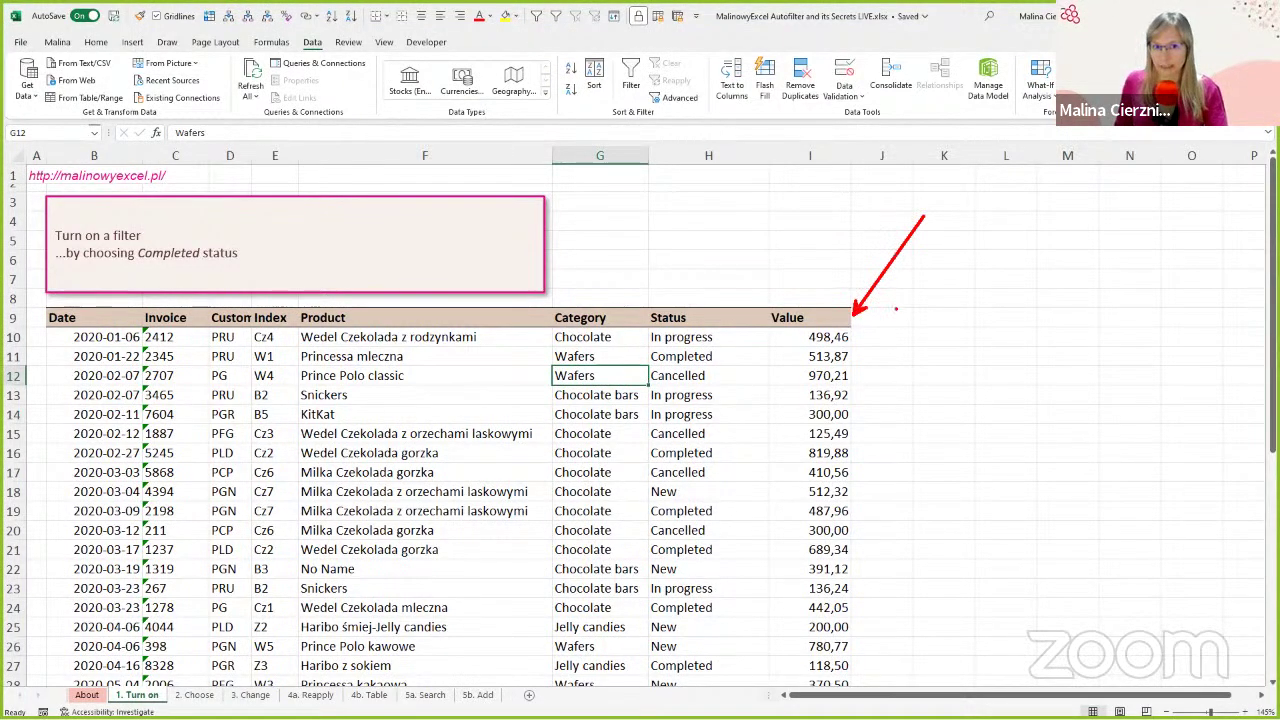
key("Escape")
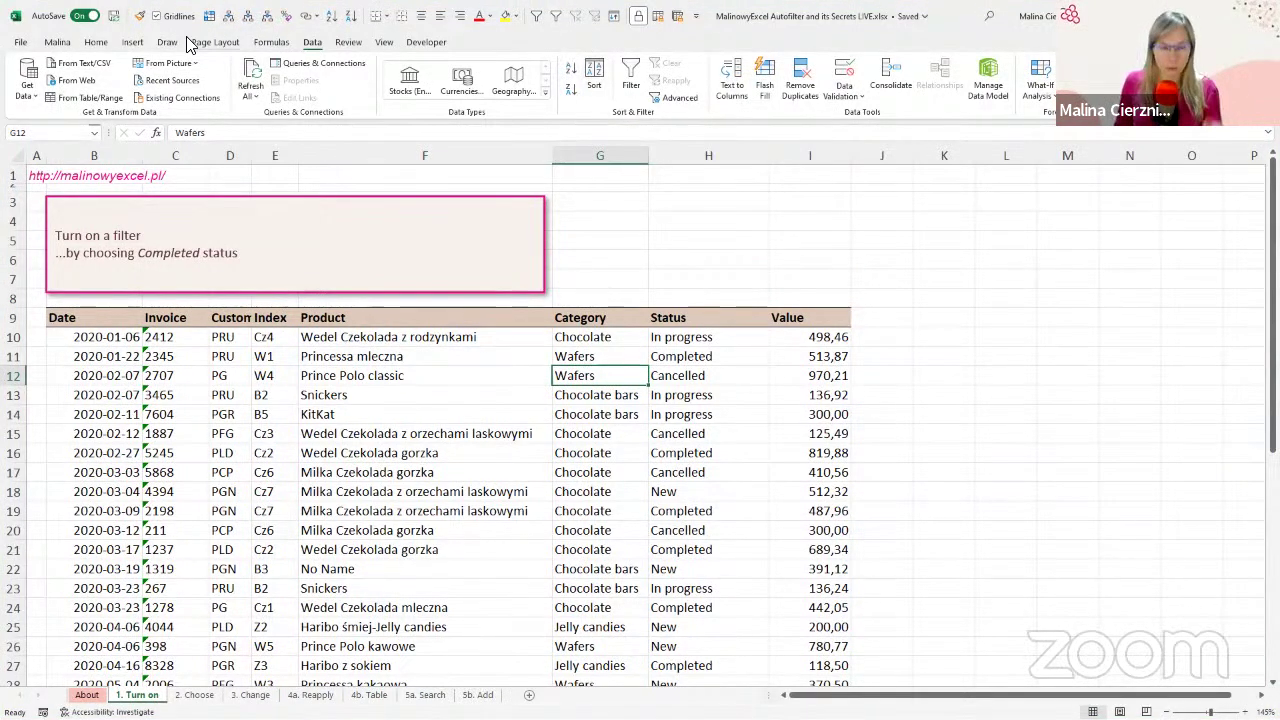
key("ctrl+2")
mouse_move(114, 4)
left_mouse_down()
mouse_move(342, 5)
mouse_move(816, 41)
mouse_move(706, 35)
left_mouse_up()
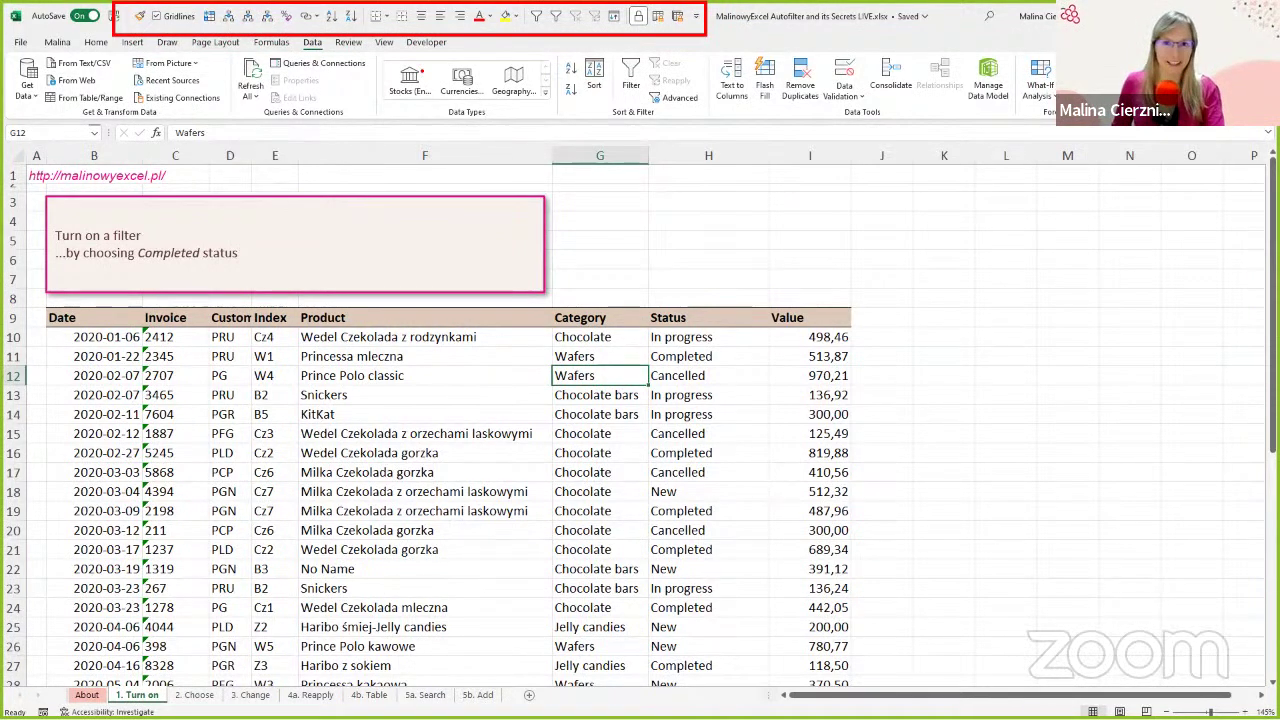
key("Escape")
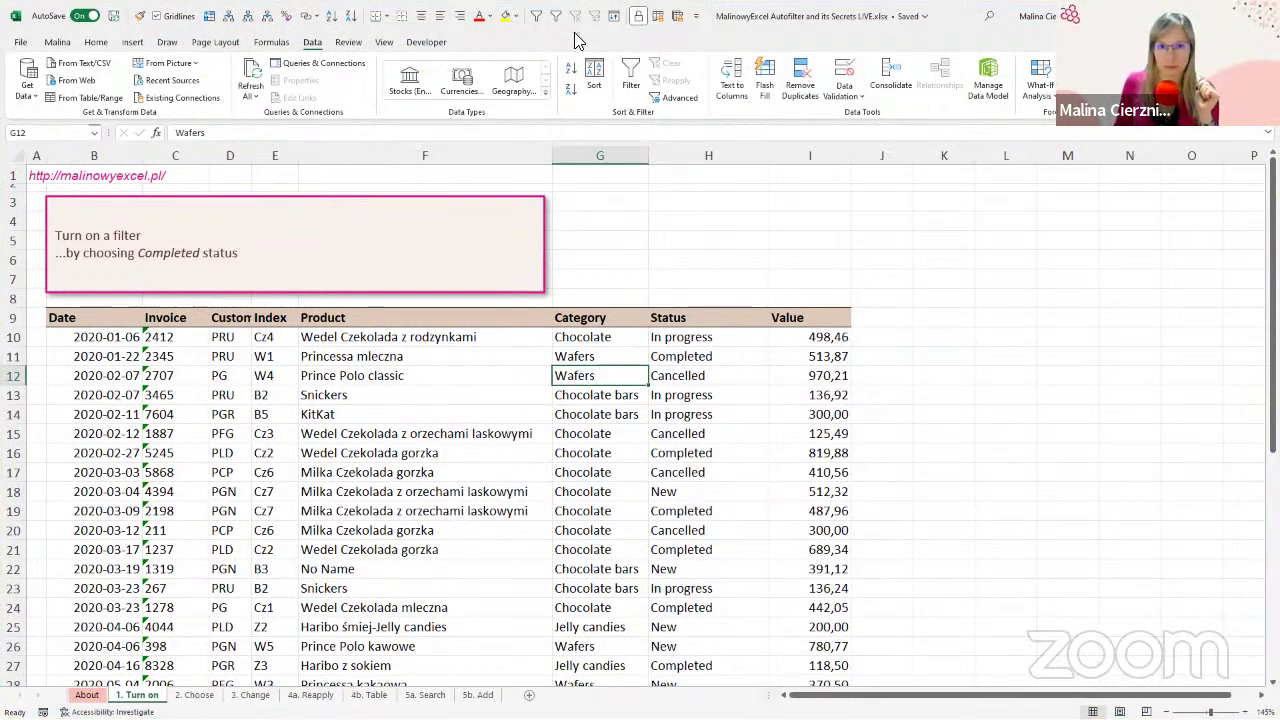
Step: Open the Quick Access Toolbar customization settings in Excel Options
right_click(572, 108)
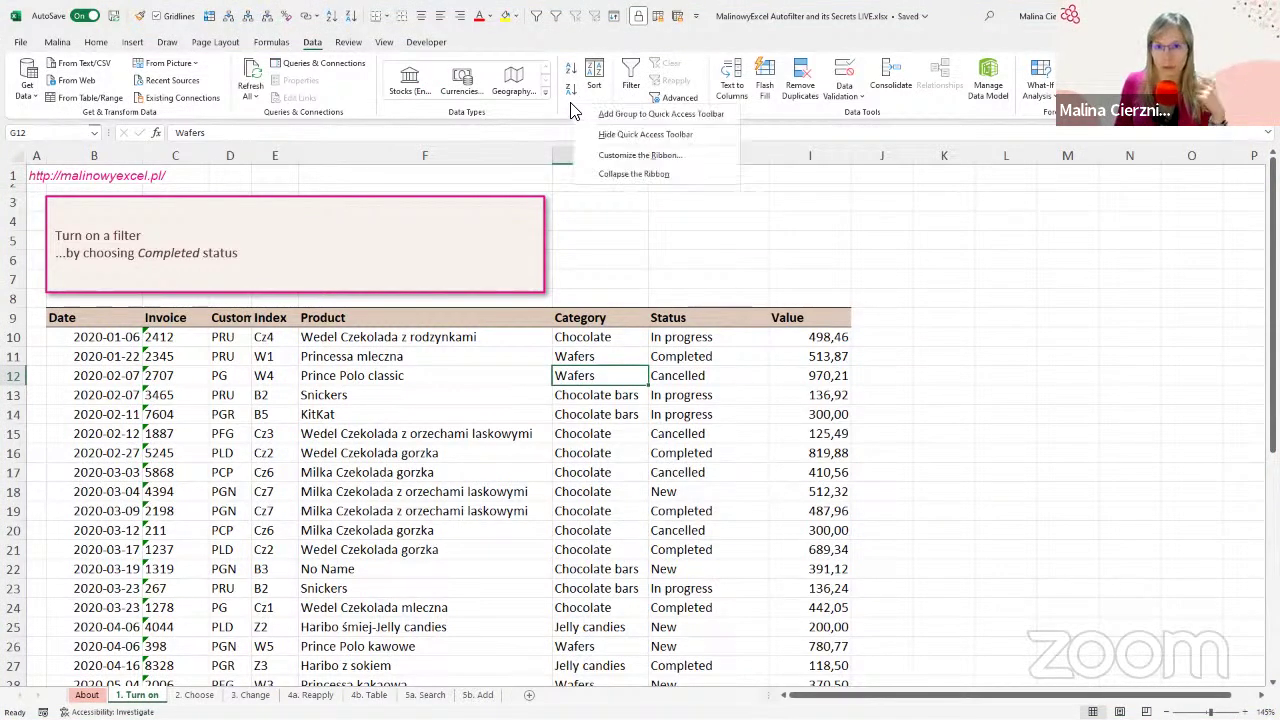
left_click(628, 160)
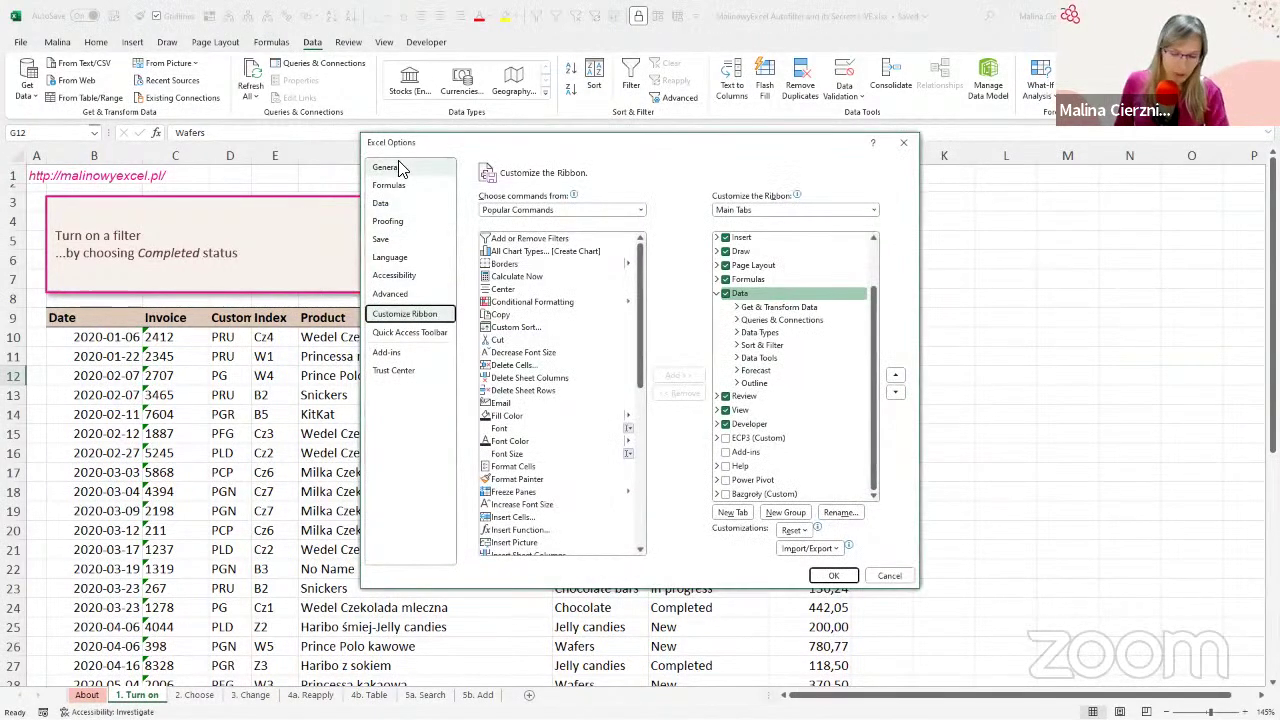
key("ctrl+2")
left_click_drag(361, 131, 447, 157)
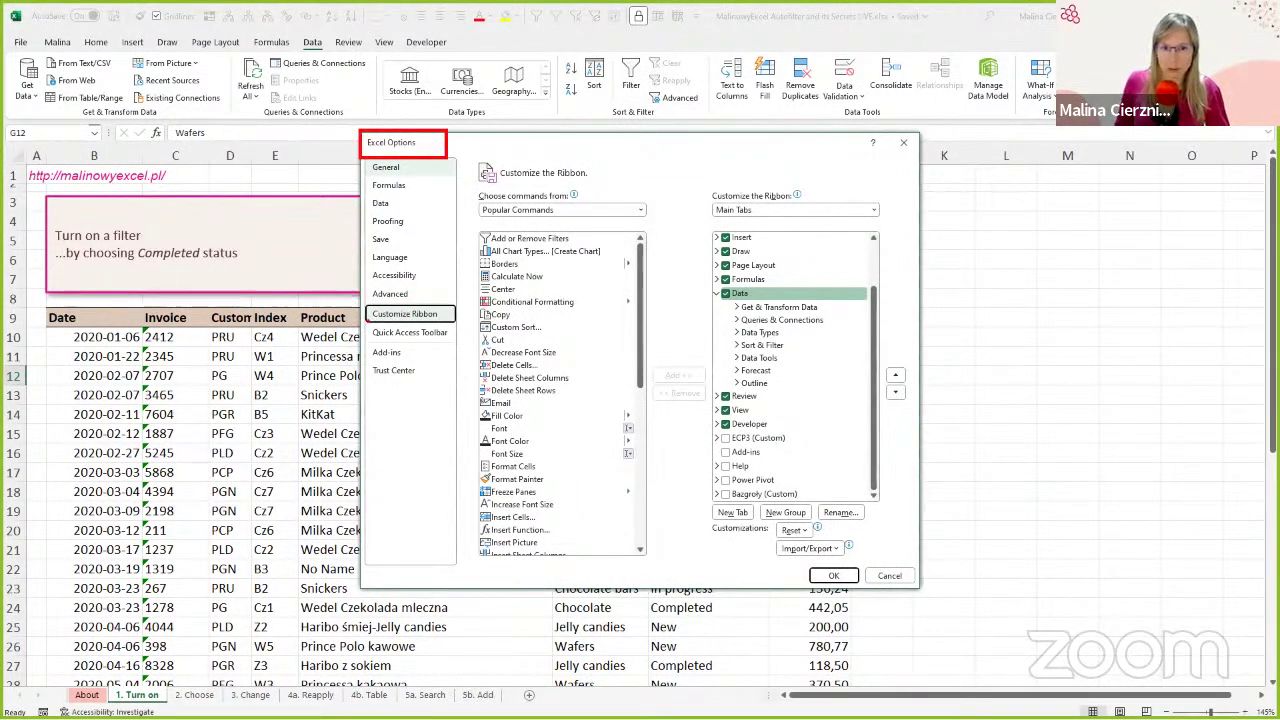
left_click_drag(367, 322, 463, 345)
key("Escape")
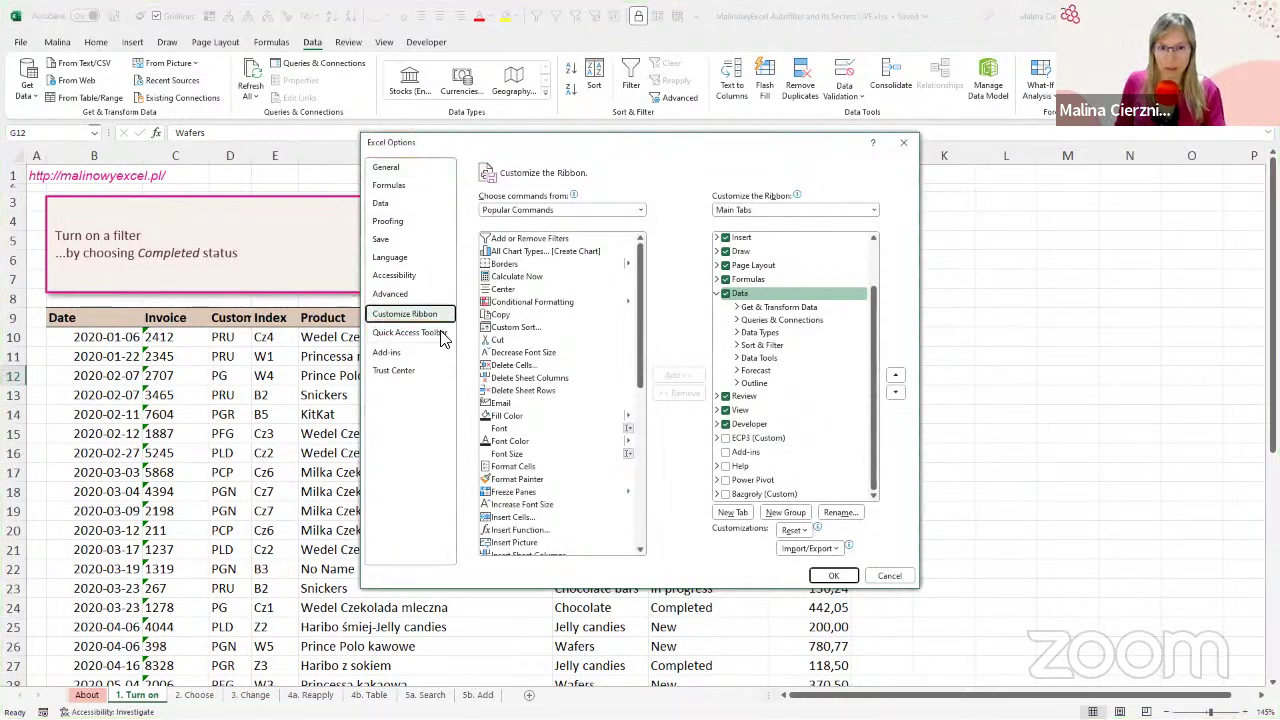
left_click(428, 335)
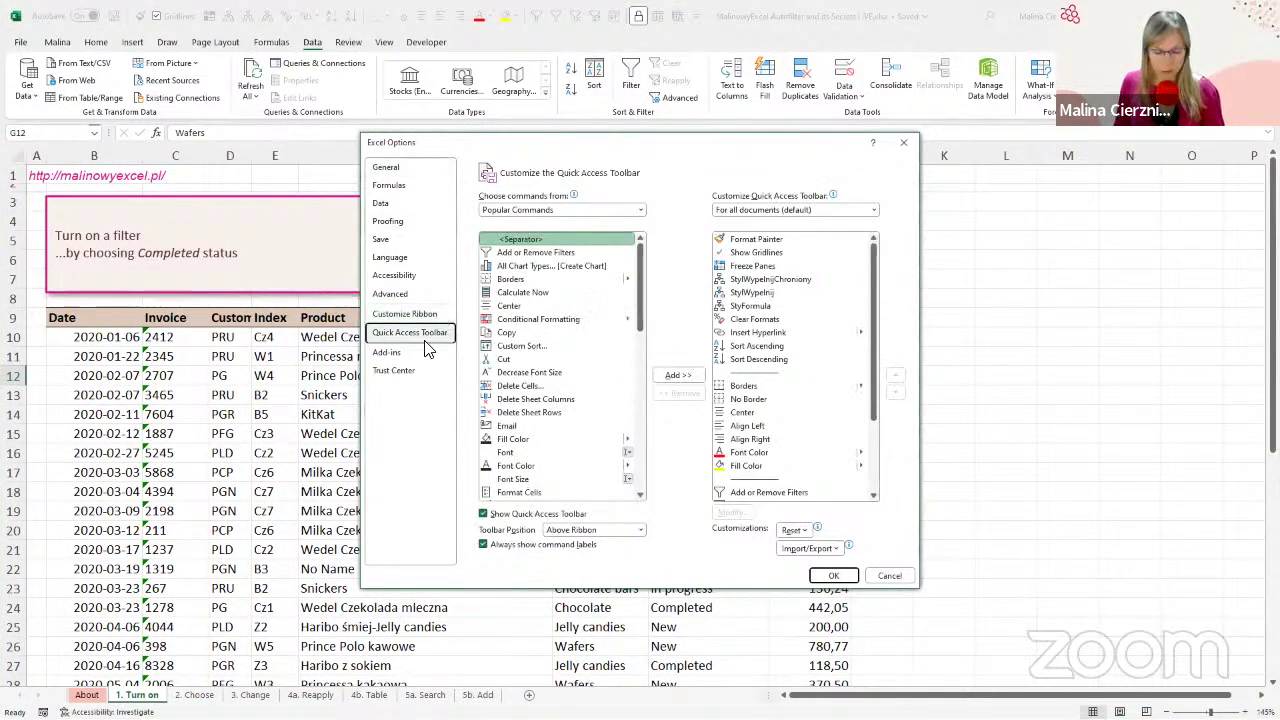
key("ctrl+2")
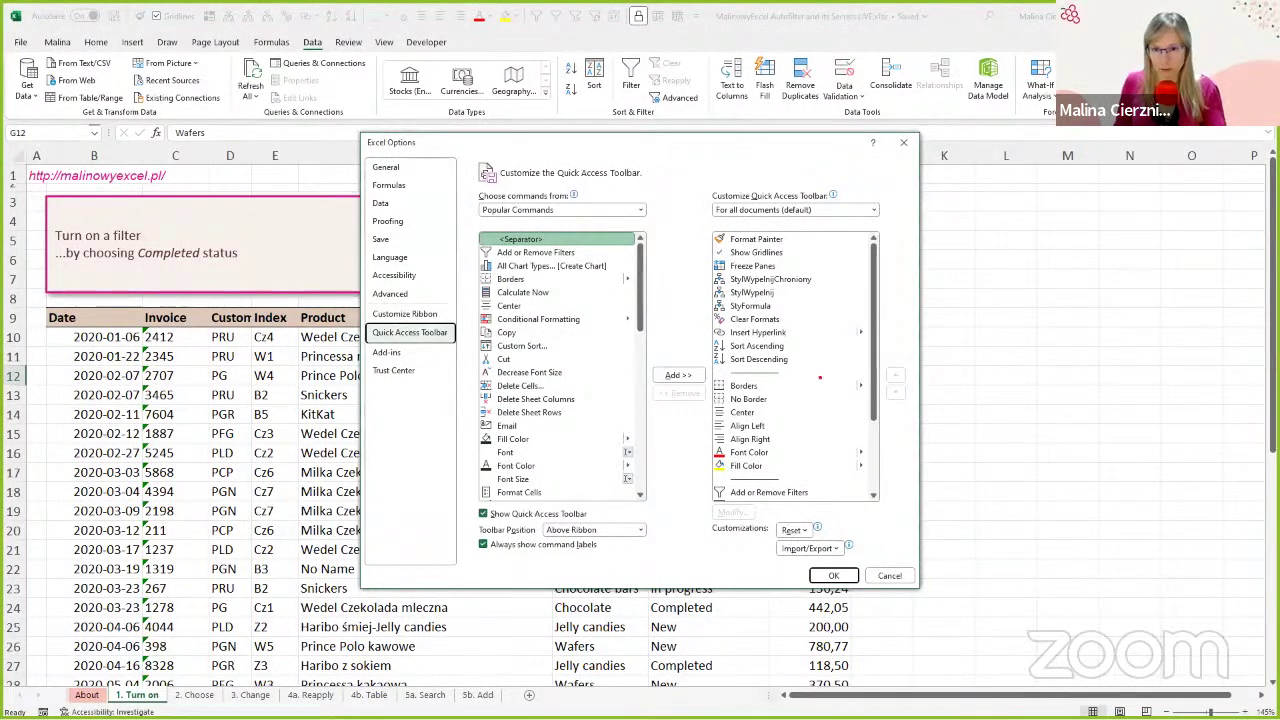
key("Escape")
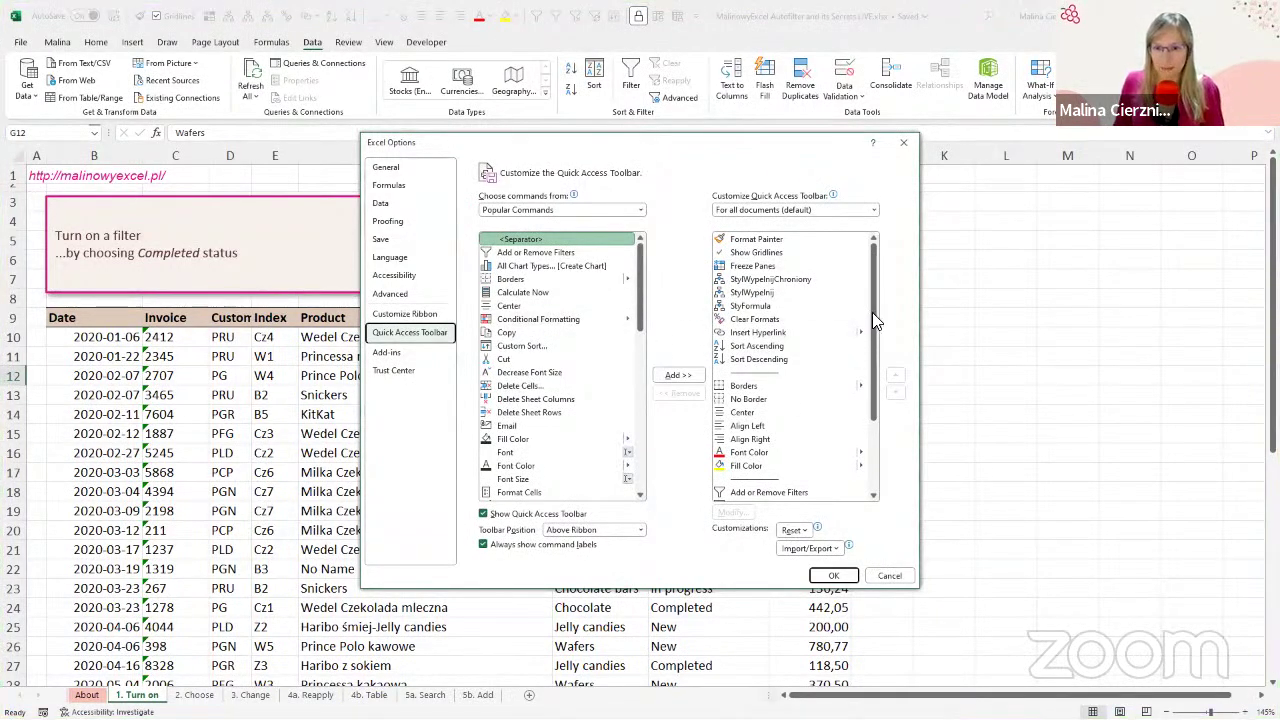
key("ctrl+2")
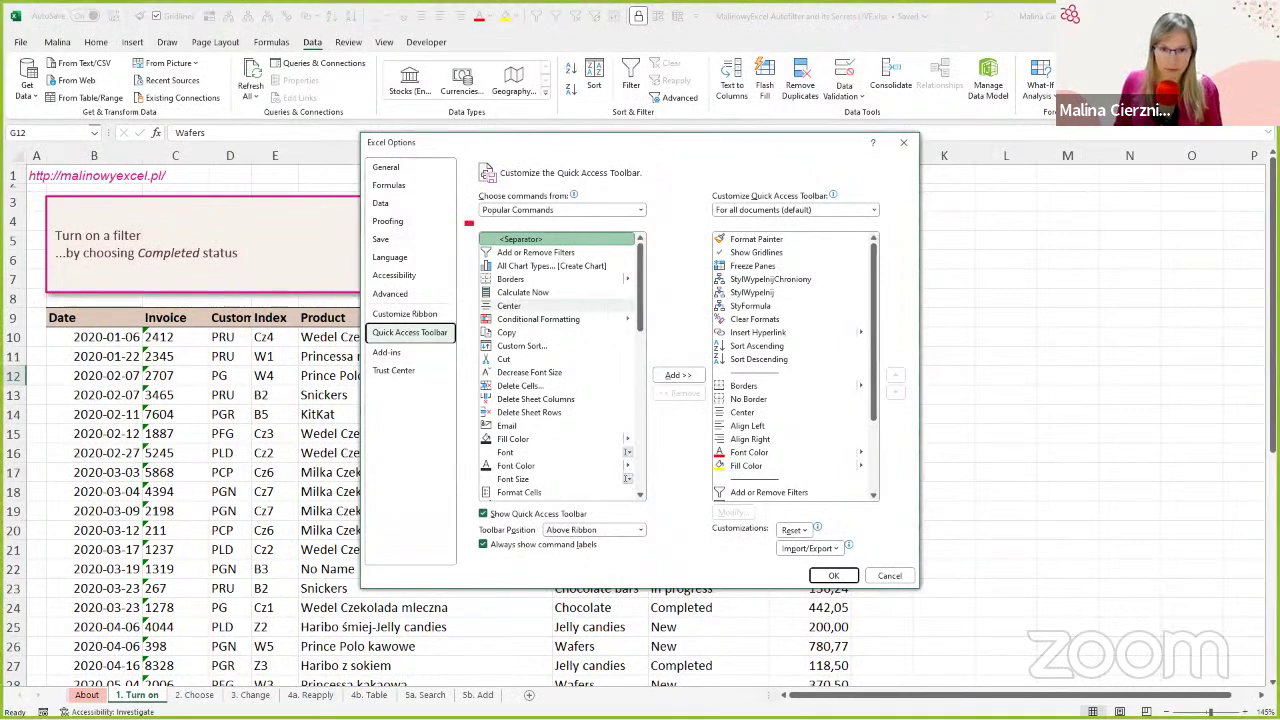
left_click_drag(466, 222, 636, 546)
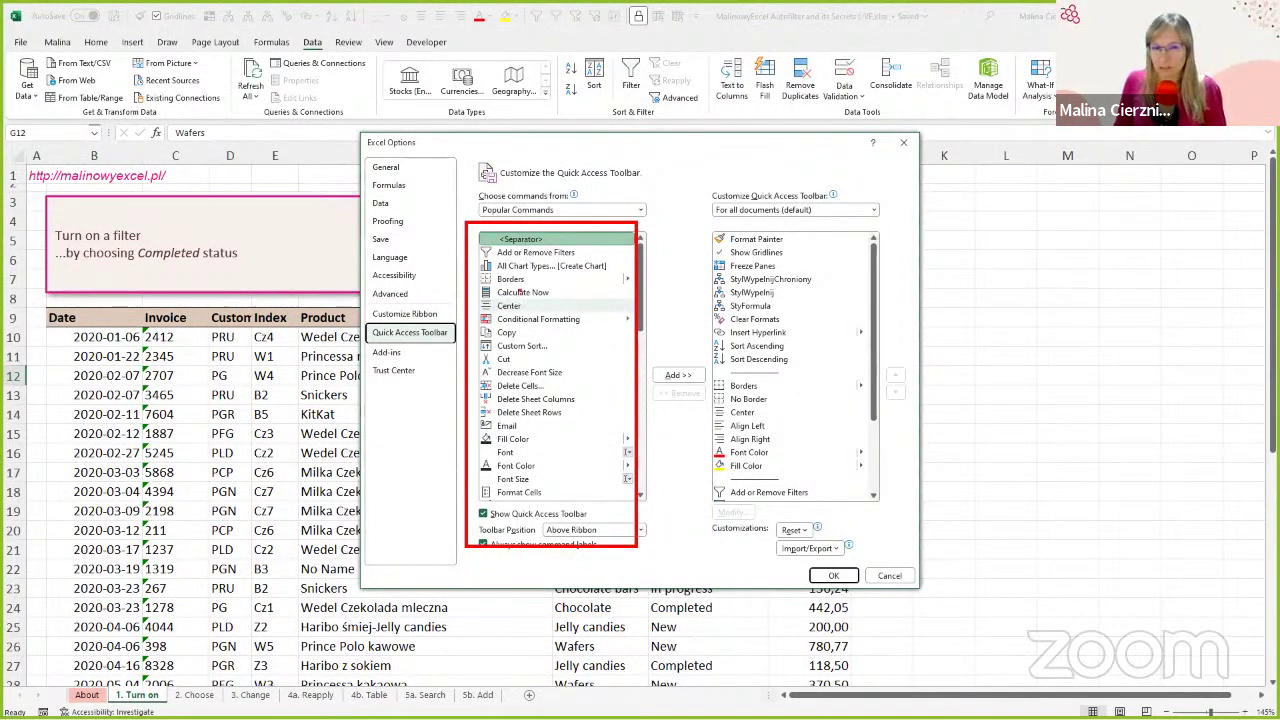
mouse_move(562, 245)
left_mouse_down()
mouse_move(730, 218)
mouse_move(742, 240)
mouse_move(728, 226)
left_mouse_up()
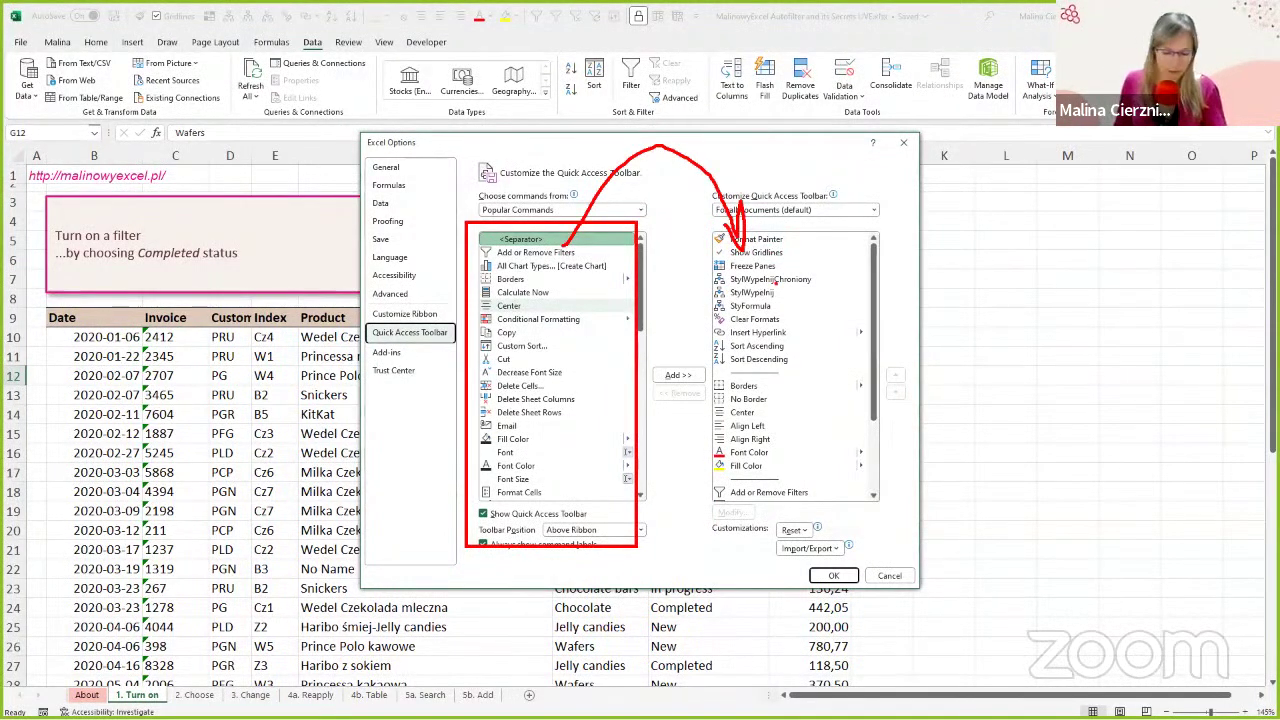
left_click_drag(703, 216, 880, 517)
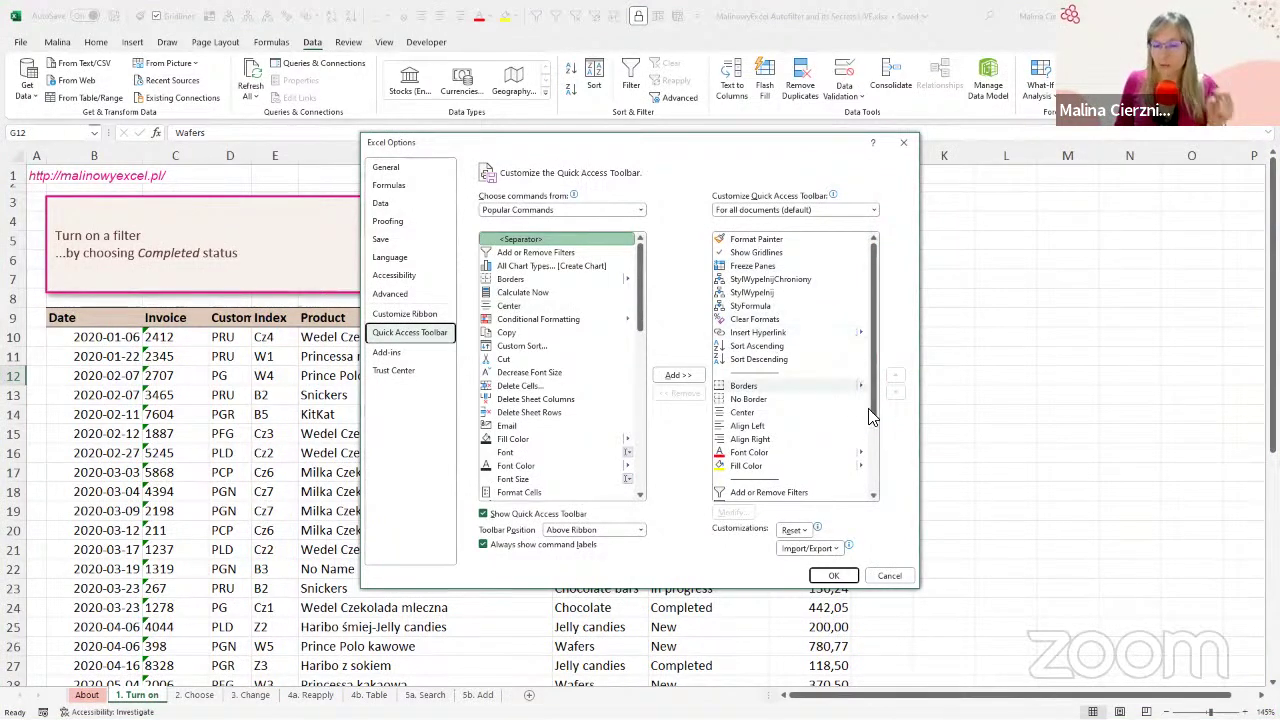
Step: Remove the AutoFilter command from the Quick Access Toolbar commands
left_click_drag(872, 357, 885, 430)
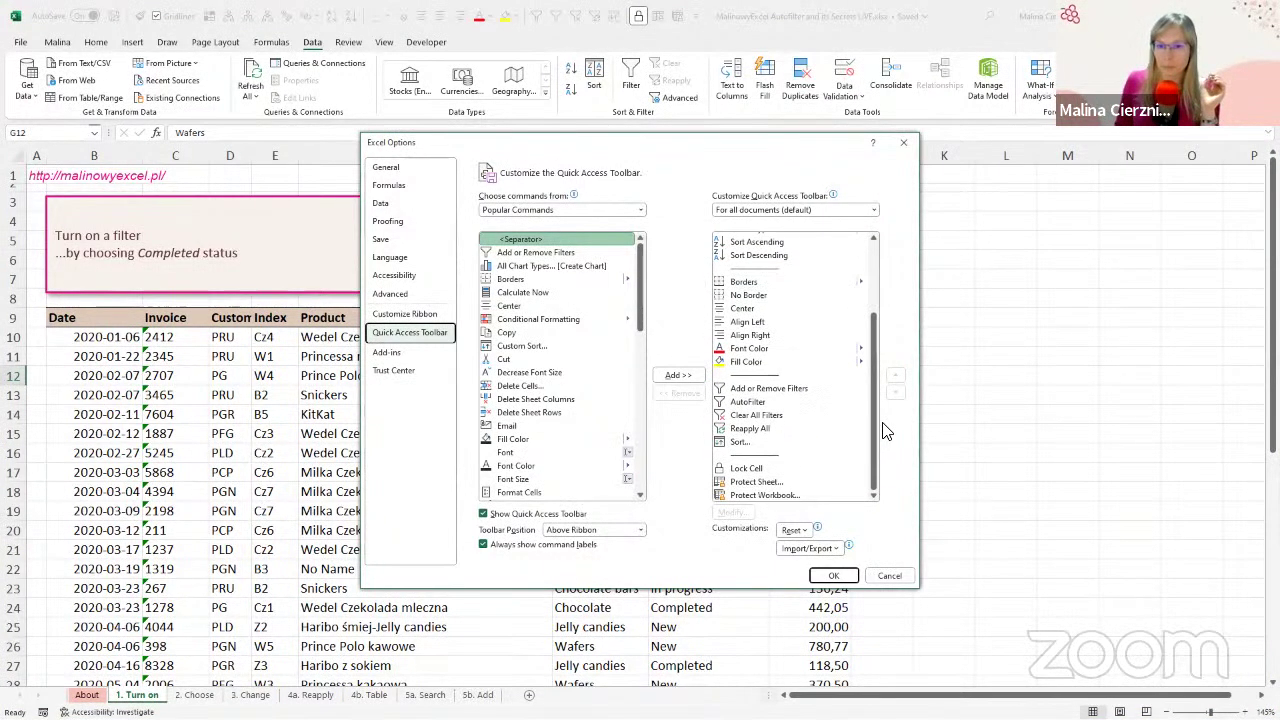
left_click(748, 404)
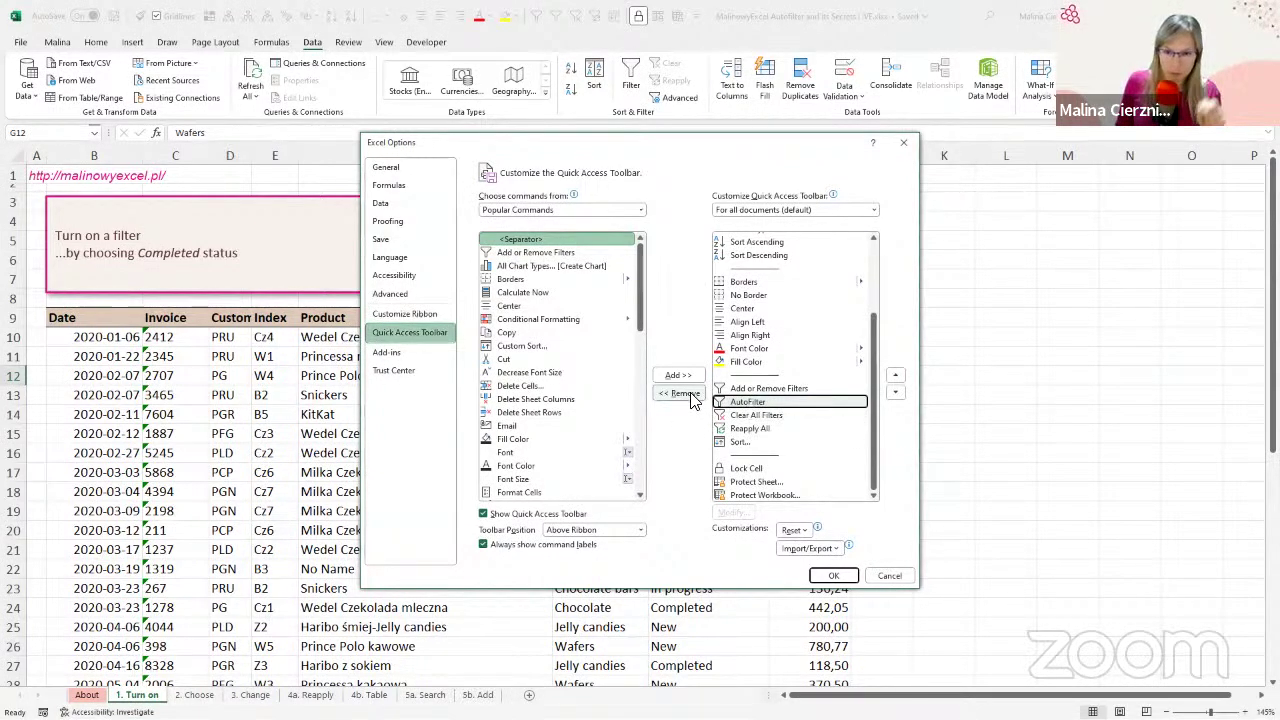
left_click(689, 397)
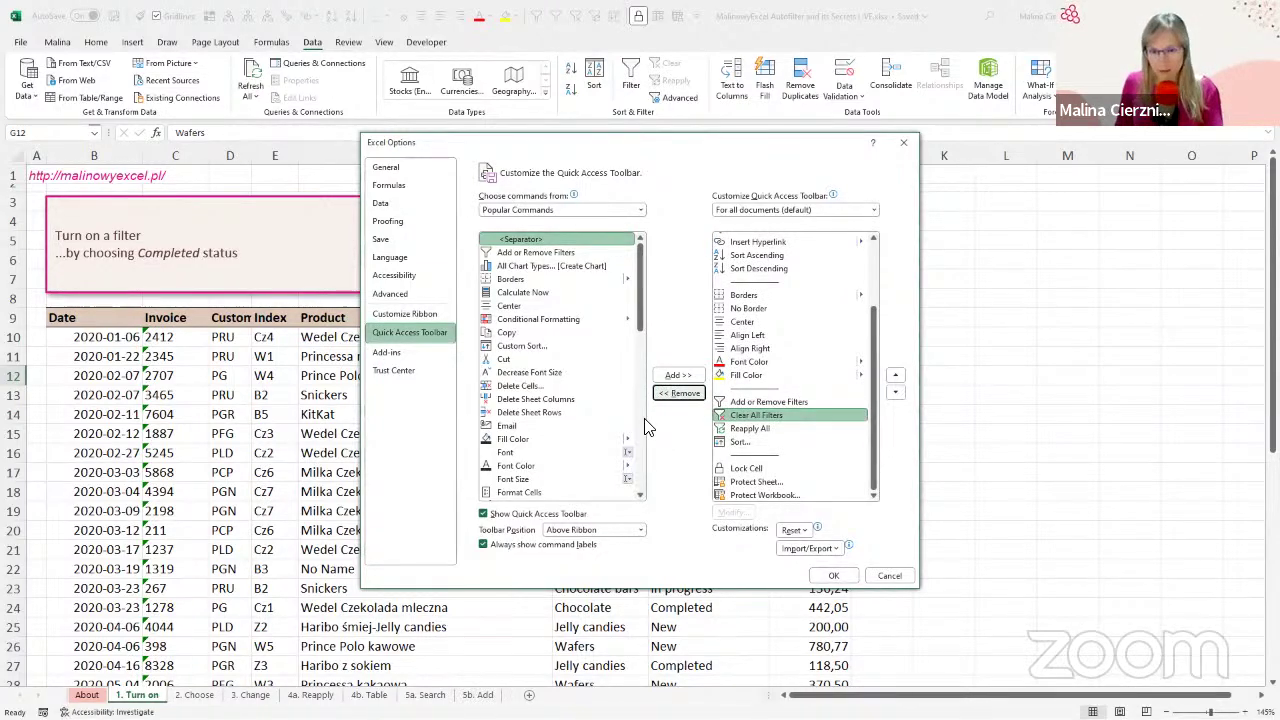
Step: Set the source of commands for the Quick Access Toolbar to All Commands
left_click(522, 211)
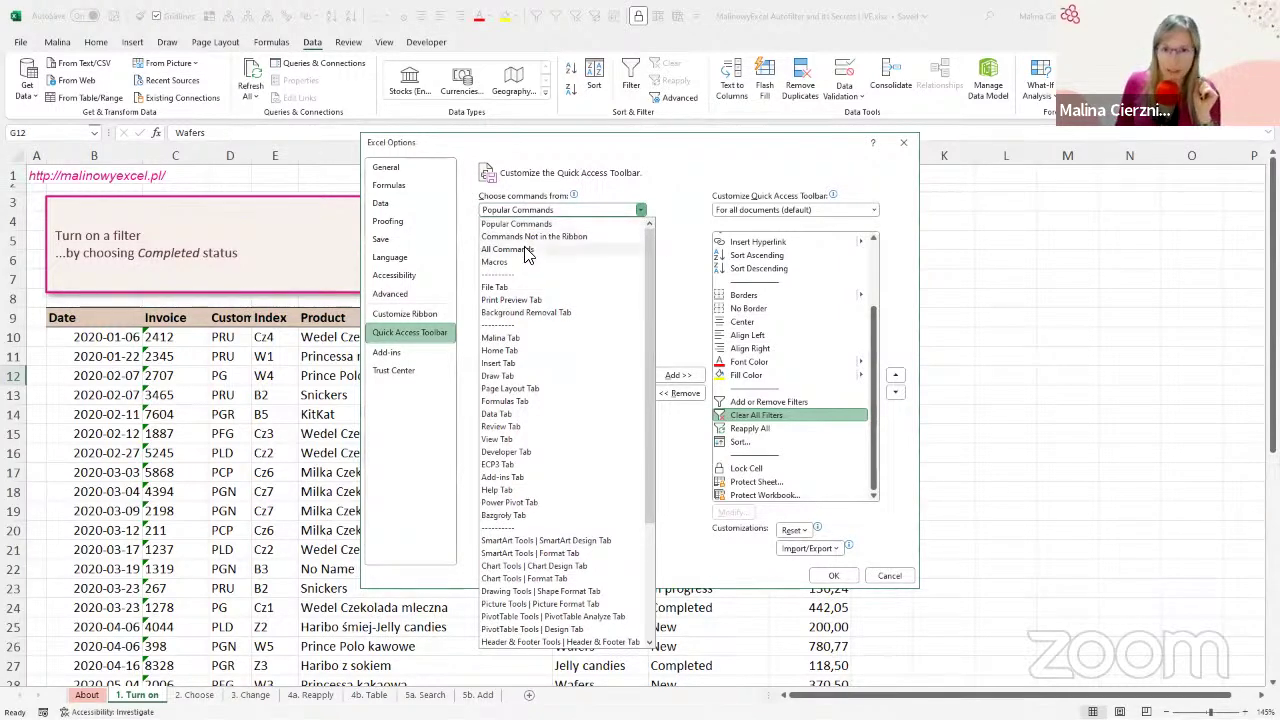
left_click(526, 249)
left_click(536, 335)
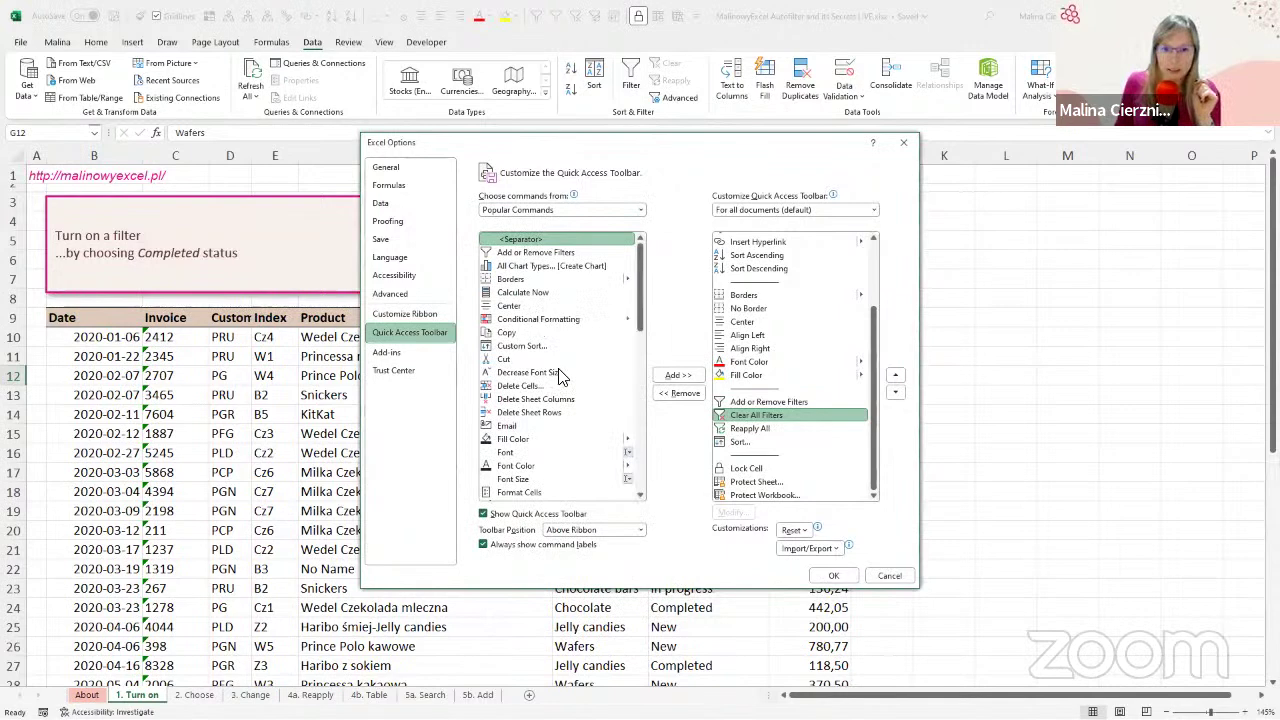
left_click(535, 280)
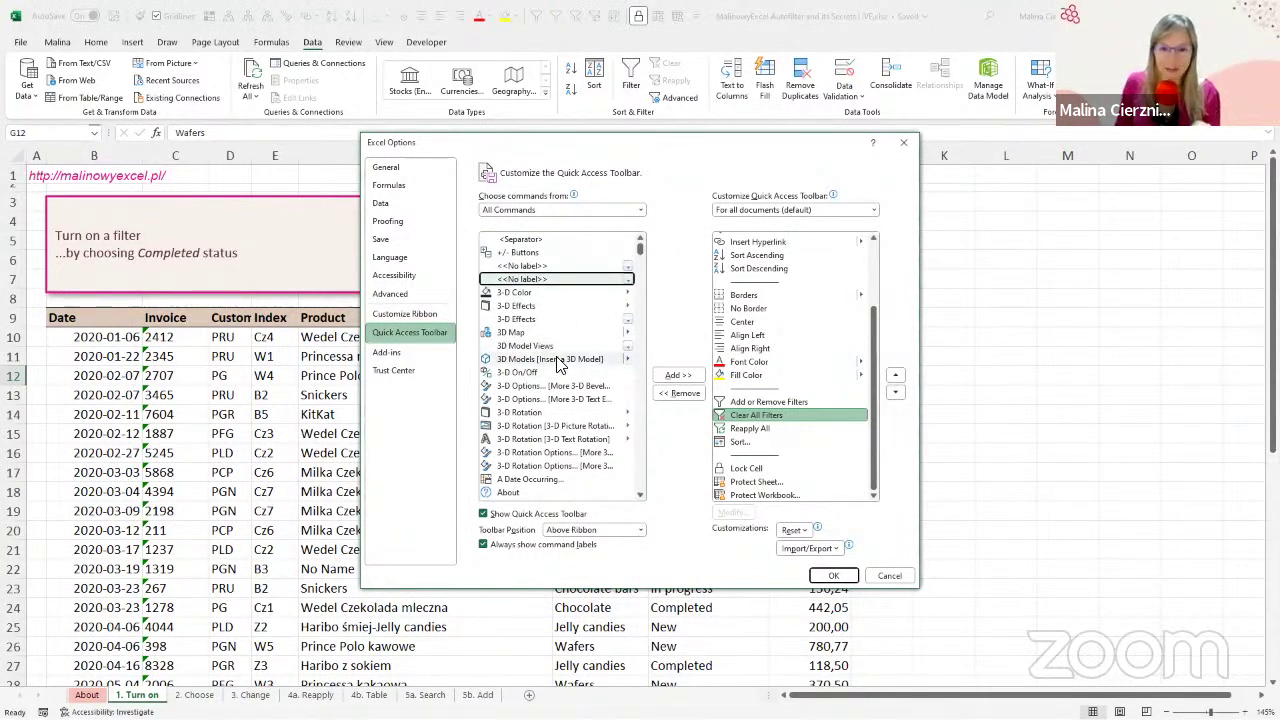
Step: Add the AutoFilter command to the Quick Access Toolbar directly after Clear All Filters and apply the customization
scroll(558, 365, "down", 3)
scroll(555, 410, "down", 5)
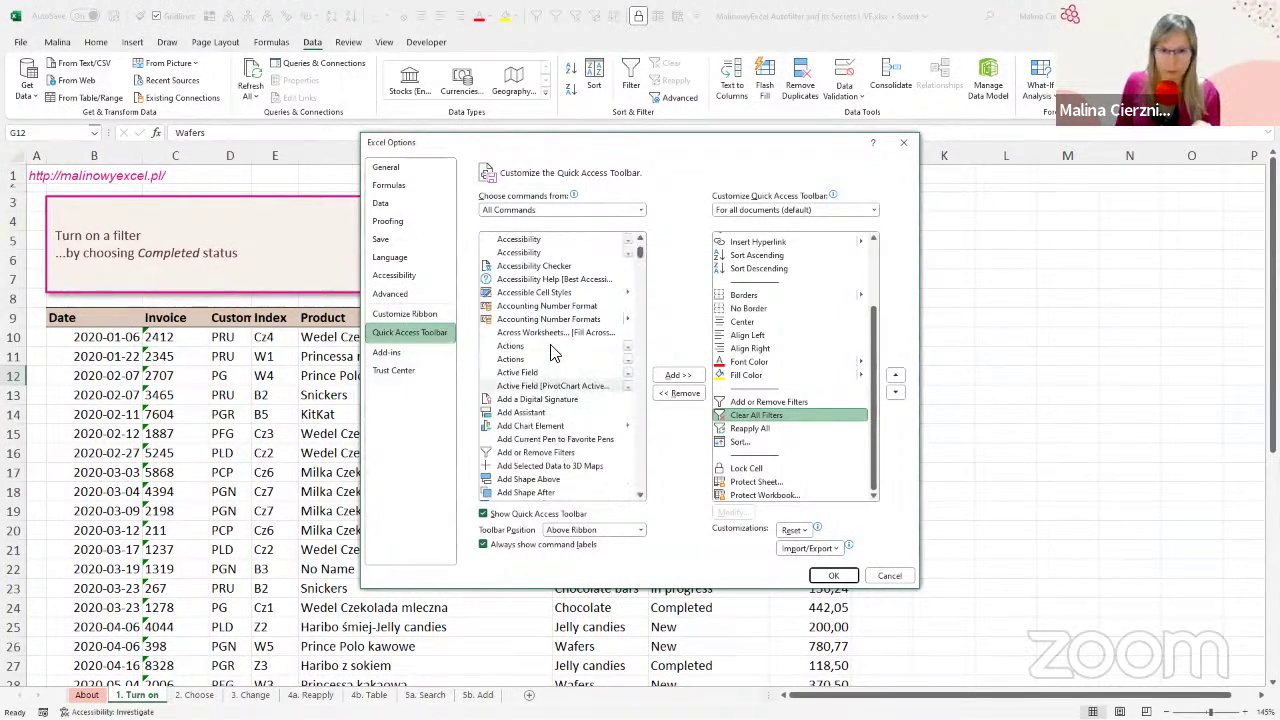
scroll(557, 432, "down", 6)
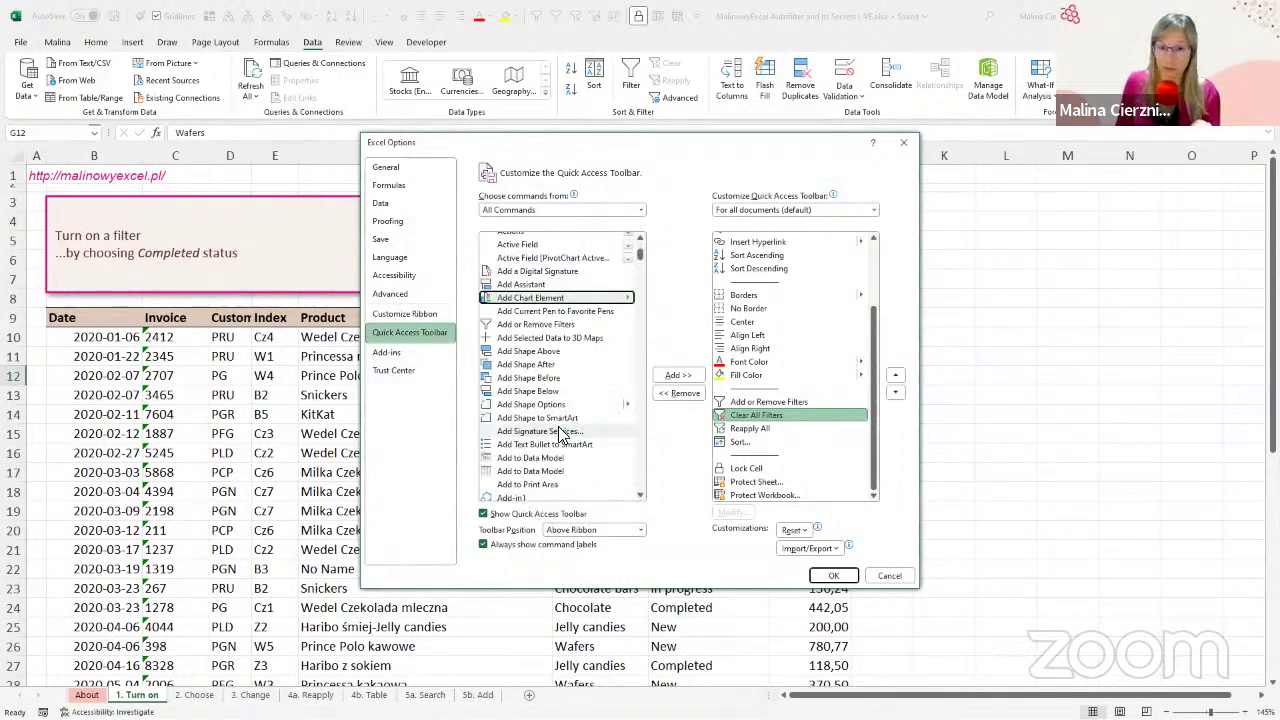
scroll(545, 390, "down", 6)
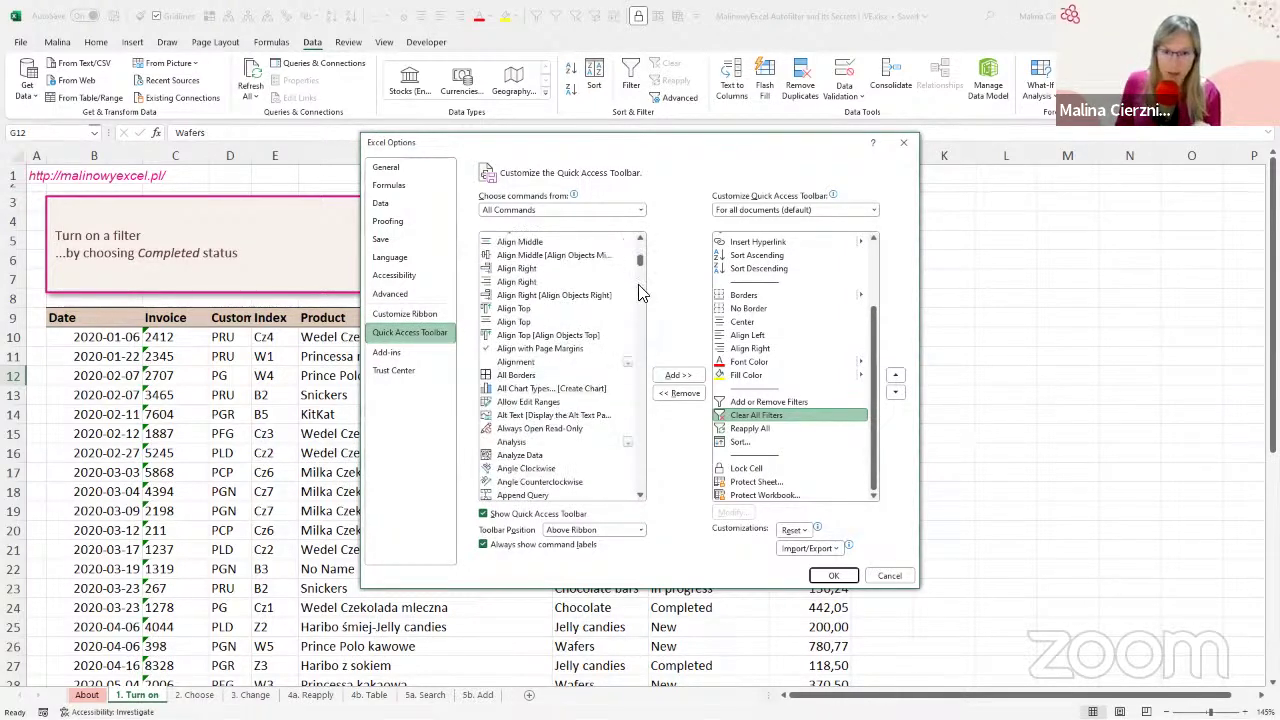
scroll(559, 378, "down", 7)
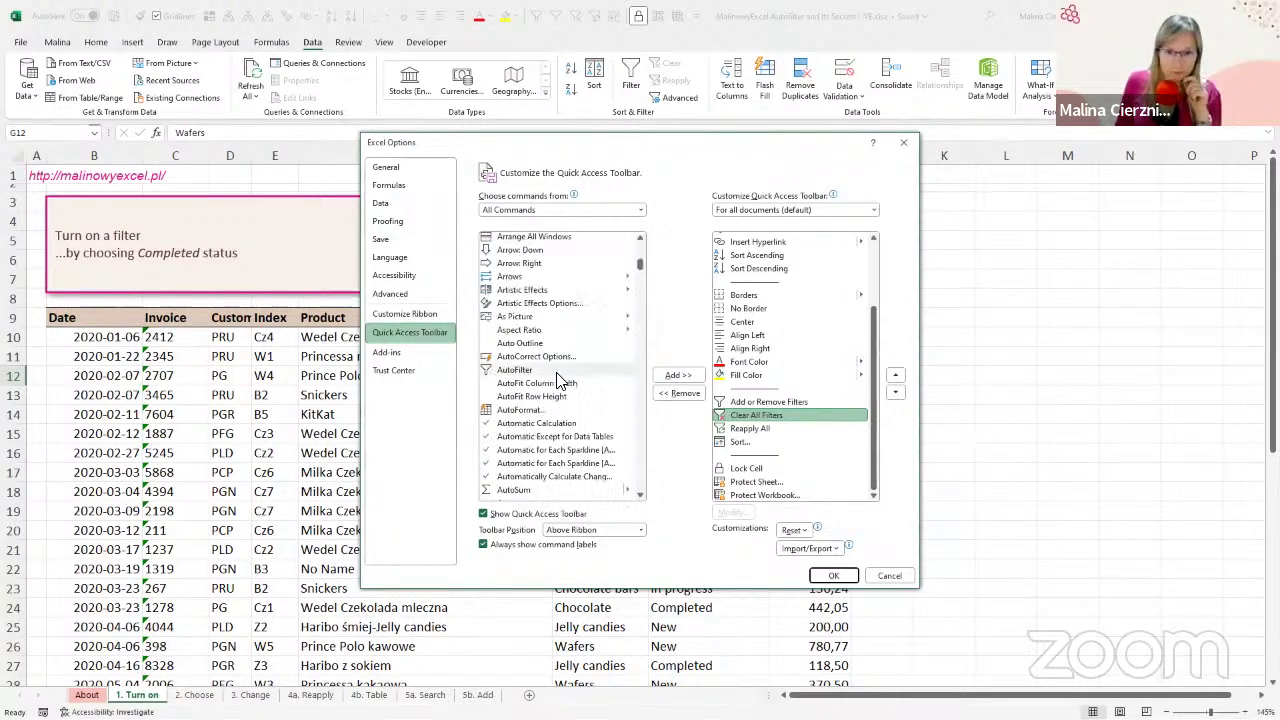
left_click(512, 370)
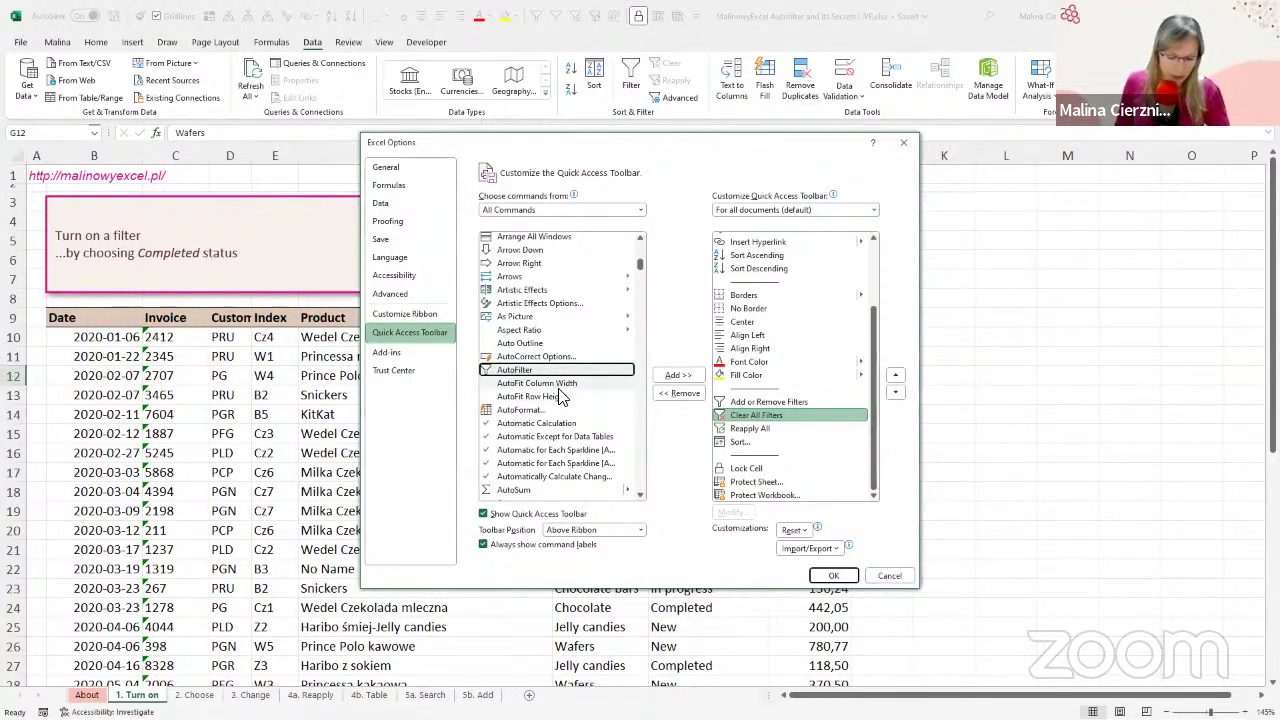
key("ctrl+1")
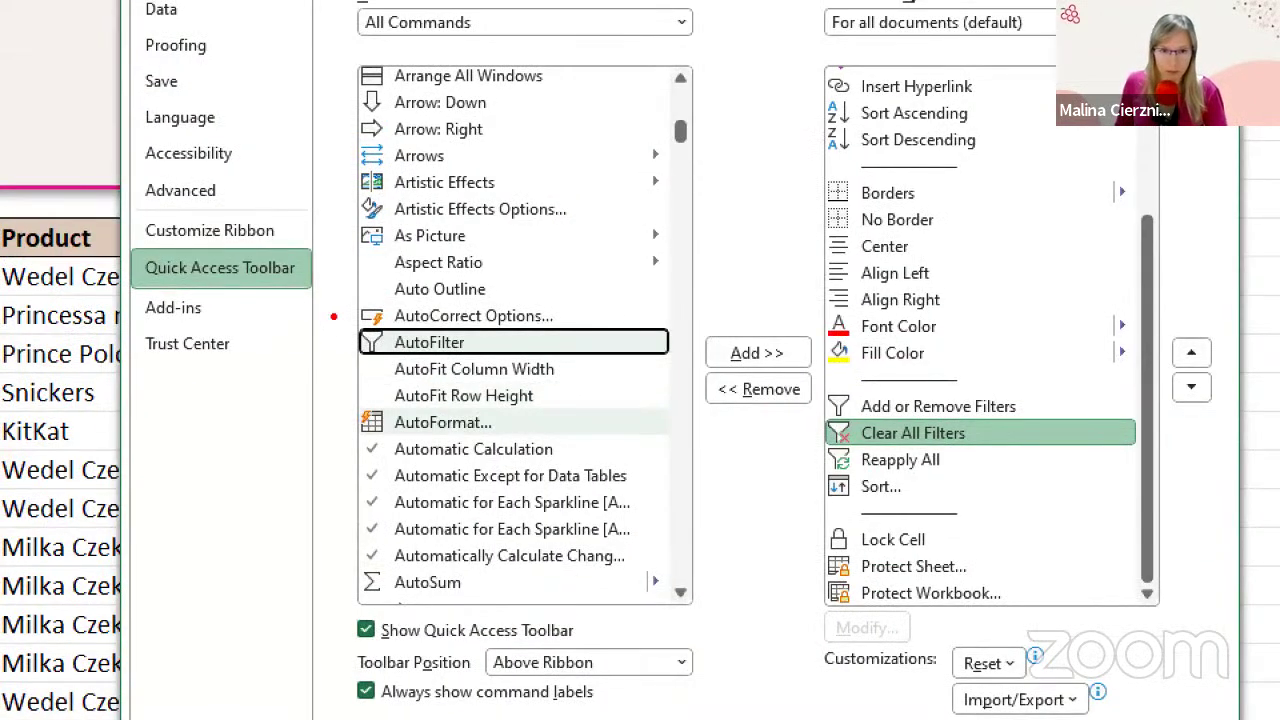
left_click_drag(334, 315, 588, 372)
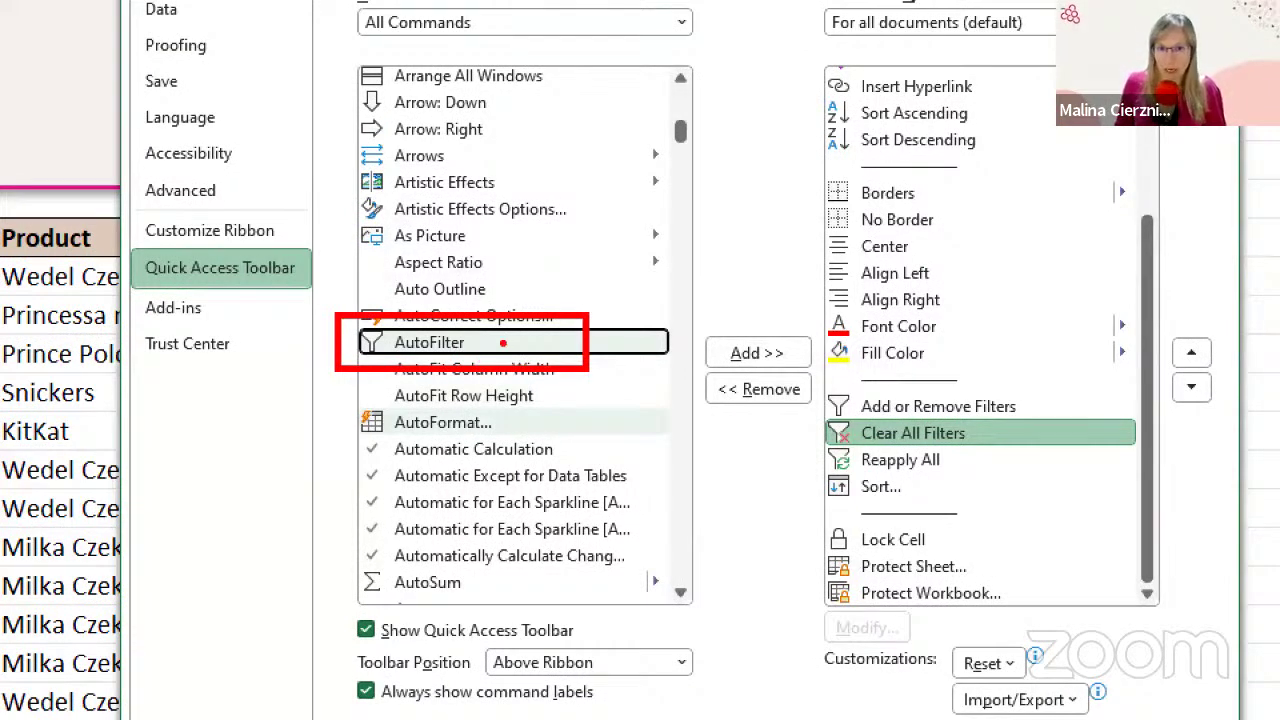
mouse_move(496, 311)
left_mouse_down()
mouse_move(552, 279)
mouse_move(812, 331)
left_mouse_up()
mouse_move(803, 282)
left_mouse_down()
mouse_move(821, 343)
mouse_move(778, 366)
mouse_move(768, 314)
left_mouse_up()
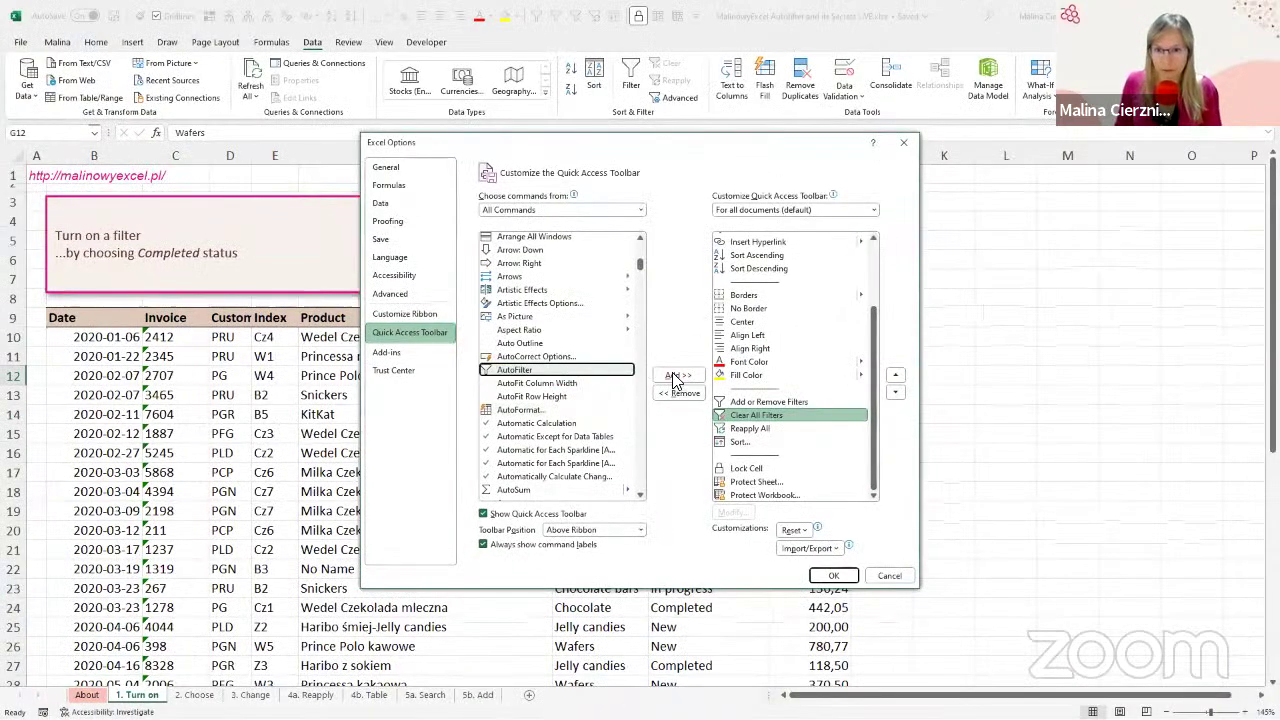
left_click(757, 352)
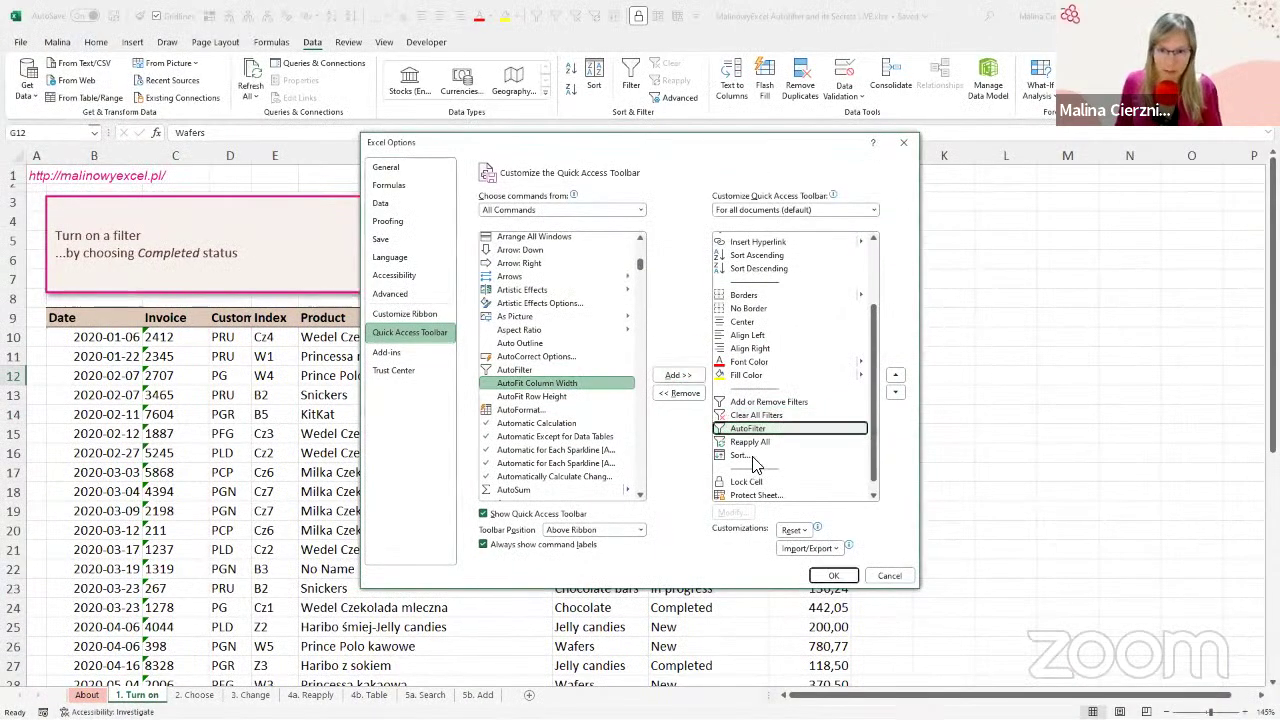
left_click_drag(704, 419, 802, 437)
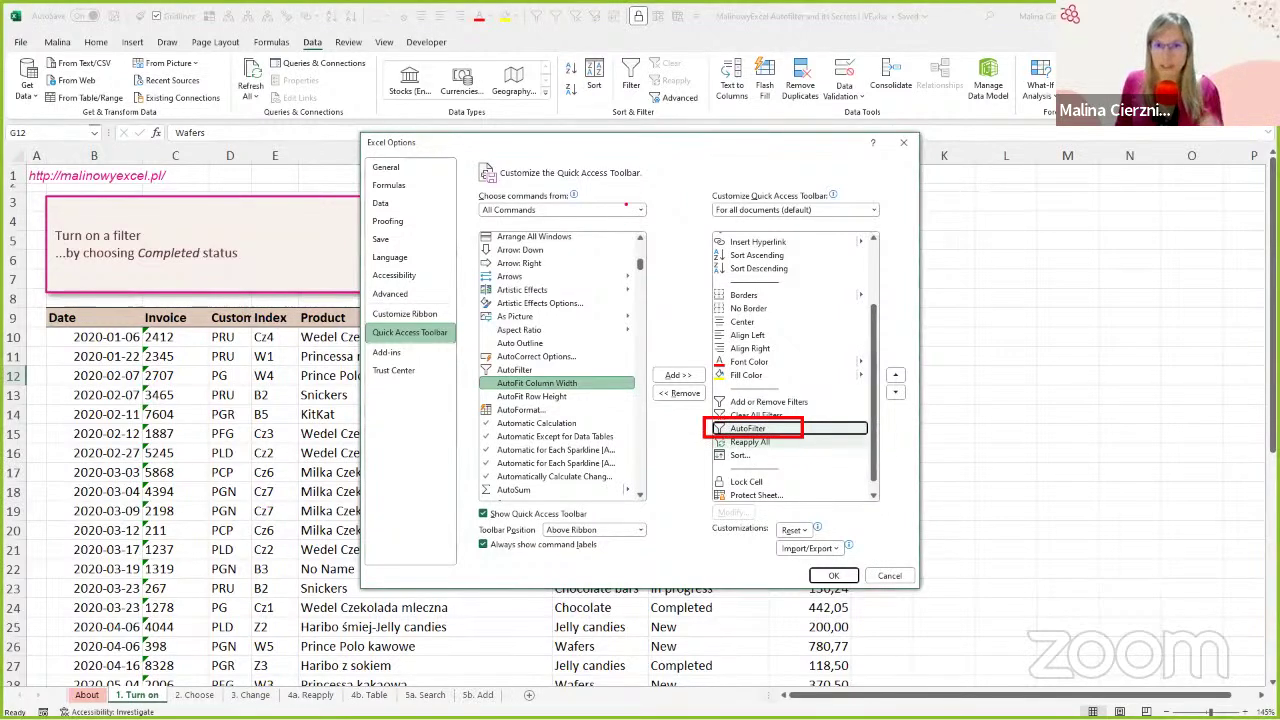
left_click_drag(610, 48, 649, 104)
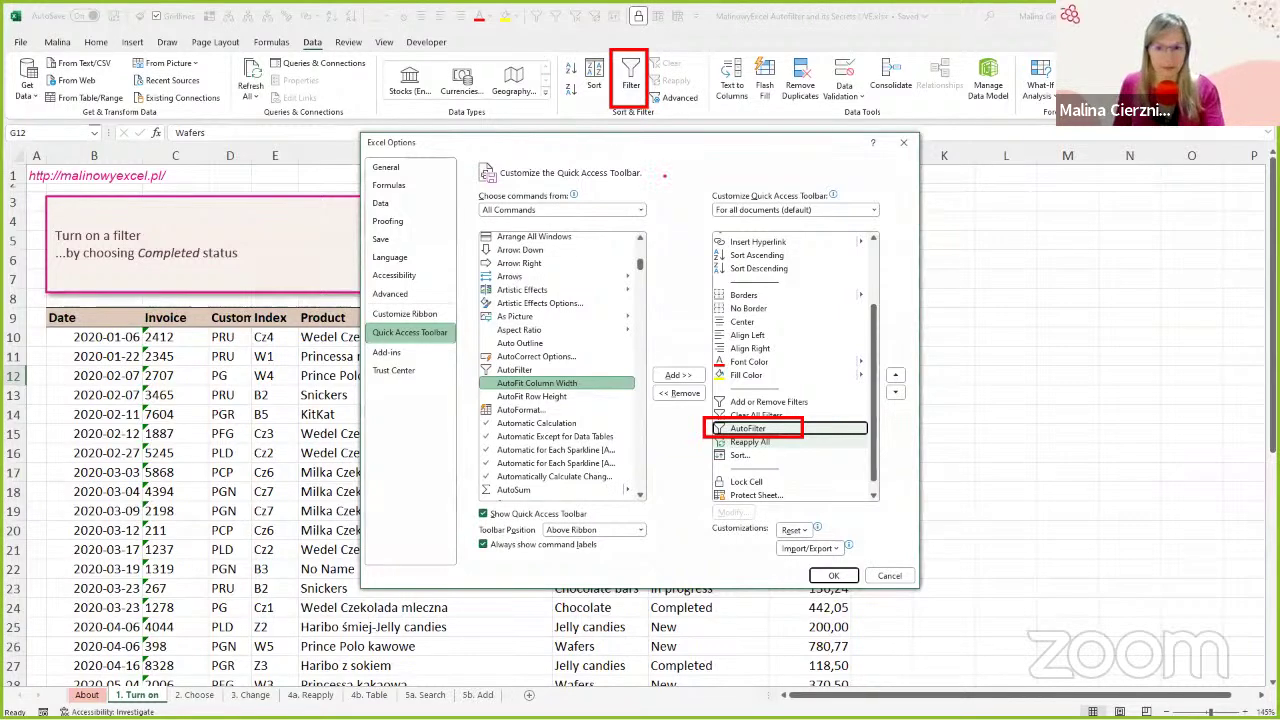
key("Escape")
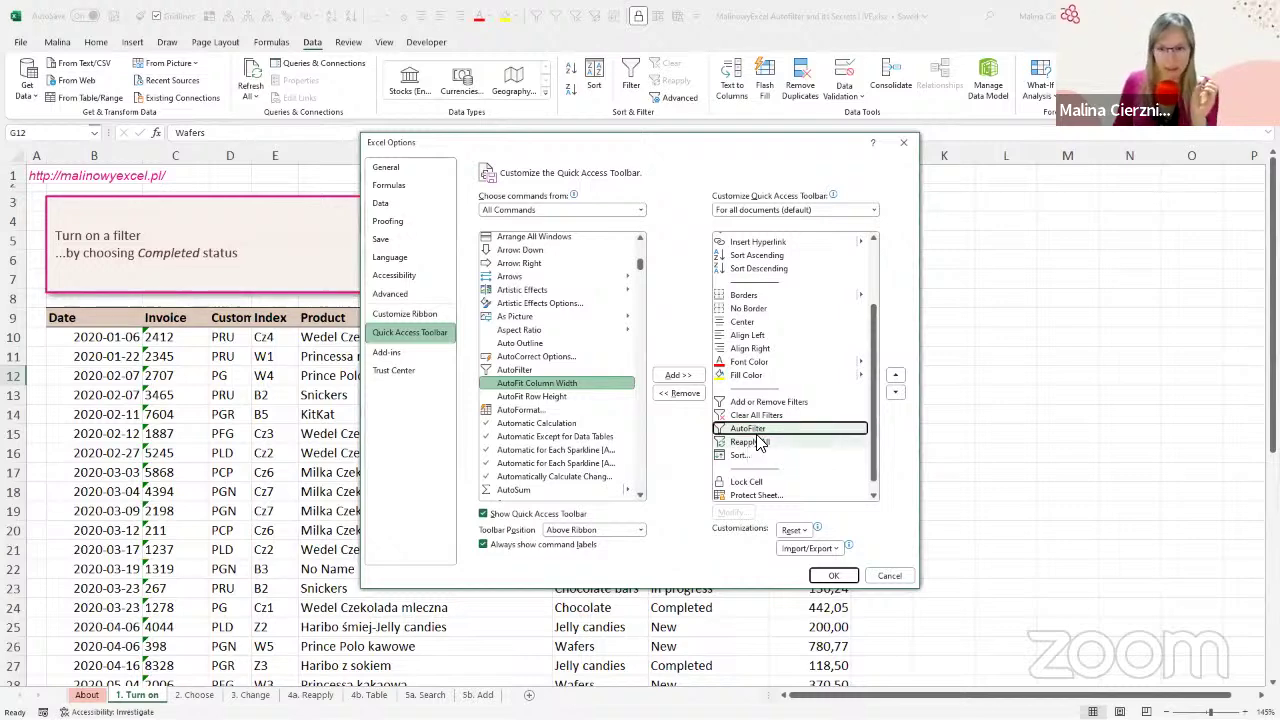
left_click(833, 577)
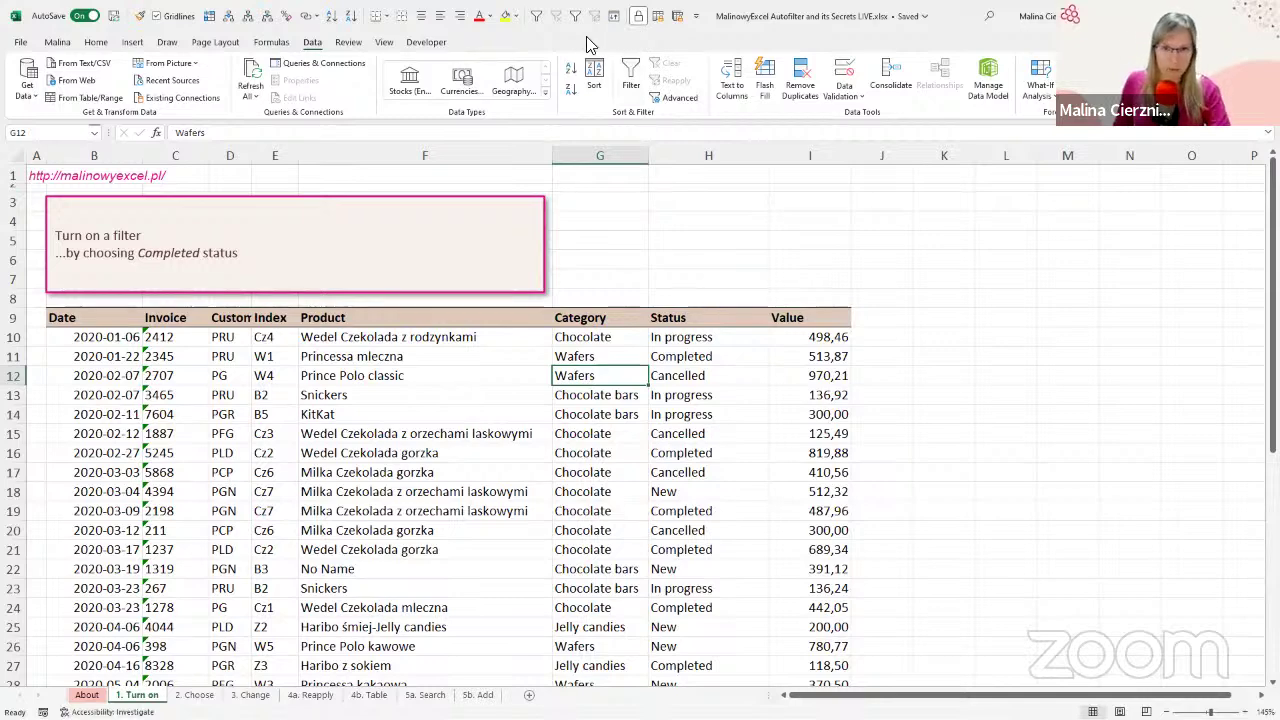
key("ctrl+2")
left_click_drag(575, 28, 605, 162)
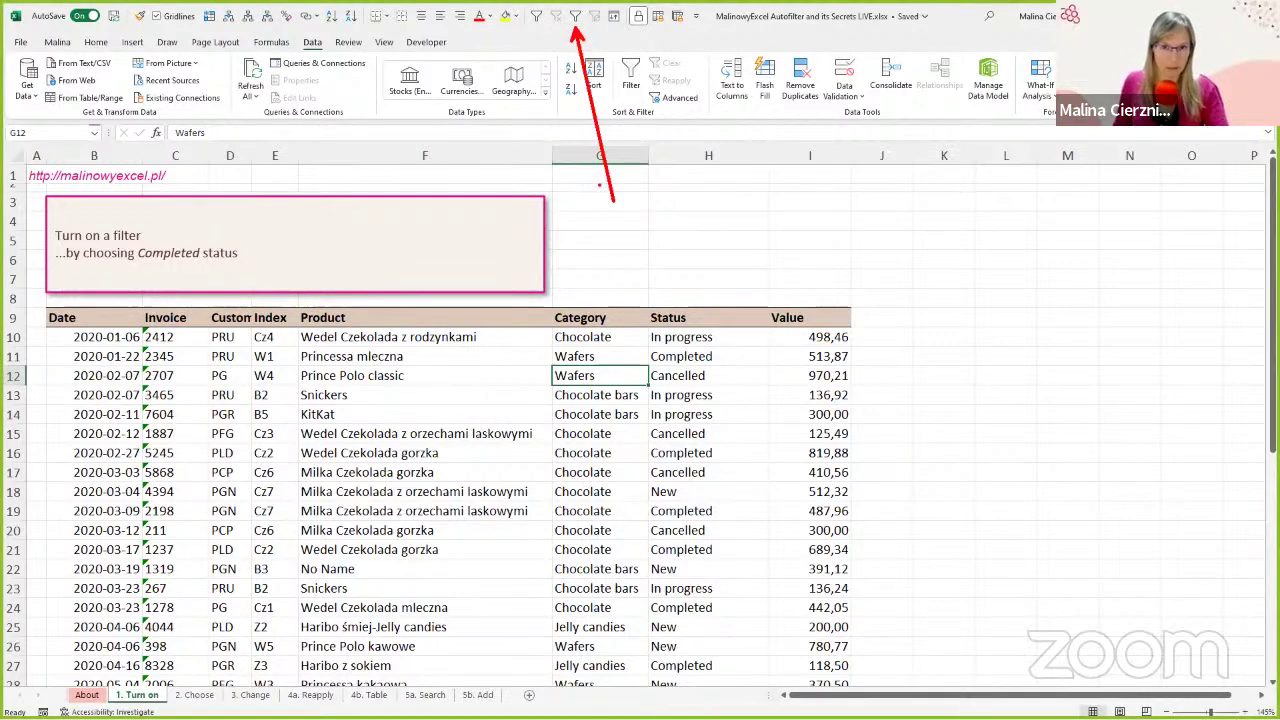
key("Escape")
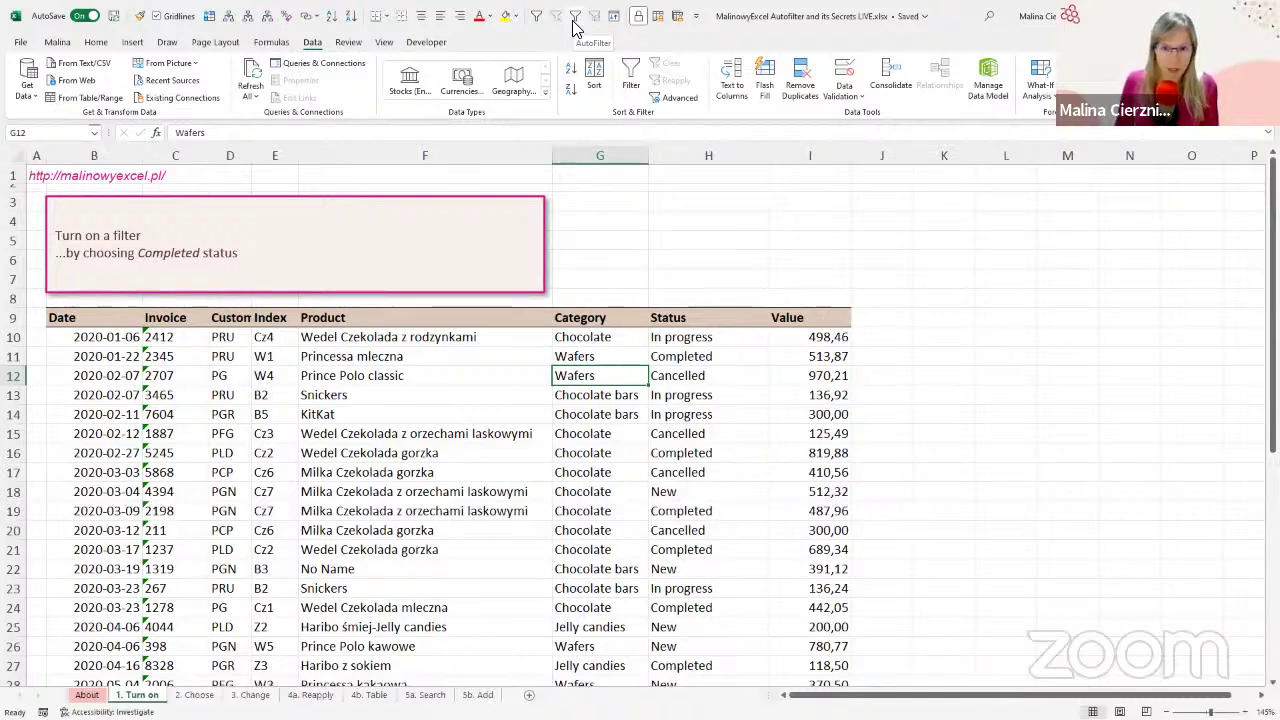
Step: Filter the order list by the Completed status in cell H11 with the AutoFilter command
left_click(681, 364)
mouse_move(641, 344)
left_mouse_down()
mouse_move(703, 343)
mouse_move(750, 370)
left_mouse_up()
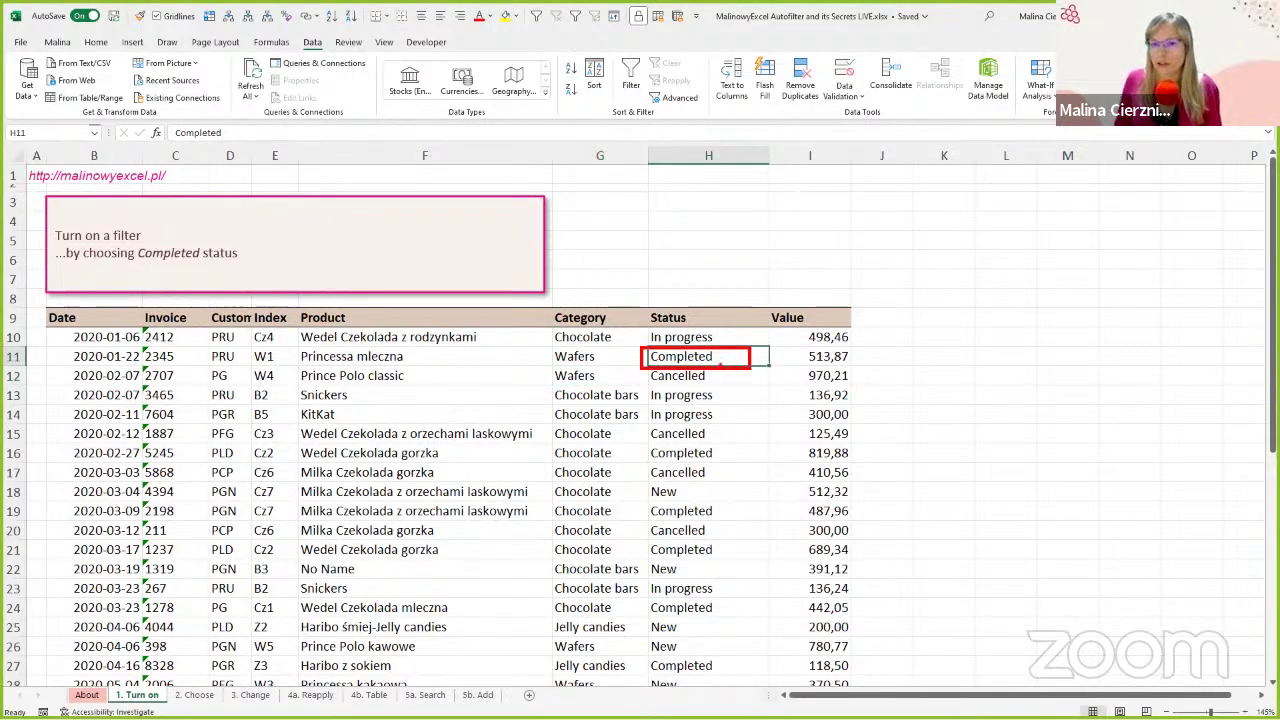
left_click_drag(806, 532, 720, 367)
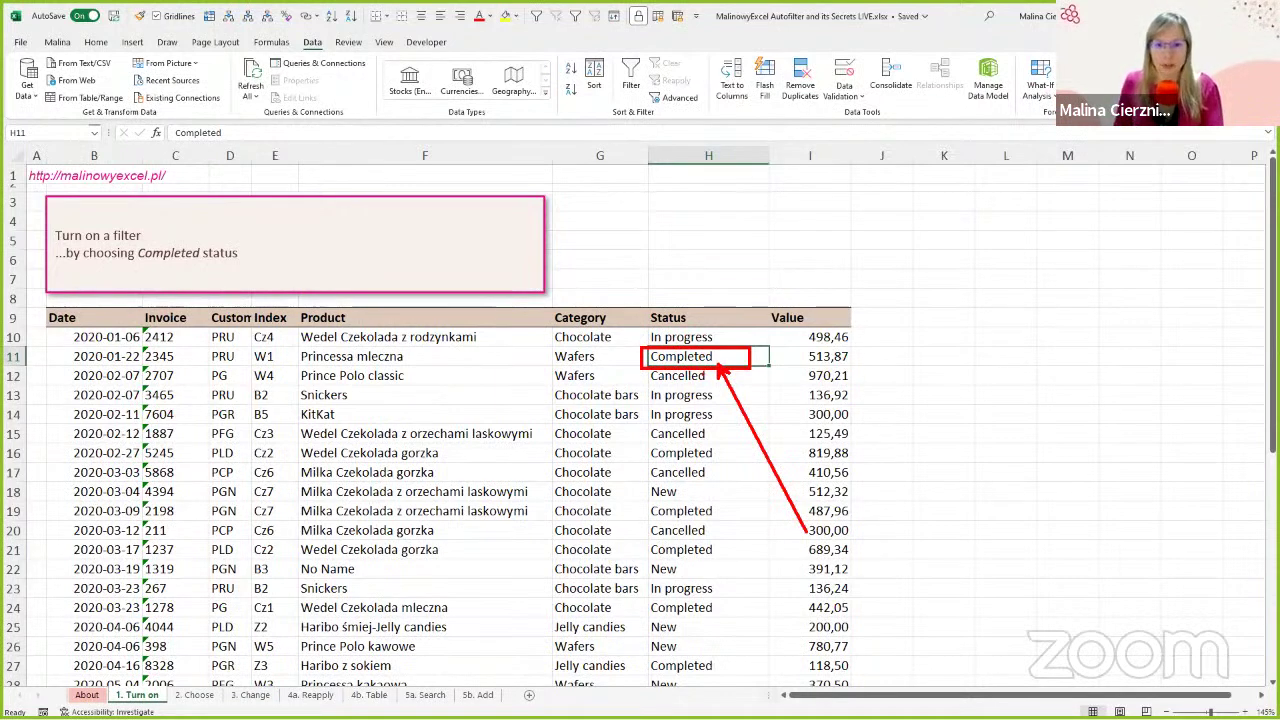
key("Escape")
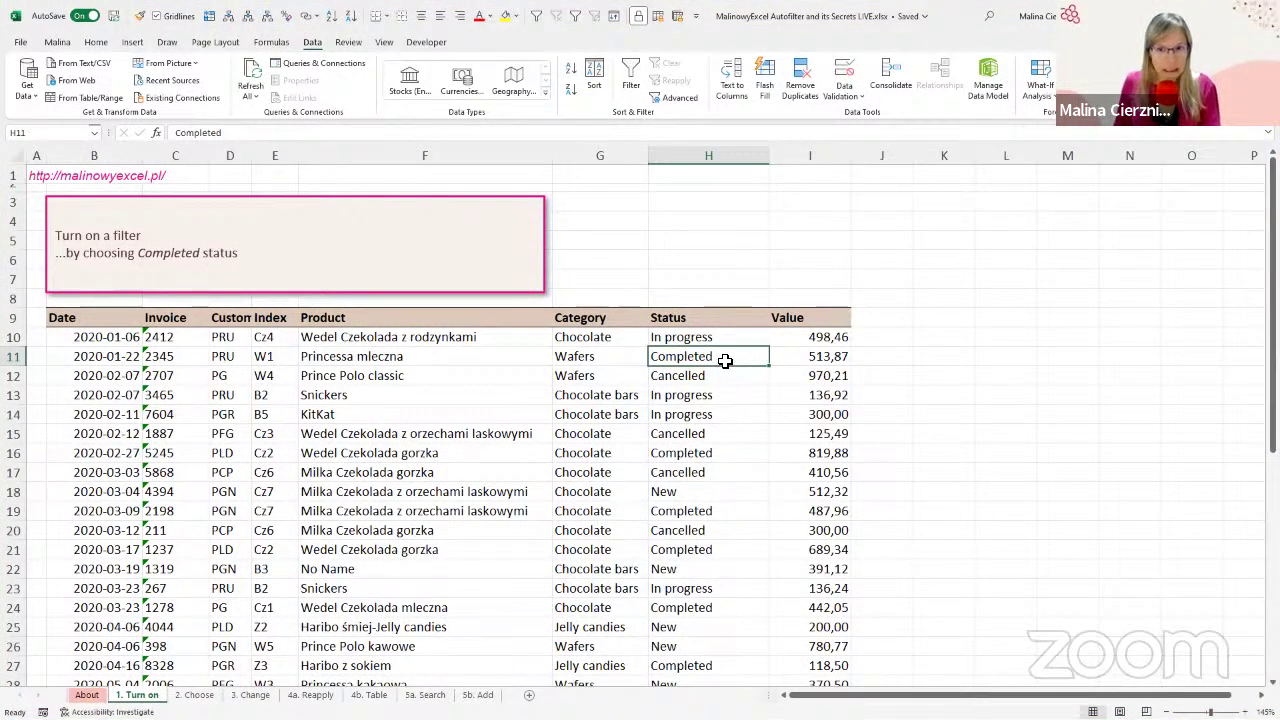
left_click(576, 22)
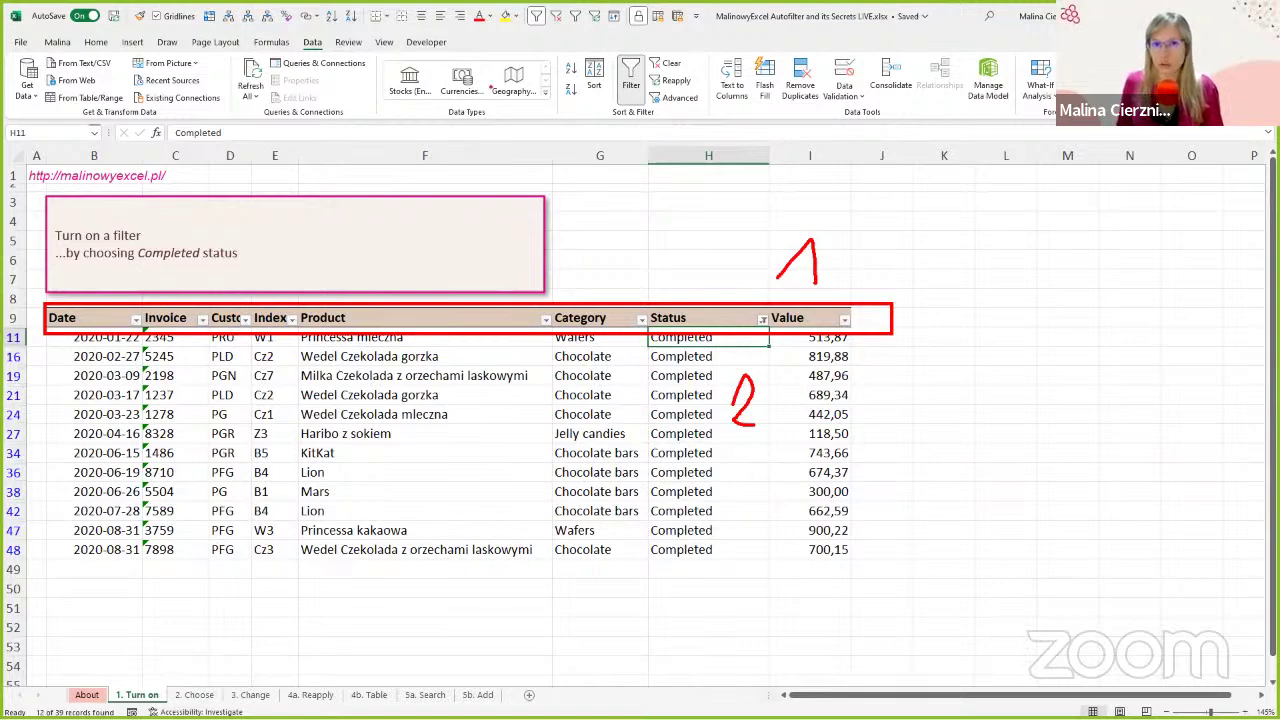
left_click_drag(617, 146, 579, 24)
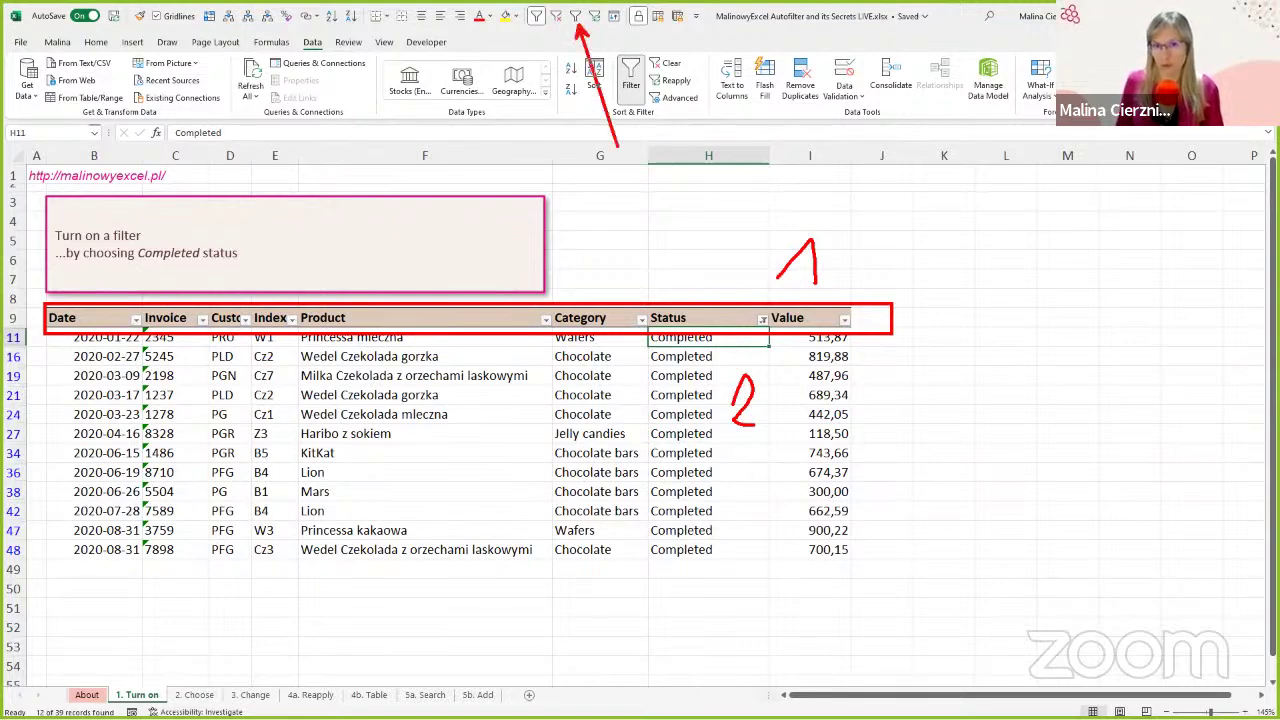
left_click(711, 354)
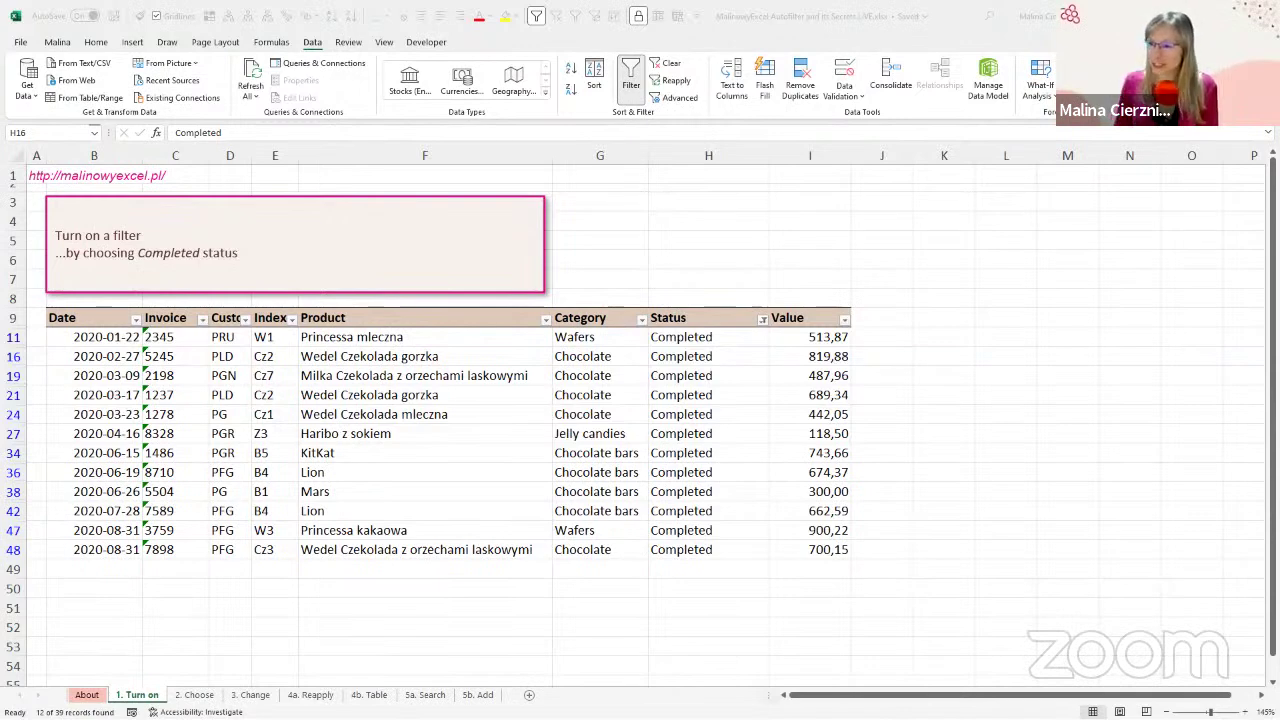
left_click(609, 347)
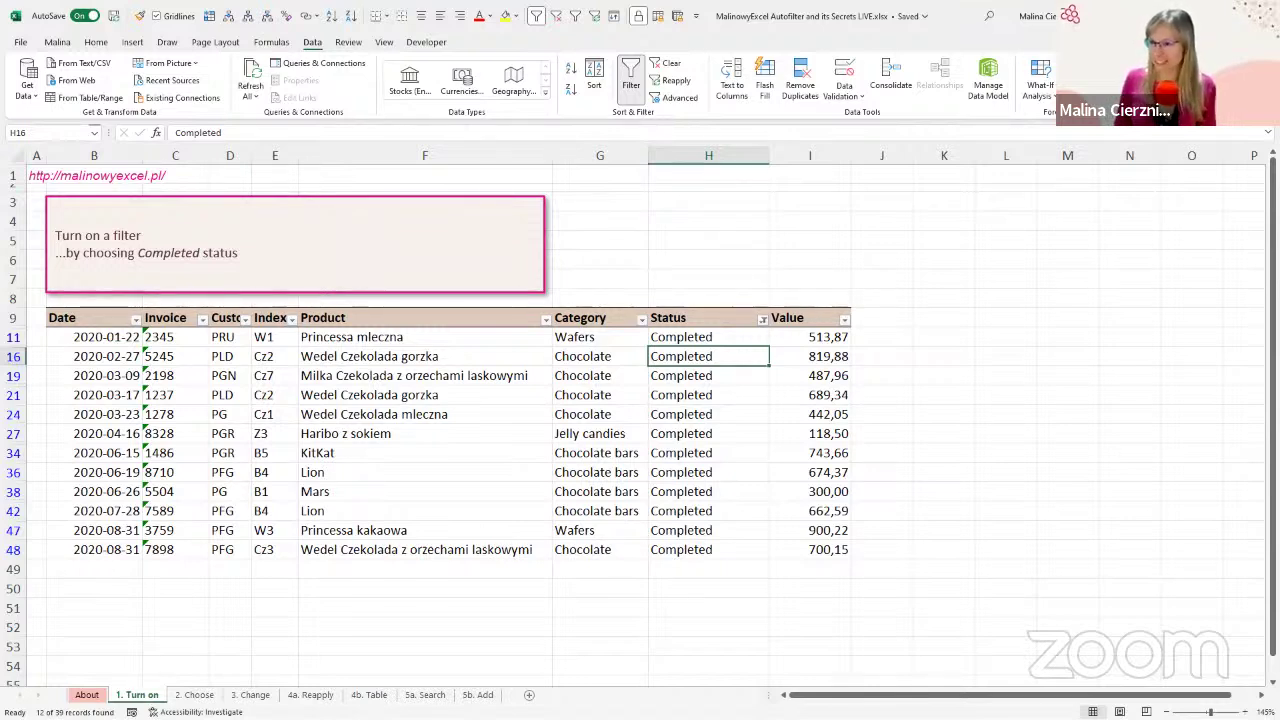
left_click(543, 436)
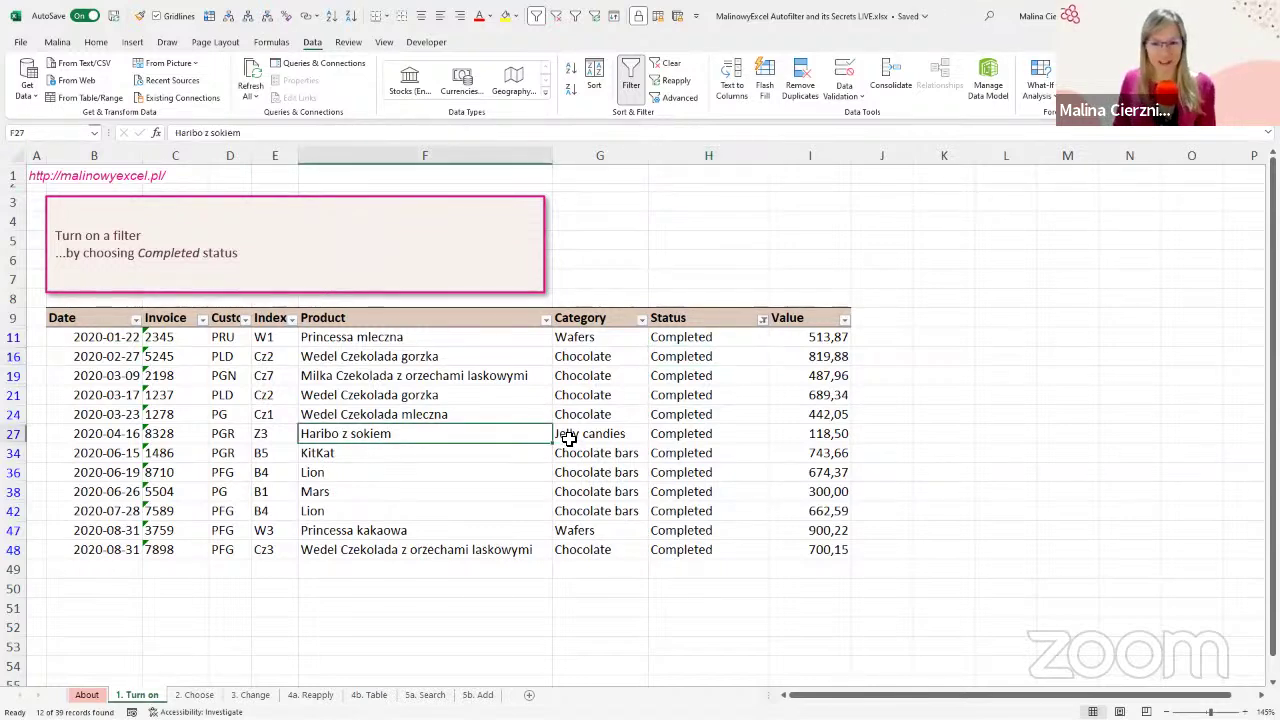
left_click(479, 461)
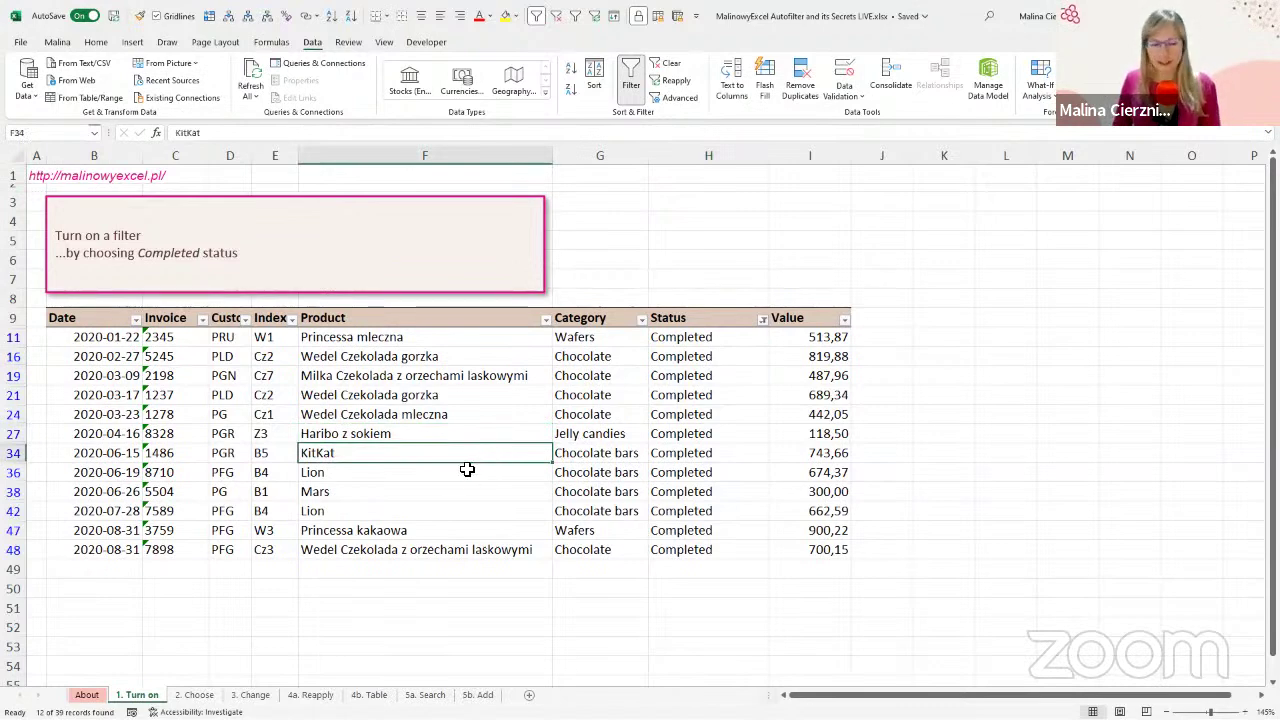
left_click(428, 374)
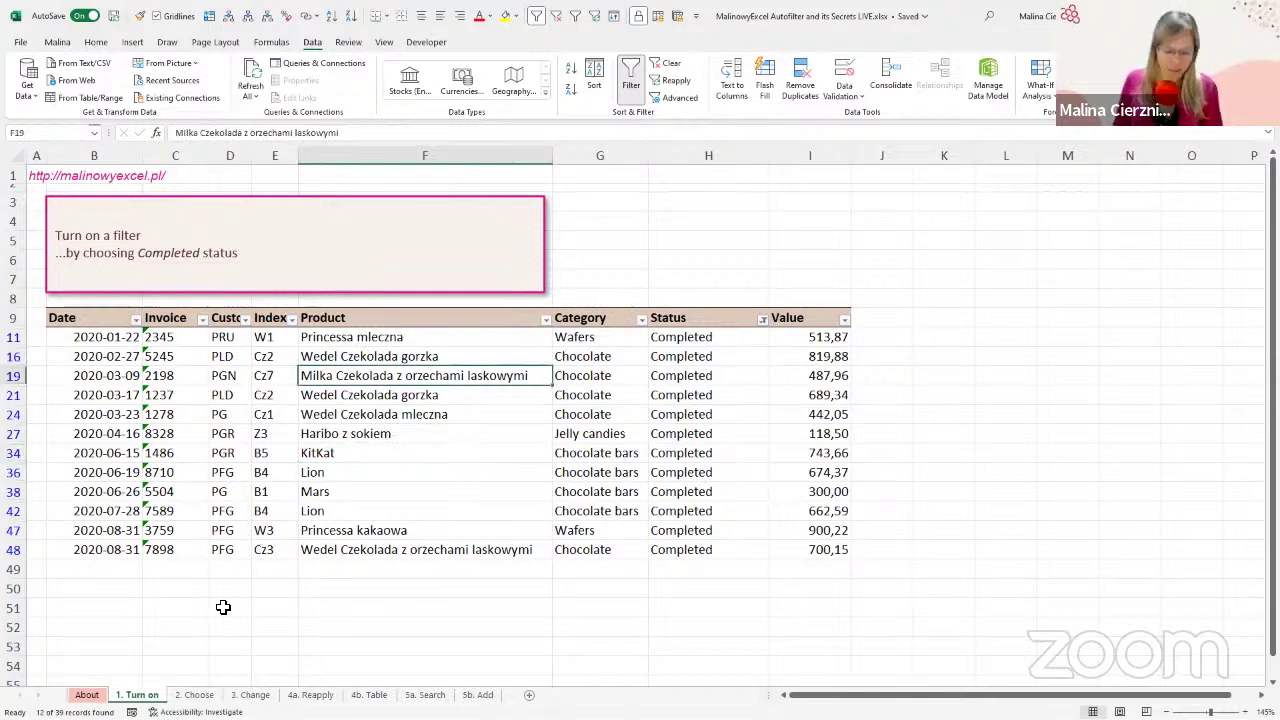
left_click_drag(100, 676, 181, 705)
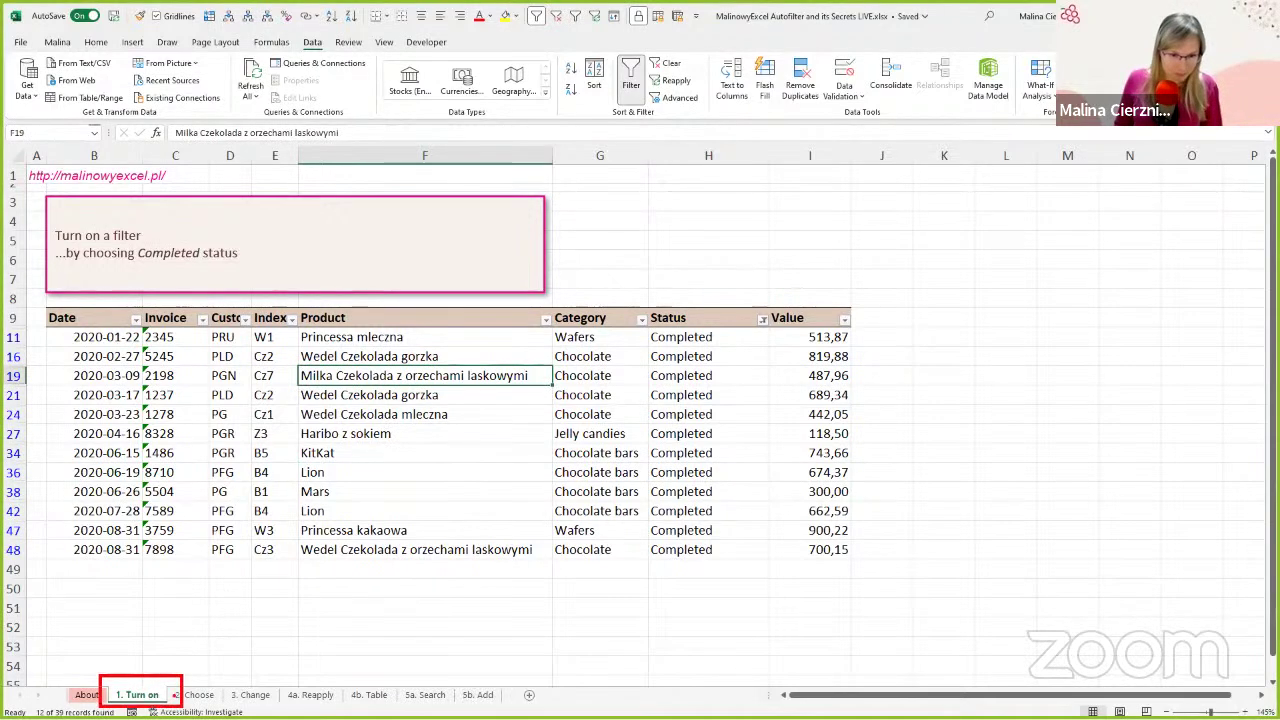
left_click_drag(276, 392, 163, 668)
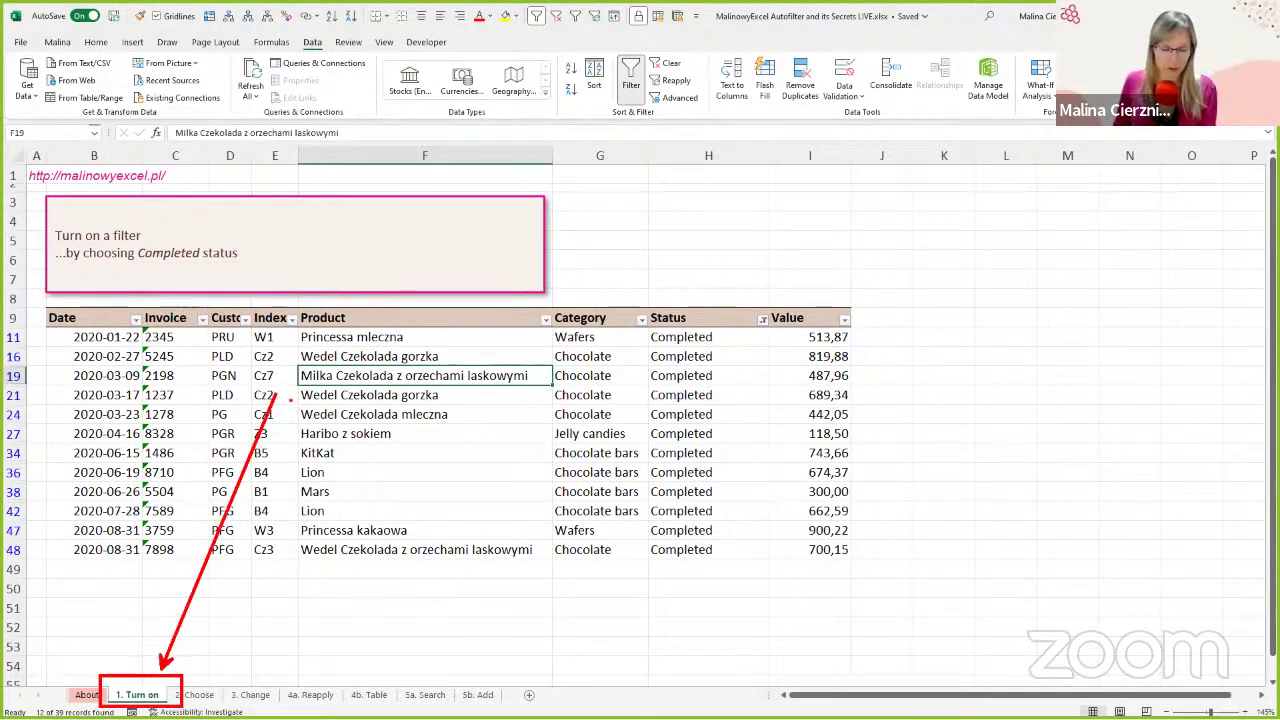
Step: Open the 2. Choose sheet, enlarge its view to 175%, and select cell F14 in the order list
left_click(228, 690)
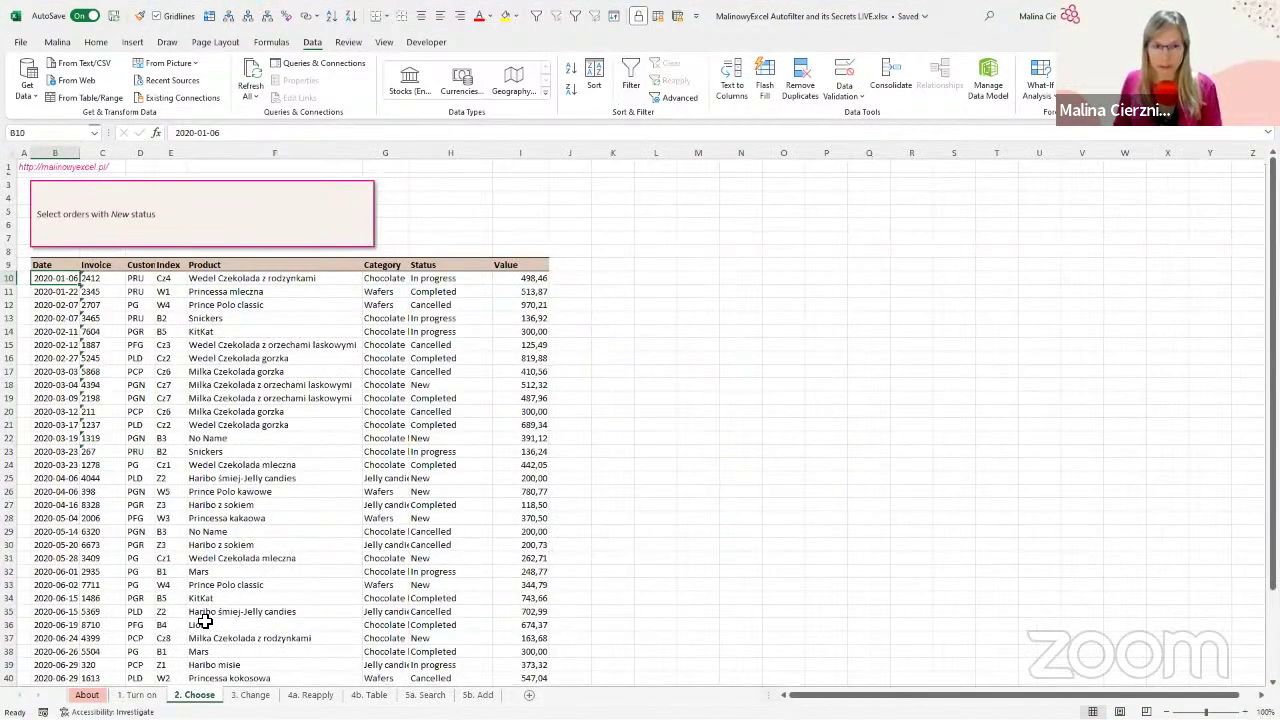
scroll(285, 453, "down", 1)
scroll(300, 446, "up", 5)
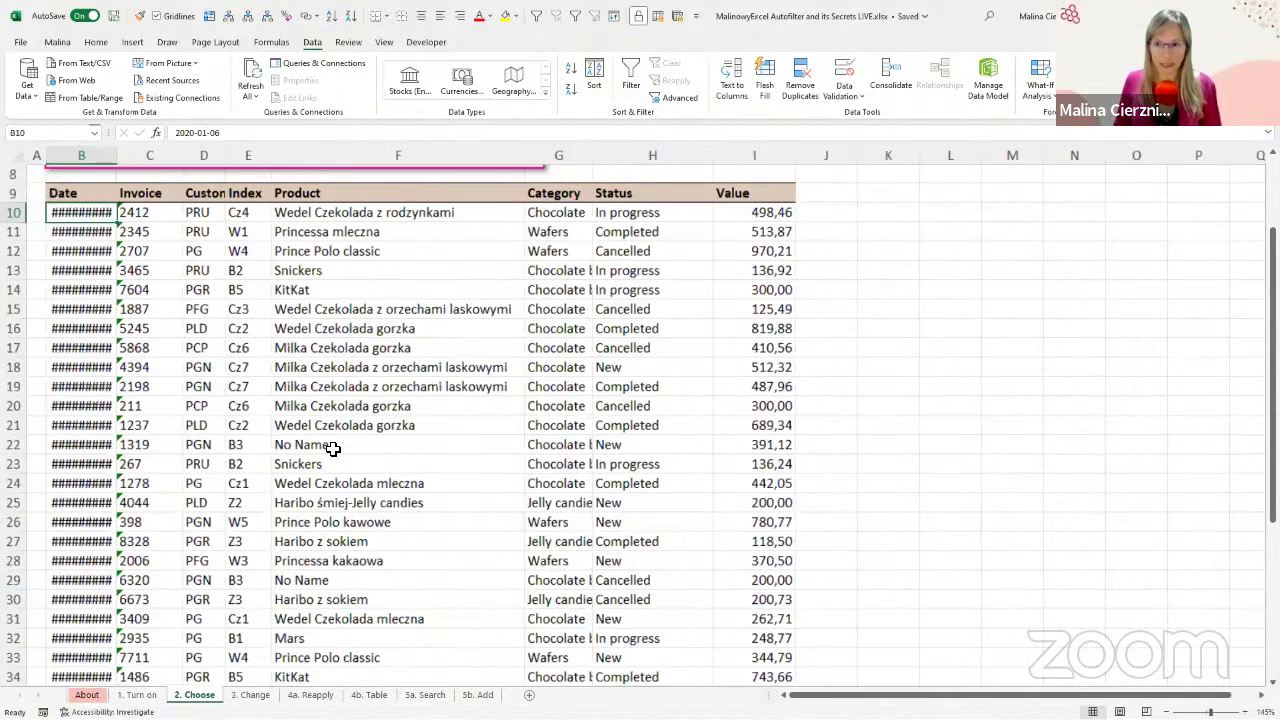
left_click(310, 425)
scroll(345, 459, "down", 1)
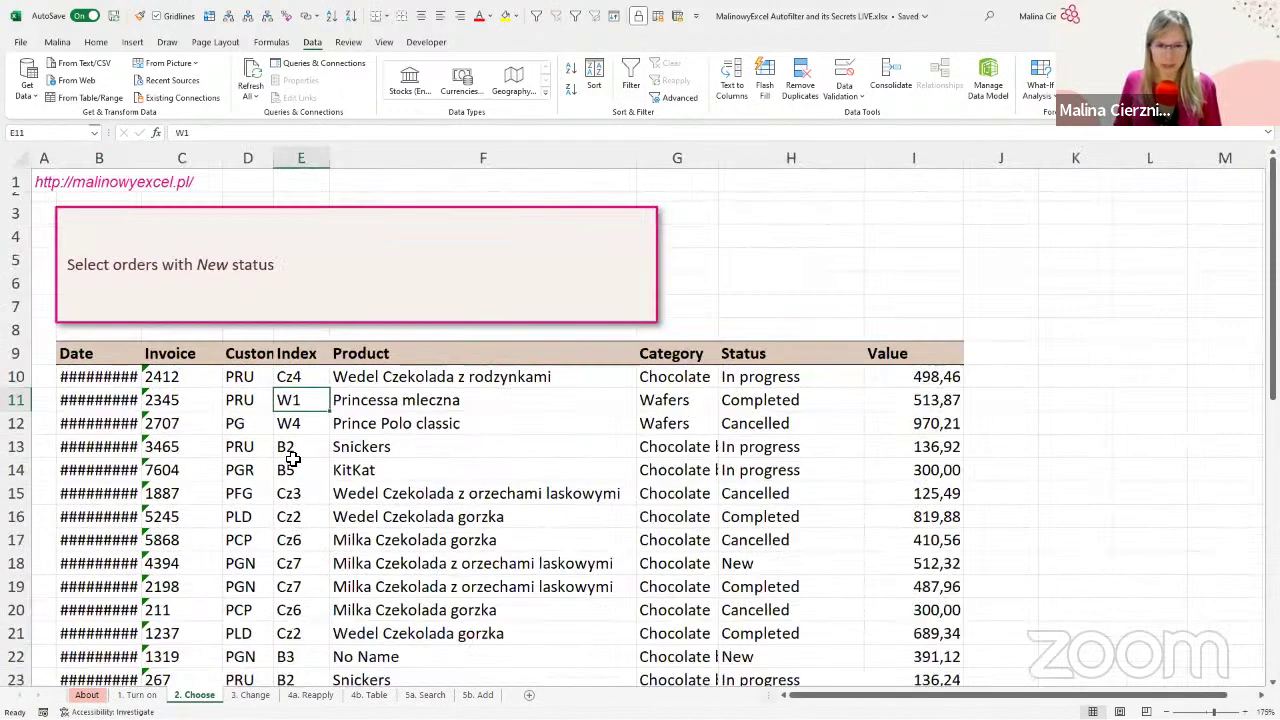
left_click(405, 465)
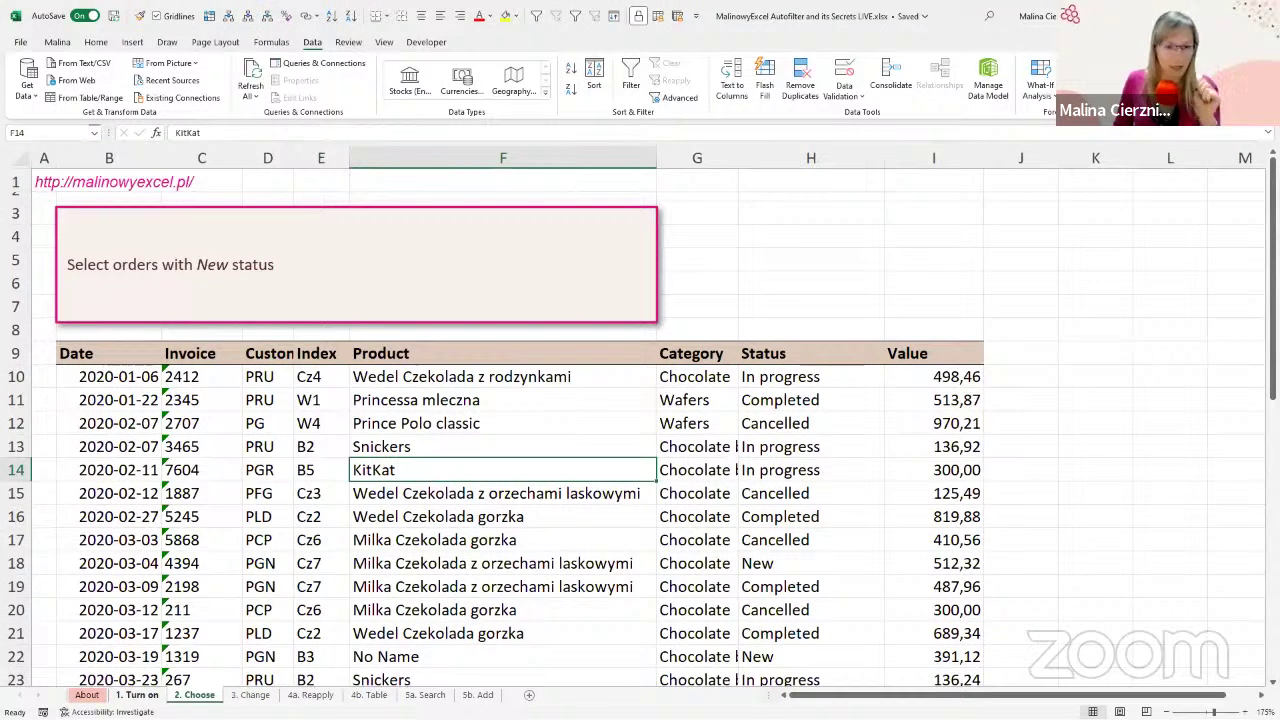
Step: Return to the 1. Turn on sheet and select the product cell F21 in the filtered list
left_click(137, 694)
key("Down")
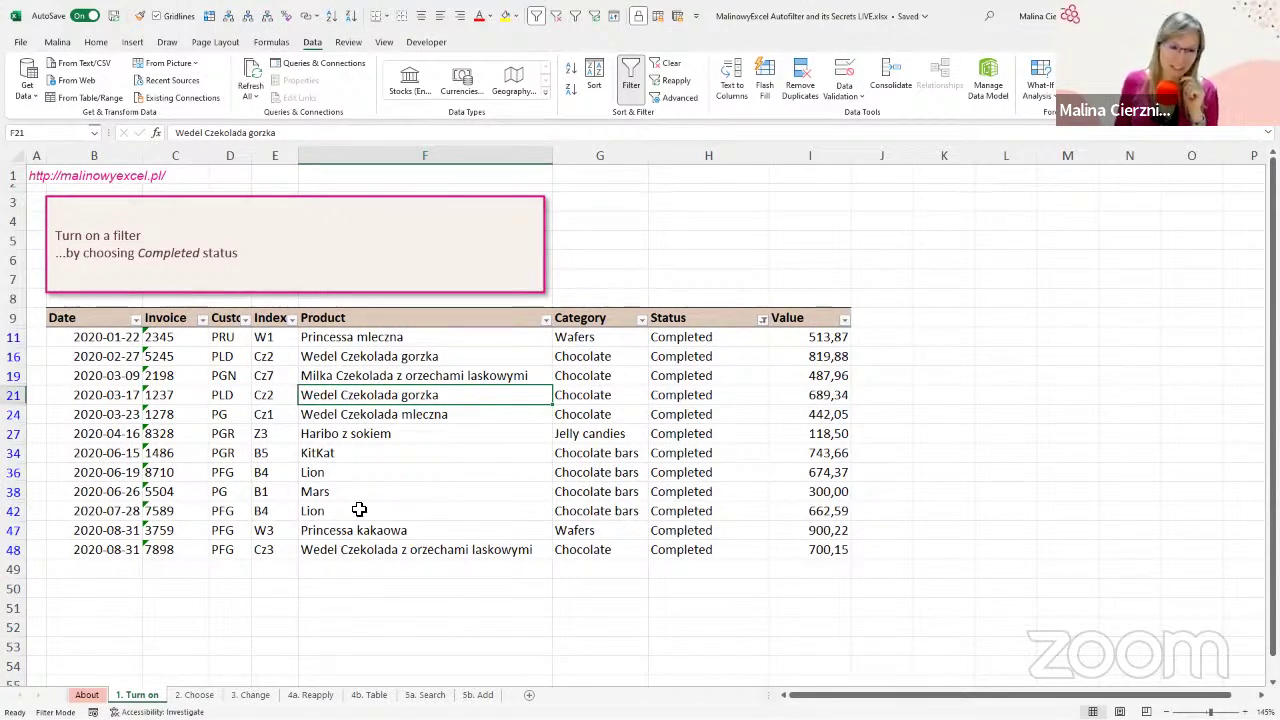
Step: Switch to the Autofilter and its Secrets mind map, expand the Turn on topic and go to its QAT: Autofilter subtopic
key("alt+Tab")
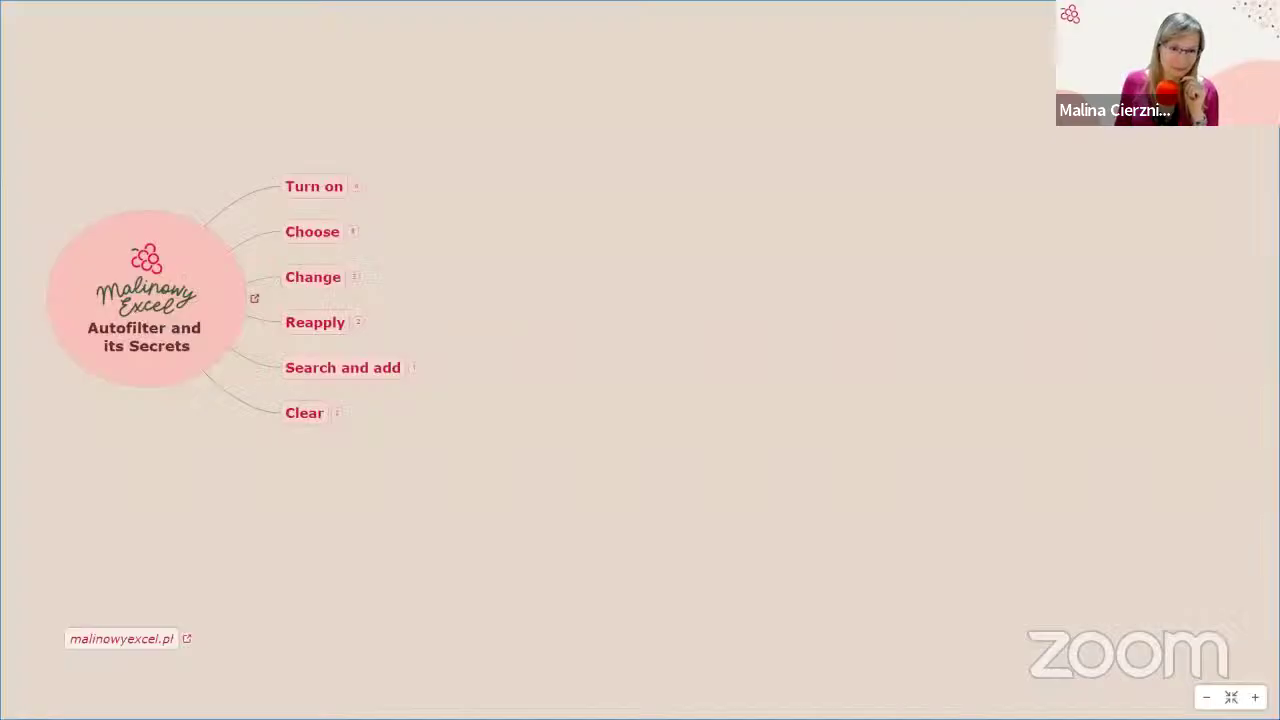
left_click(334, 189)
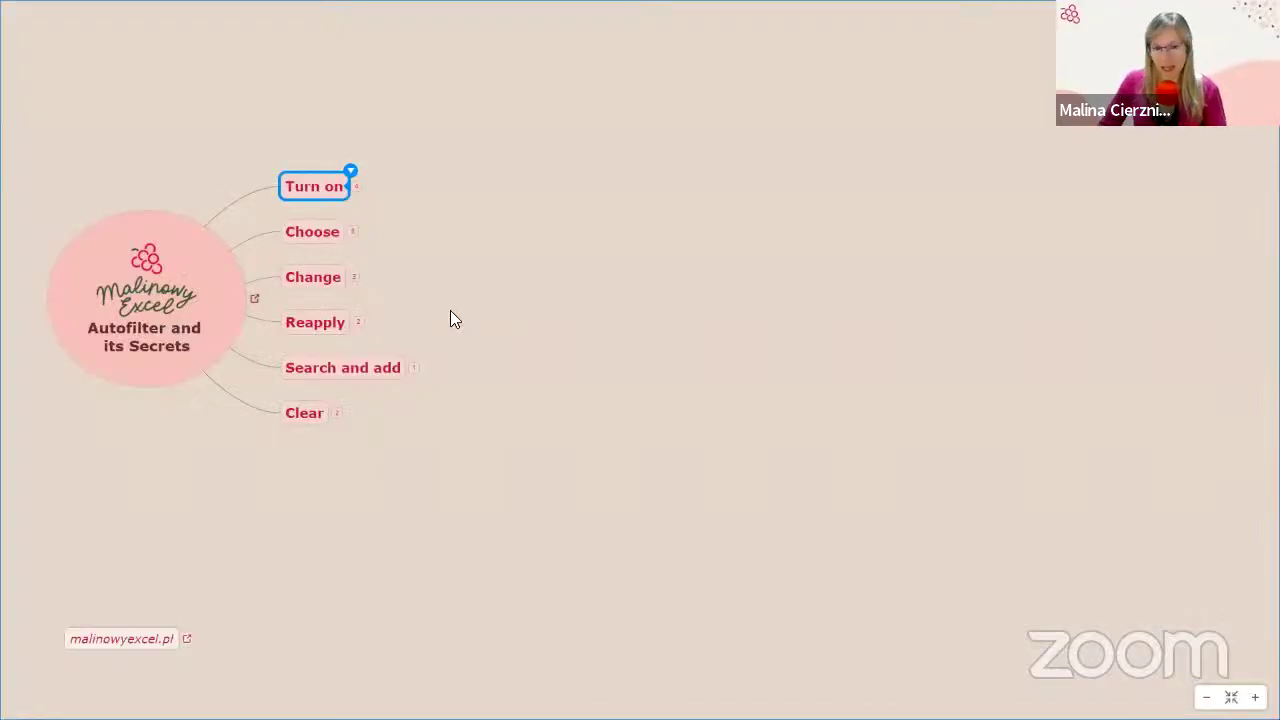
key("space")
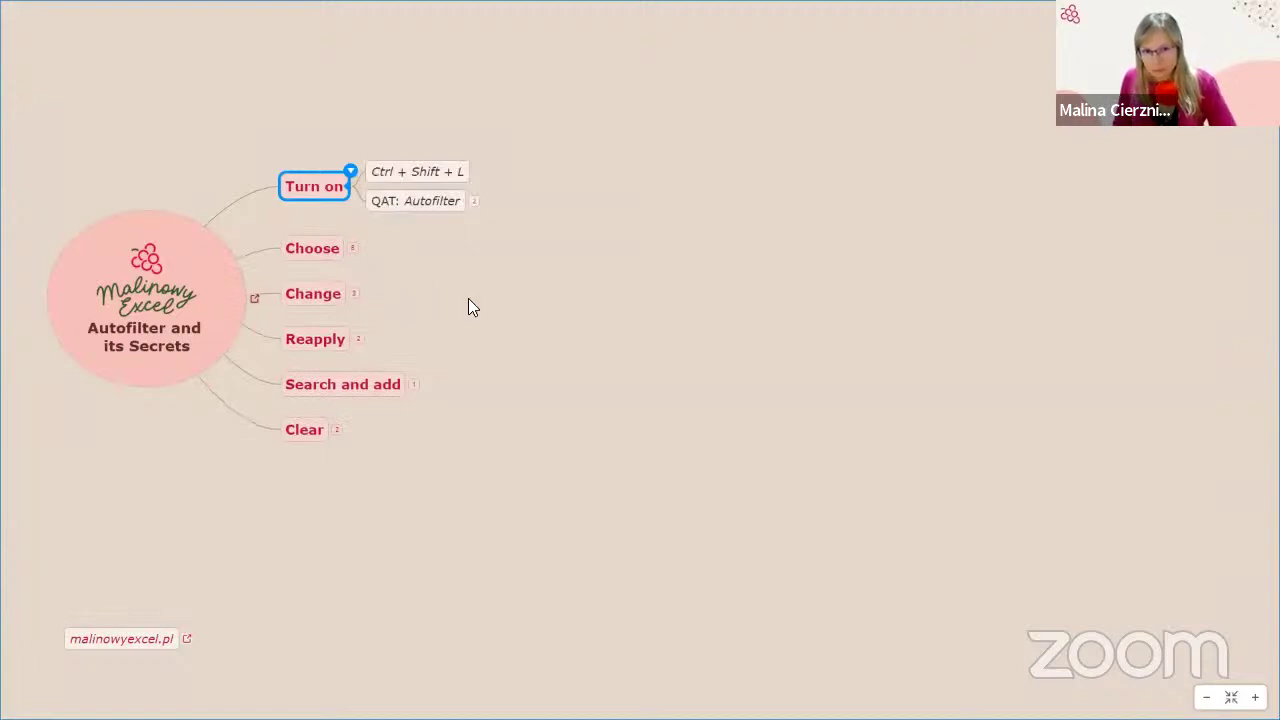
key("Right")
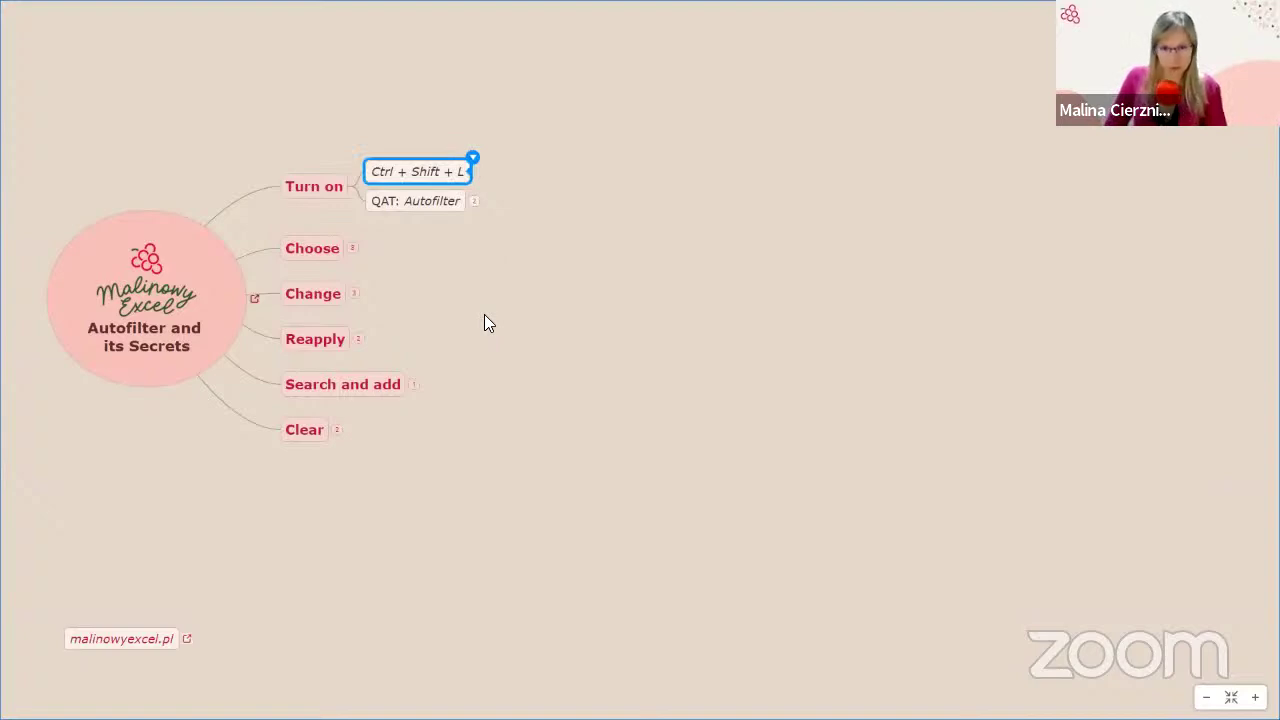
key("Down")
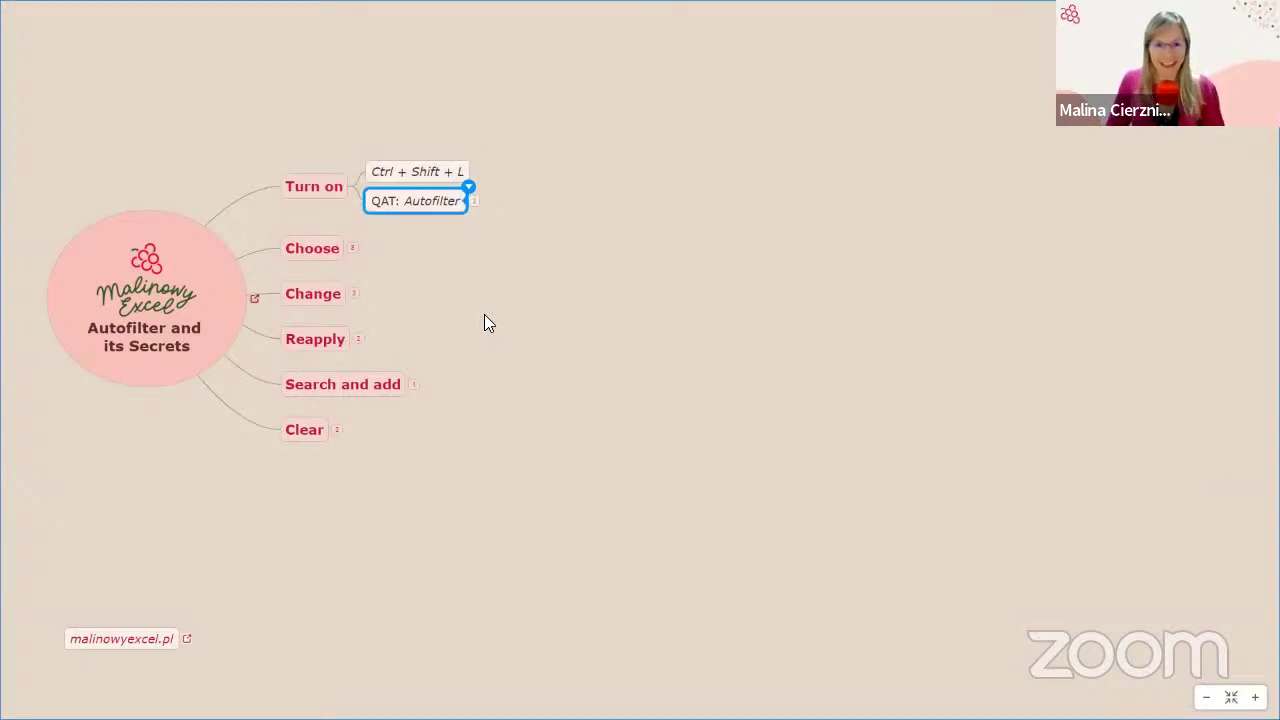
Step: Expand the QAT: Autofilter subtopic, go through its two notes on ranges and tables, and move on to the Choose topic
key("ctrl+slash")
key("Right")
key("Down")
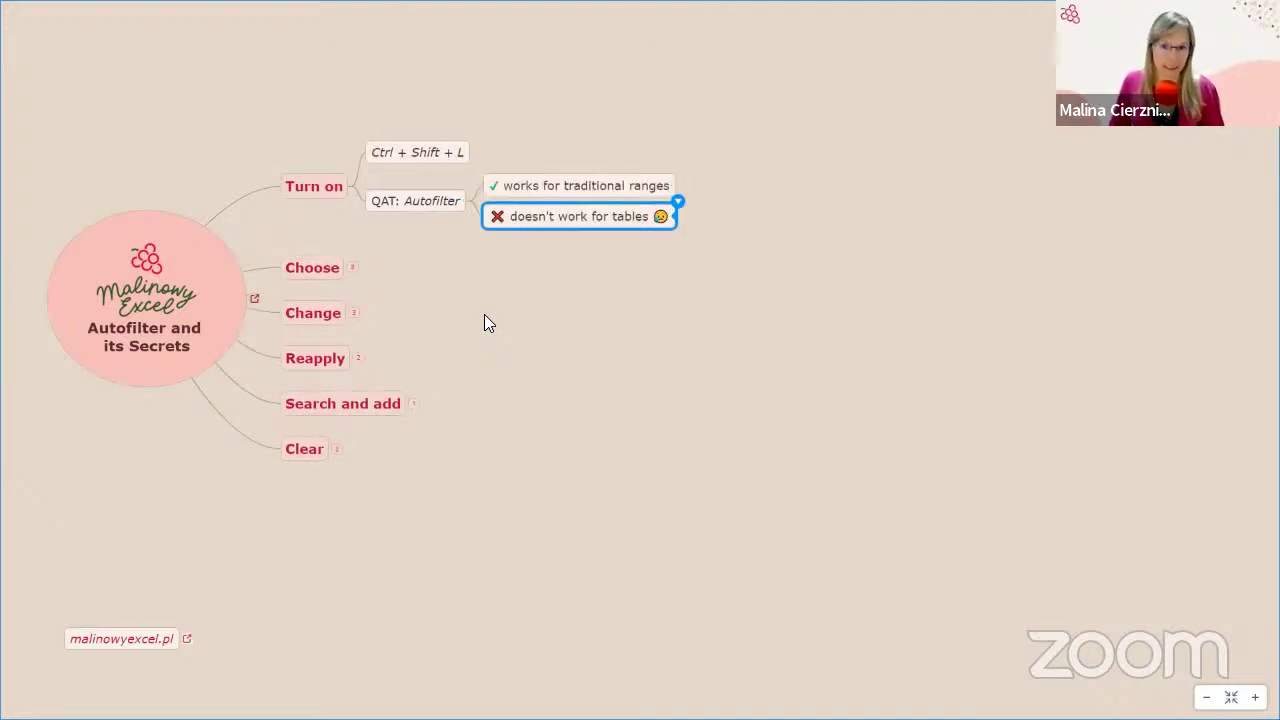
key("Up")
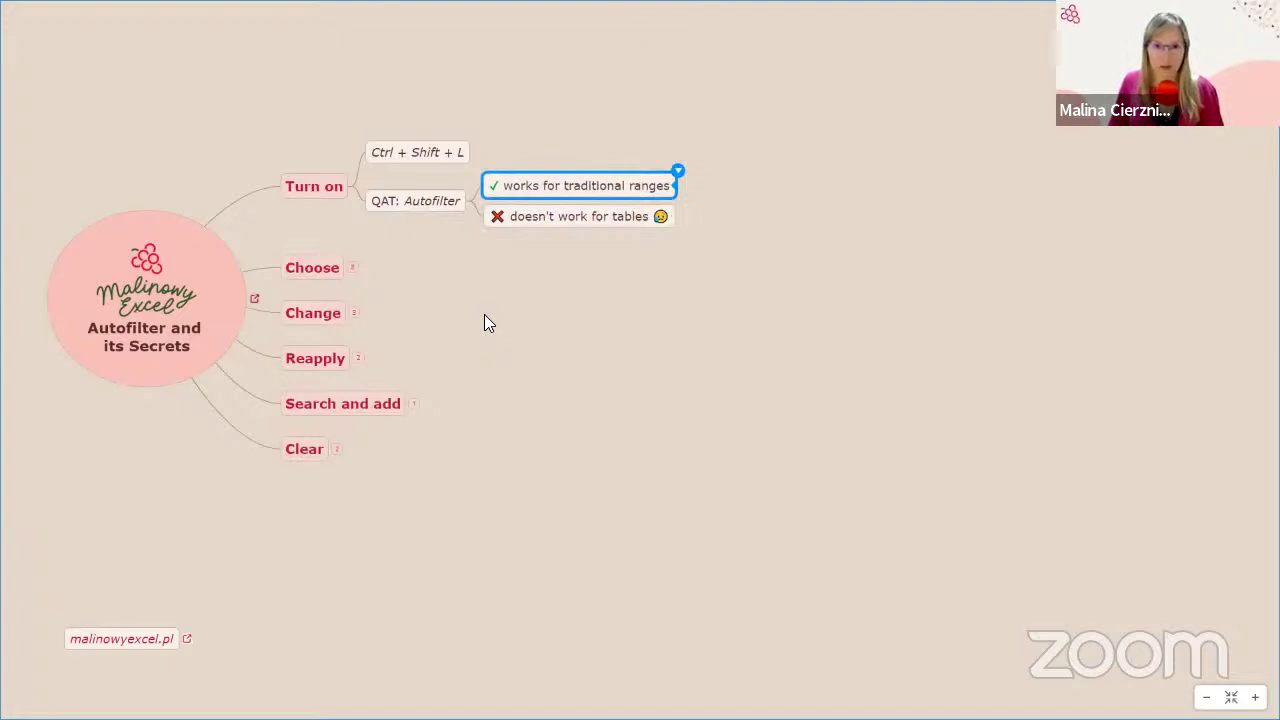
key("Left")
key("Left")
key("Down")
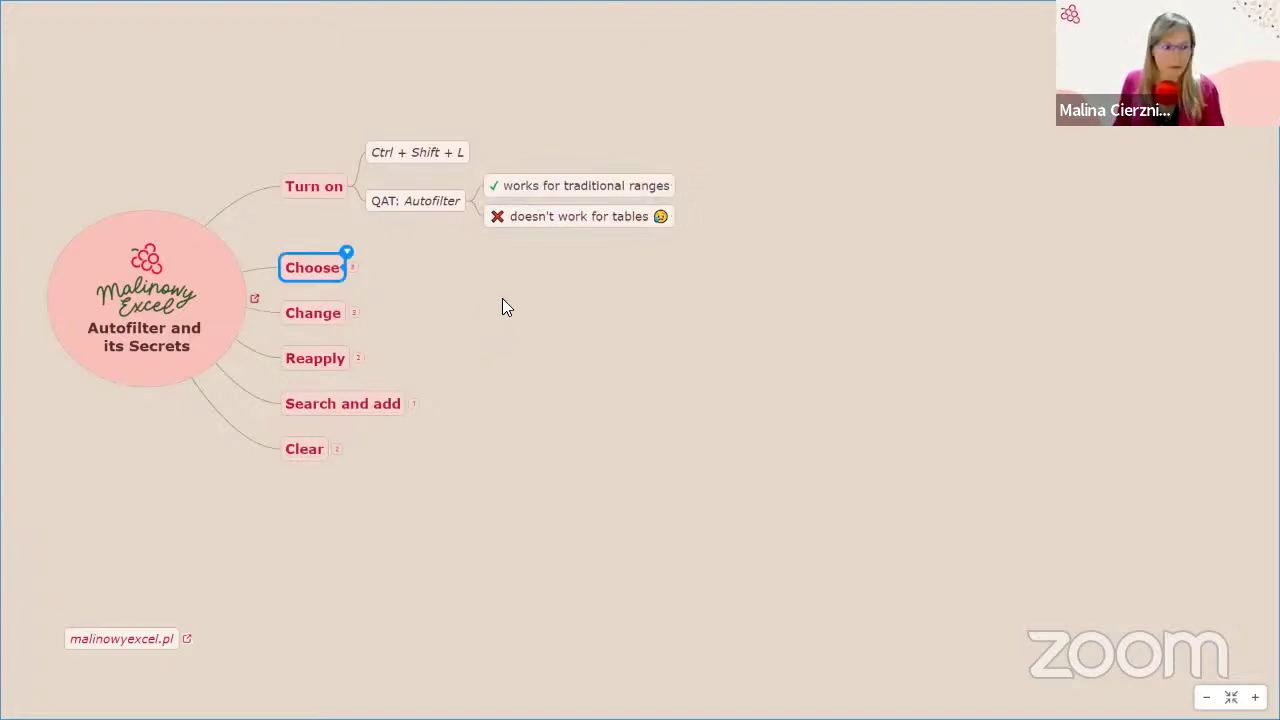
Step: Switch back to the Excel workbook, open the 2. Choose sheet and select the first New status cell, H18
key("alt+Tab")
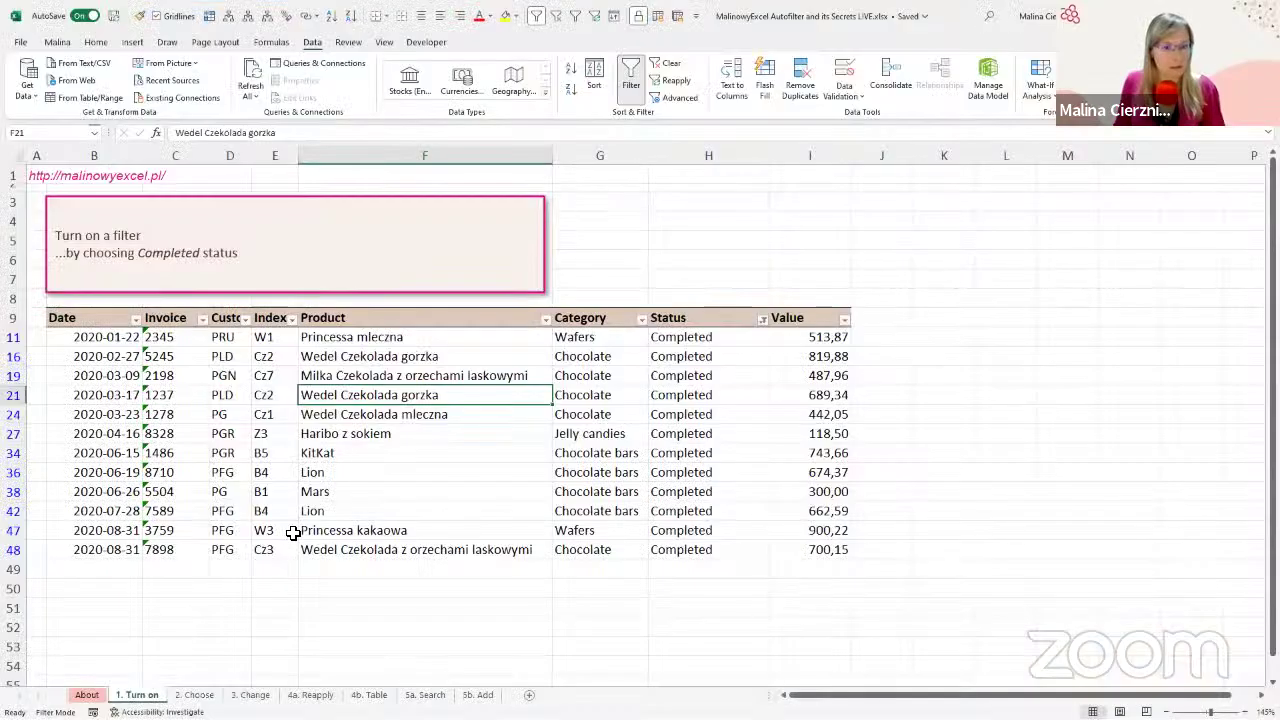
left_click(194, 694)
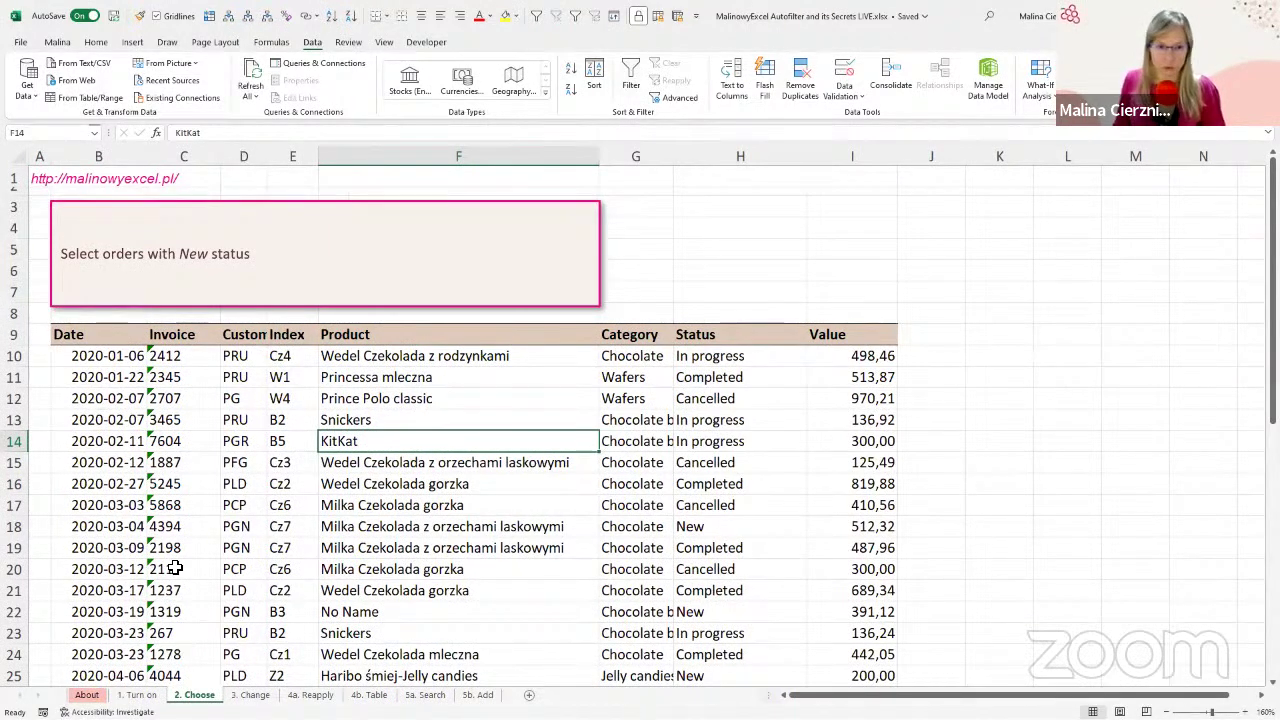
left_click(110, 375)
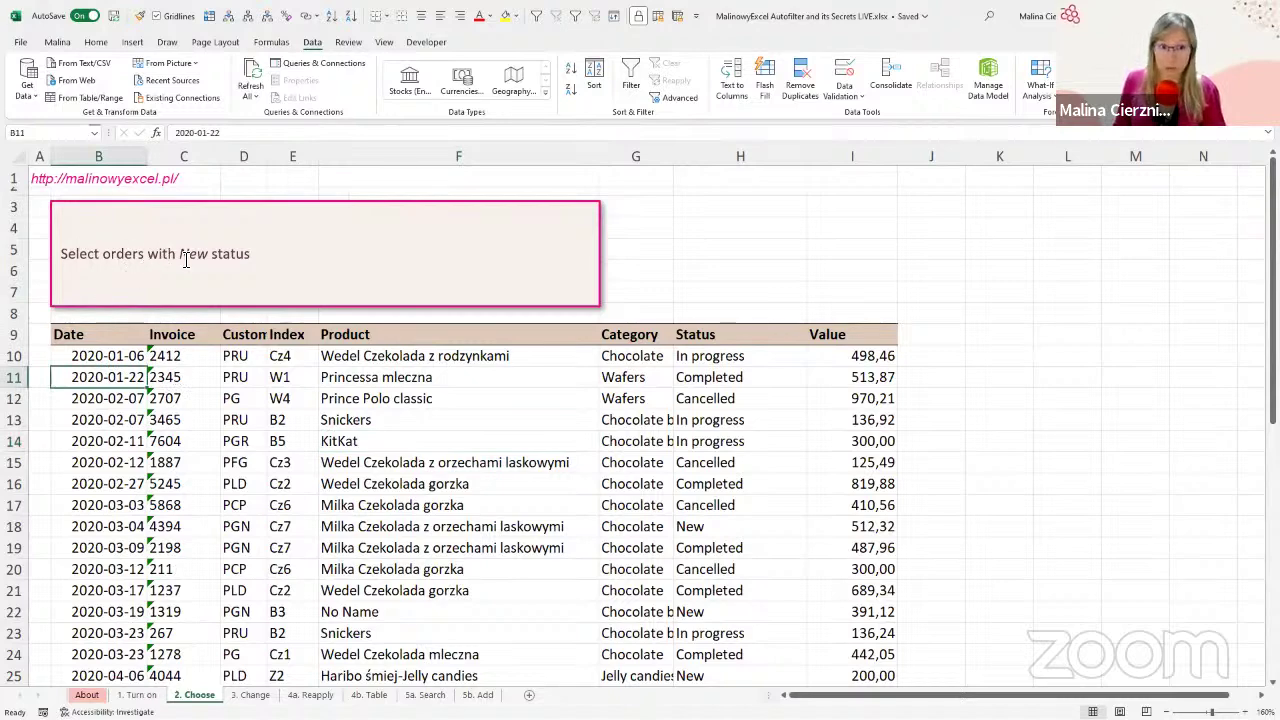
left_click(749, 507)
left_click(752, 529)
scroll(753, 529, "down", 2)
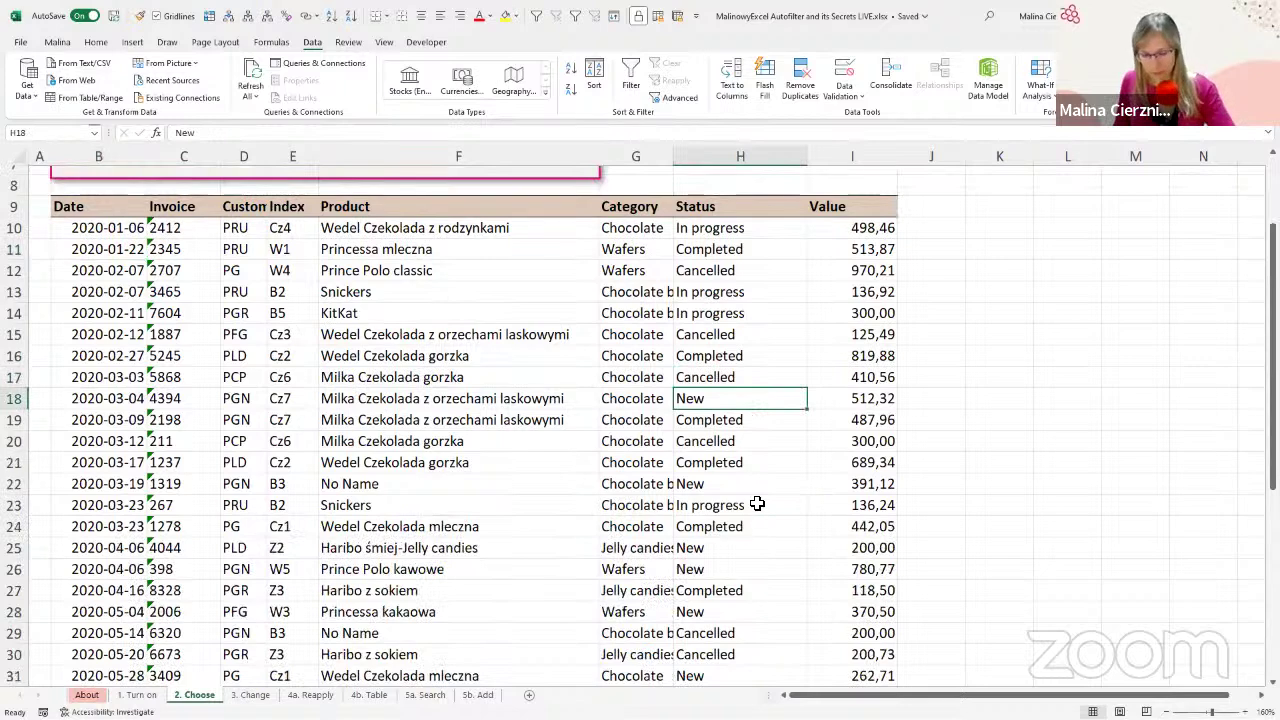
mouse_move(673, 379)
left_mouse_down()
mouse_move(765, 416)
mouse_move(768, 431)
left_mouse_up()
left_click_drag(692, 474, 733, 497)
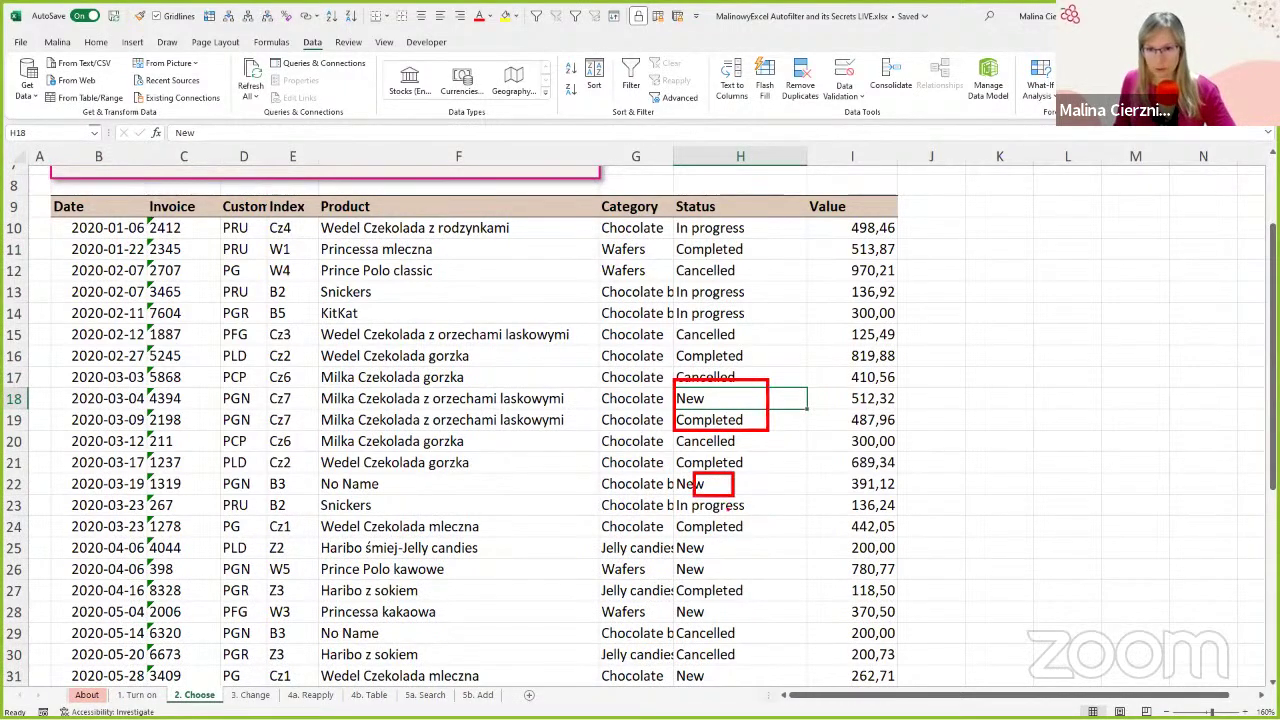
scroll(451, 443, "up", 3)
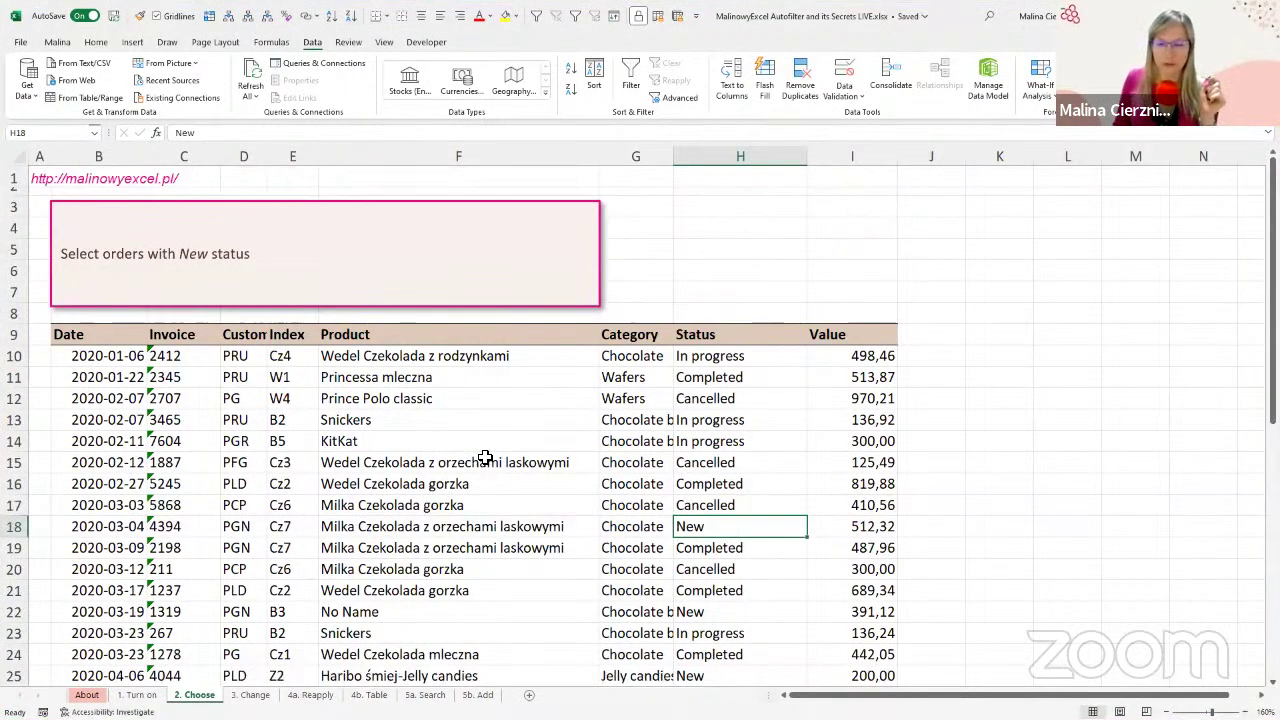
Step: Turn on filtering for the order list on the 2. Choose sheet and select the status cell H13
left_click(494, 423)
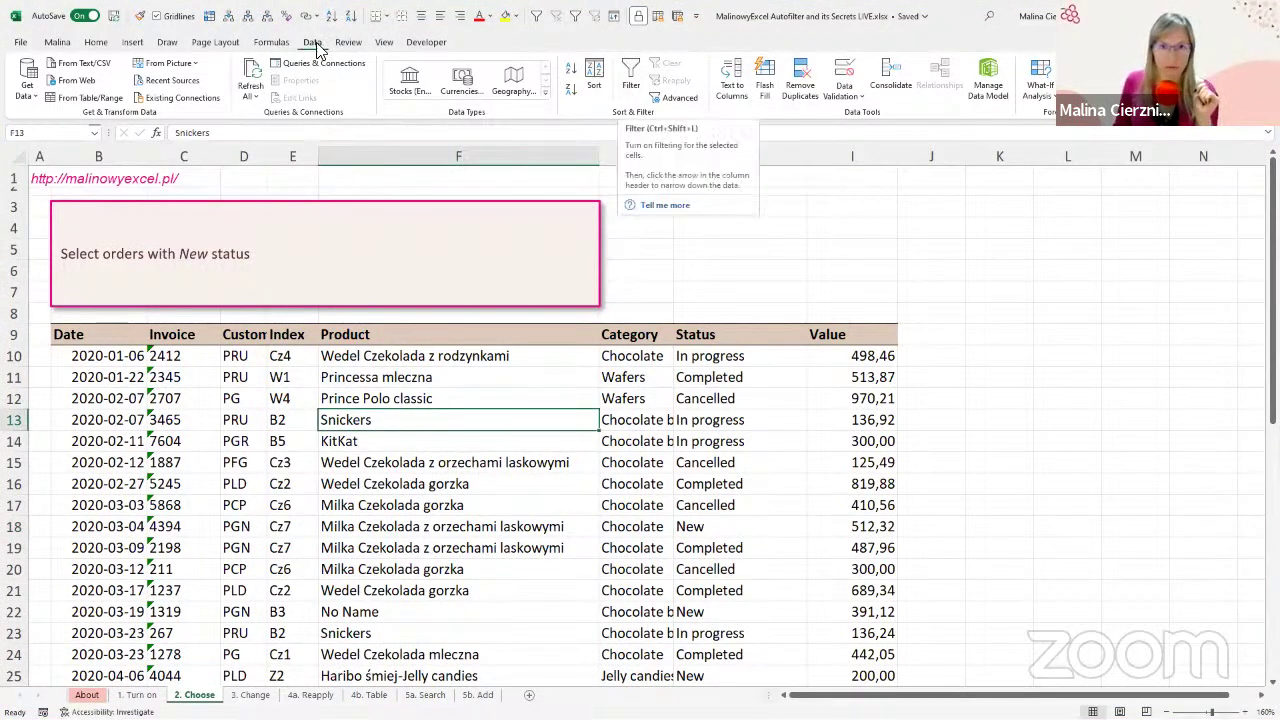
left_click(632, 90)
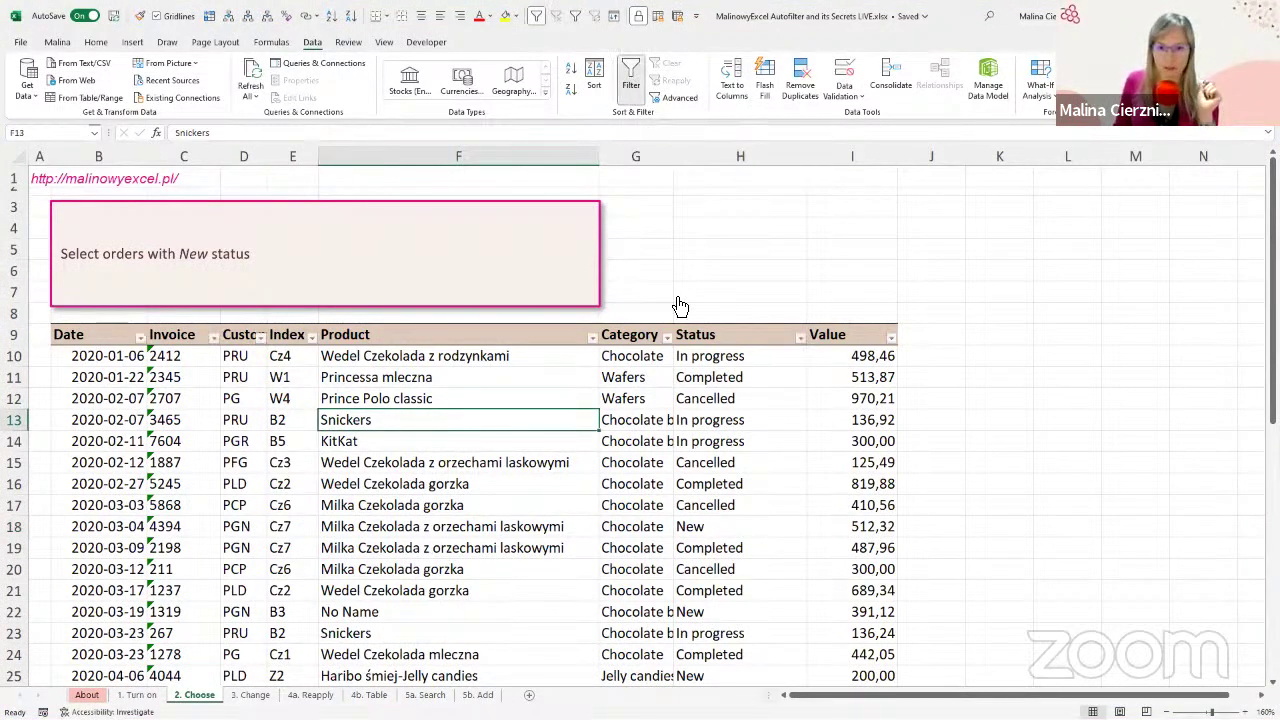
left_click(712, 426)
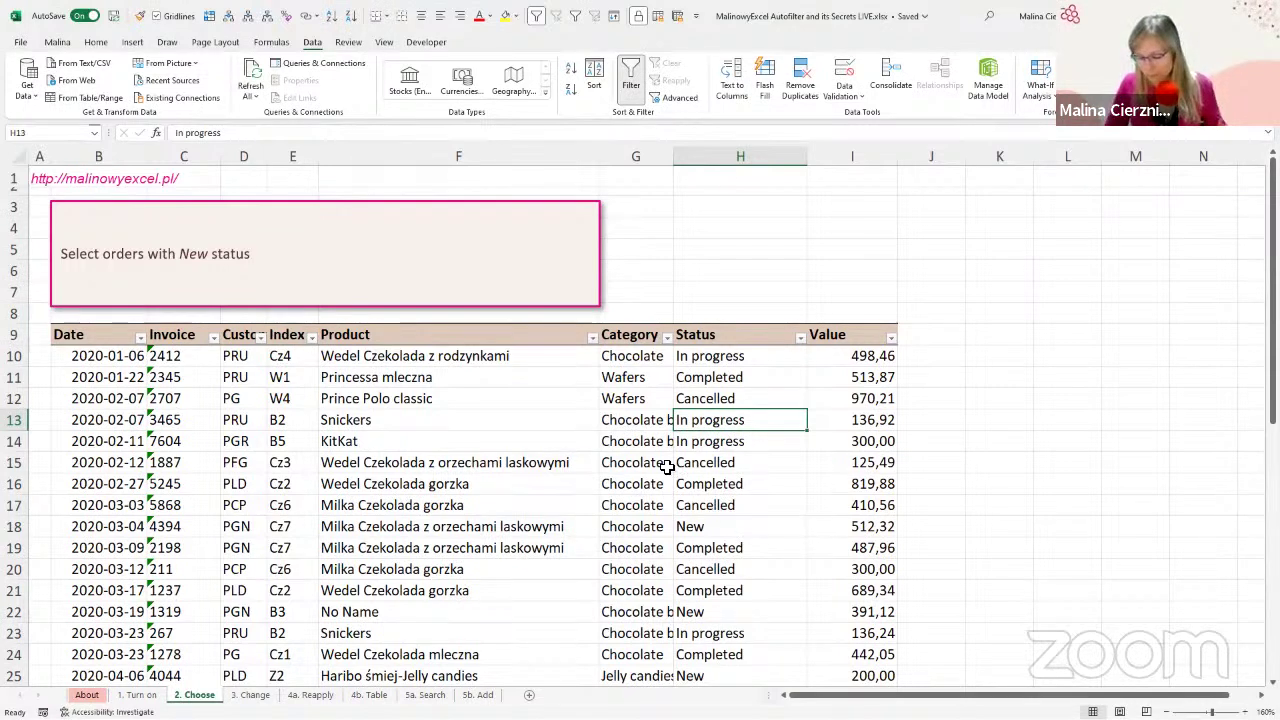
Step: Examine where the Filter option is among the context commands for status cell H13, without applying it
key("shift+F10")
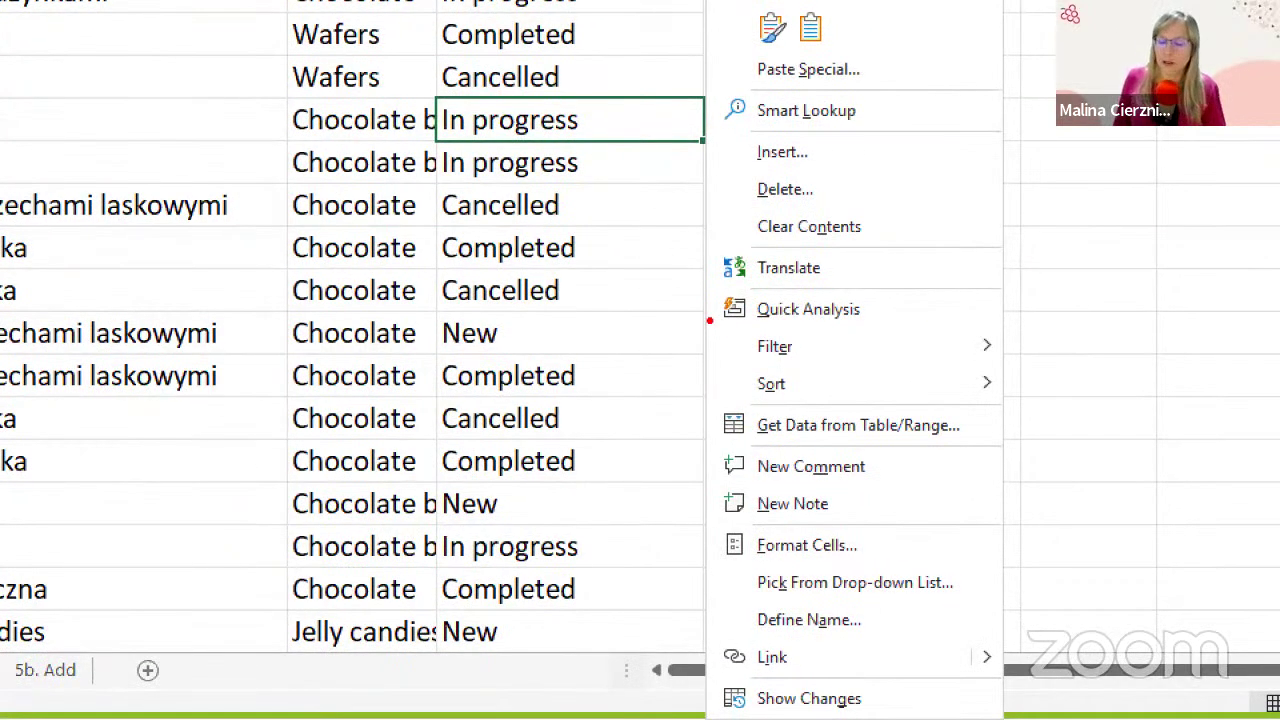
mouse_move(710, 320)
left_mouse_down()
mouse_move(917, 374)
mouse_move(1038, 361)
mouse_move(1008, 367)
left_mouse_up()
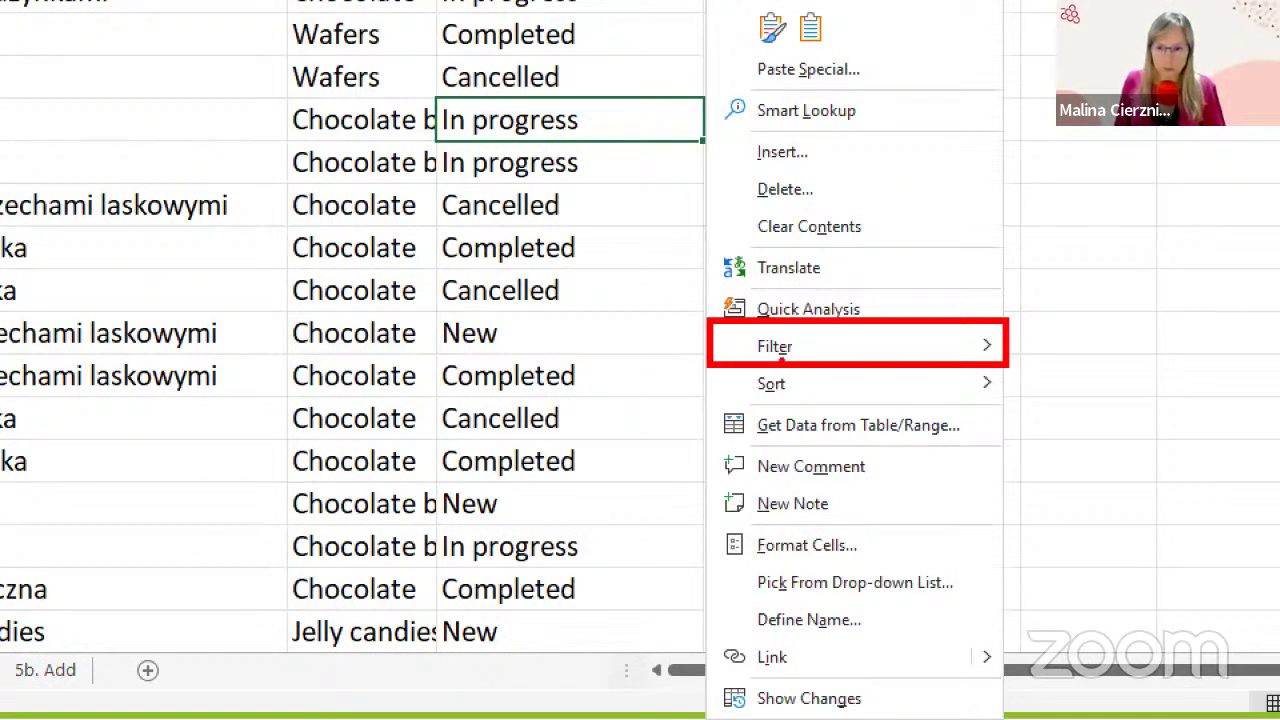
left_click_drag(548, 590, 783, 358)
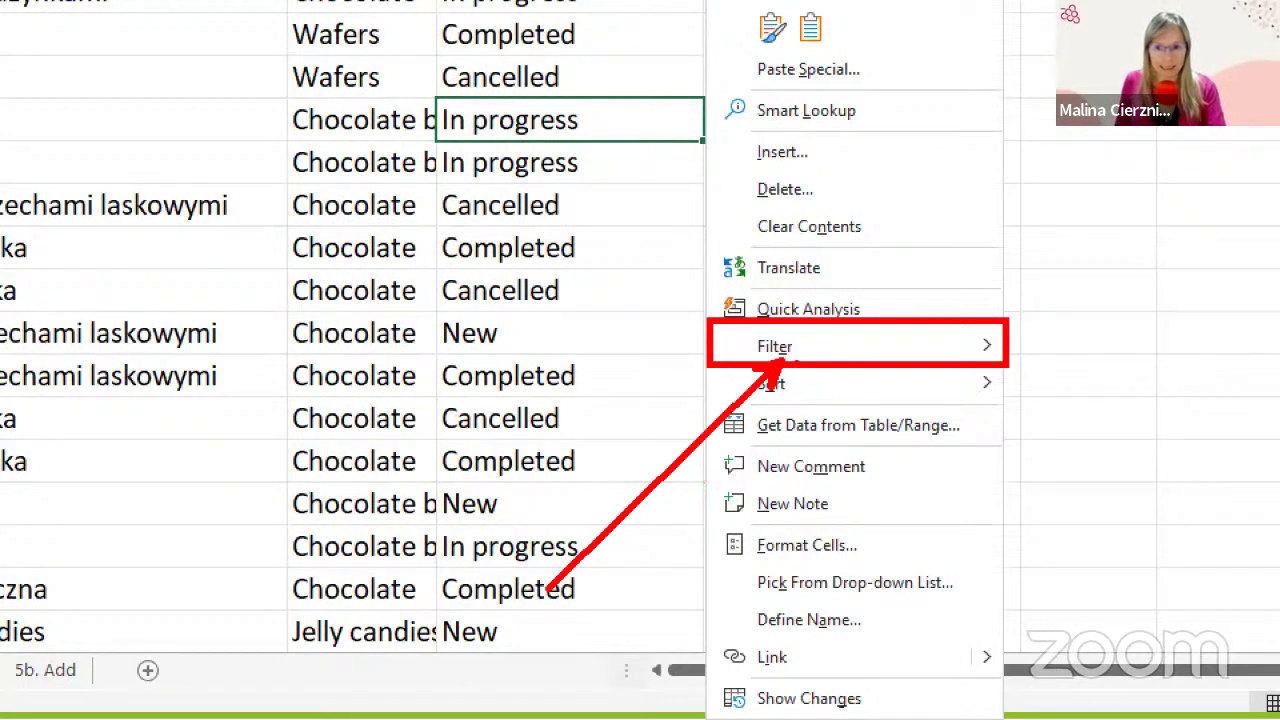
key("Escape")
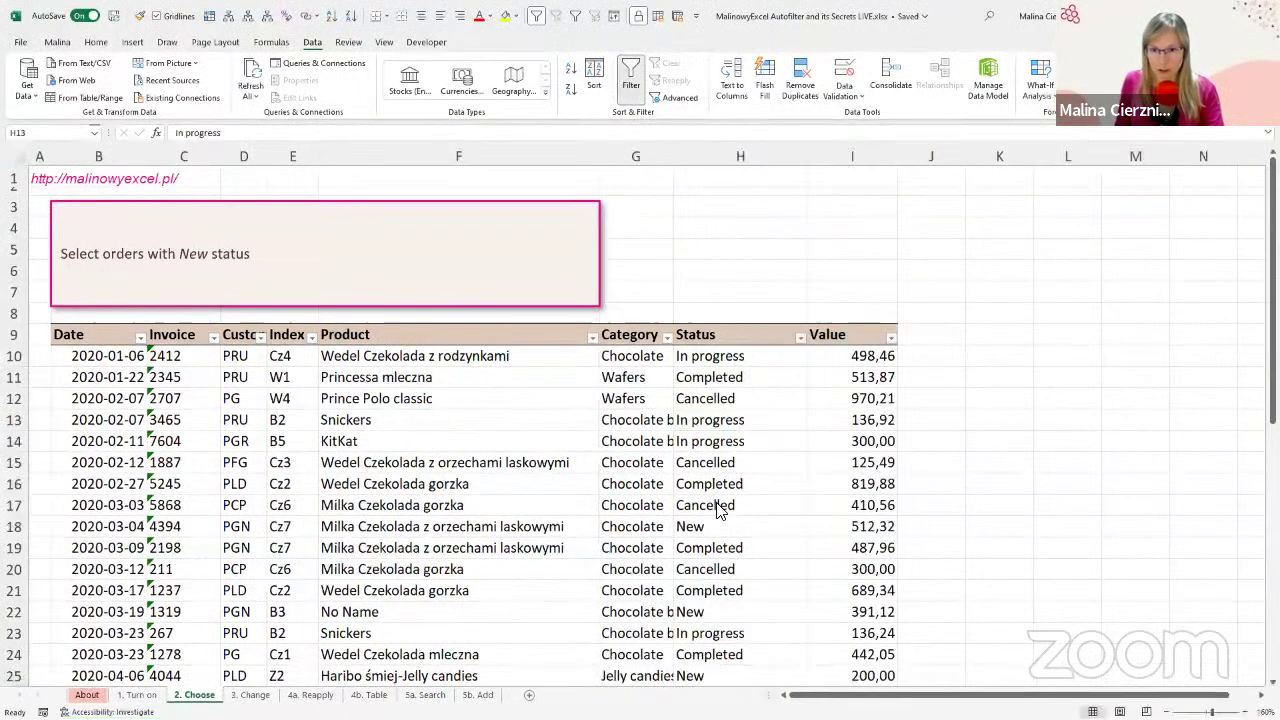
Step: Filter the order list to New orders by the selected cell's value, using status cell H18
left_click(736, 418)
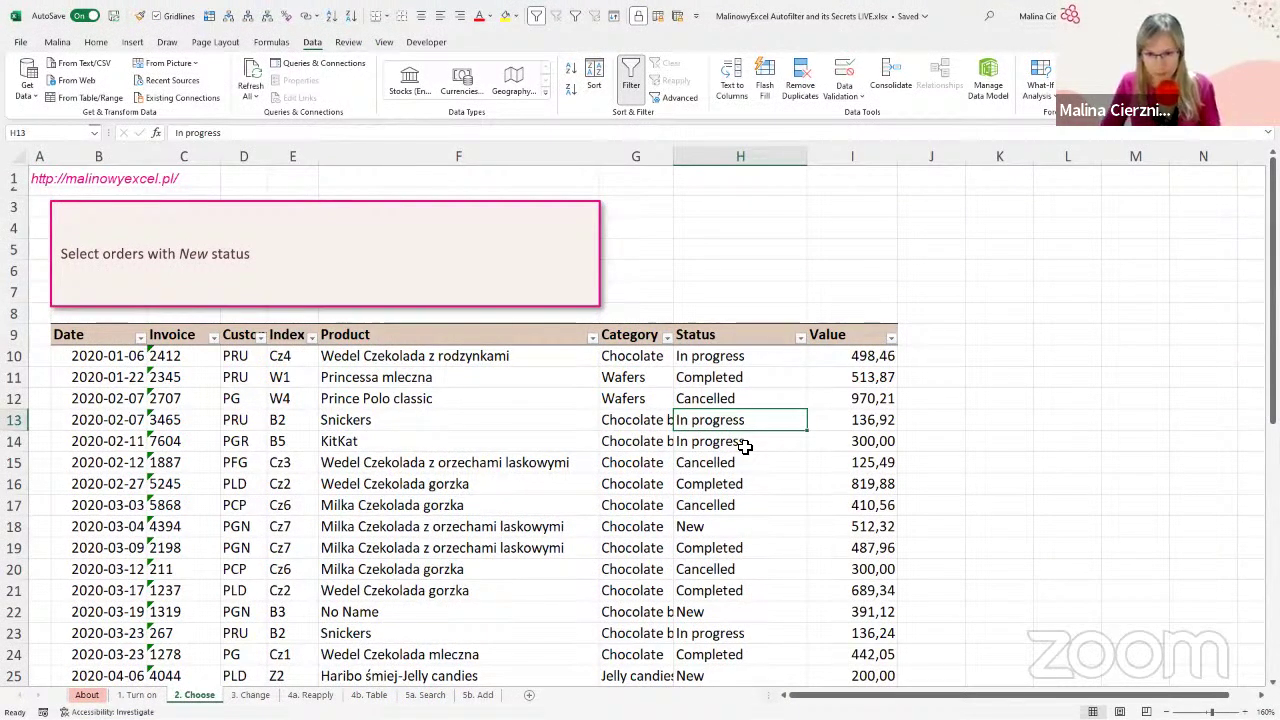
key("Down")
key("Down")
key("Down")
key("Down")
key("Down")
scroll(745, 447, "down", 2)
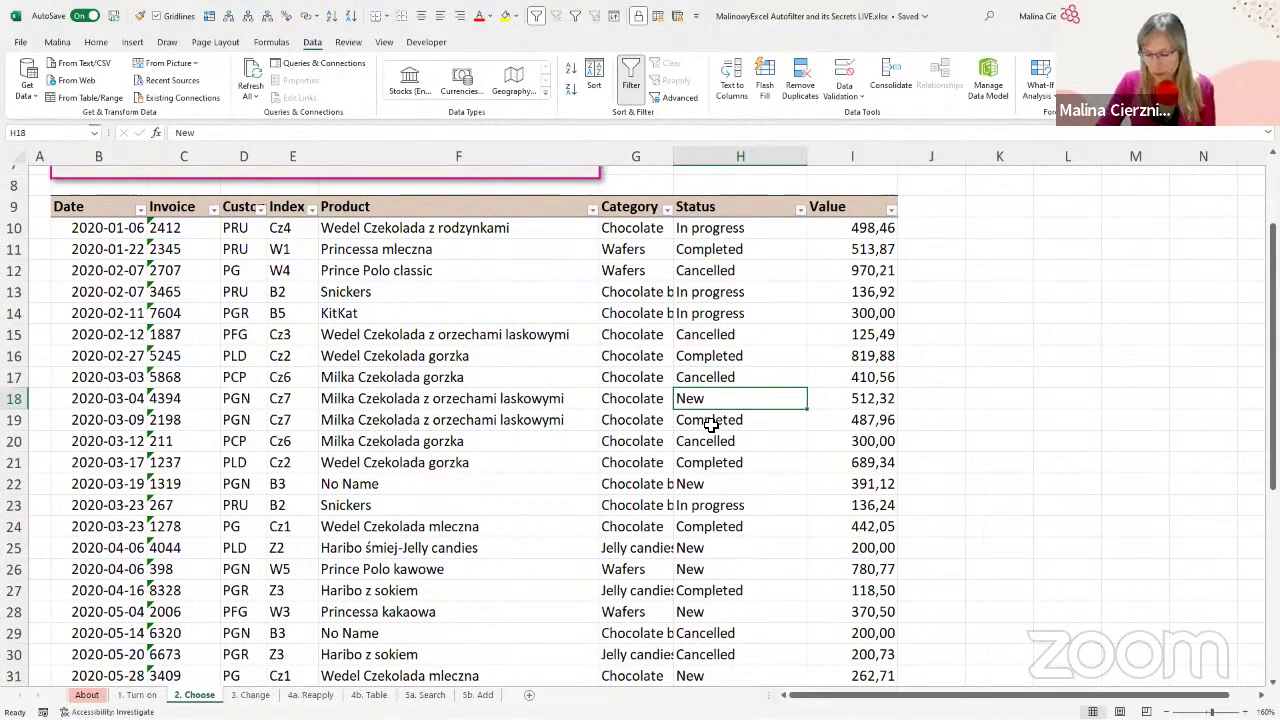
key("shift+F10")
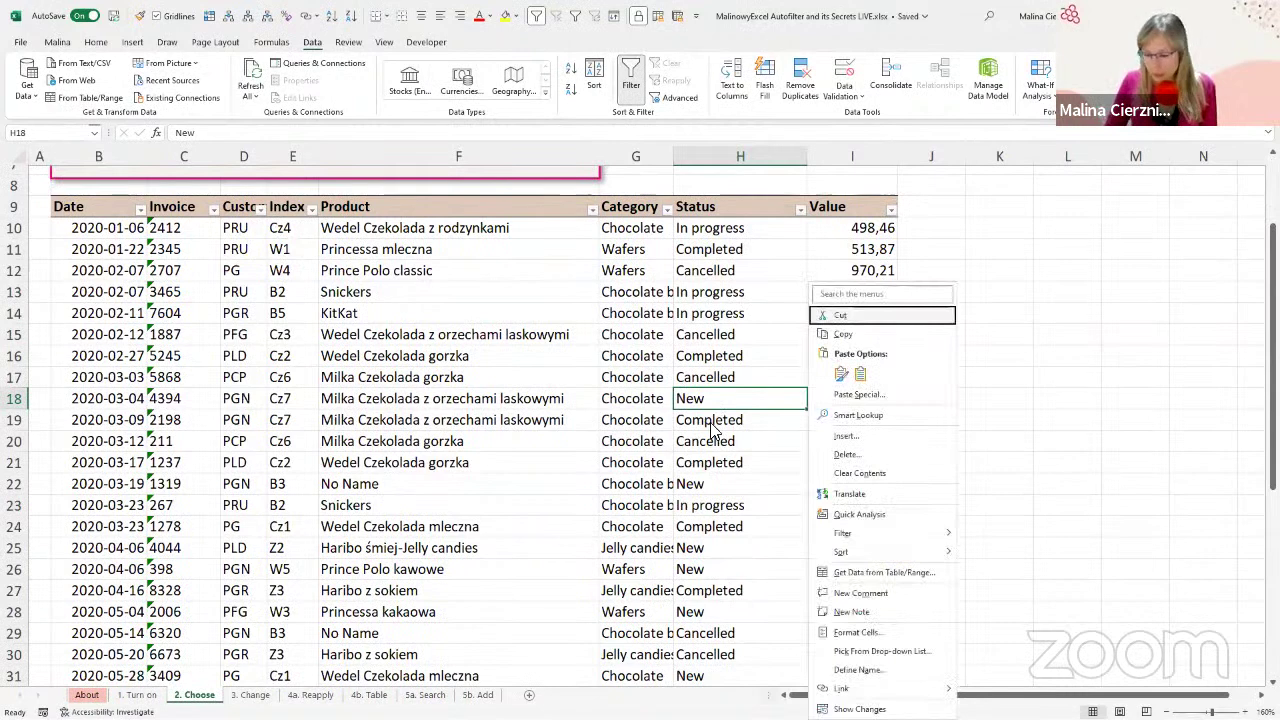
key("e")
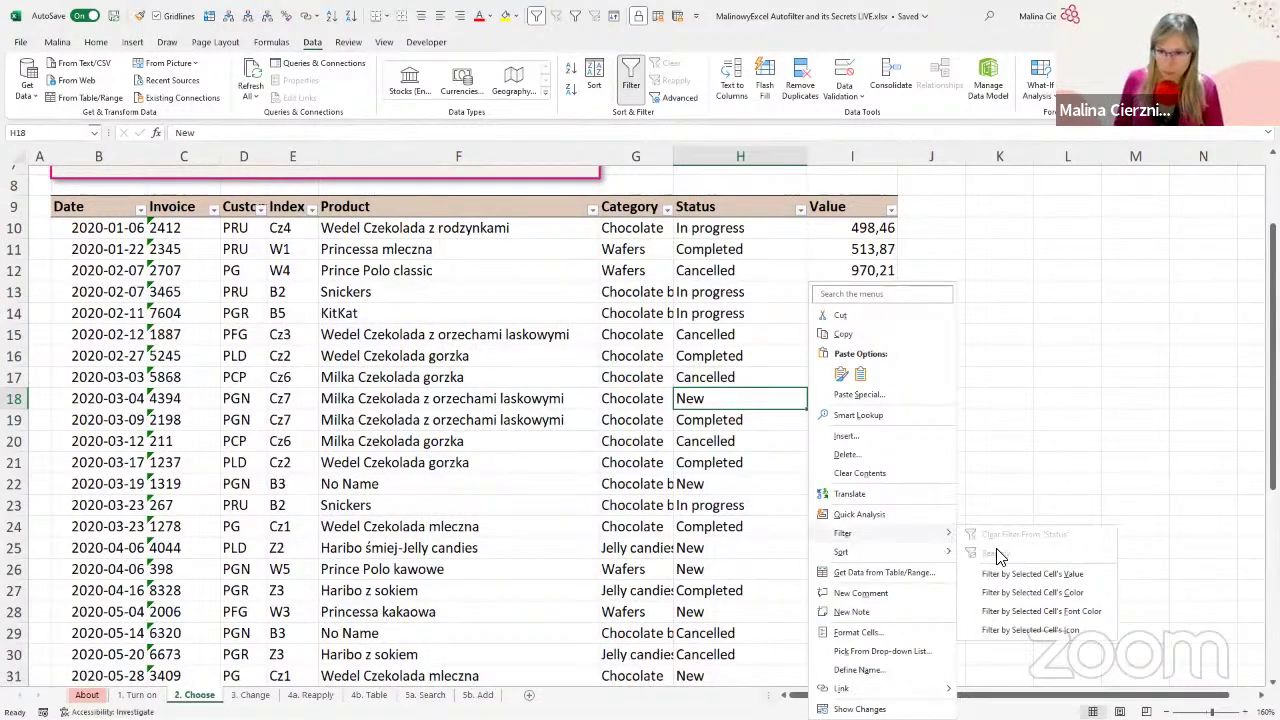
left_click(1067, 578)
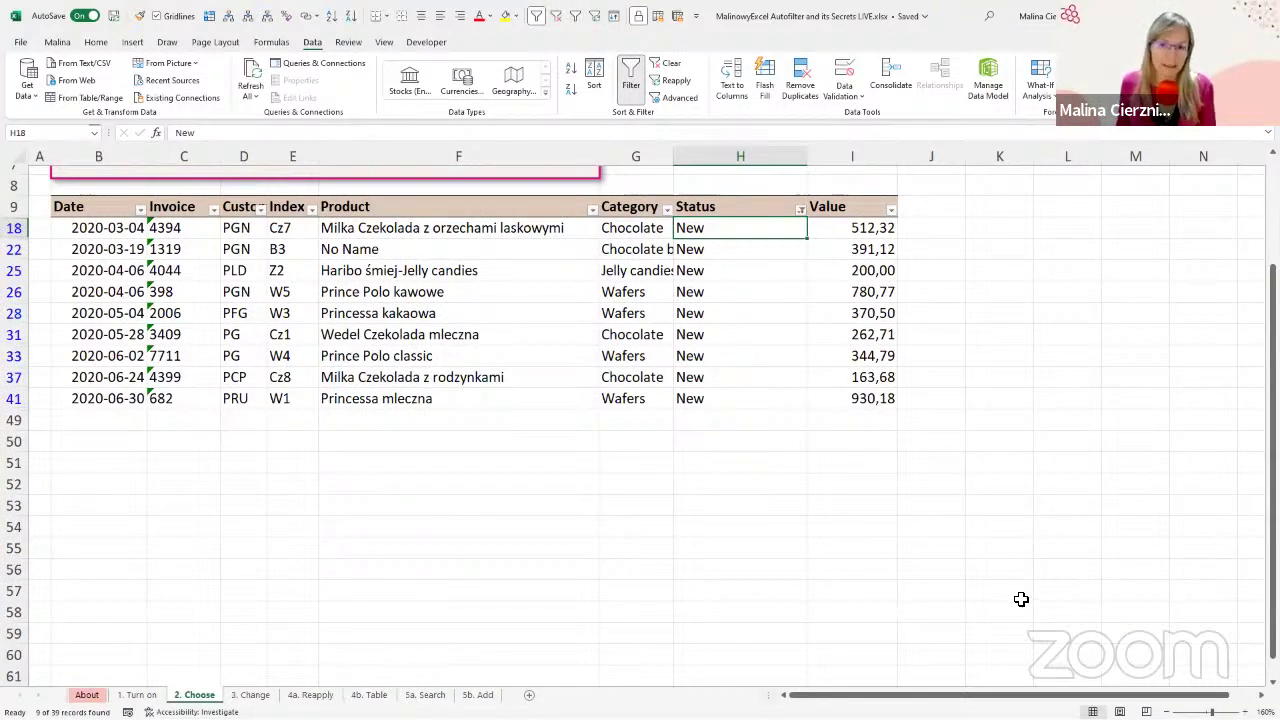
scroll(718, 450, "up", 1)
scroll(721, 451, "up", 1)
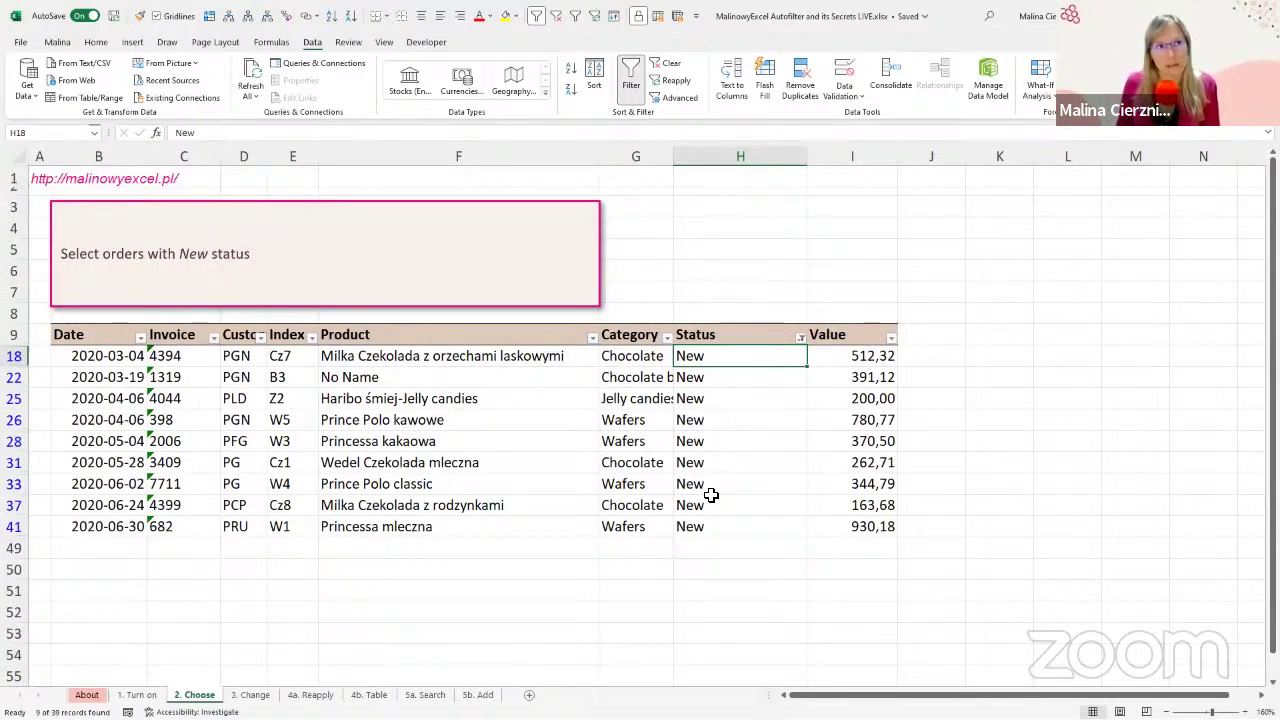
left_click(692, 402)
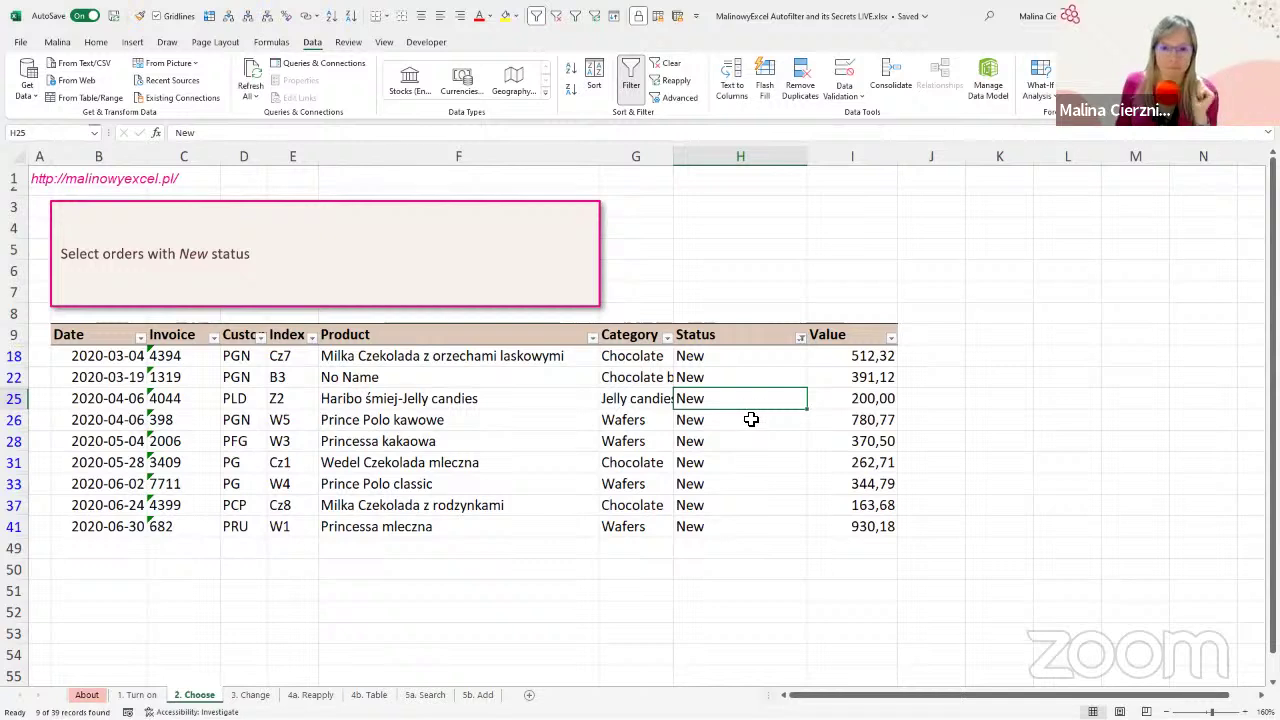
left_click(751, 419)
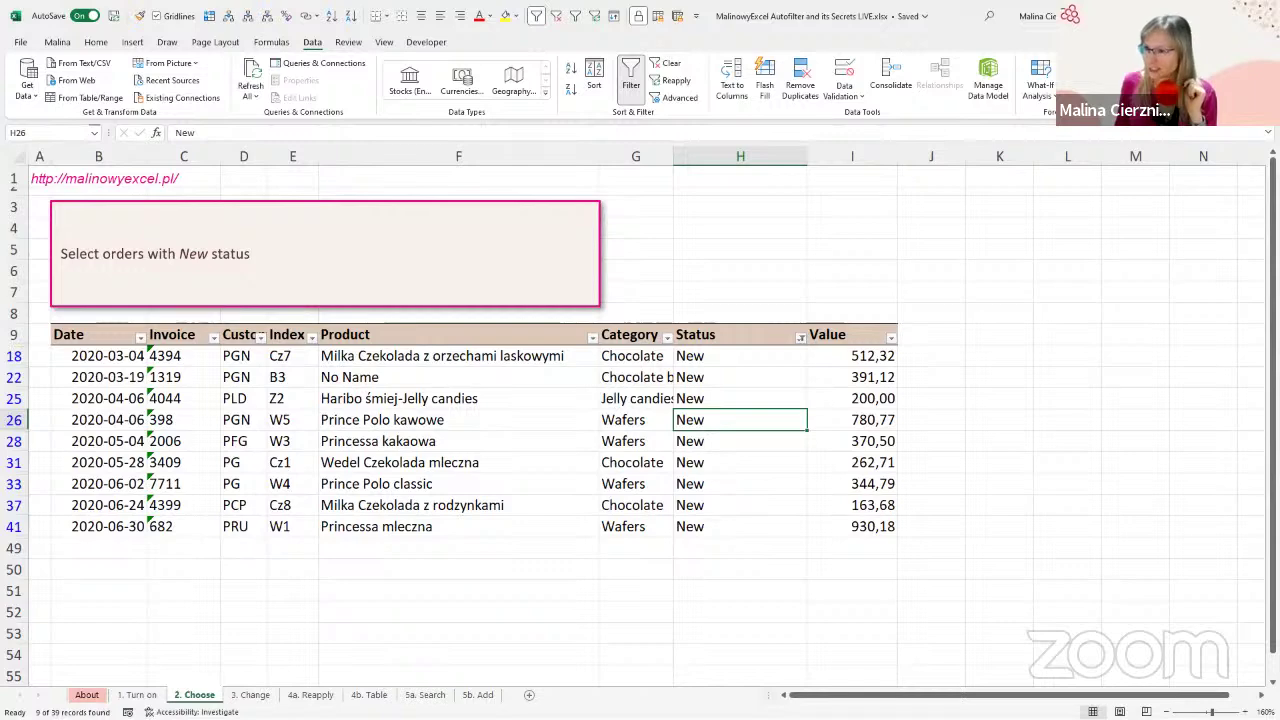
left_click(714, 355)
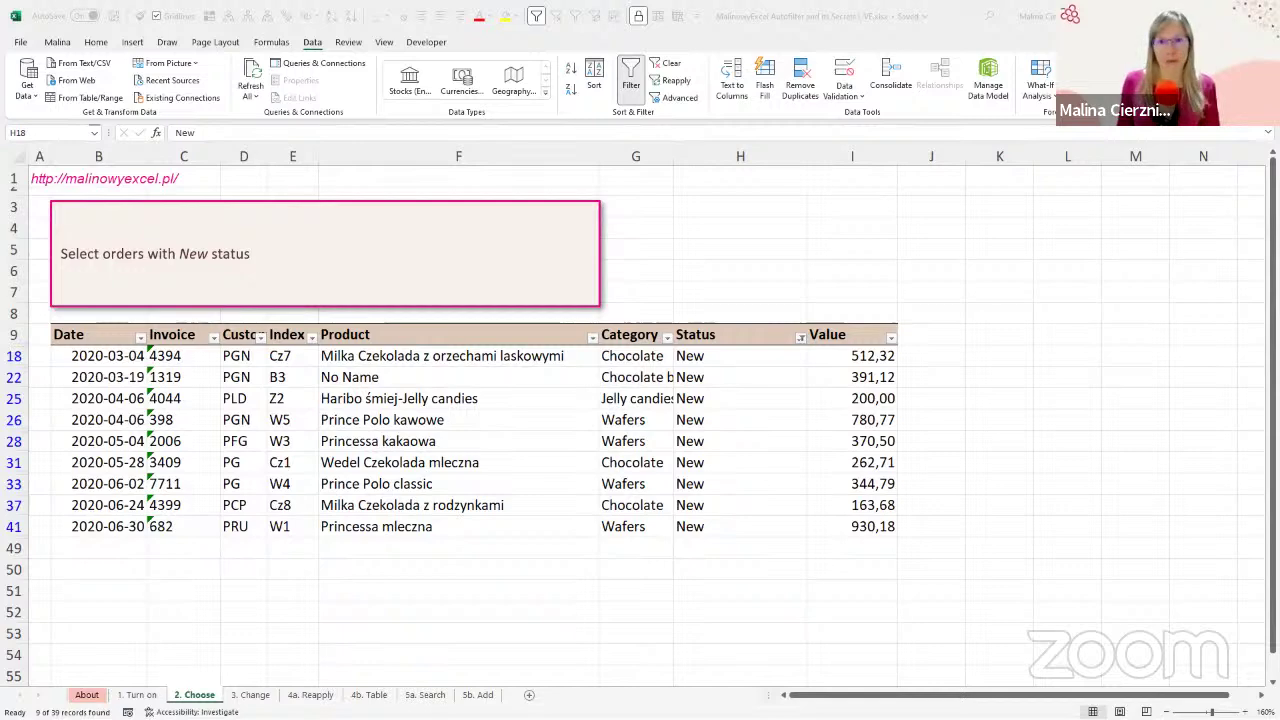
left_click(726, 412)
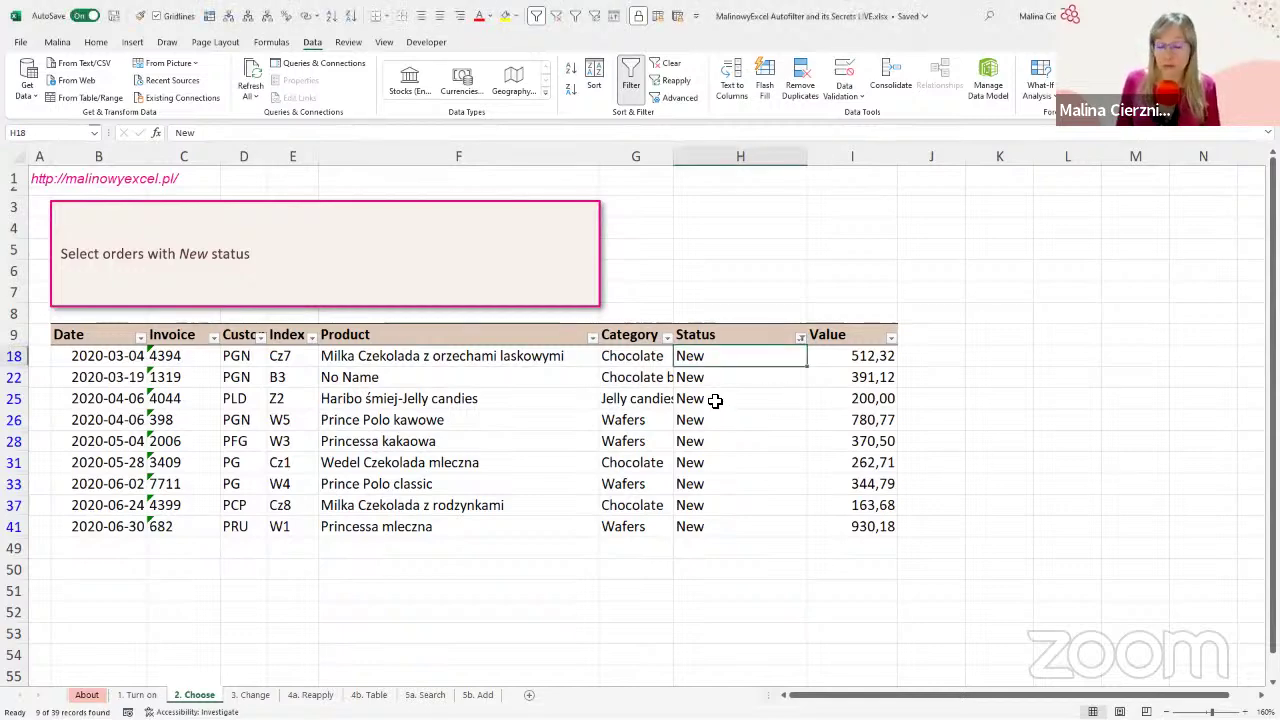
right_click(716, 400)
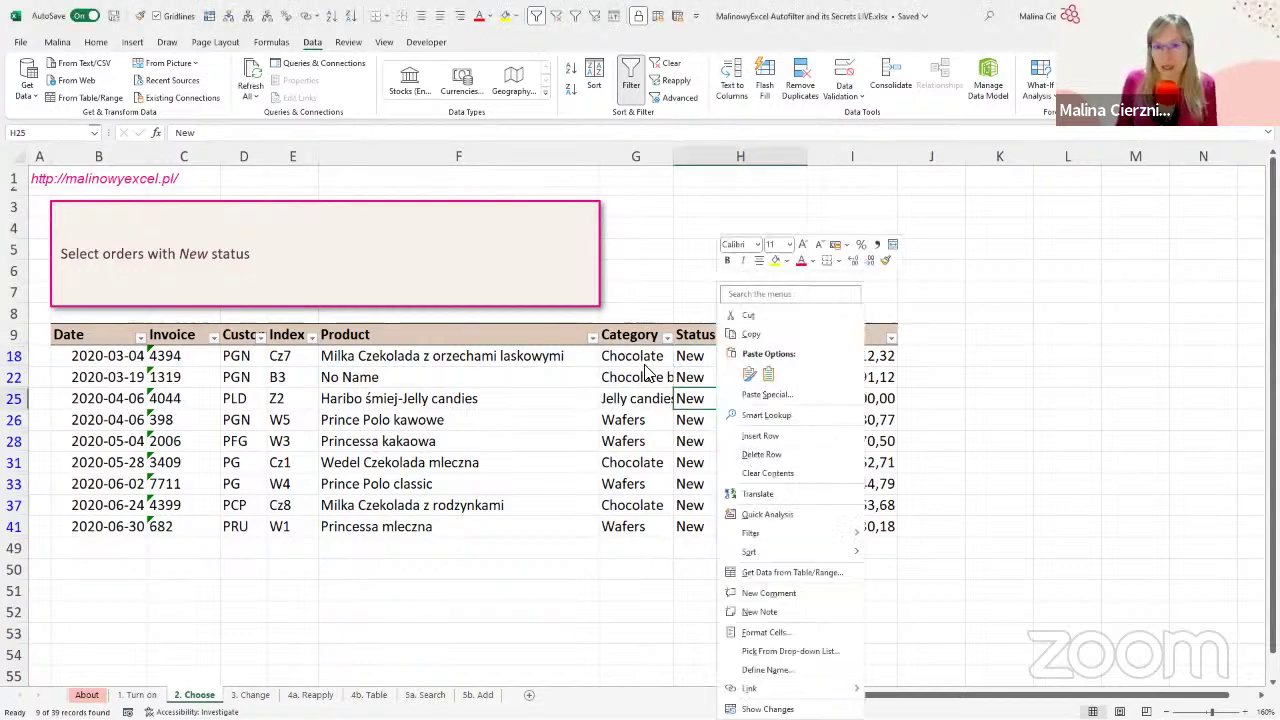
left_click(691, 399)
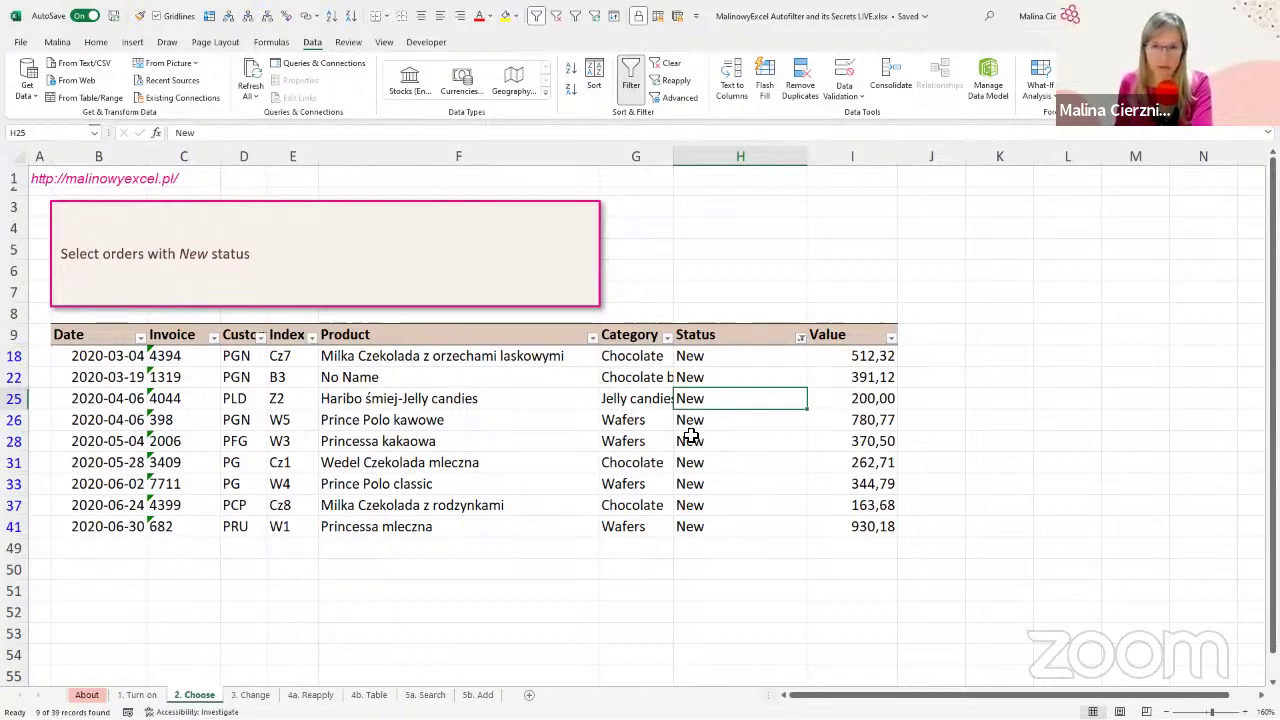
right_click(731, 403)
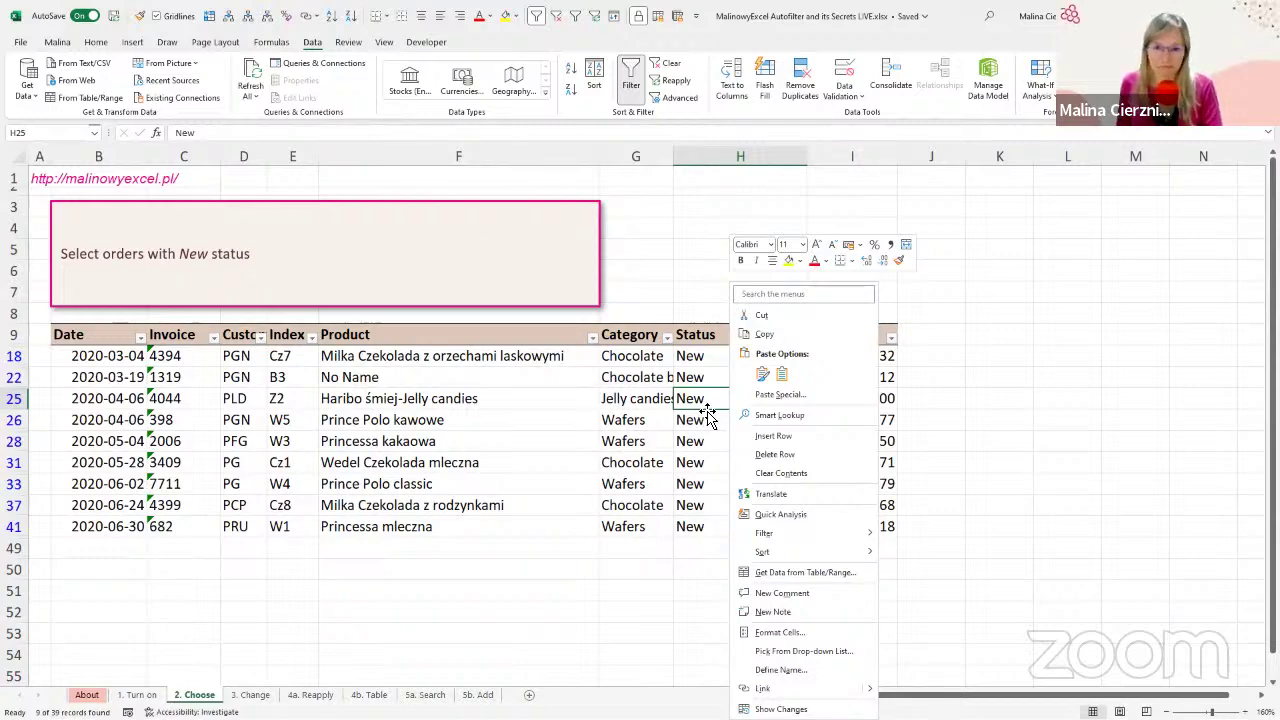
key("Escape")
left_click(322, 446)
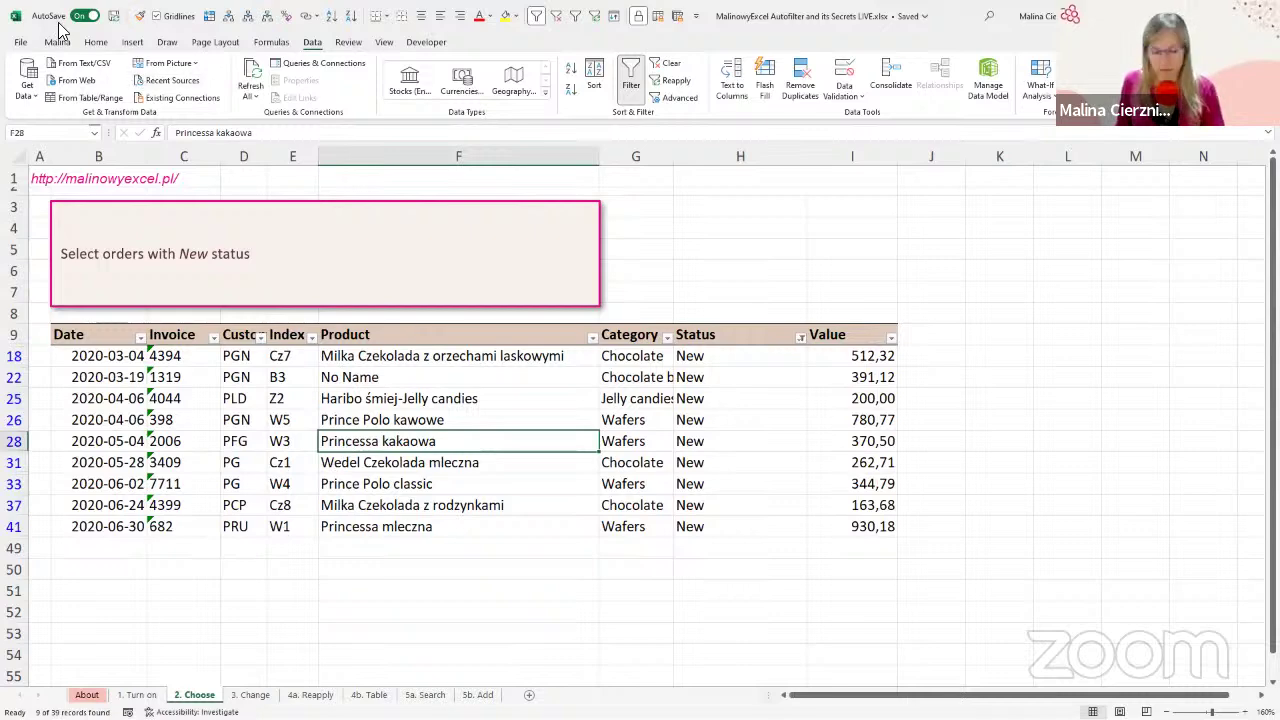
Step: Mark the ribbon with a red rectangle and arrow, and display the access key hints for its commands
key("ctrl+2")
left_click_drag(16, 31, 1237, 130)
left_click_drag(650, 114, 650, 276)
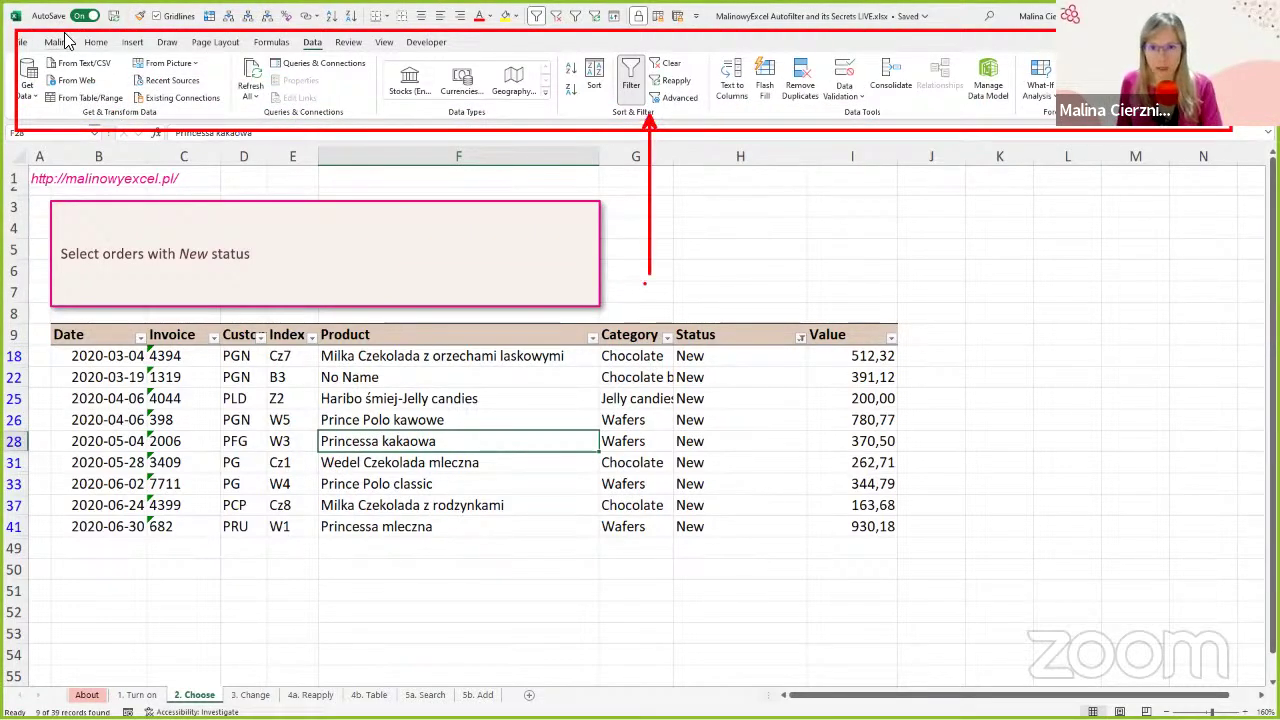
key("Escape")
key("alt")
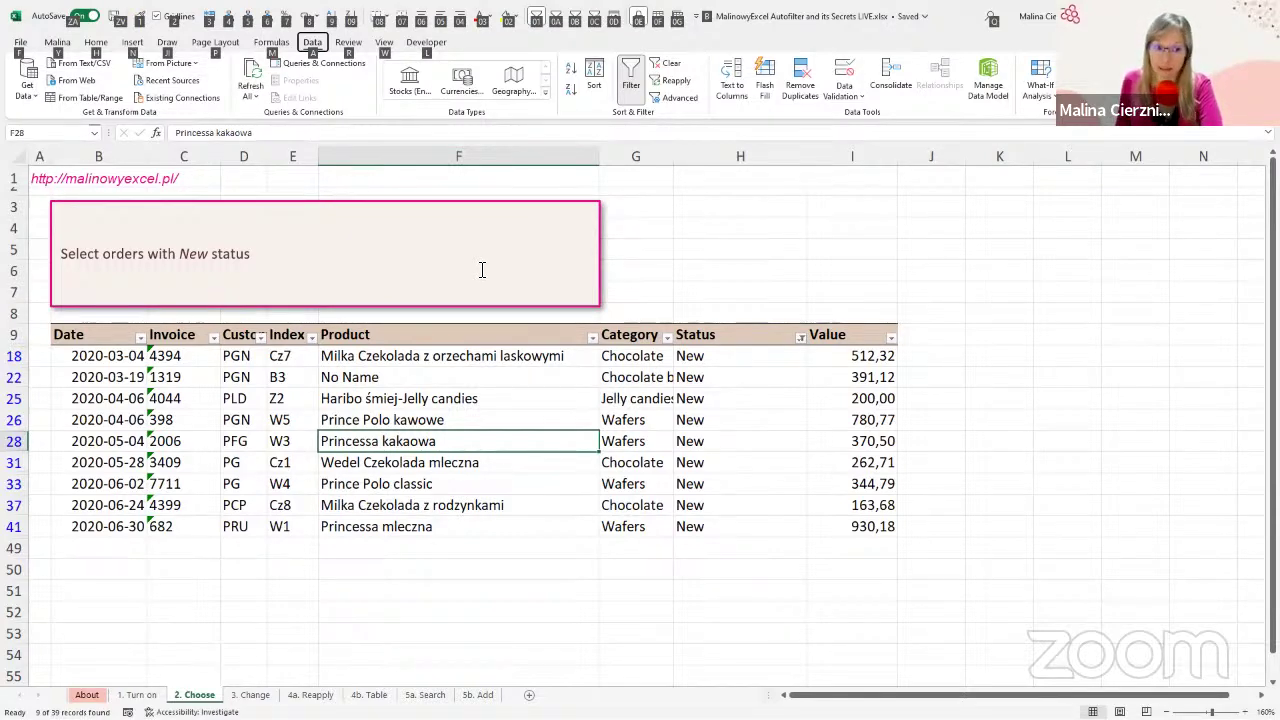
key("Escape")
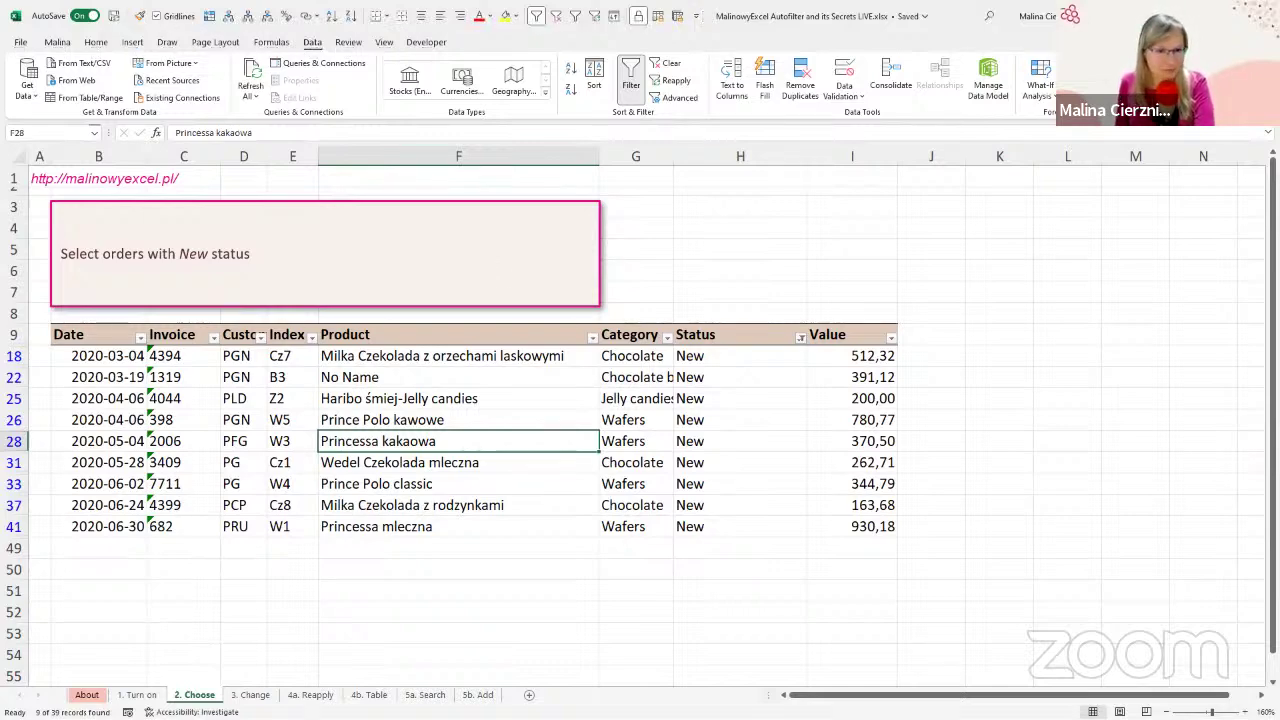
Step: Switch to the mind map and expand the Choose branch together with its Useful shortcuts subtopic
key("alt+Tab")
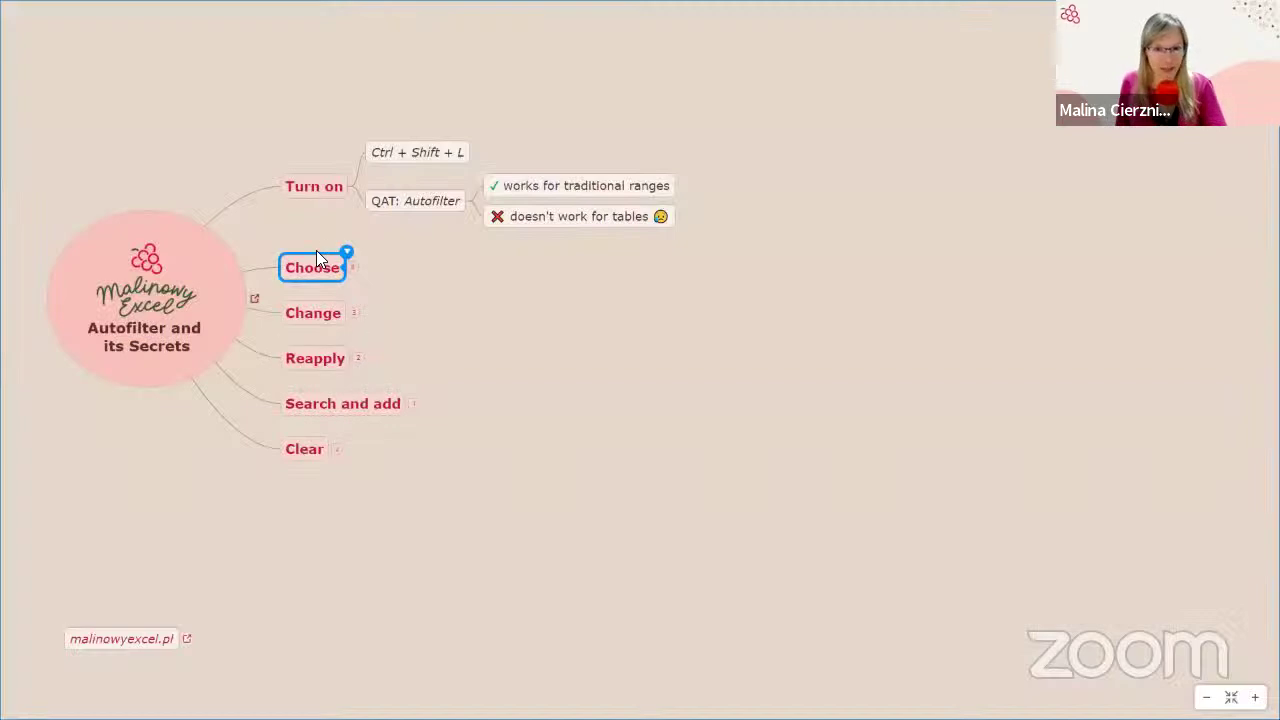
key("space")
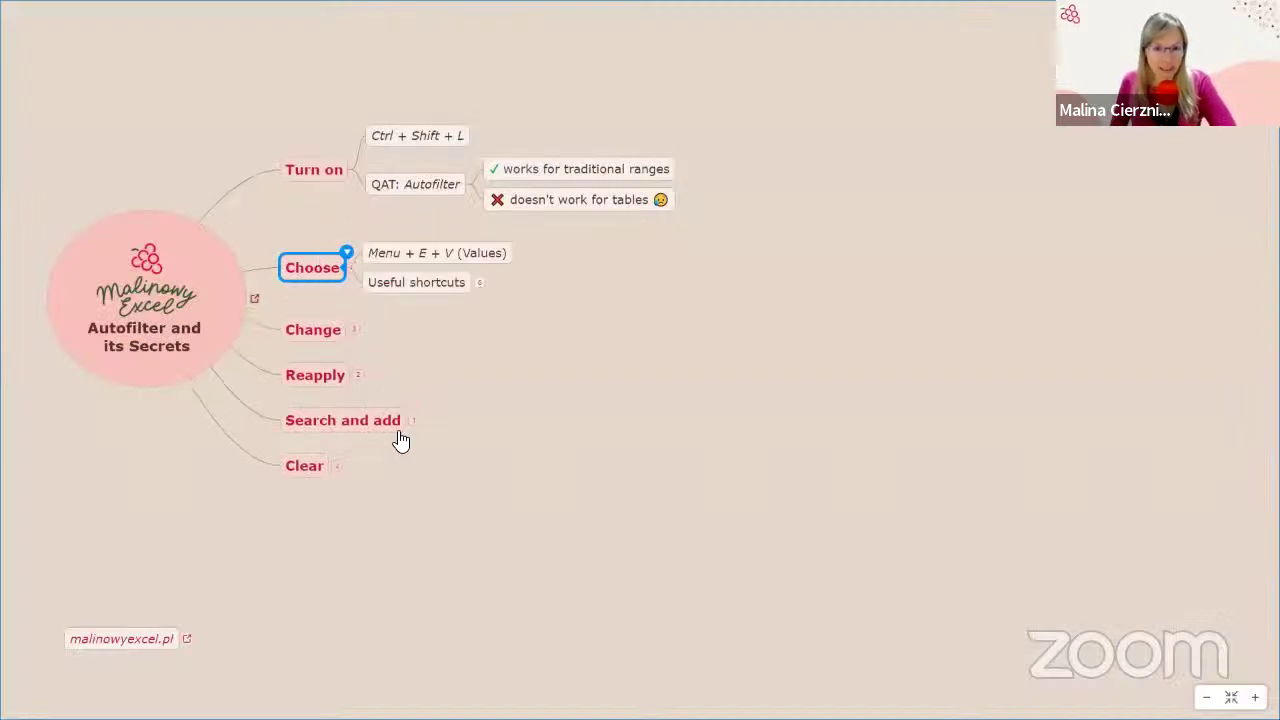
key("Right")
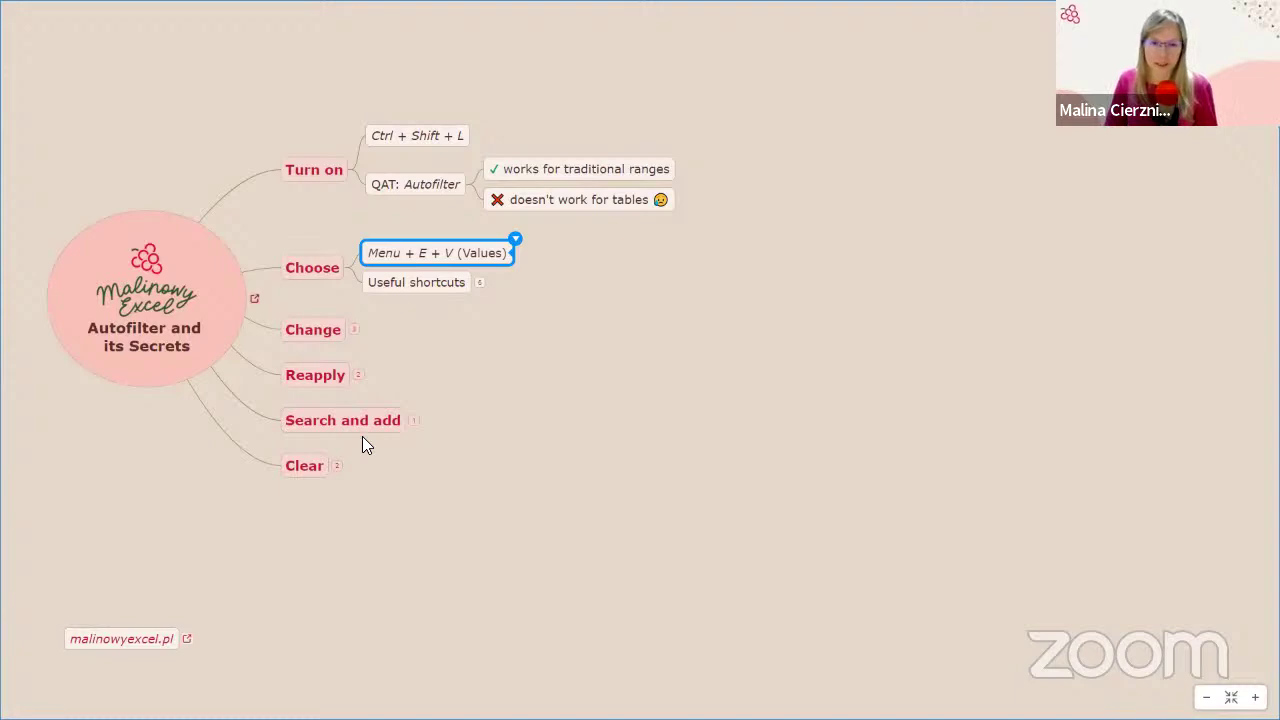
key("Down")
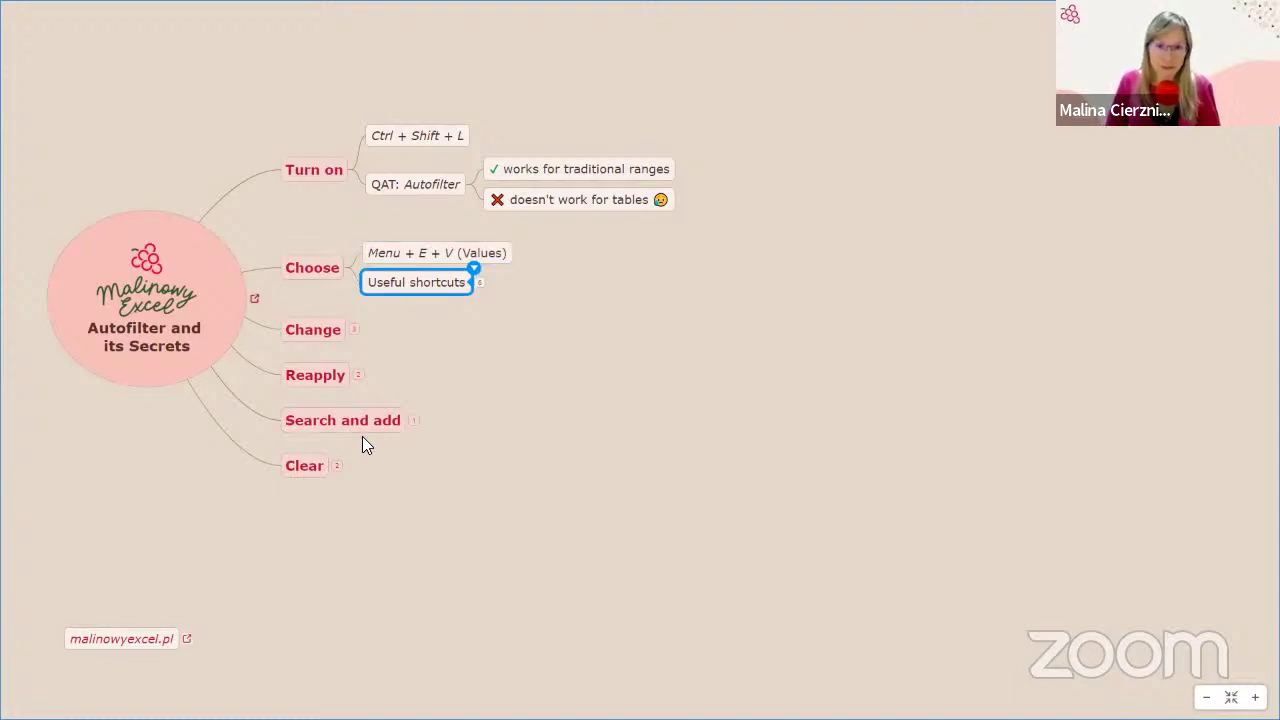
key("ctrl+slash")
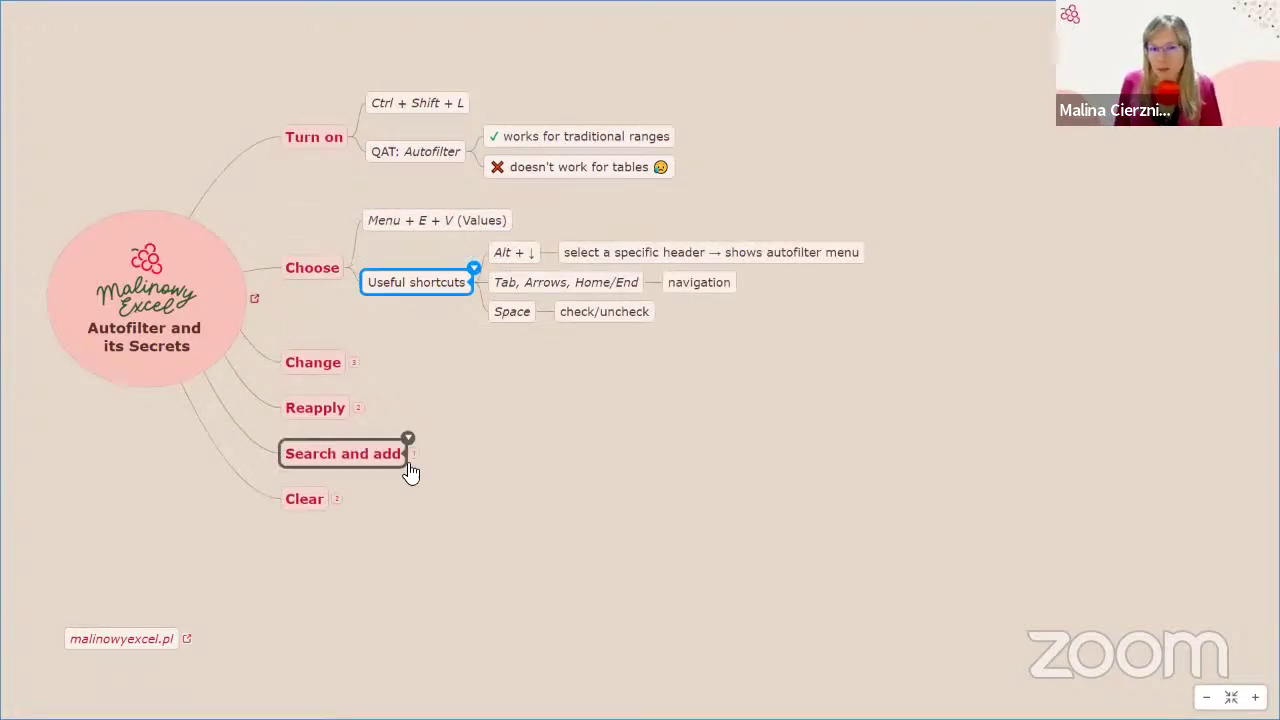
Step: Switch back to the Excel workbook and open the filter list of the Product header, cell F9
key("alt+Tab")
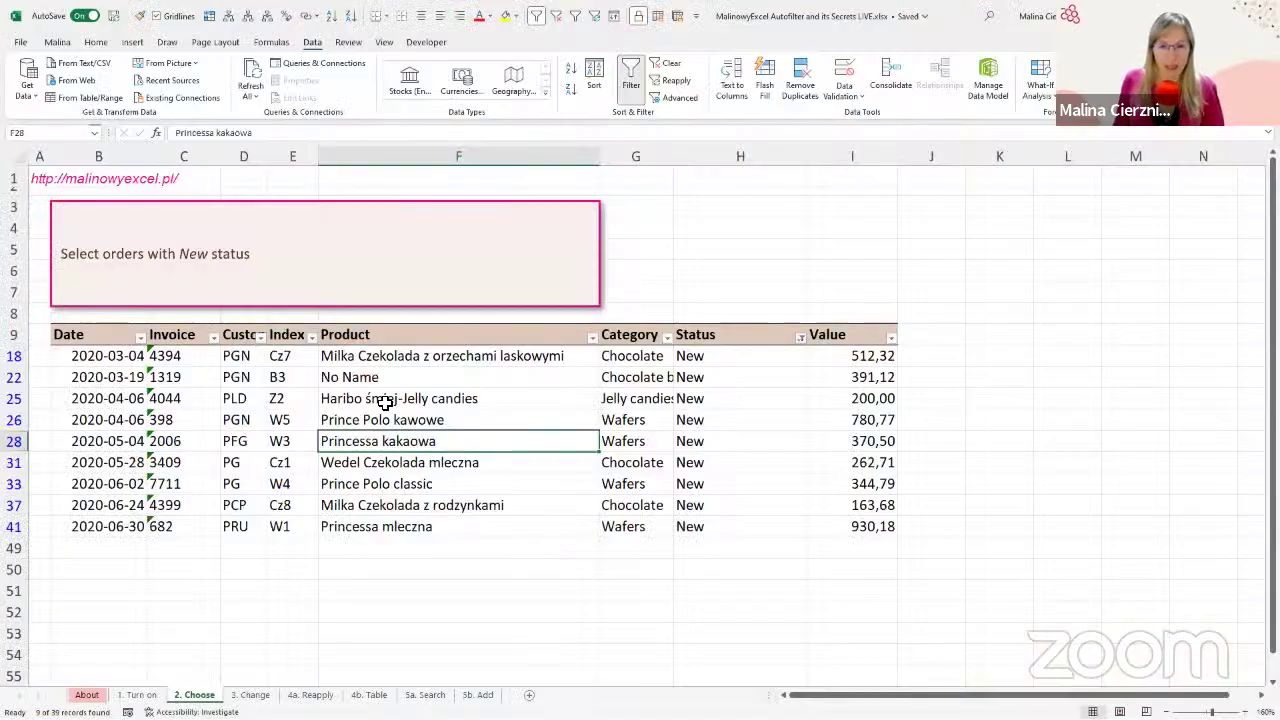
left_click(549, 376)
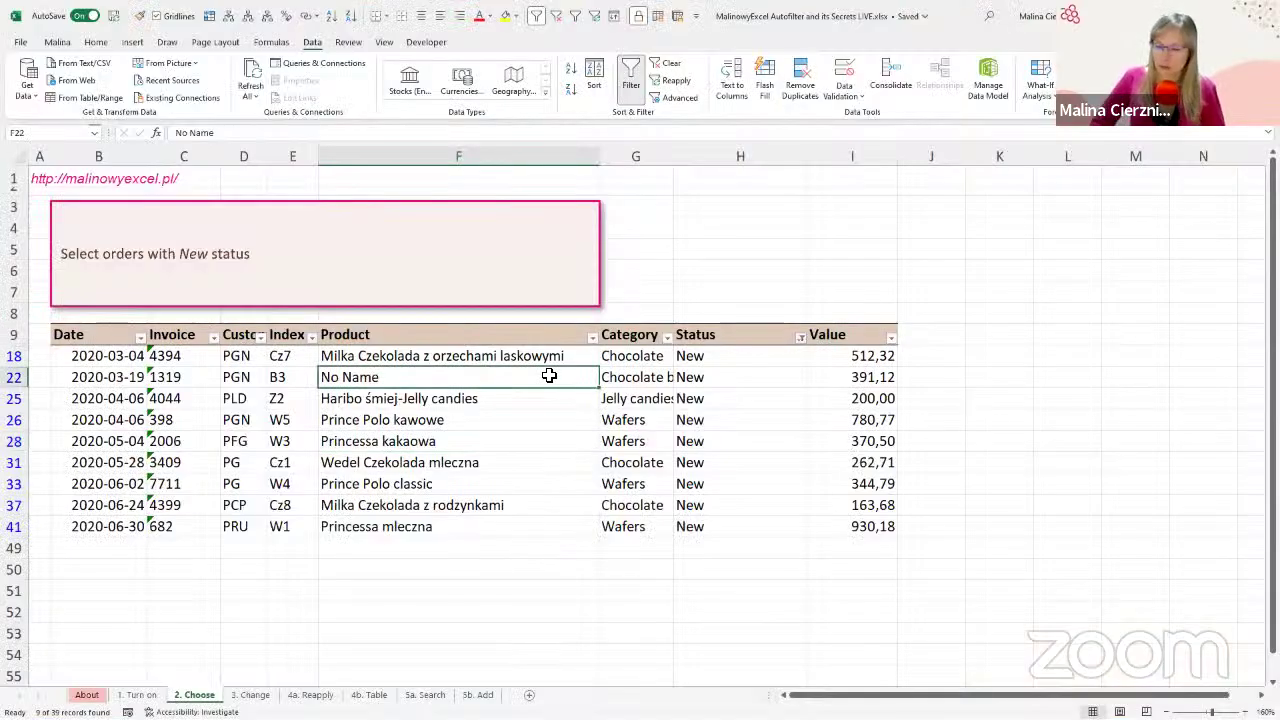
key("Up")
key("Up")
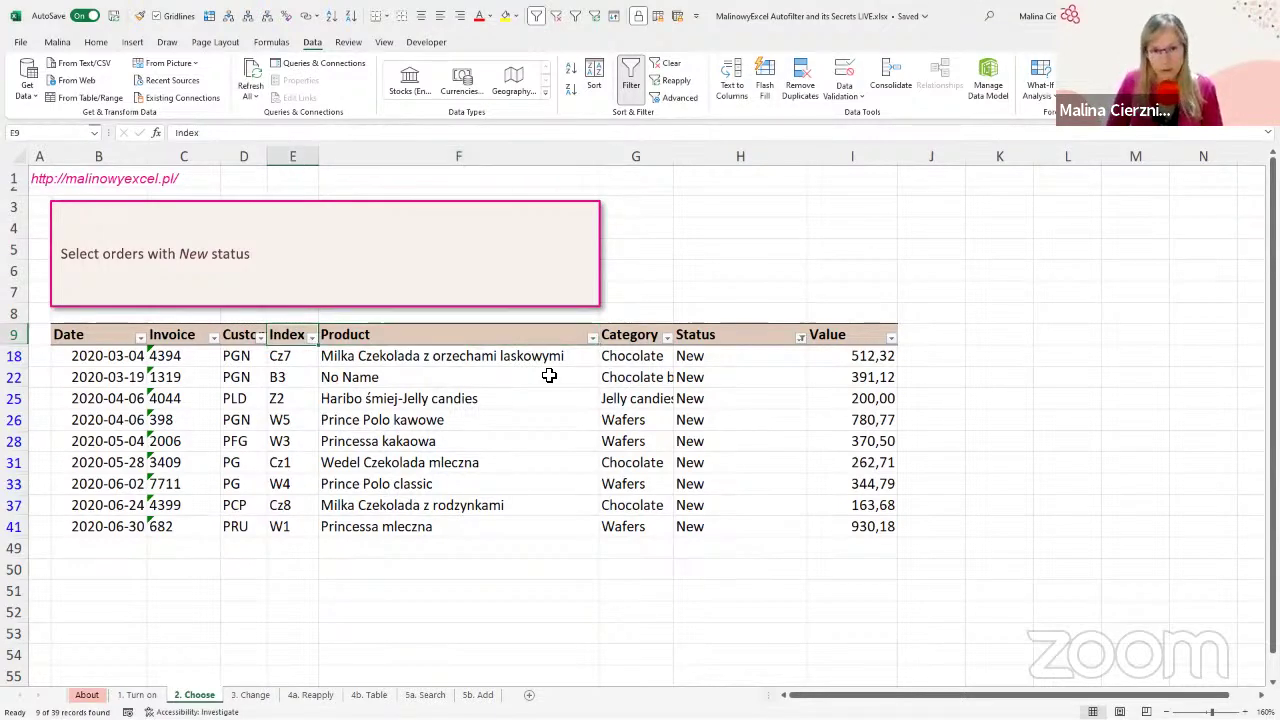
key("Right")
key("Left")
key("Left")
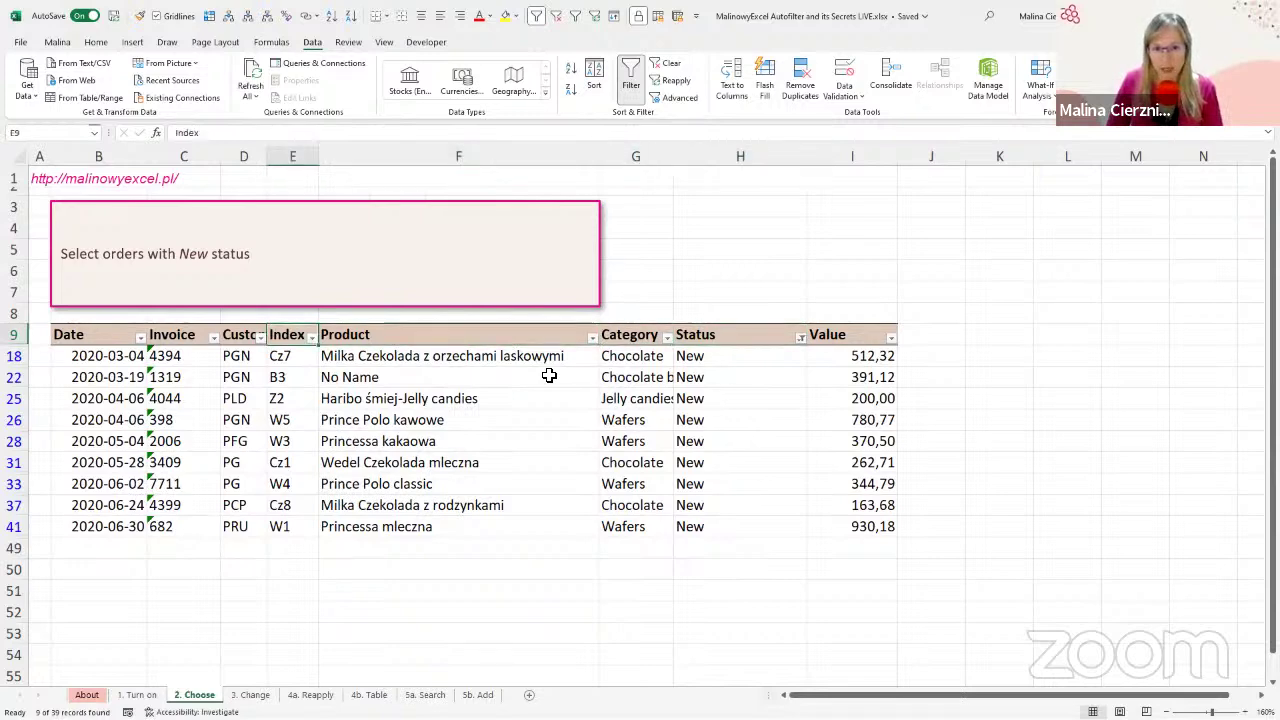
key("Right")
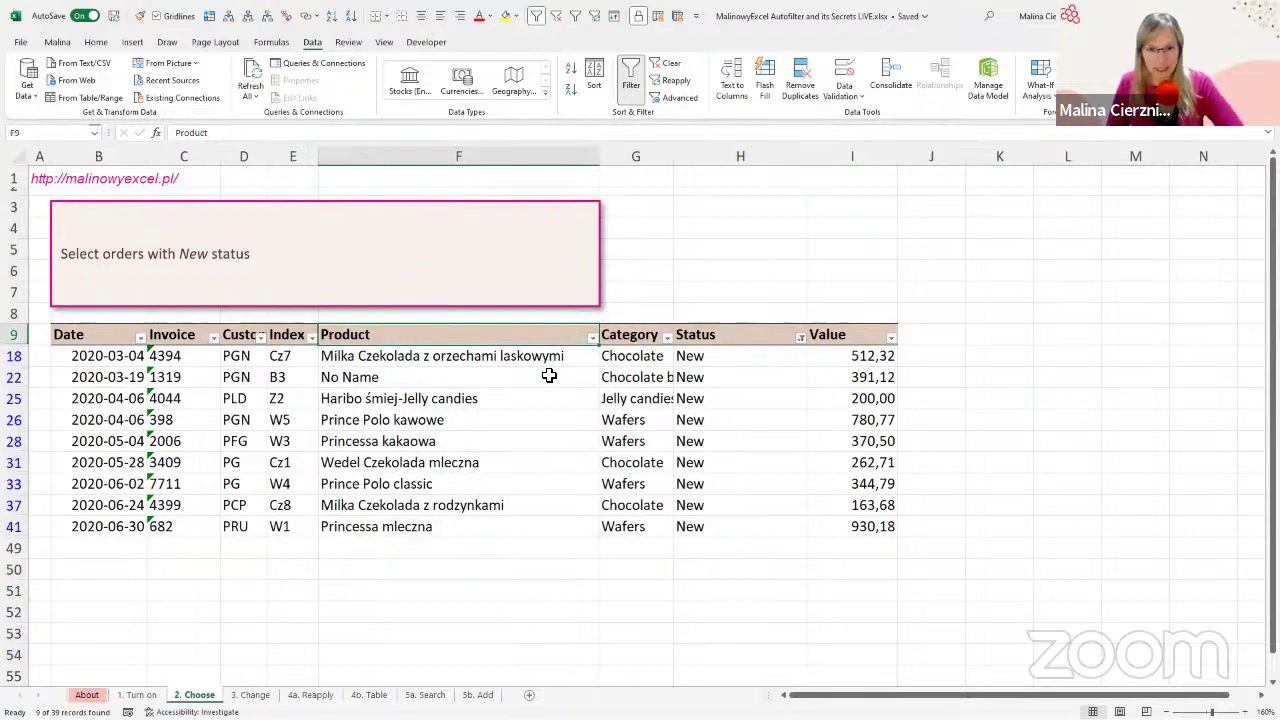
key("alt+Down")
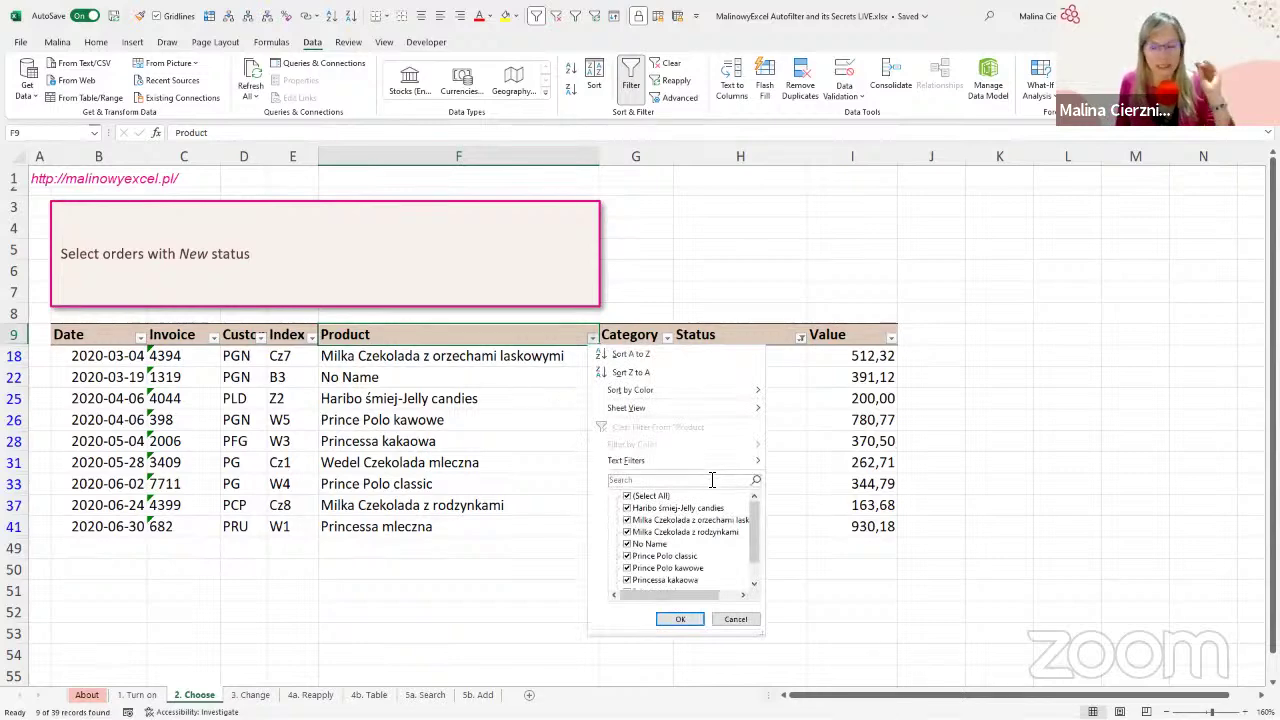
Step: Examine the sorting and filtering commands and the product values in the Product column's filter list
key("Down")
key("Down")
key("Down")
key("Down")
key("Down")
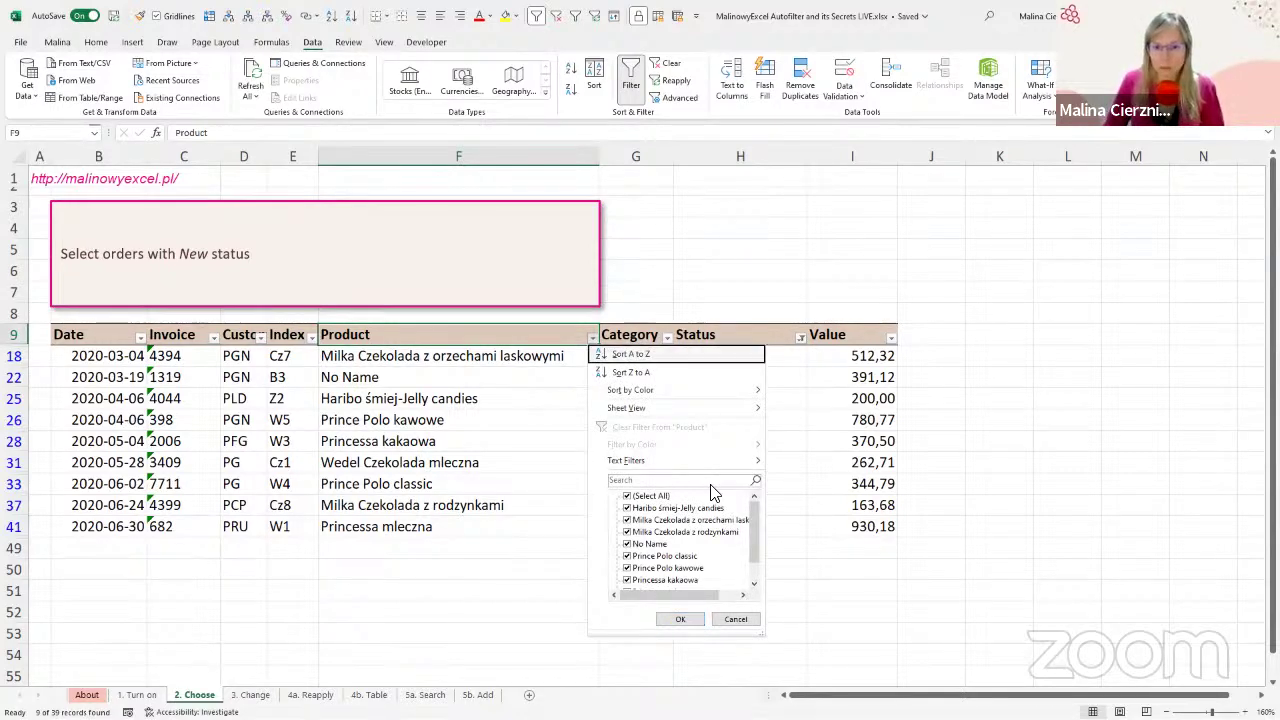
key("Up")
key("Up")
key("Up")
key("Up")
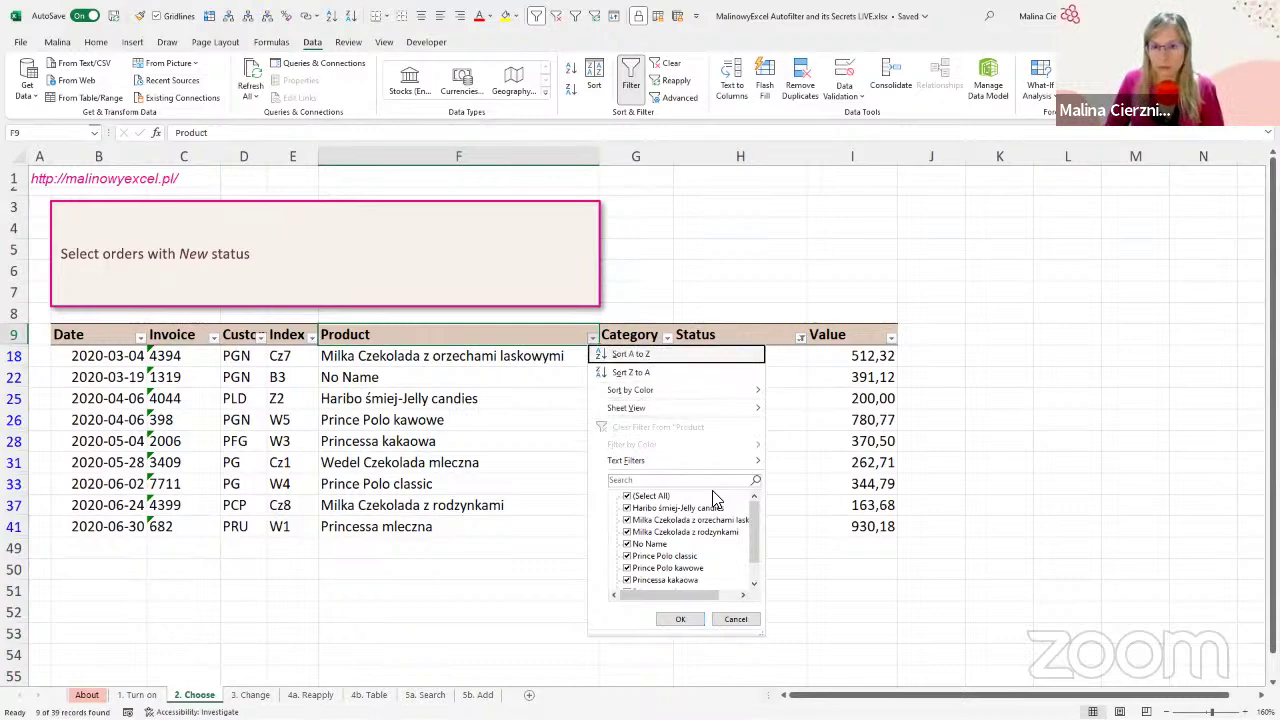
key("Down")
key("Down")
key("Down")
key("Down")
key("Down")
key("Down")
key("Down")
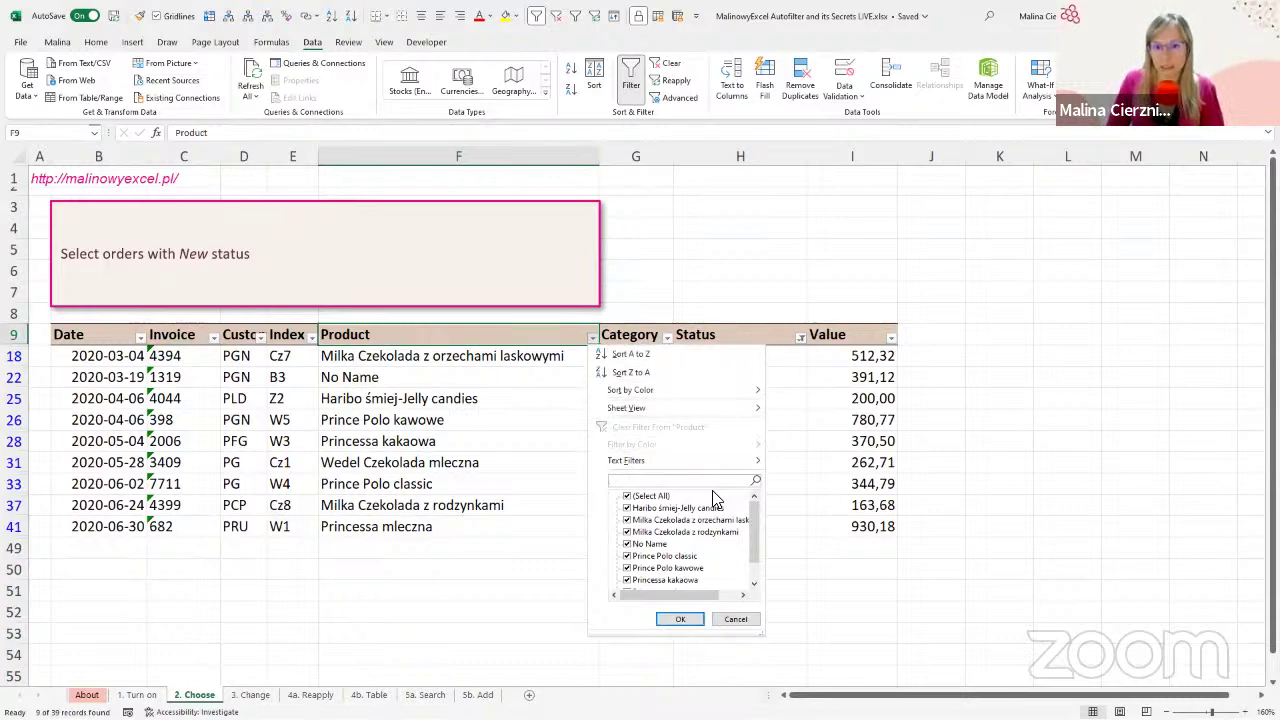
key("Down")
key("Down")
key("Down")
key("Down")
key("Down")
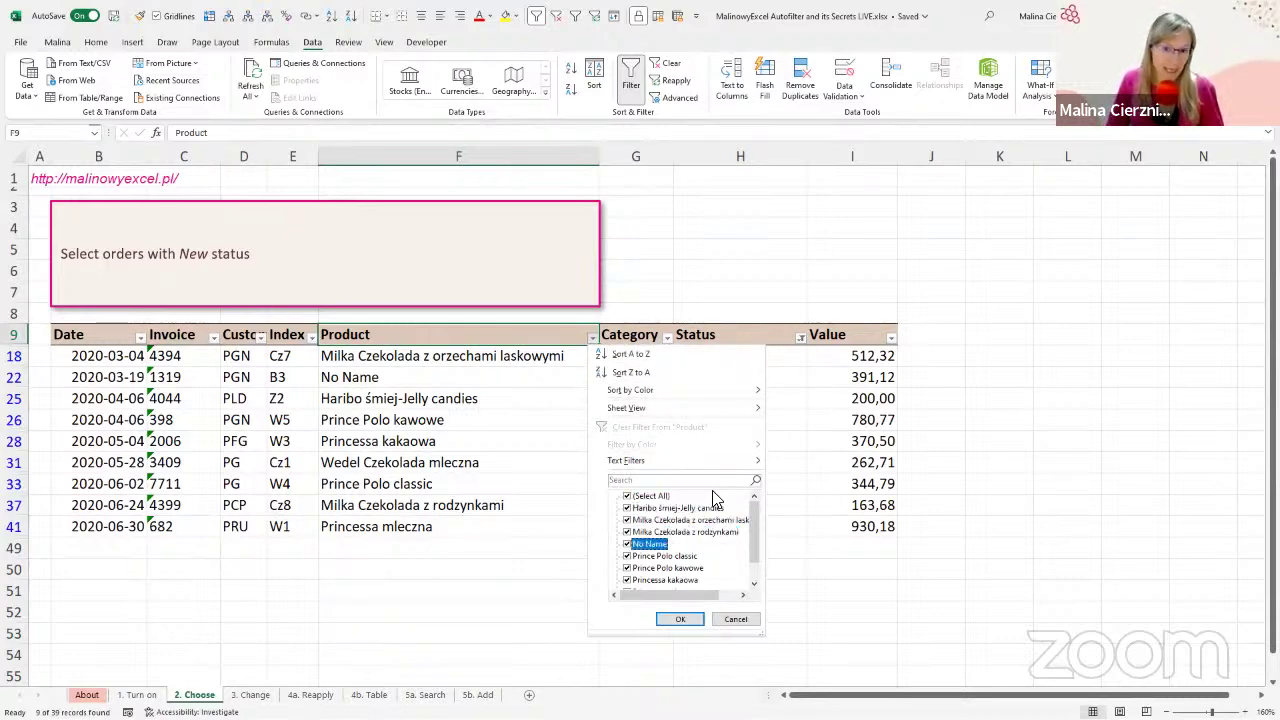
key("Up")
key("Up")
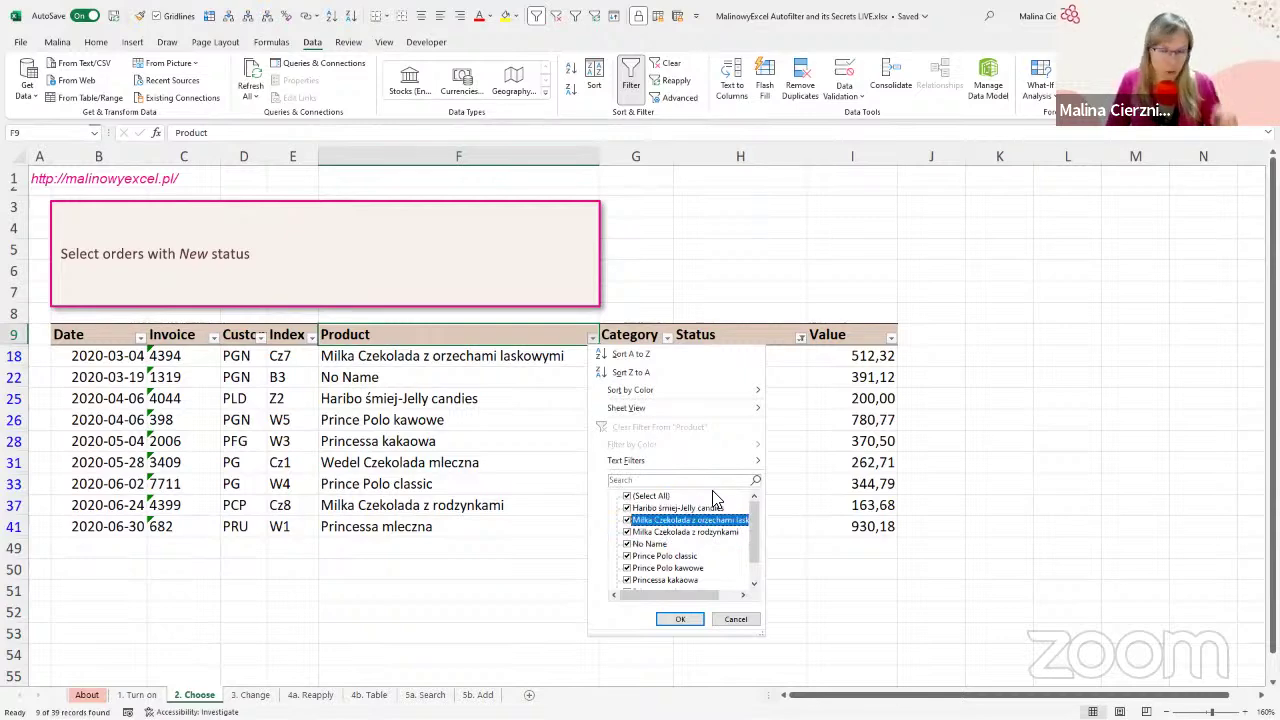
key("Up")
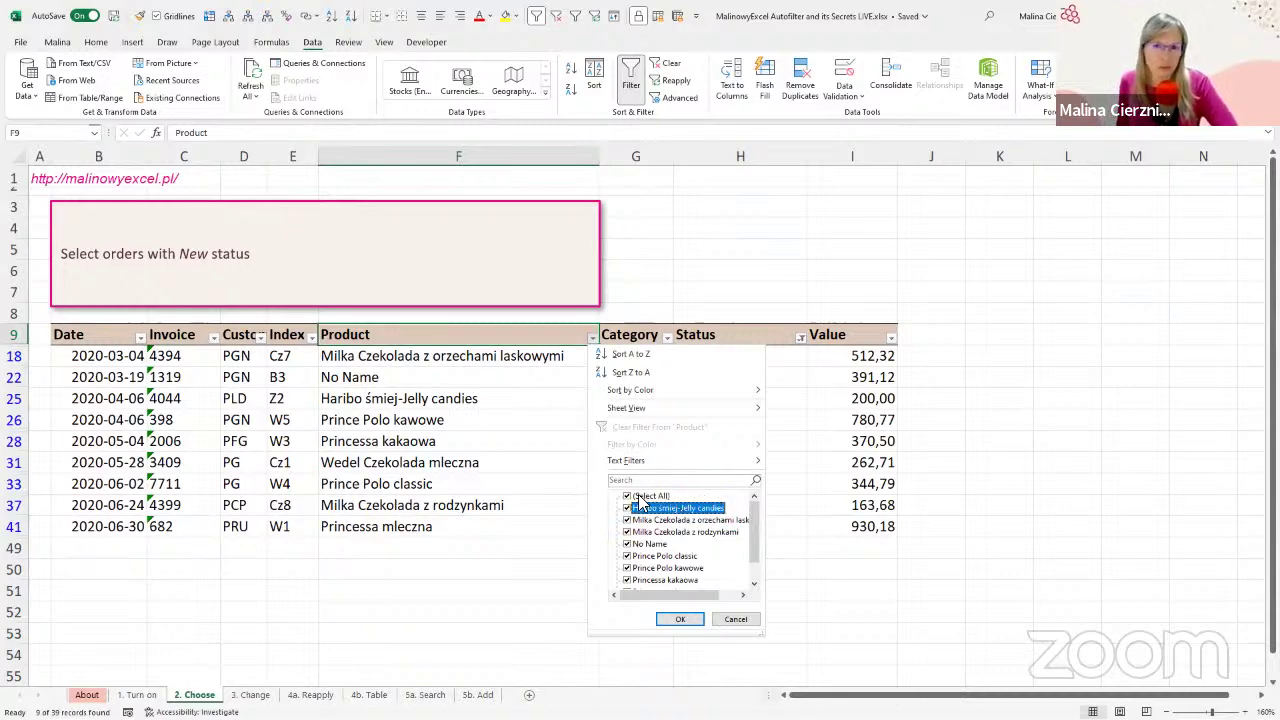
Step: Exclude Haribo śmiej-Jelly candies from the products selected in the Product filter list
key("Tab")
key("Tab")
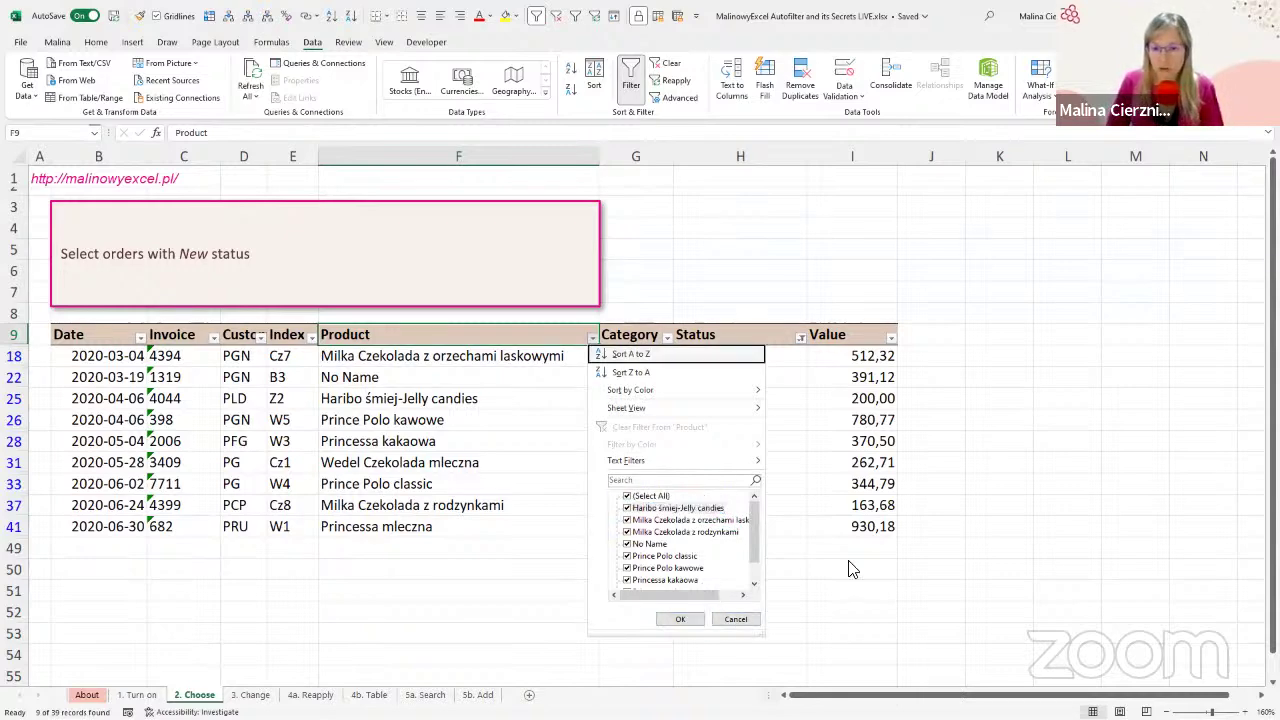
key("Down")
key("Down")
key("Down")
key("Down")
key("Tab")
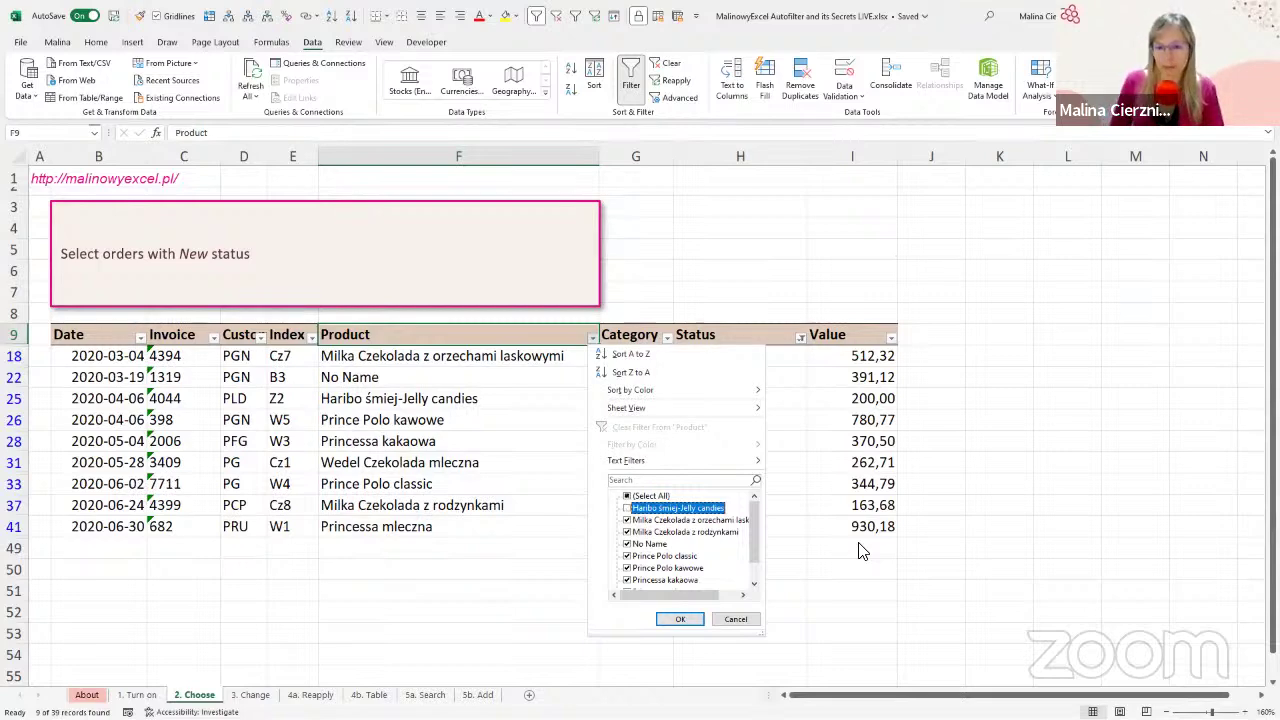
key("space")
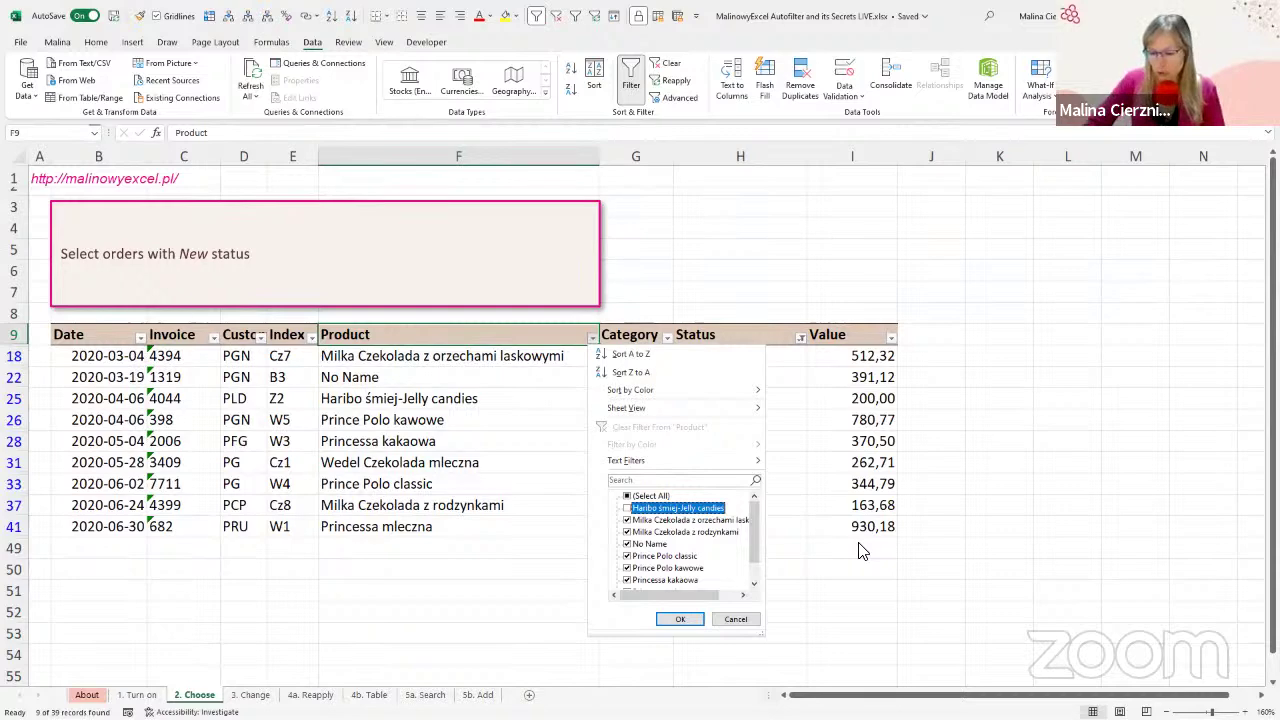
Step: Deselect all products with (Select All) in the Product filter list, and close it without applying a filter
key("Up")
key("End")
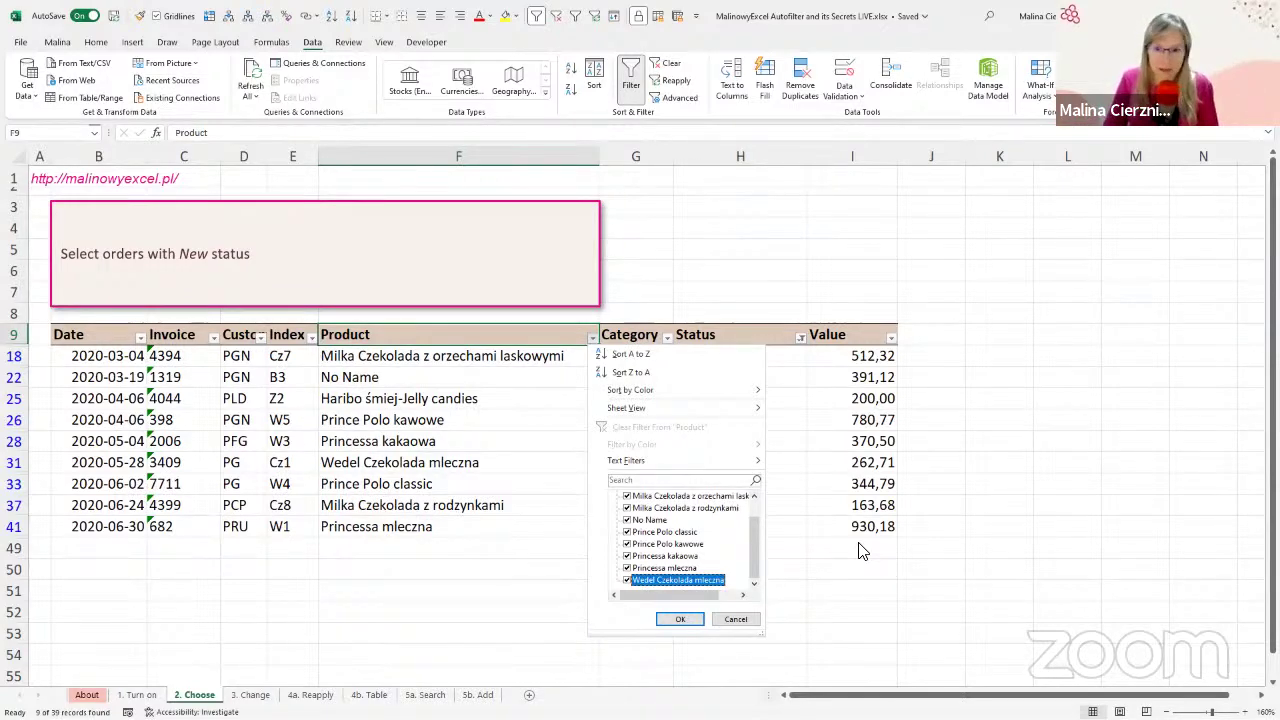
key("Home")
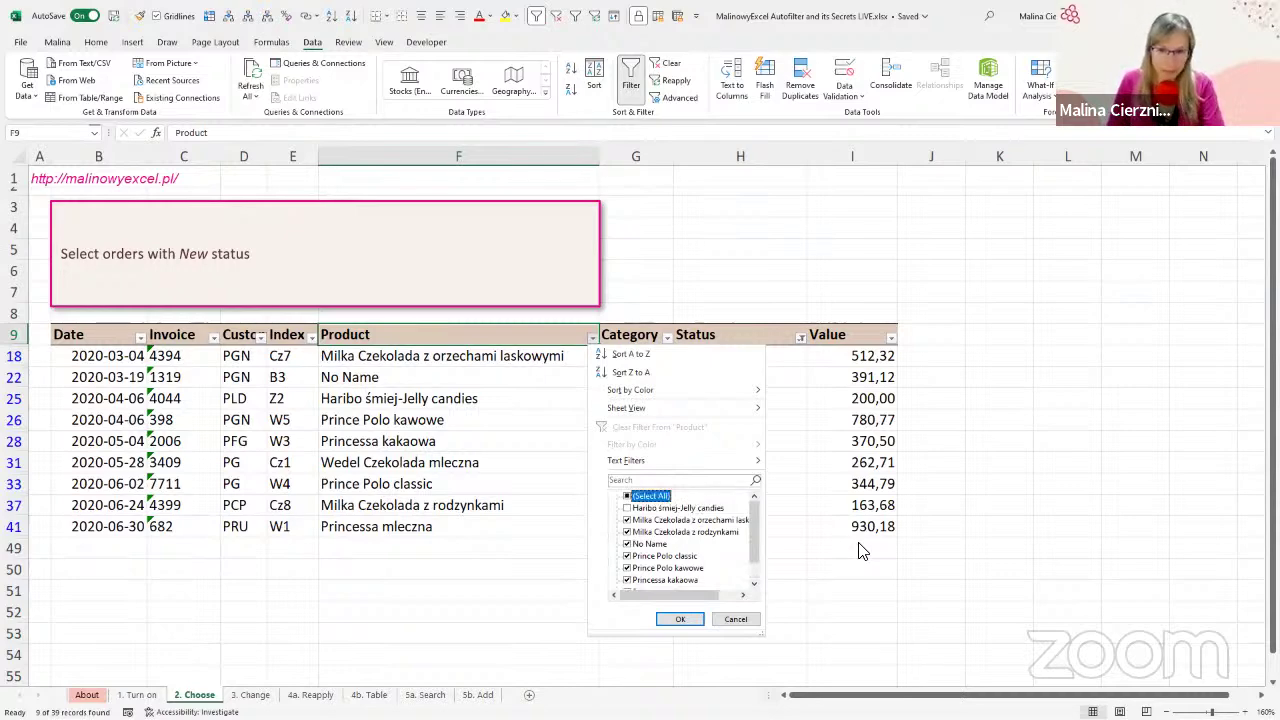
key("Down")
key("Up")
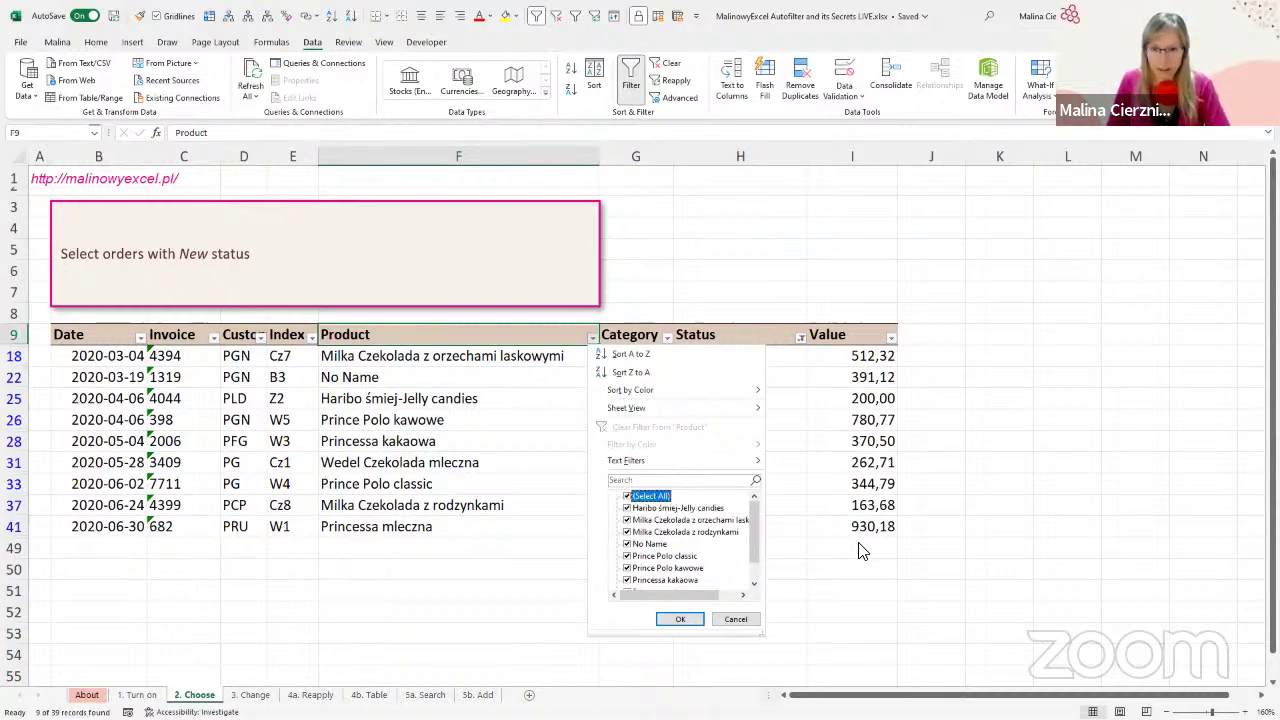
key("space")
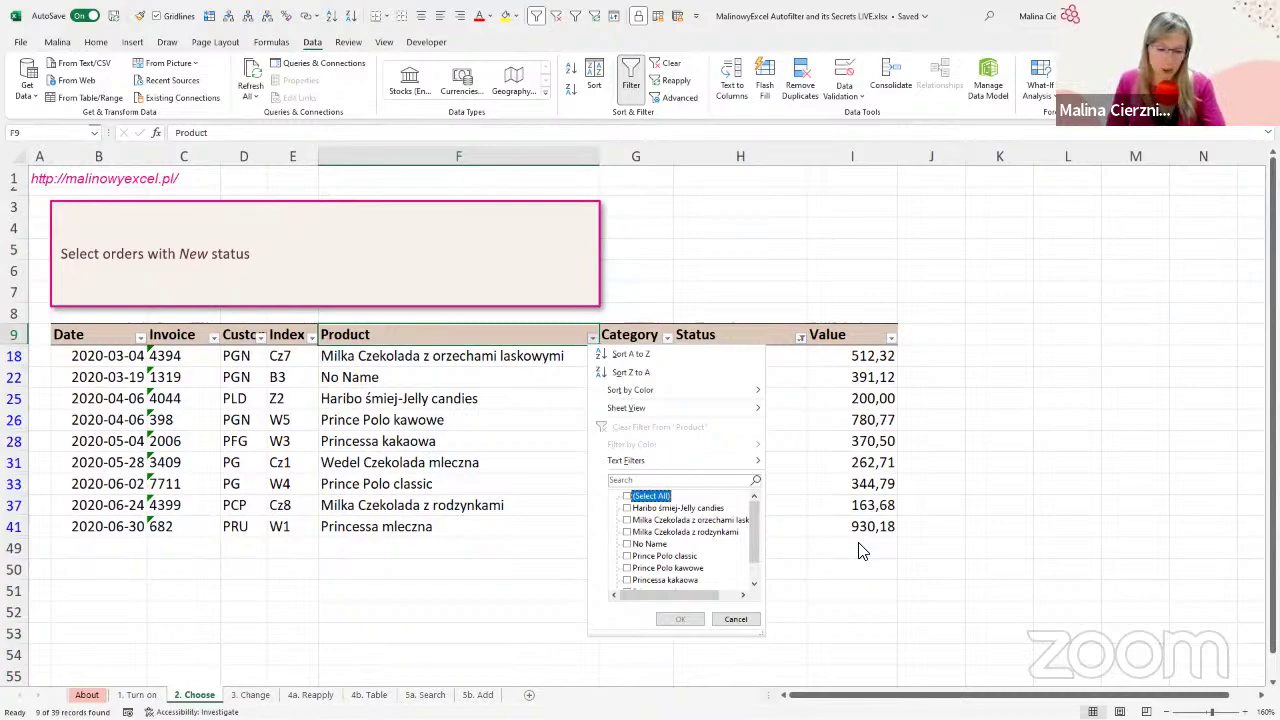
key("Escape")
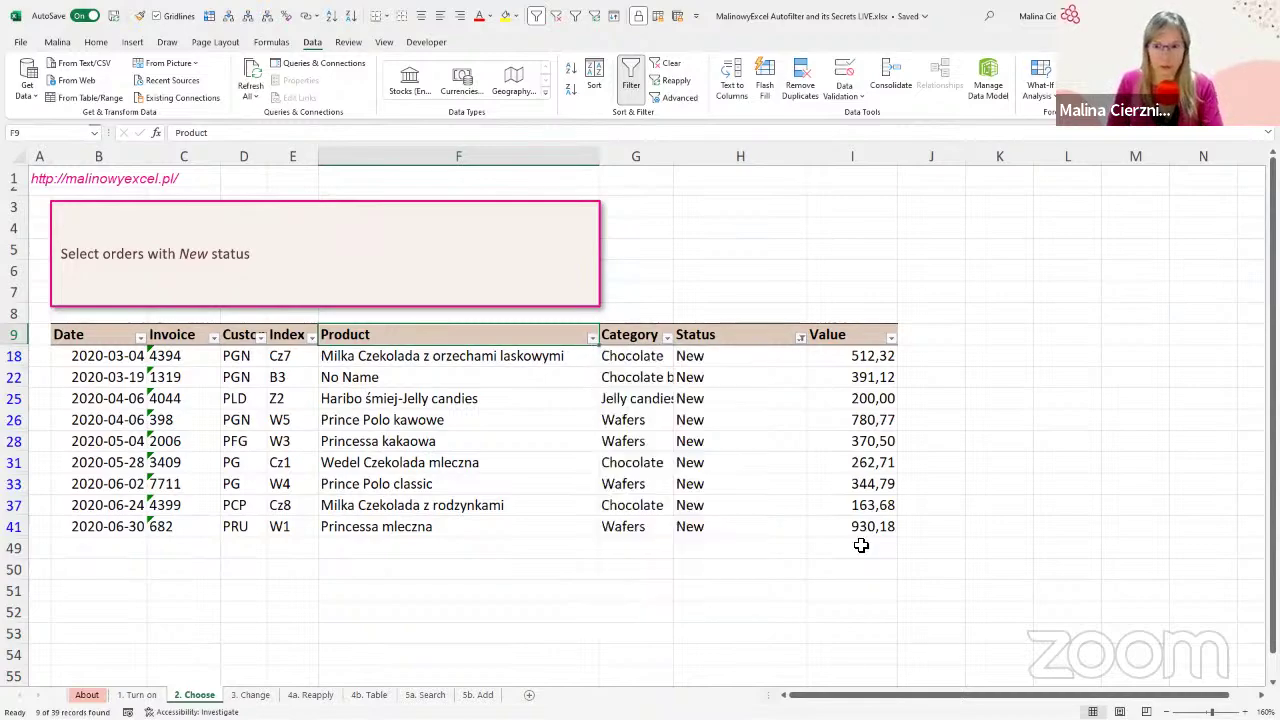
Step: Switch to the mind map and select the Change topic
key("alt+Tab")
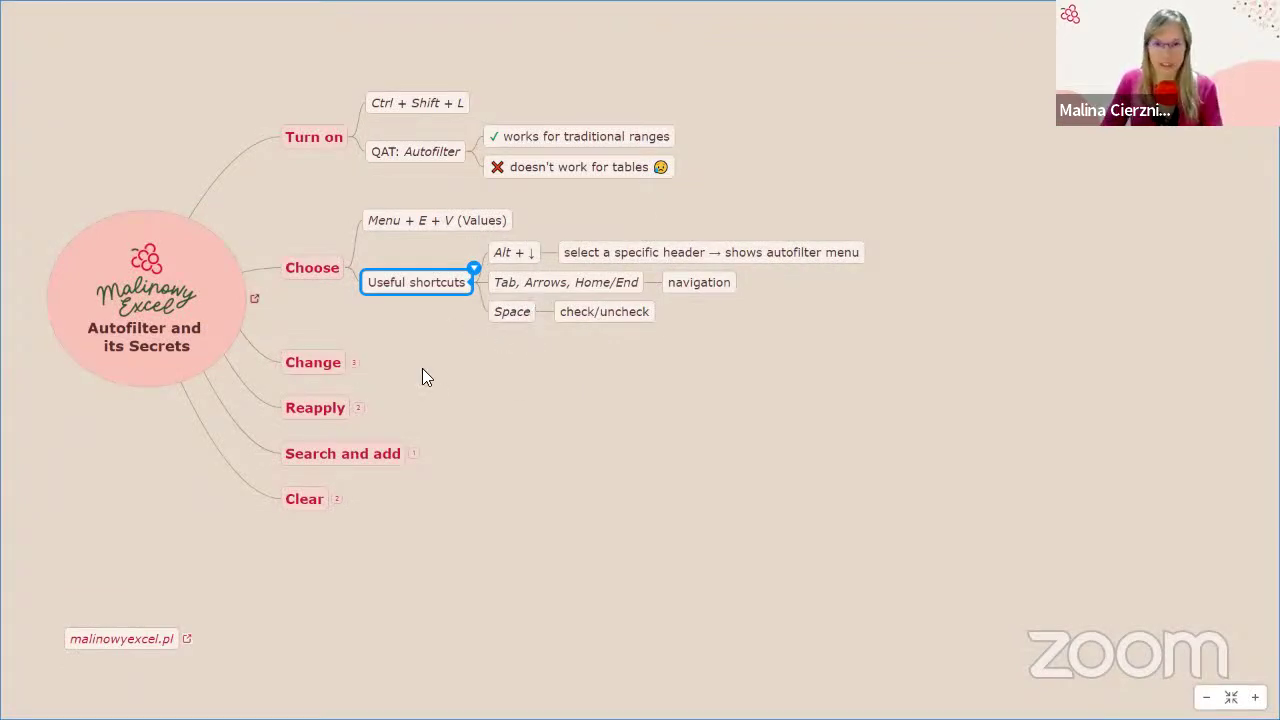
key("Left")
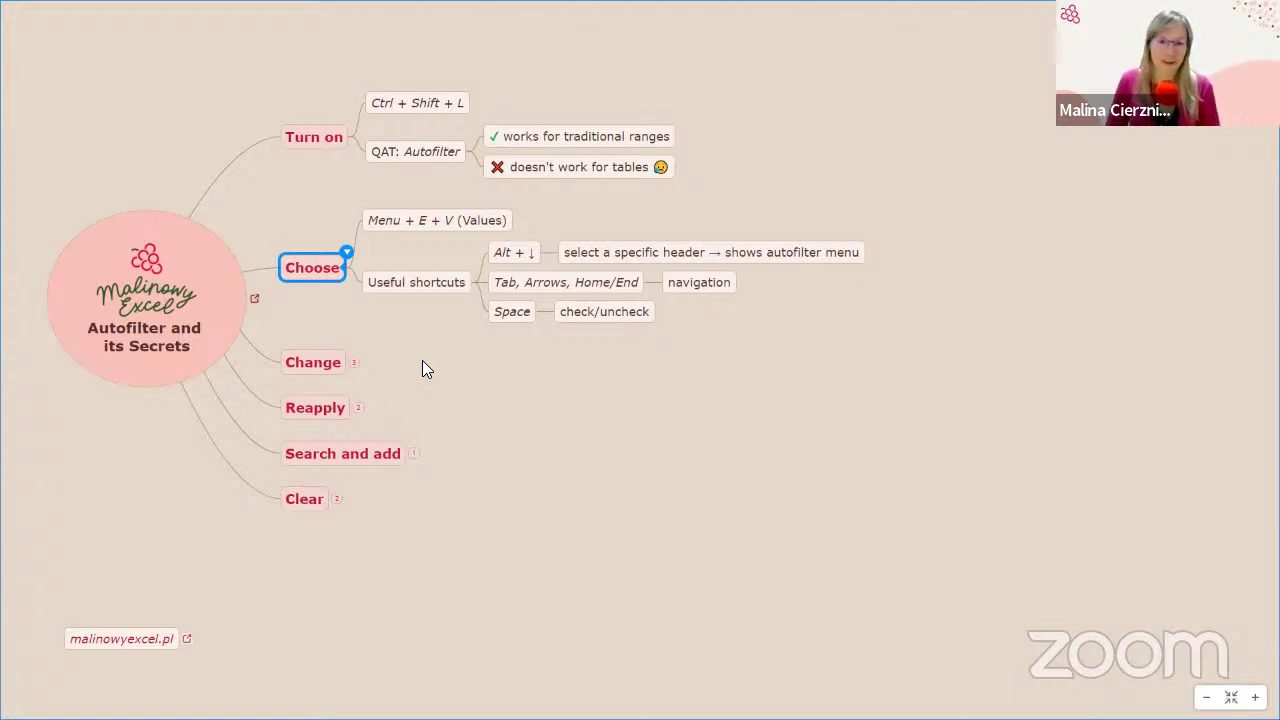
key("Down")
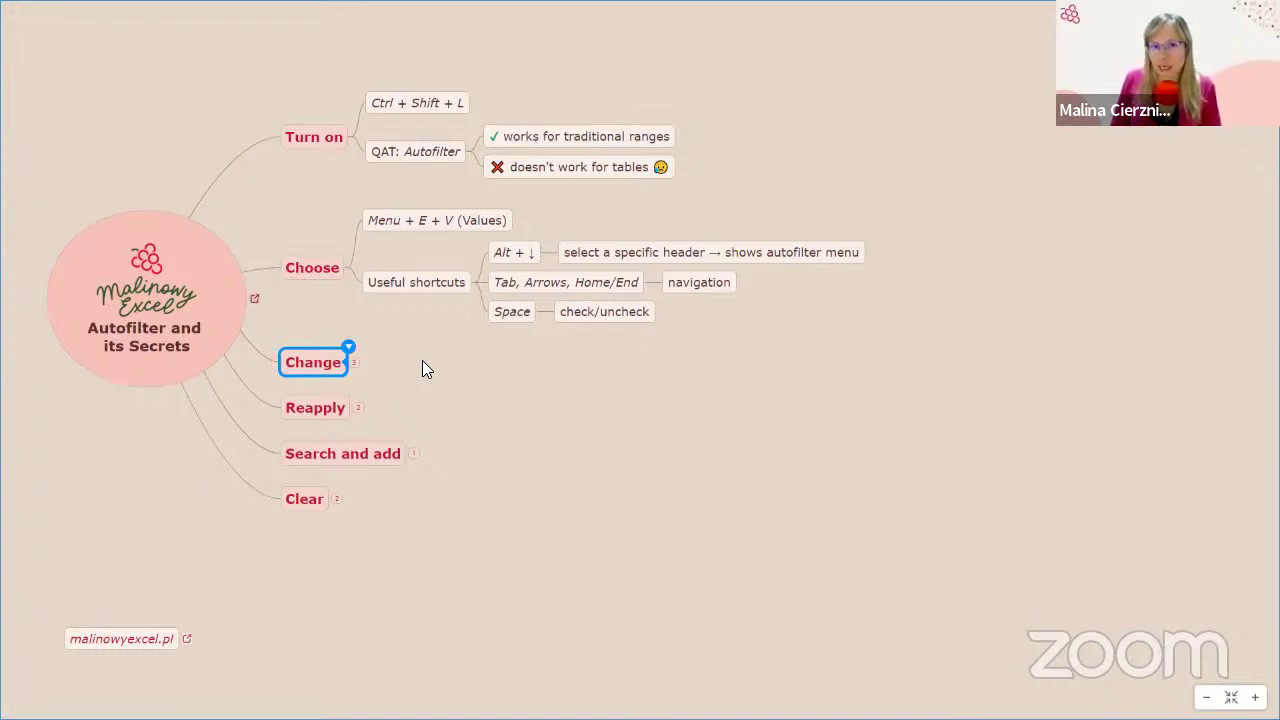
Step: Switch back to the Excel workbook, open the 3. Change sheet and select the product cell E15
key("alt+Tab")
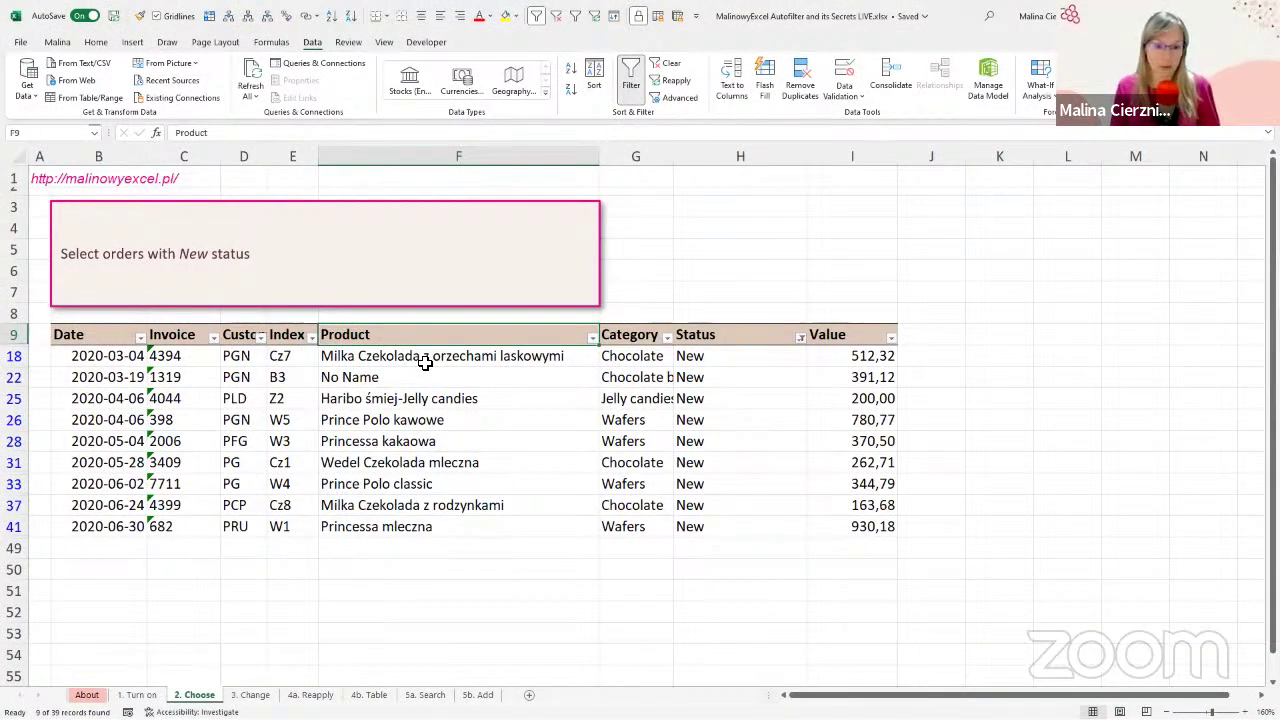
key("ctrl+Page_Down")
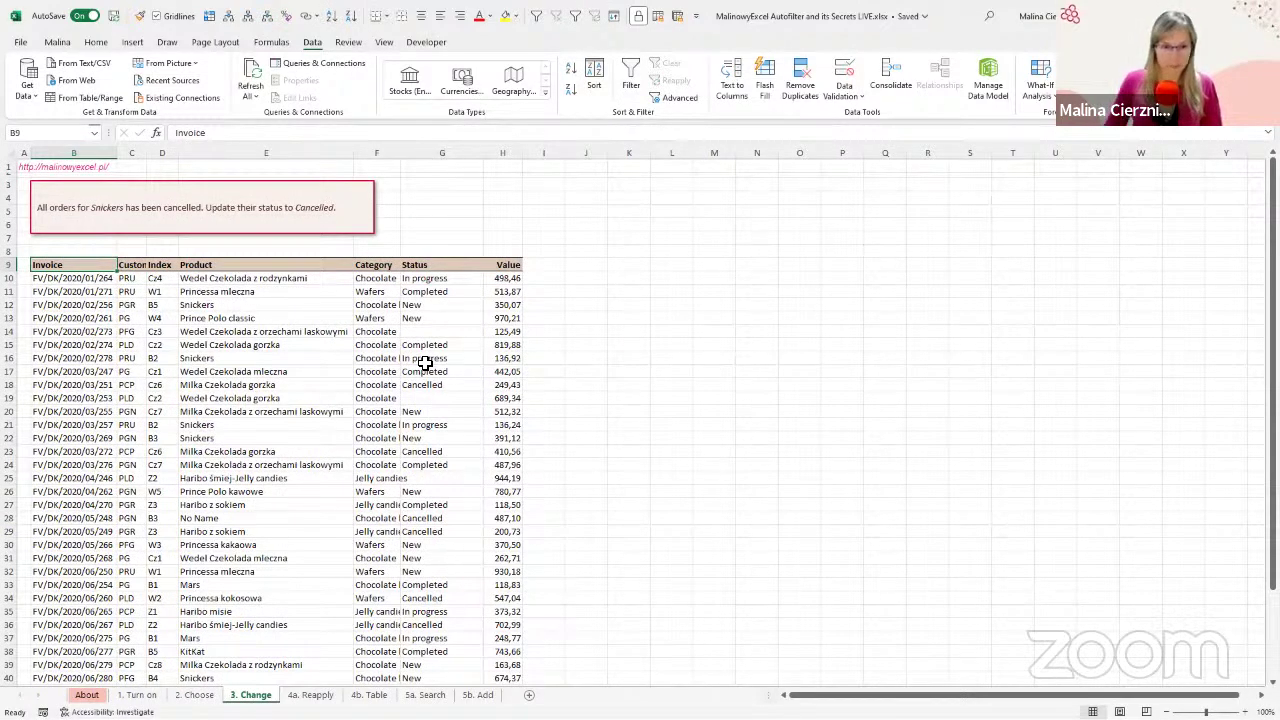
left_click(285, 345)
scroll(280, 350, "up", 3, "ctrl")
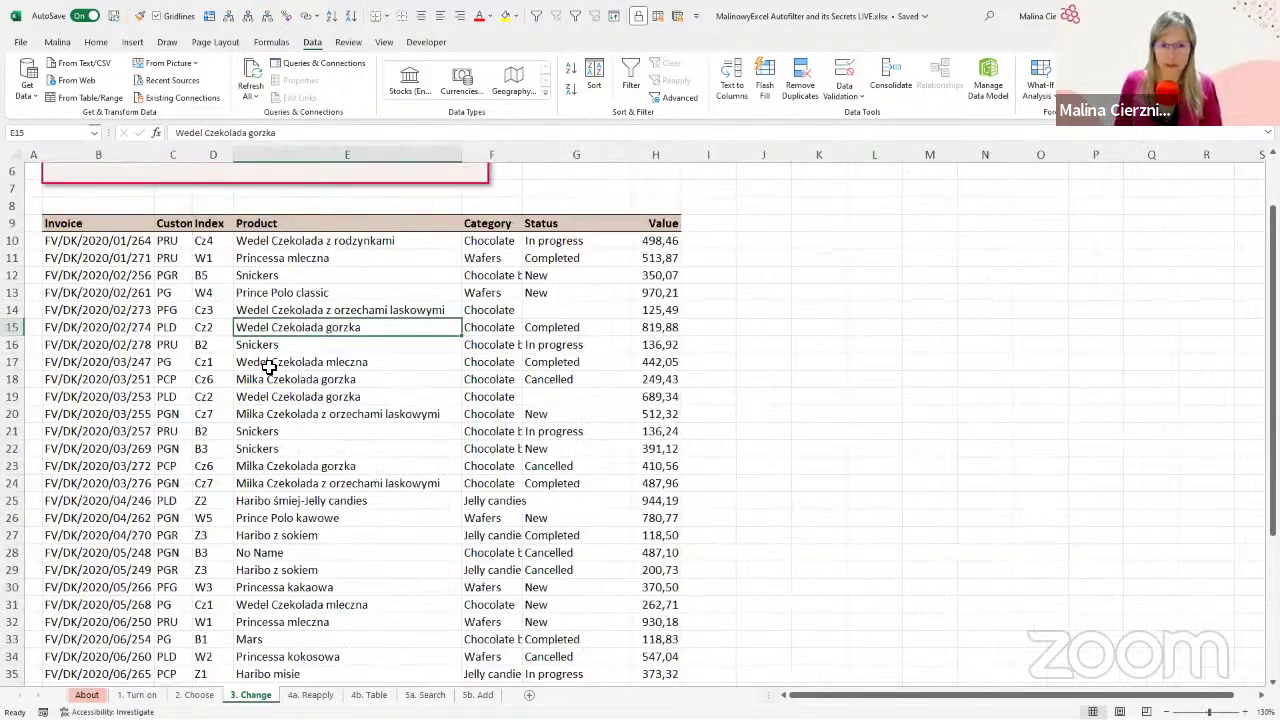
scroll(268, 368, "up", 2)
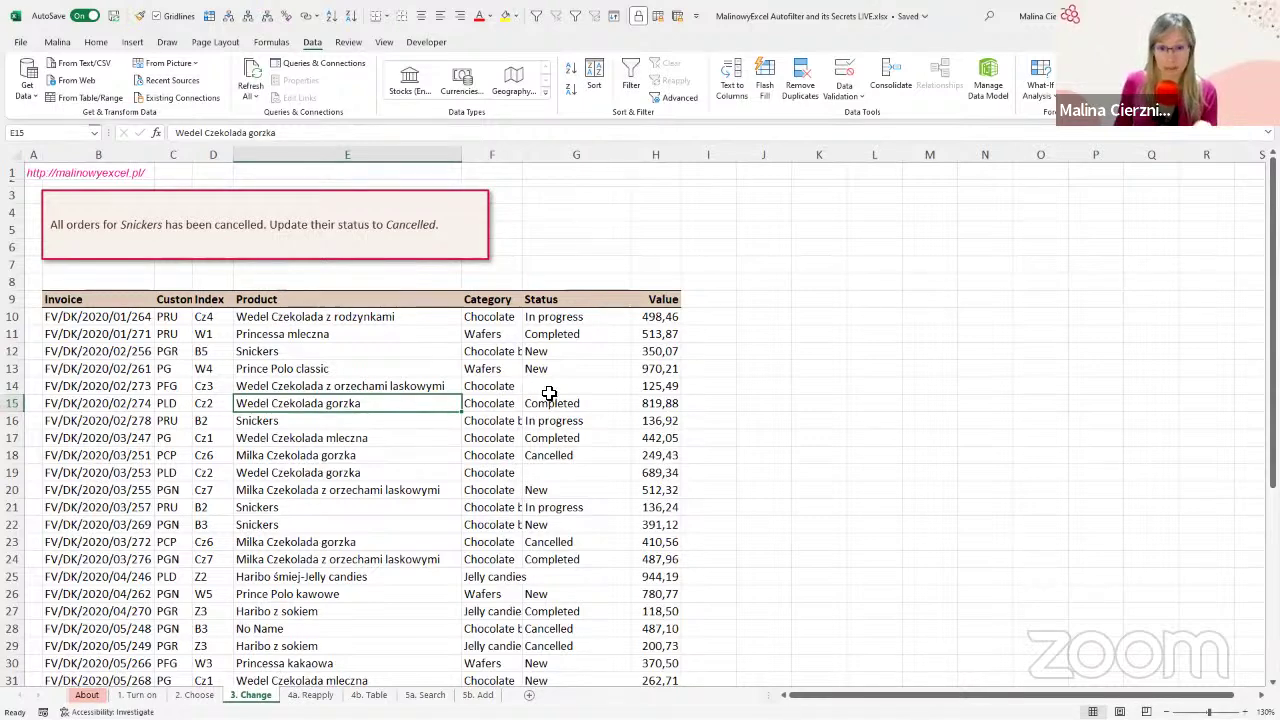
Step: Turn on AutoFilter for the orders table on the 3. Change sheet
left_click(577, 372)
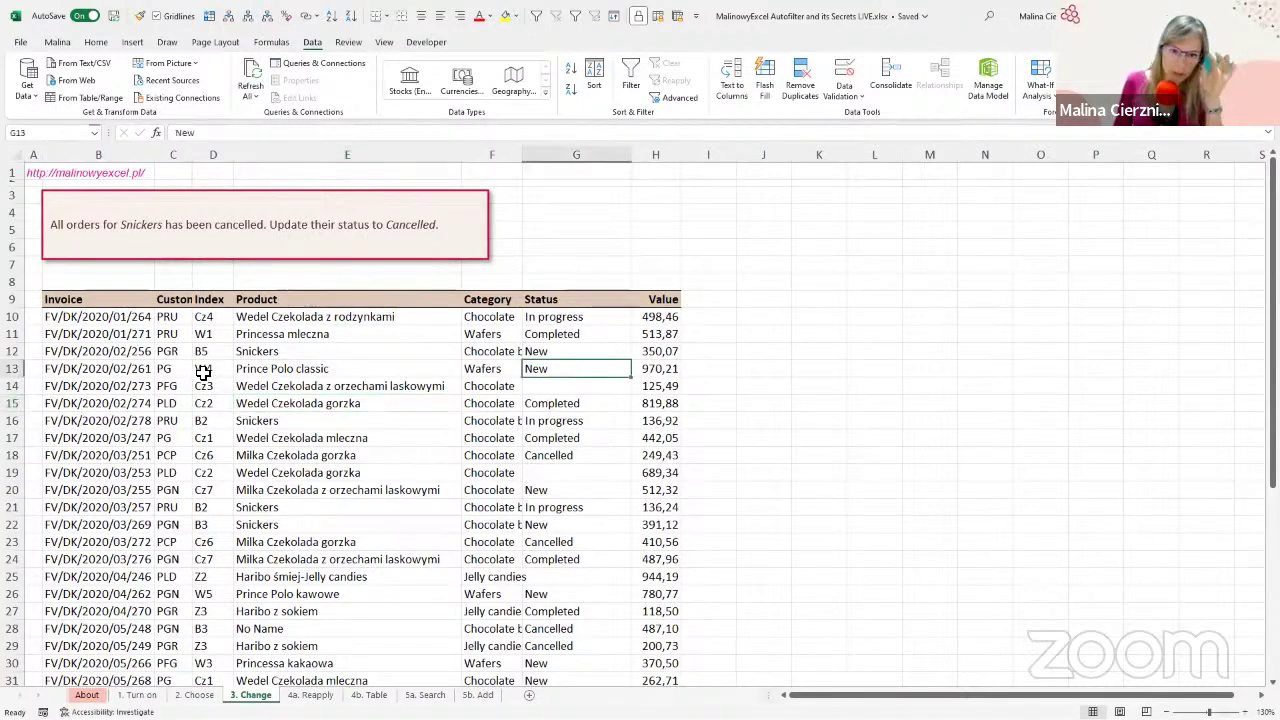
left_click(325, 355)
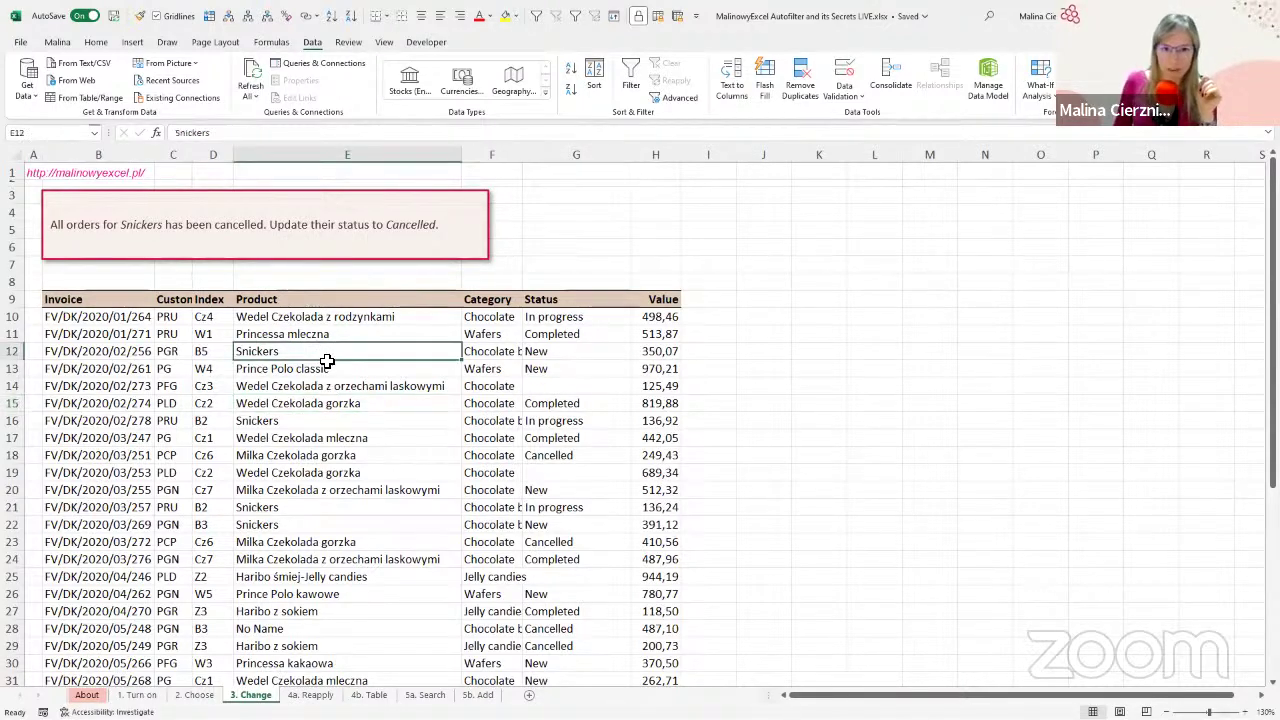
left_click(568, 352)
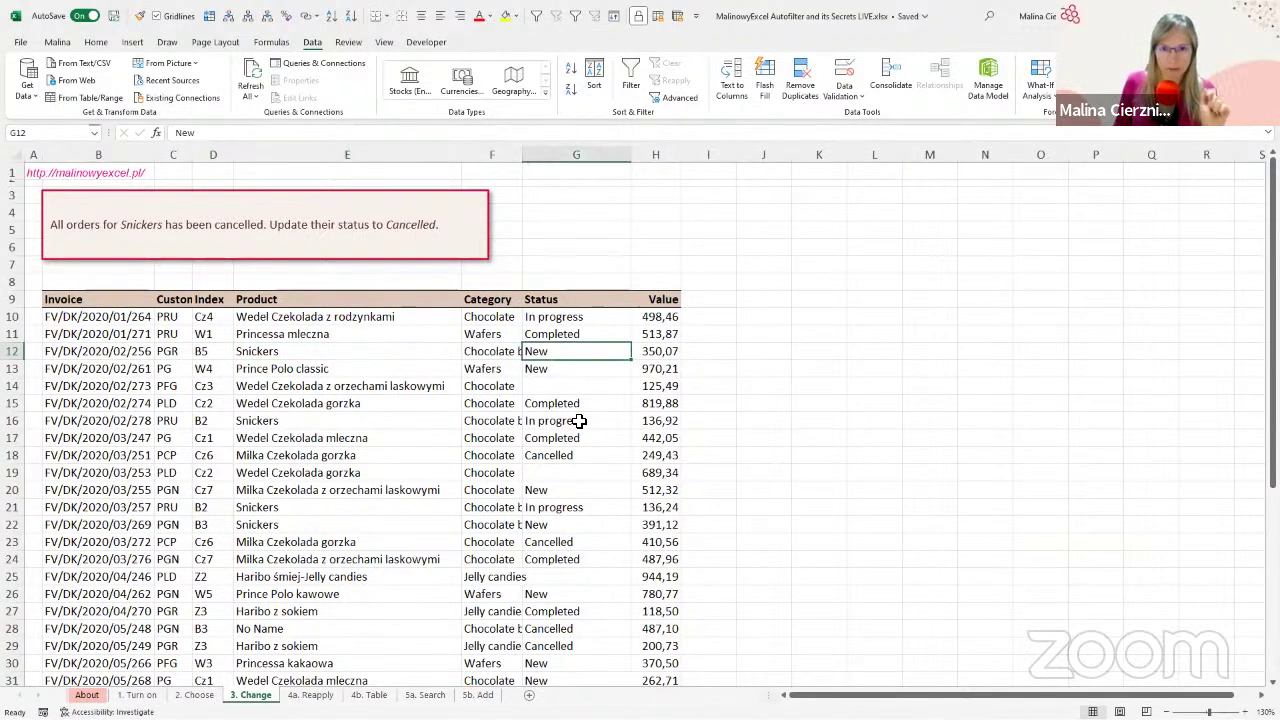
left_click(630, 72)
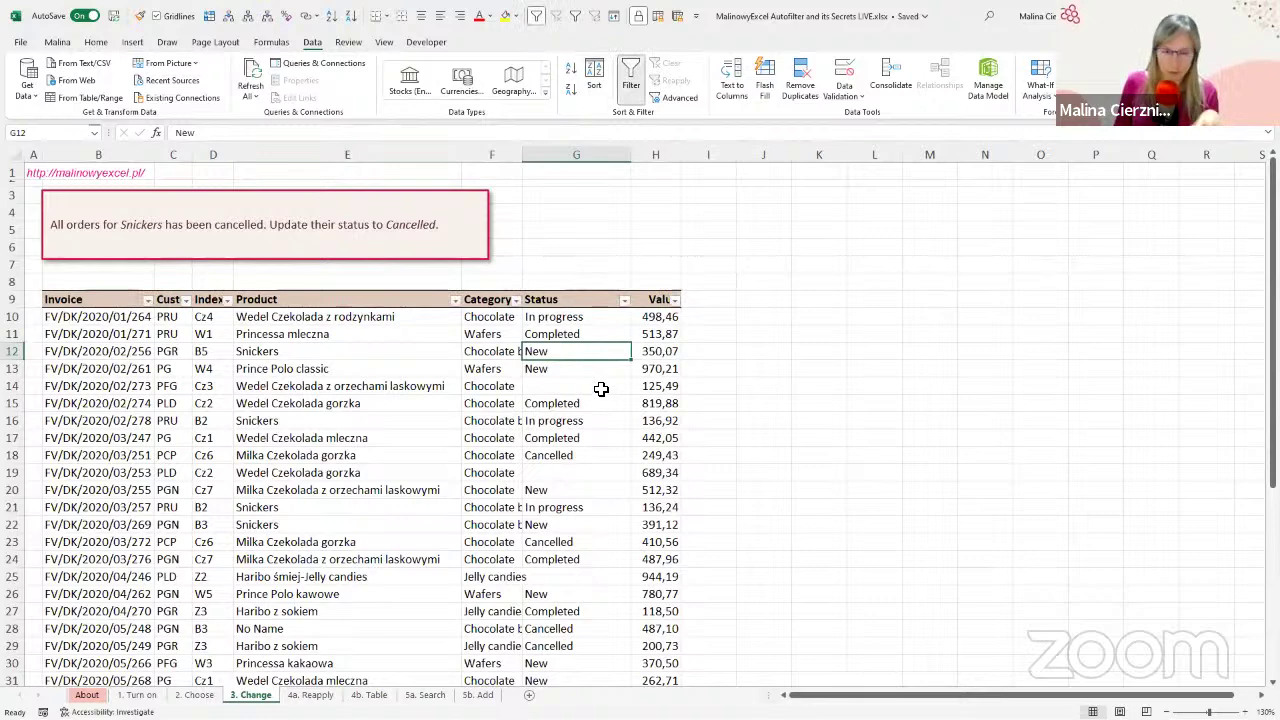
Step: Filter the Product column by the value of the Snickers cell E12
left_click(345, 351)
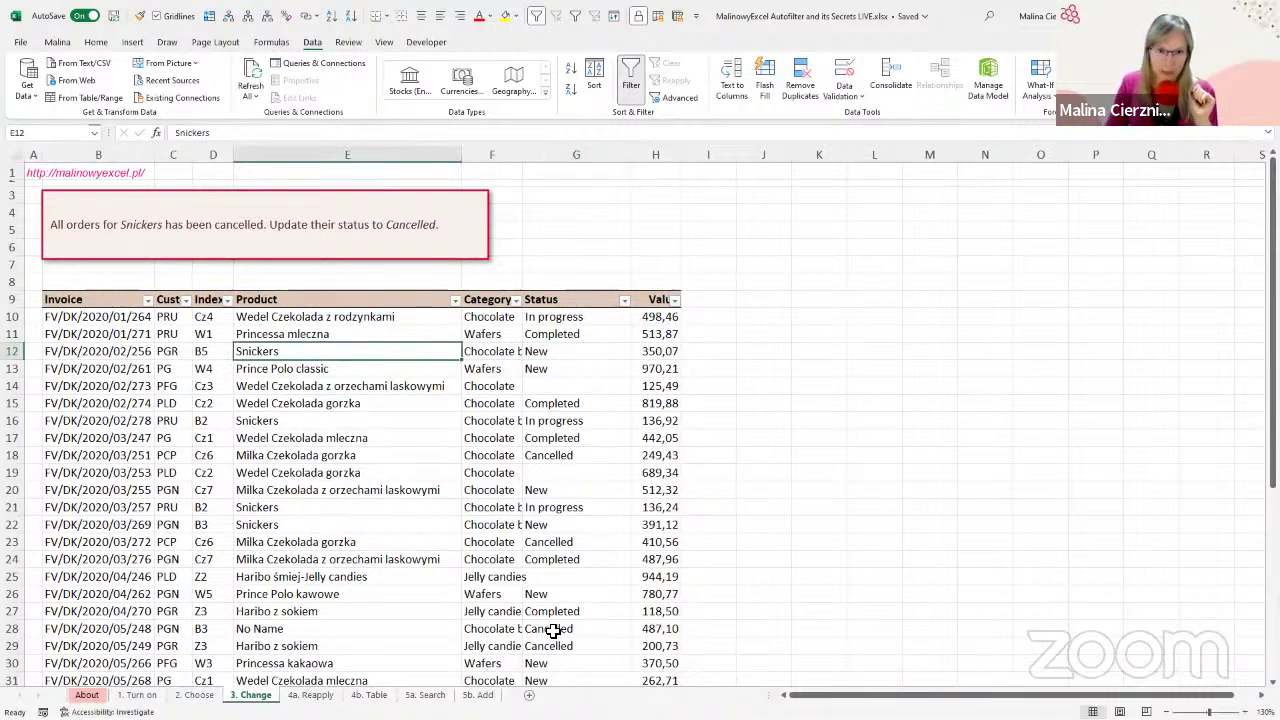
key("shift+F10")
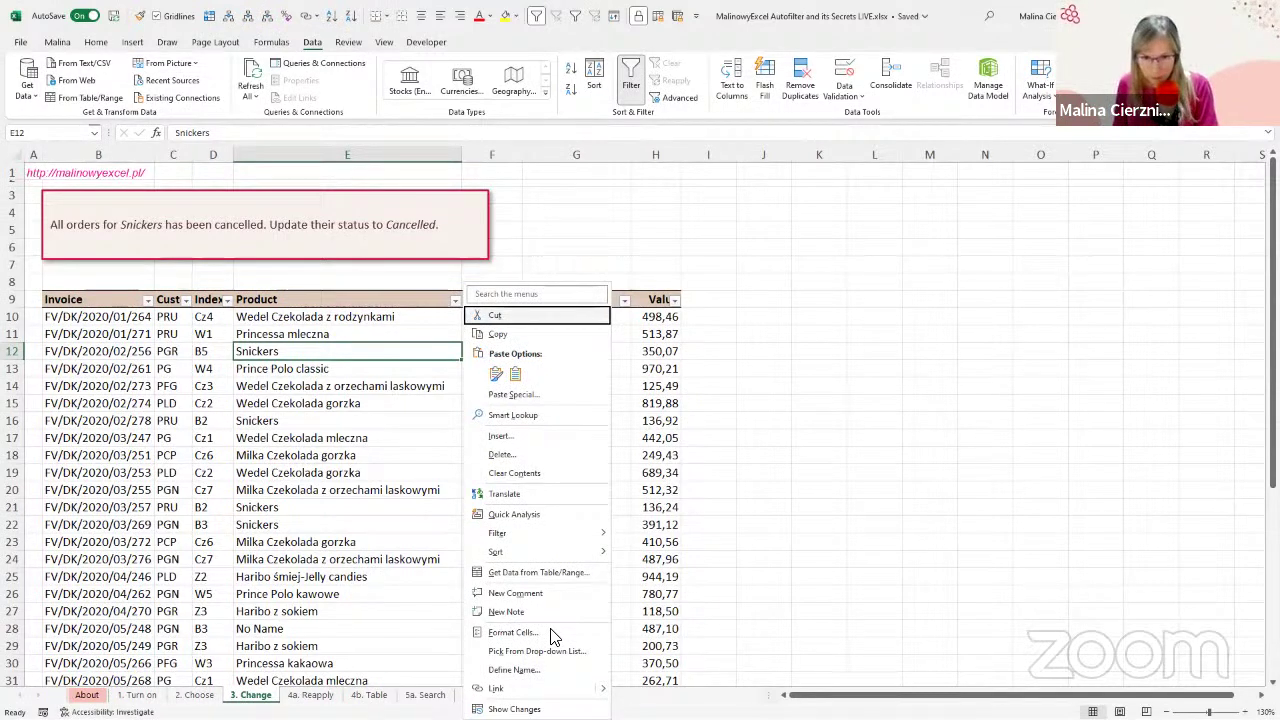
mouse_move(509, 541)
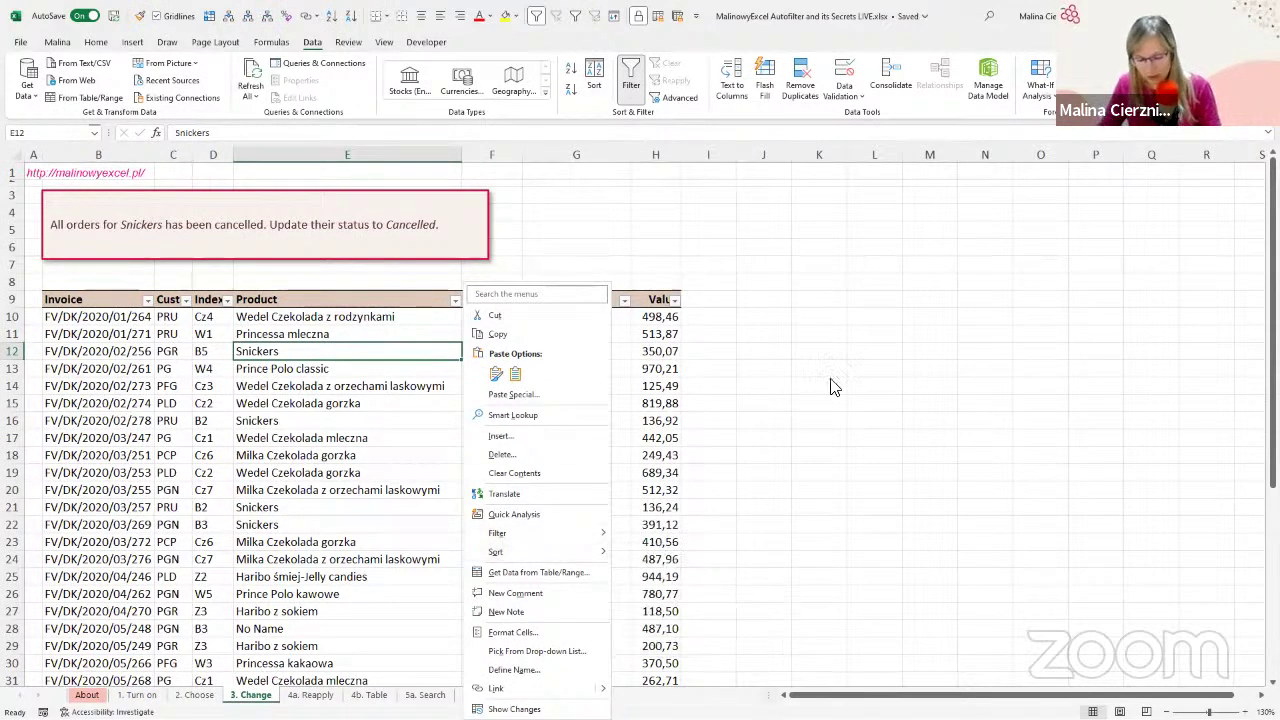
key("e")
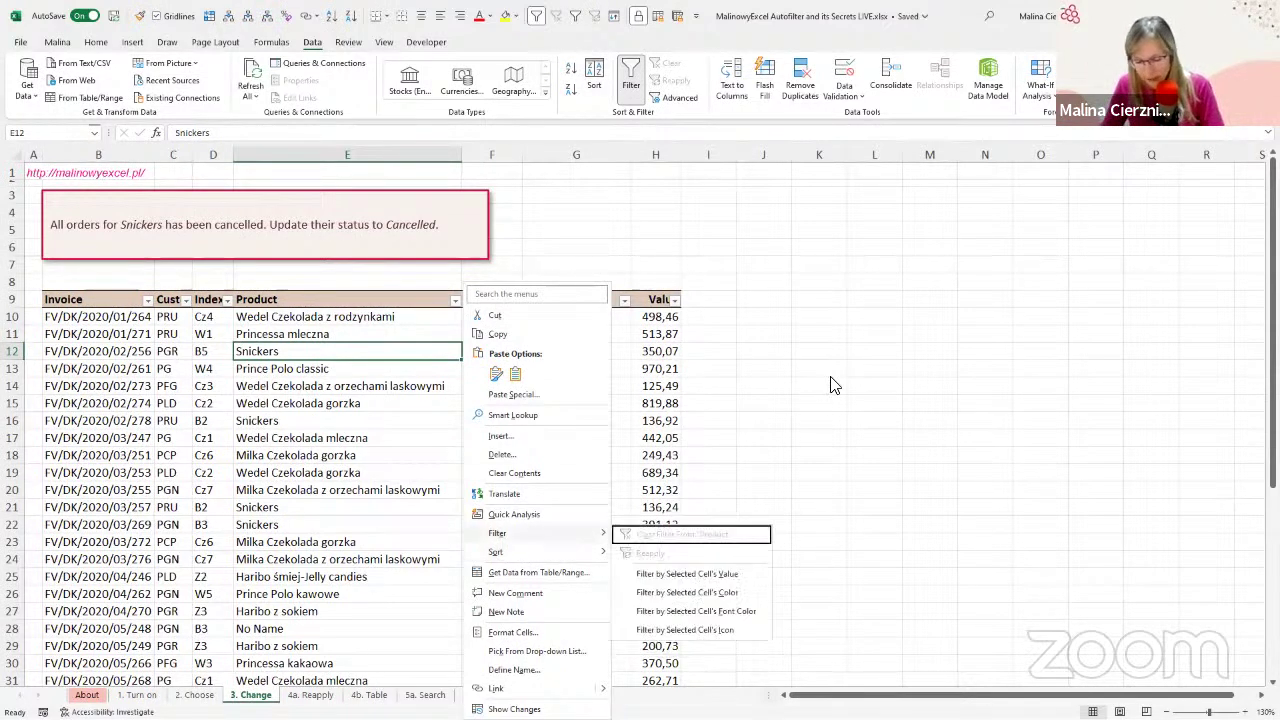
key("v")
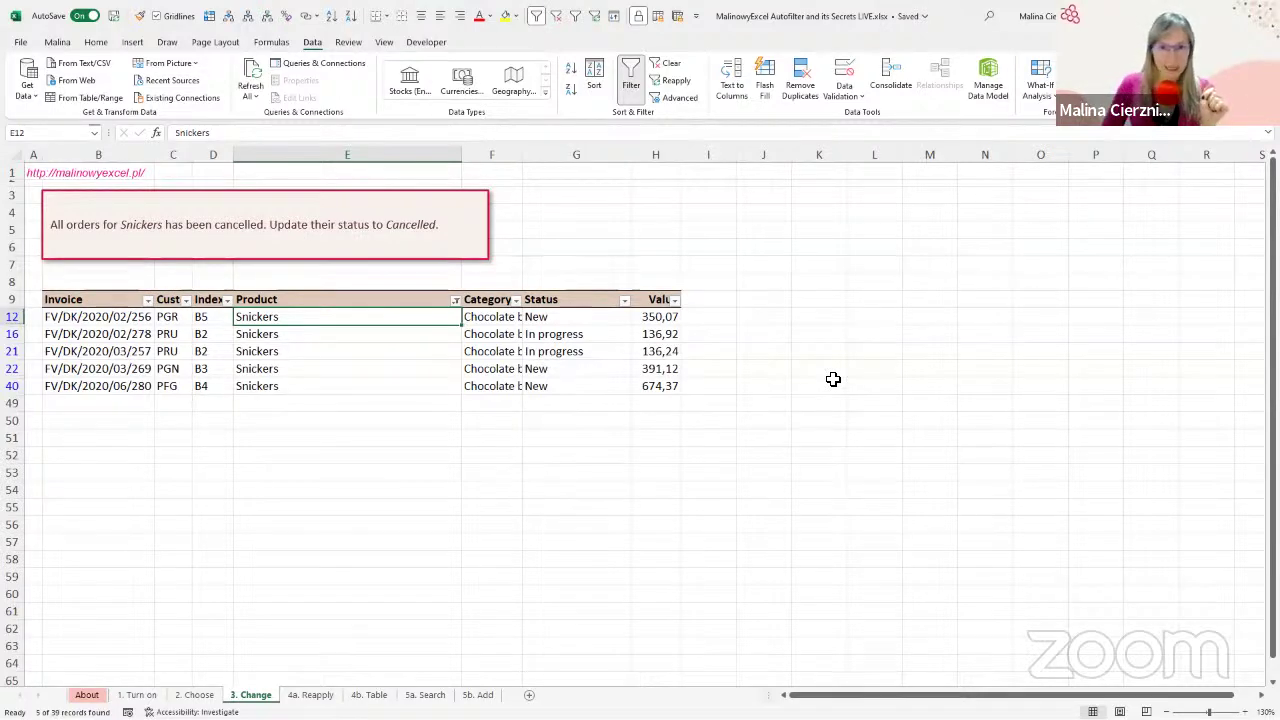
Step: Look through the Status cells of the filtered Snickers orders and return to the first one, G12
key("Right")
key("Right")
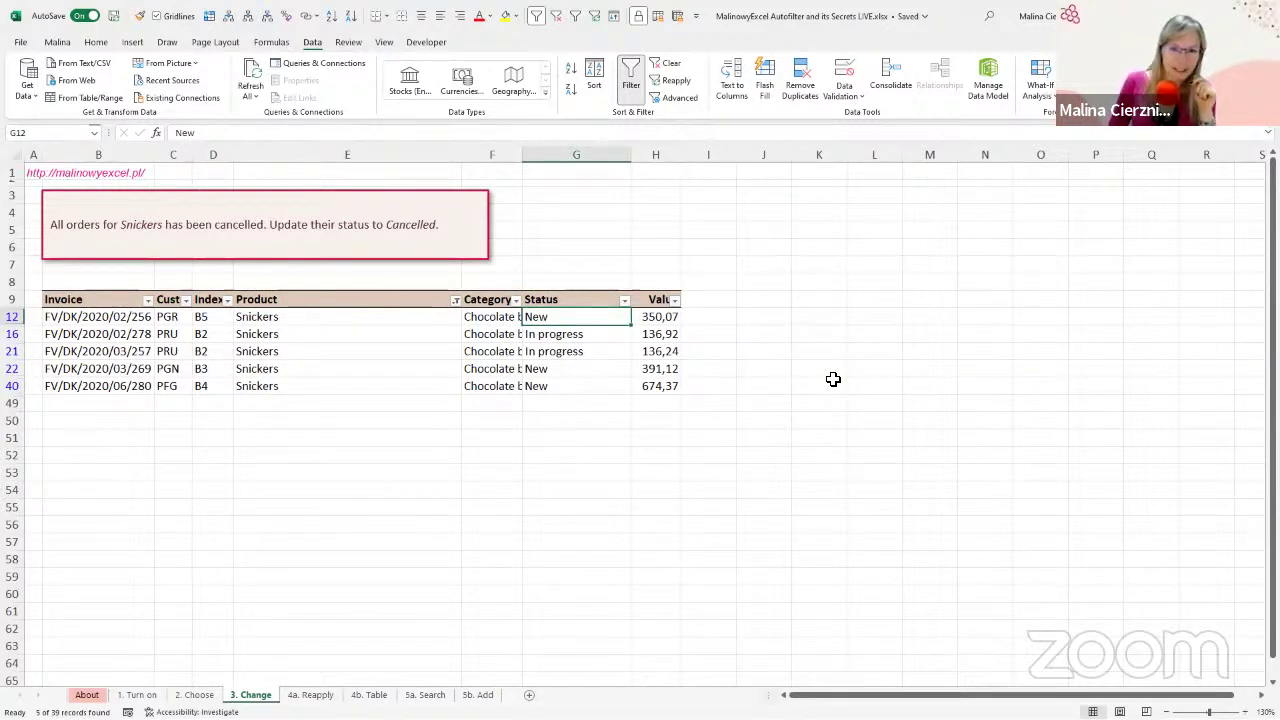
key("Down")
key("Down")
key("Down")
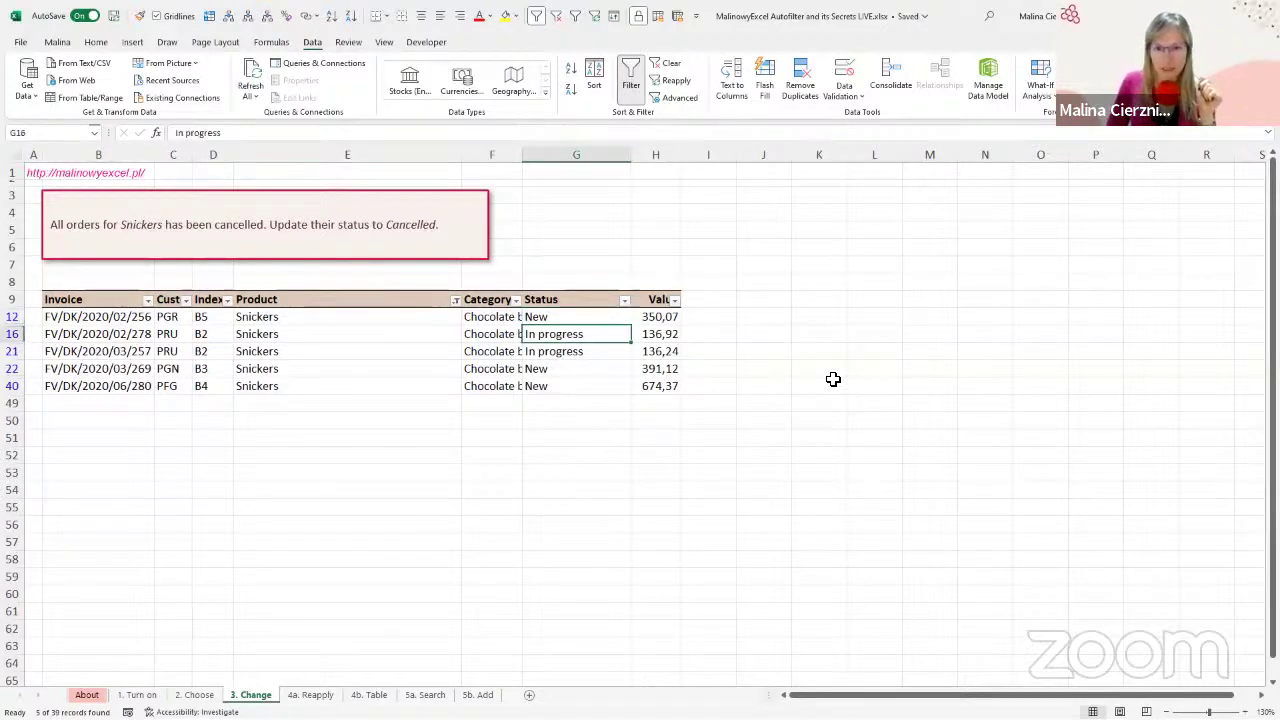
key("Up")
key("Up")
key("Up")
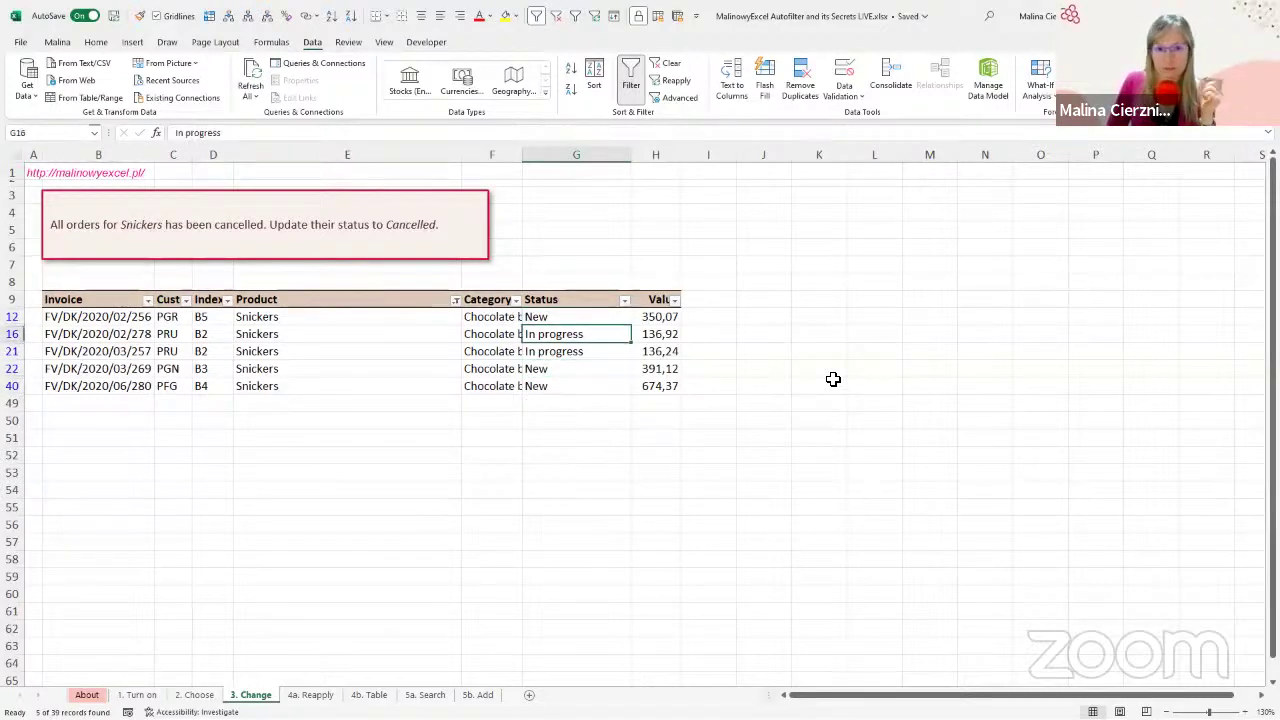
key("Down")
key("Up")
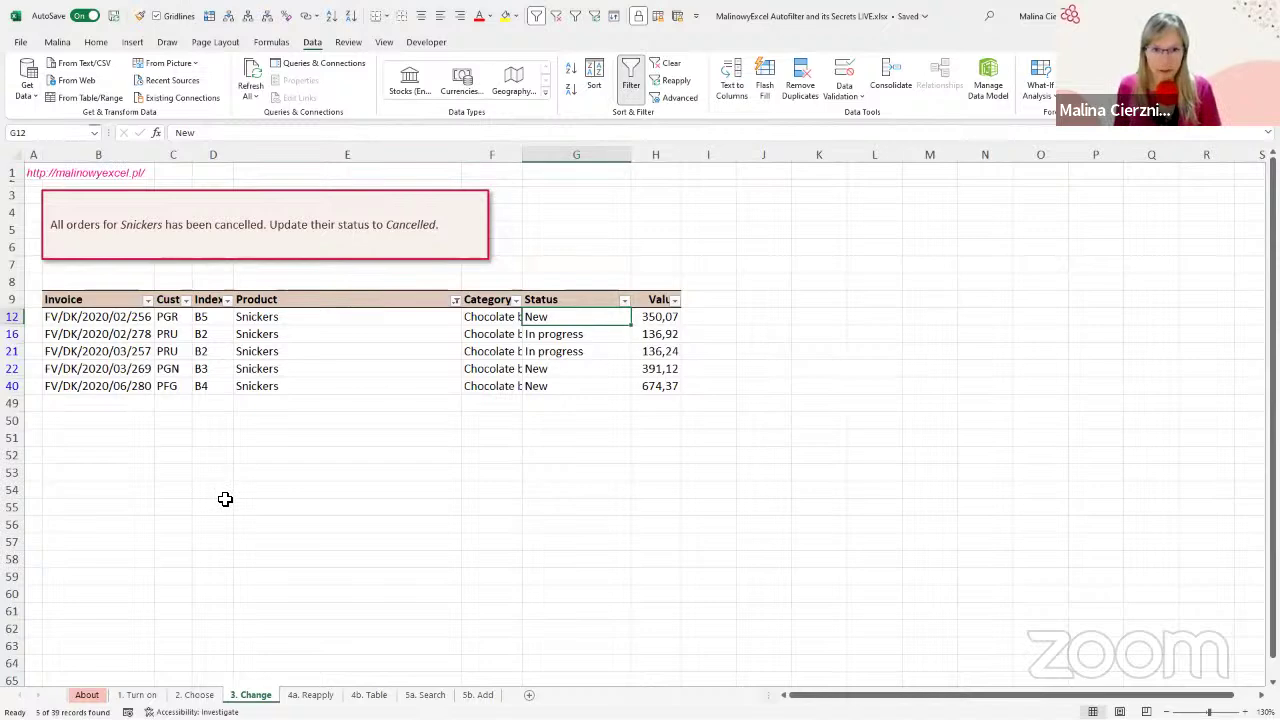
Step: Set the status of the first filtered Snickers order, in G12, to Cancelled
type("Co")
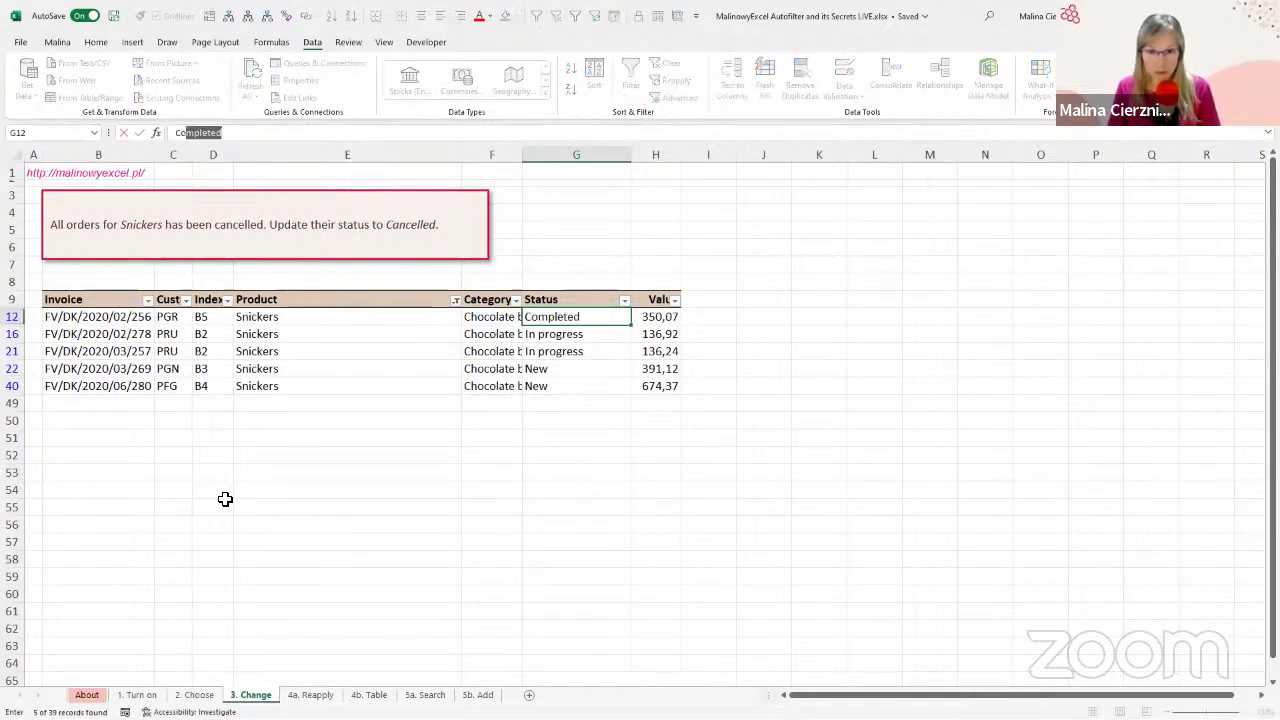
key("BackSpace")
key("BackSpace")
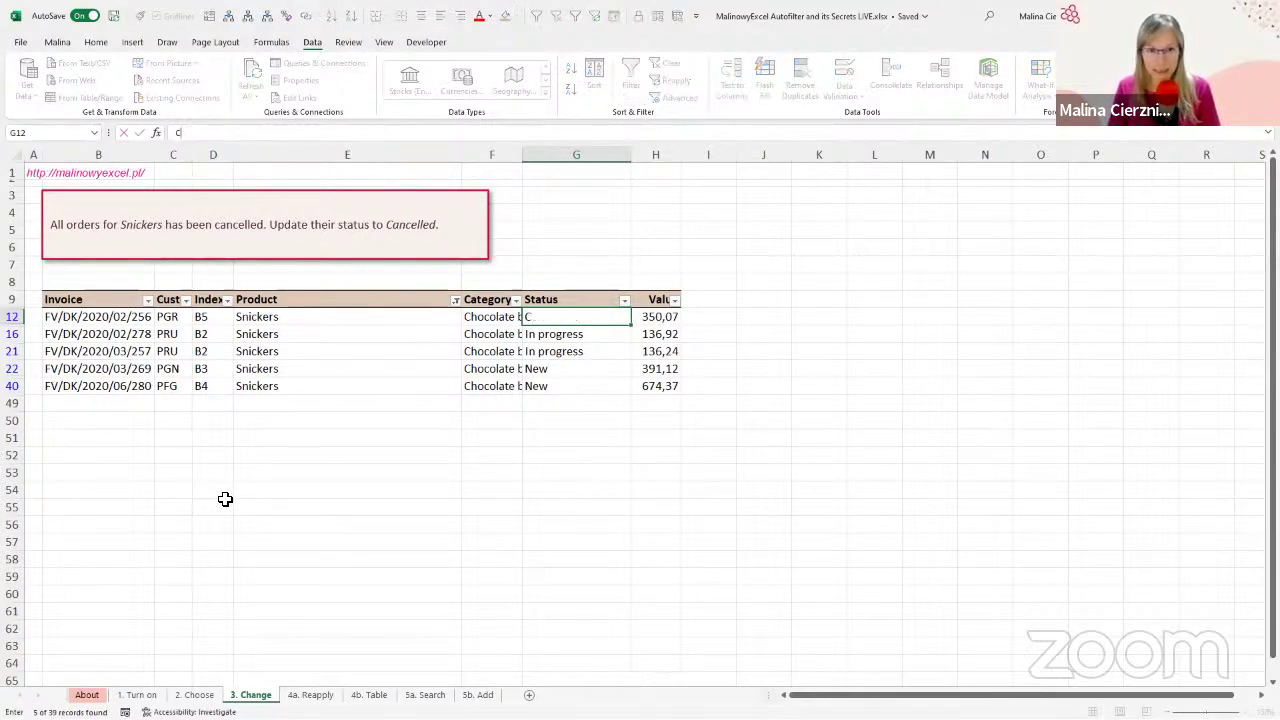
type("ancelled")
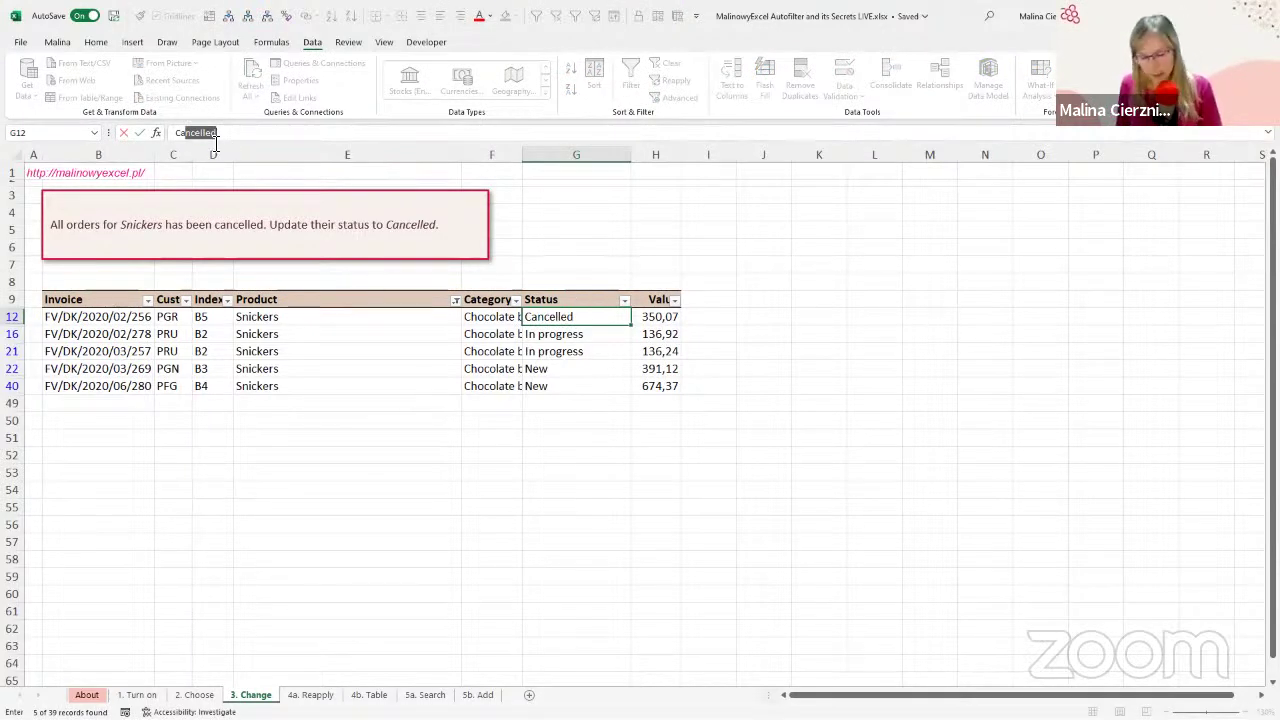
key("ctrl+2")
left_click_drag(203, 141, 244, 313)
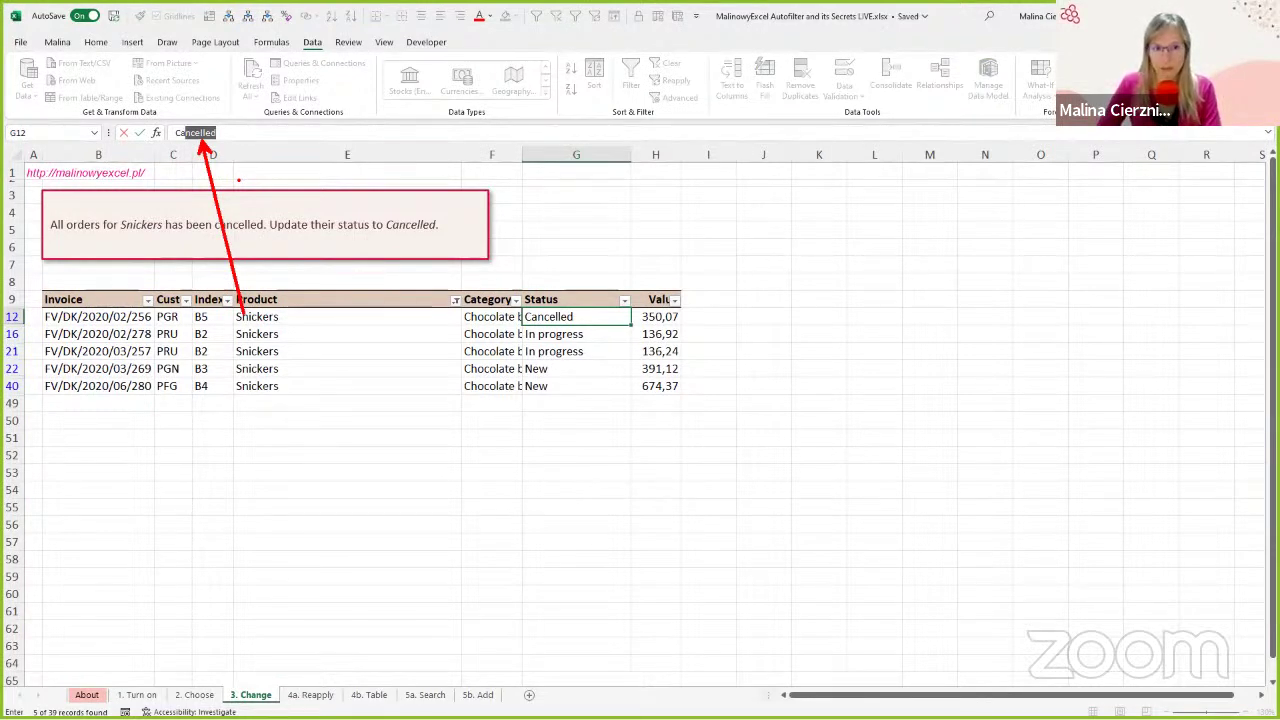
key("Return")
Step: Fill the Cancelled status from G12 down through the filtered Snickers orders to G40
left_click(590, 320)
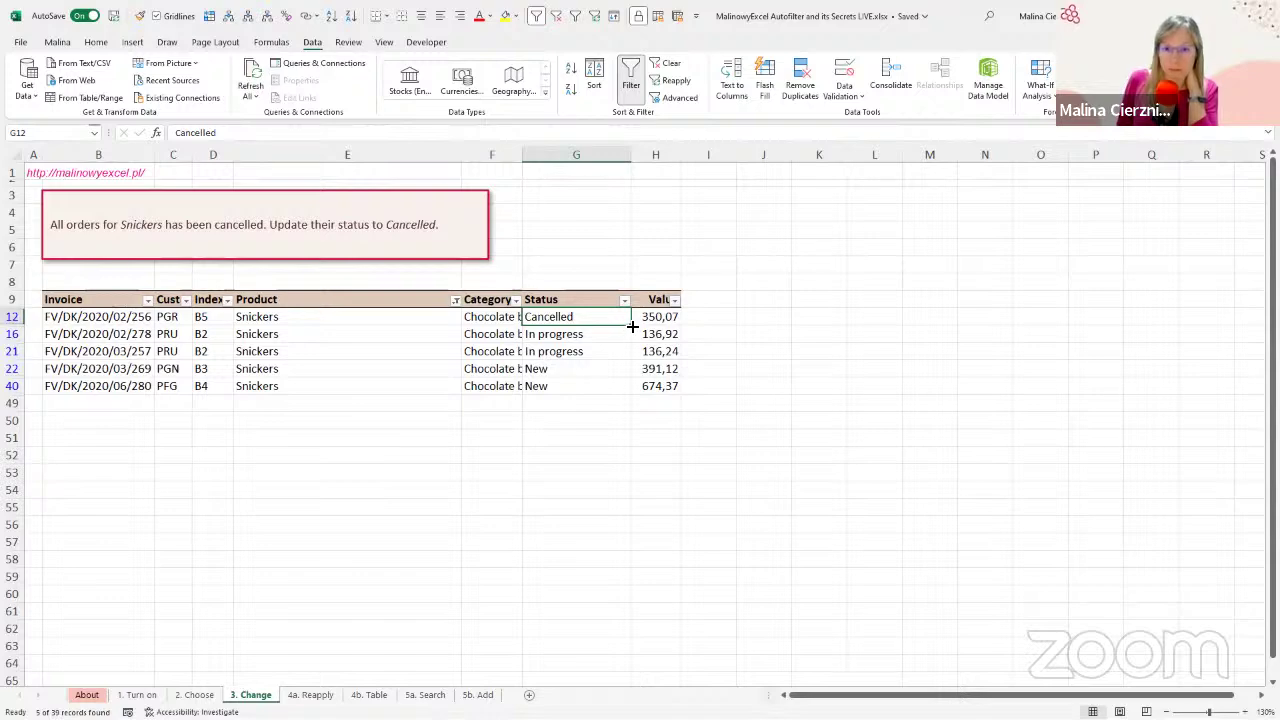
left_click_drag(632, 326, 629, 394)
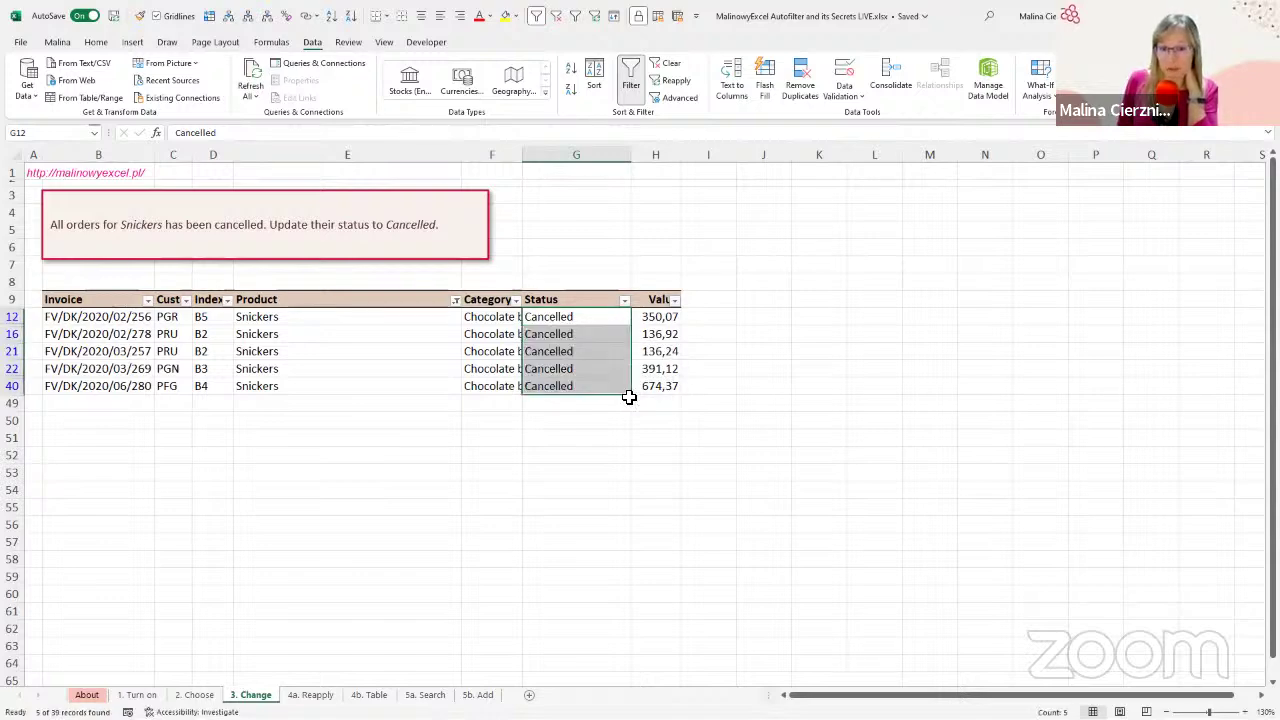
left_click(612, 334)
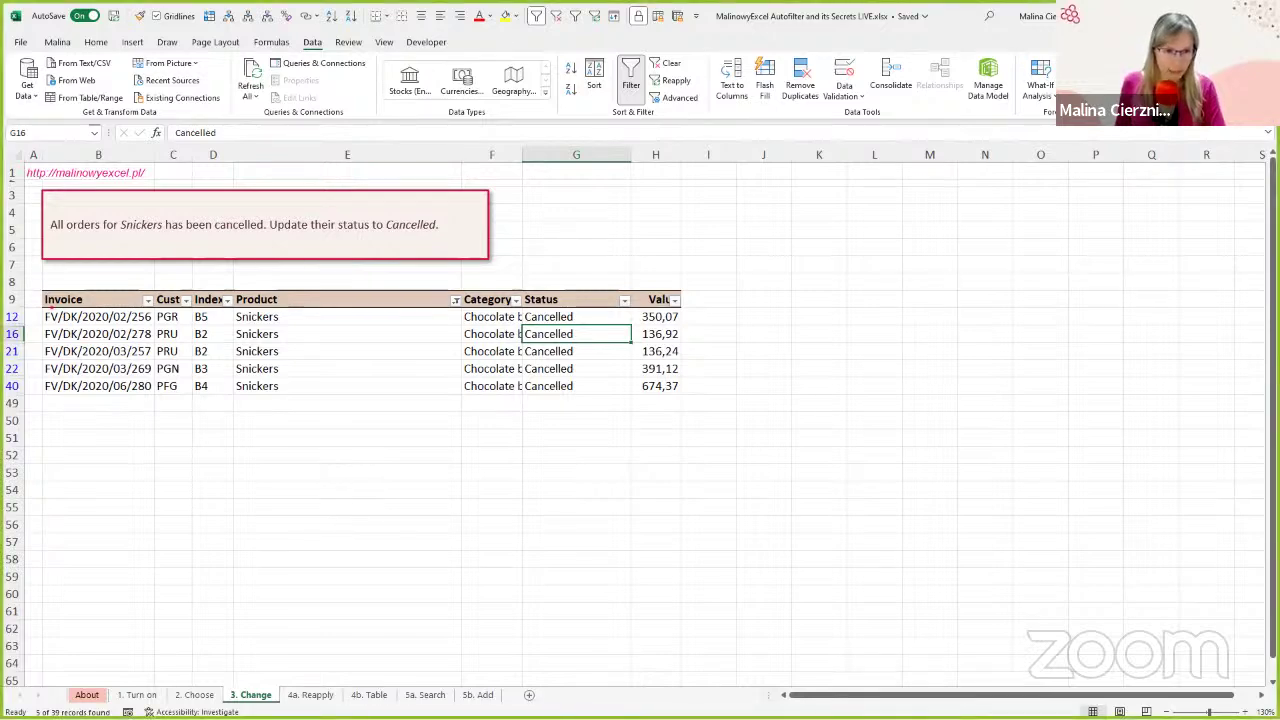
left_click_drag(31, 322, 238, 265)
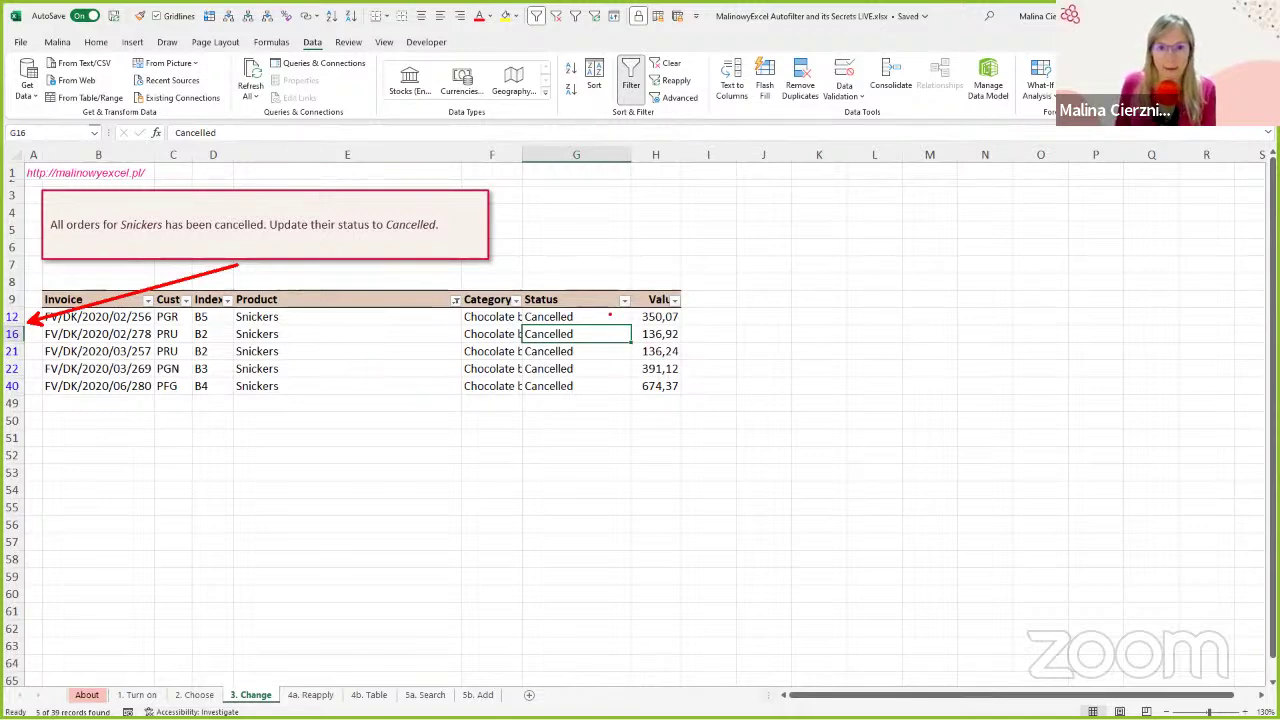
Step: Undo the status fill and set the status of the first Snickers order, G12, to Completed
key("ctrl+z")
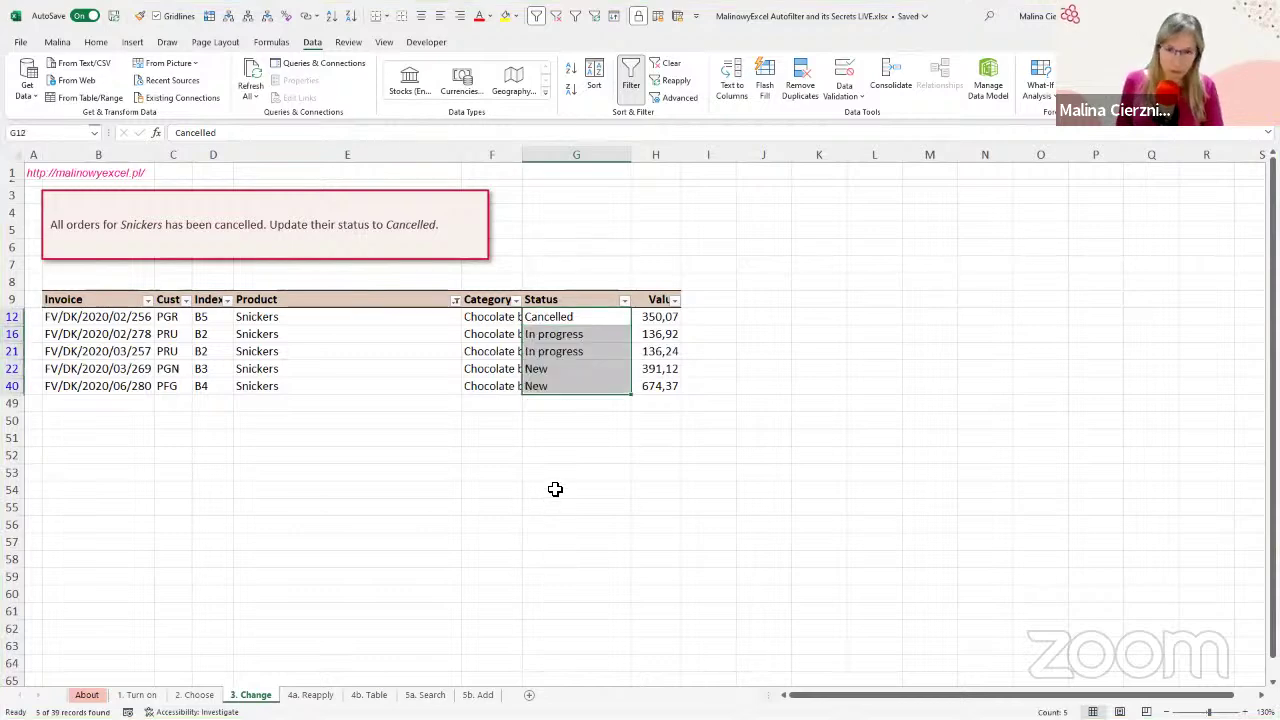
left_click(618, 320)
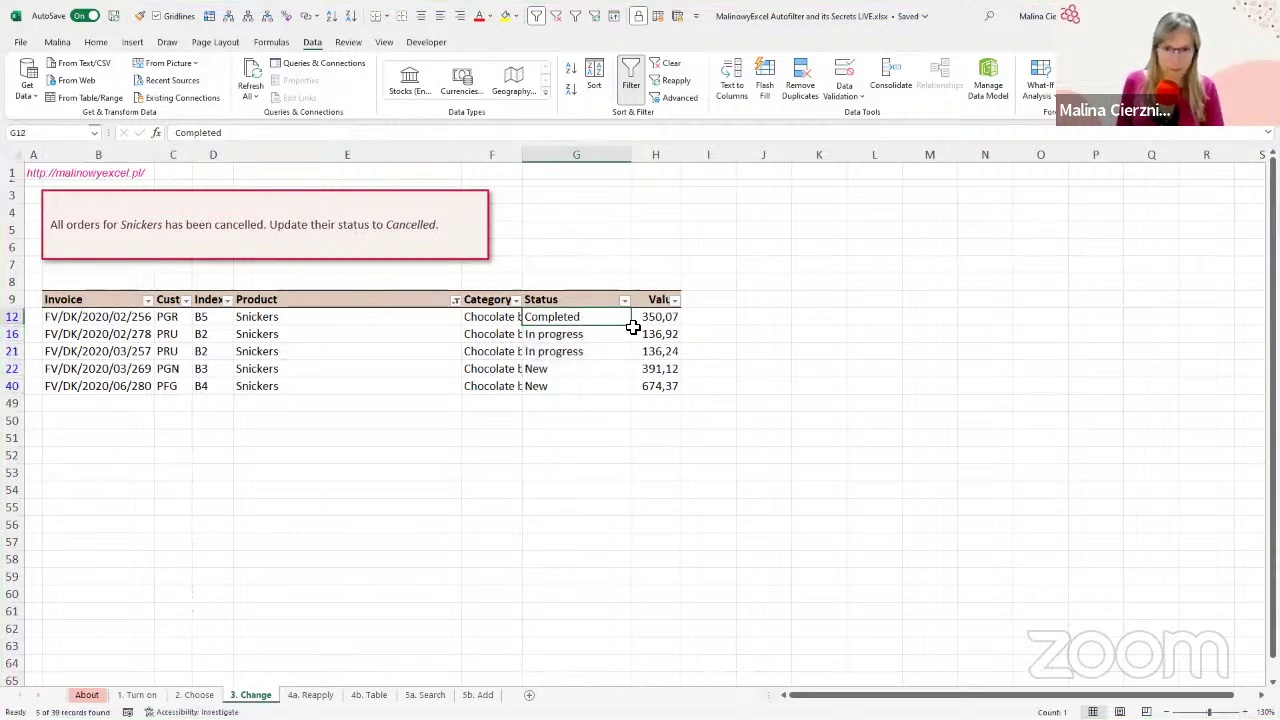
key("ctrl+z")
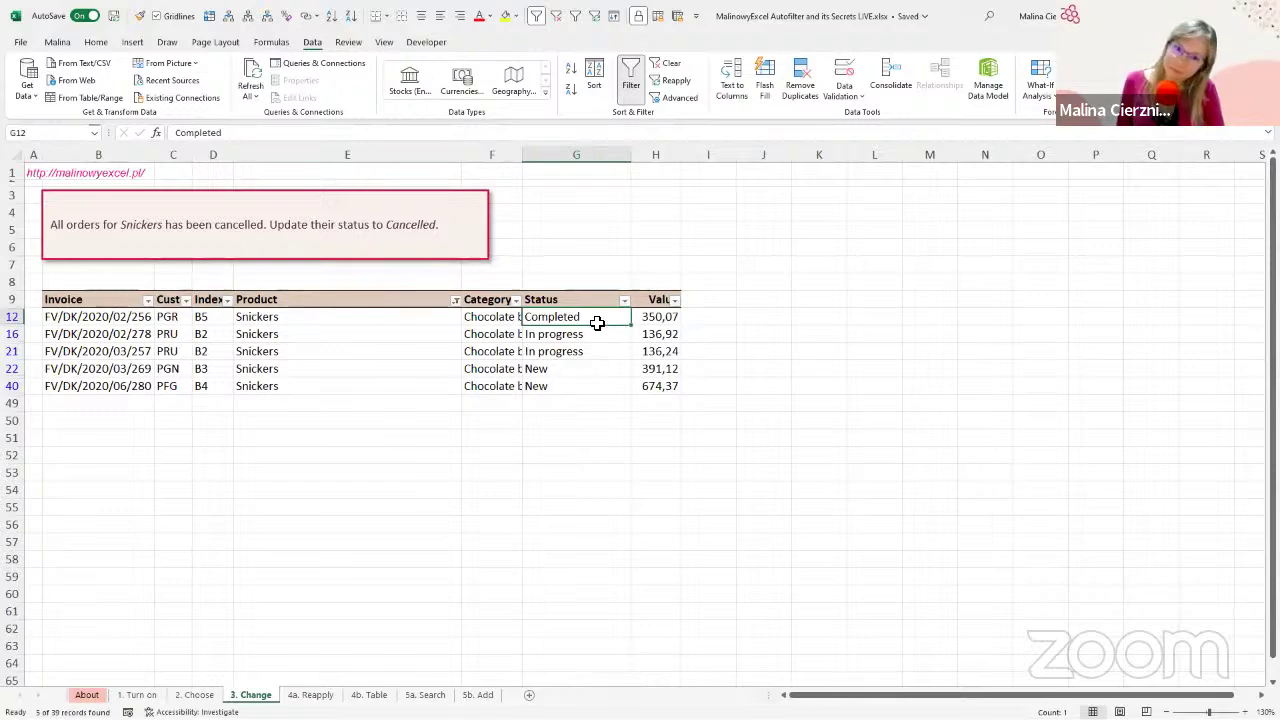
key("ctrl+2")
left_click_drag(609, 323, 706, 502)
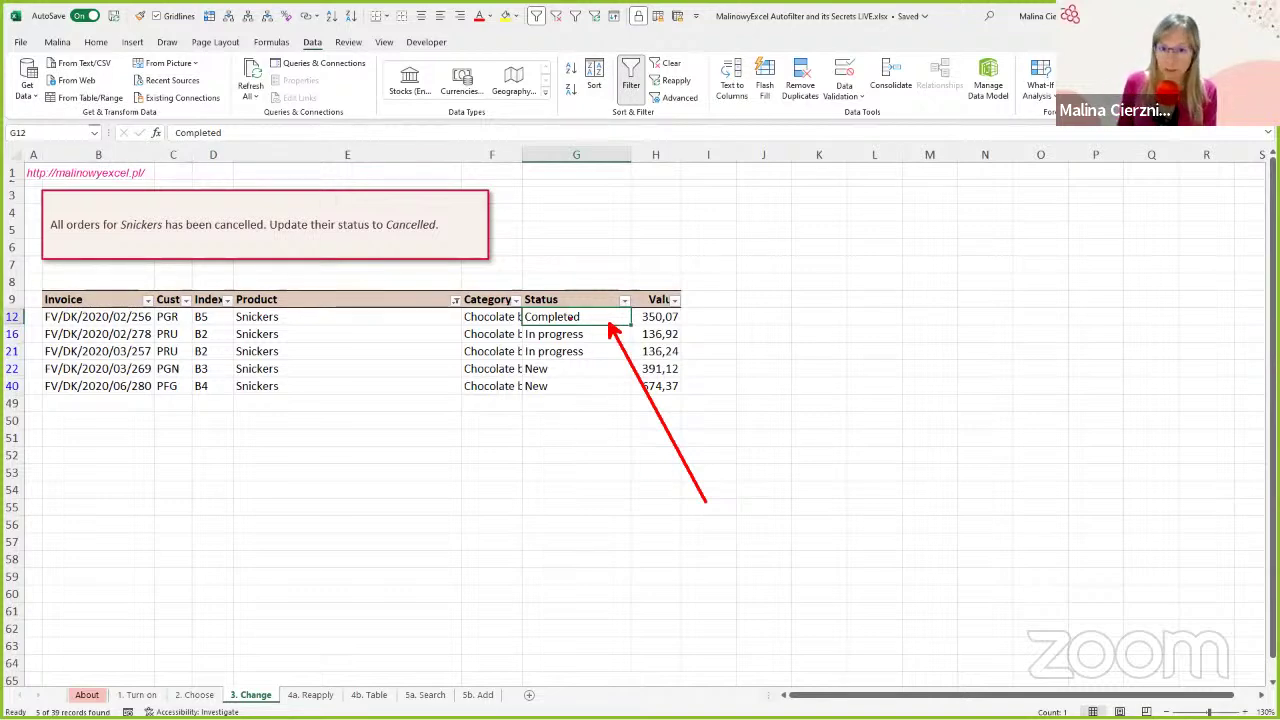
key("Escape")
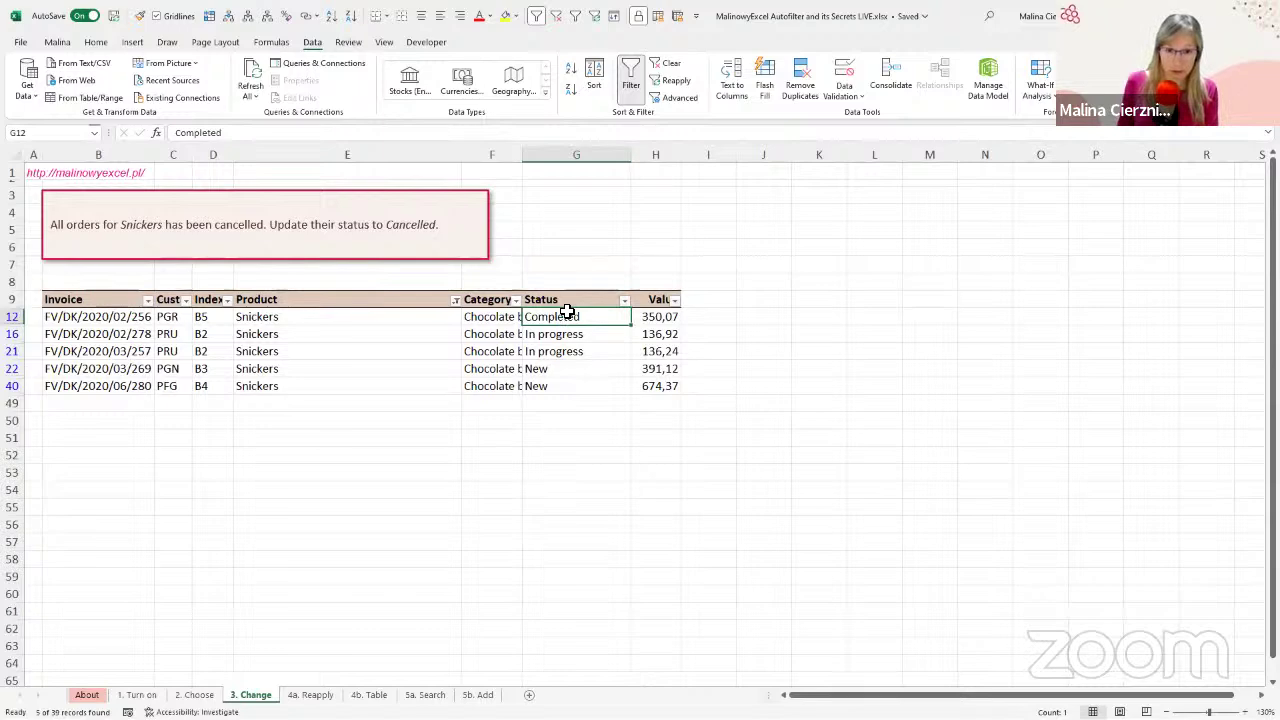
left_click_drag(565, 334, 581, 391)
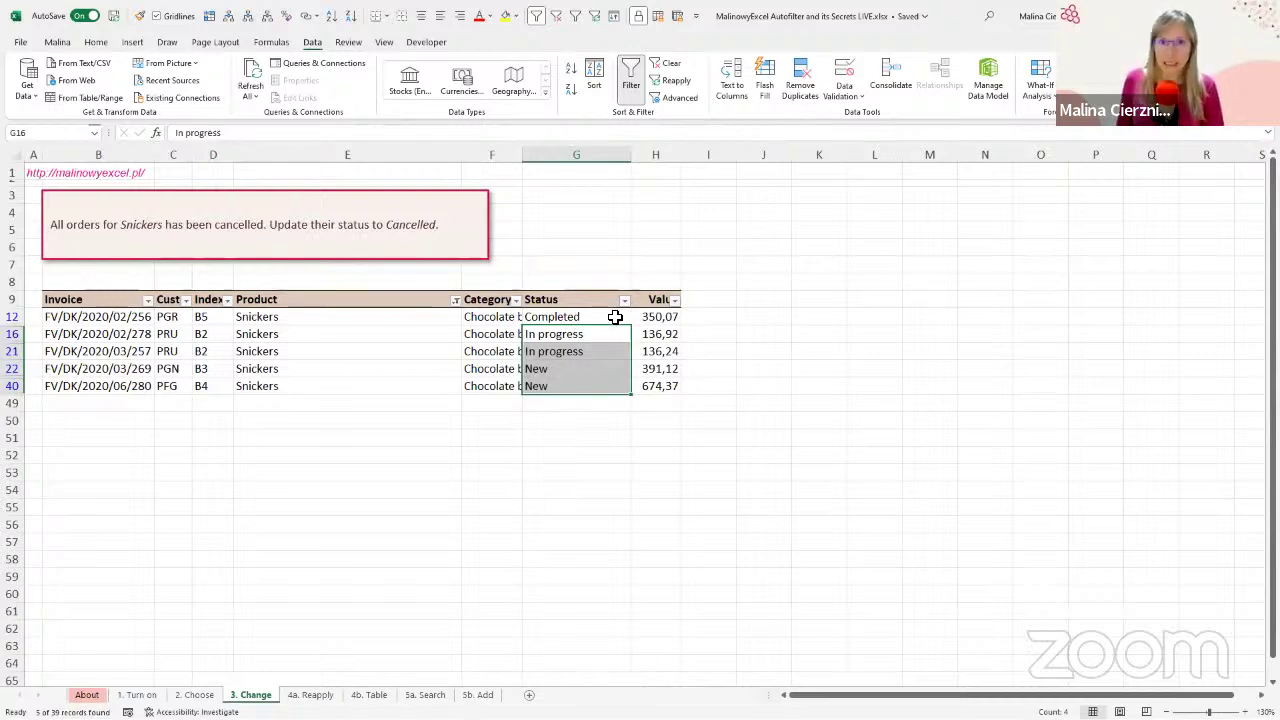
Step: Retry filling Cancelled from G12 down to G40, and undo the remaining status changes
key("ctrl+z")
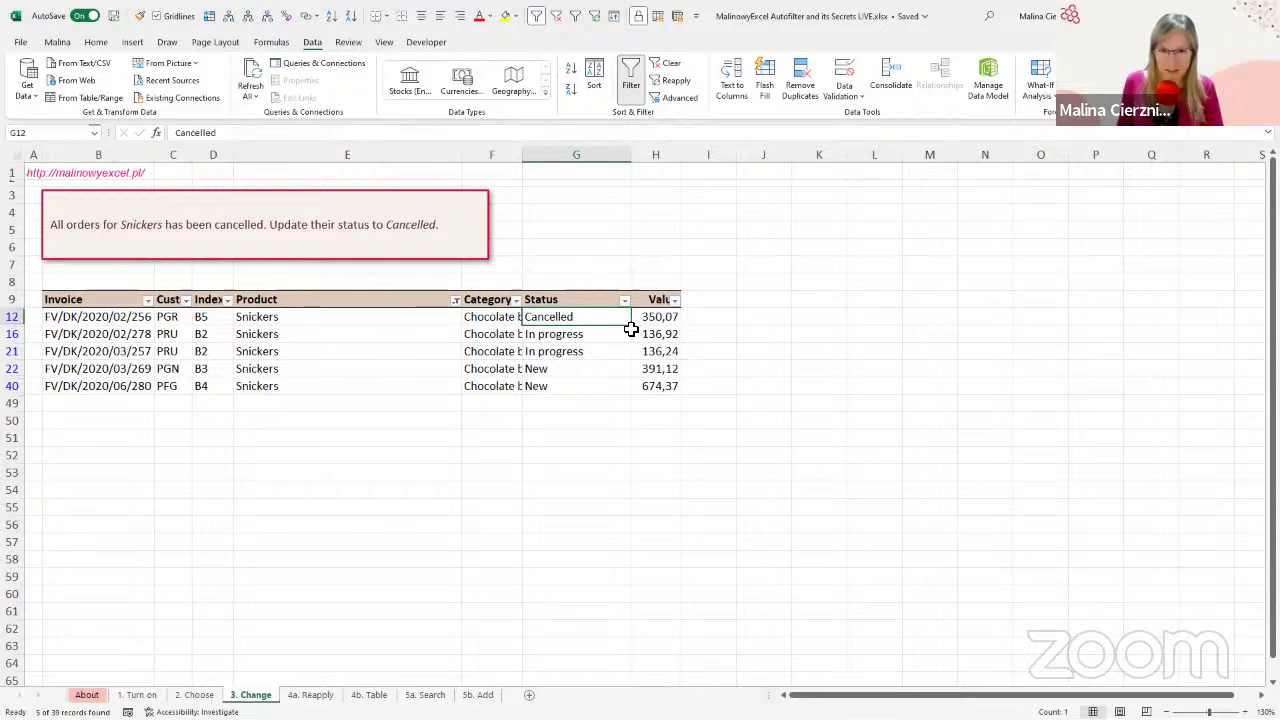
left_click_drag(630, 325, 632, 400)
key("ctrl+z")
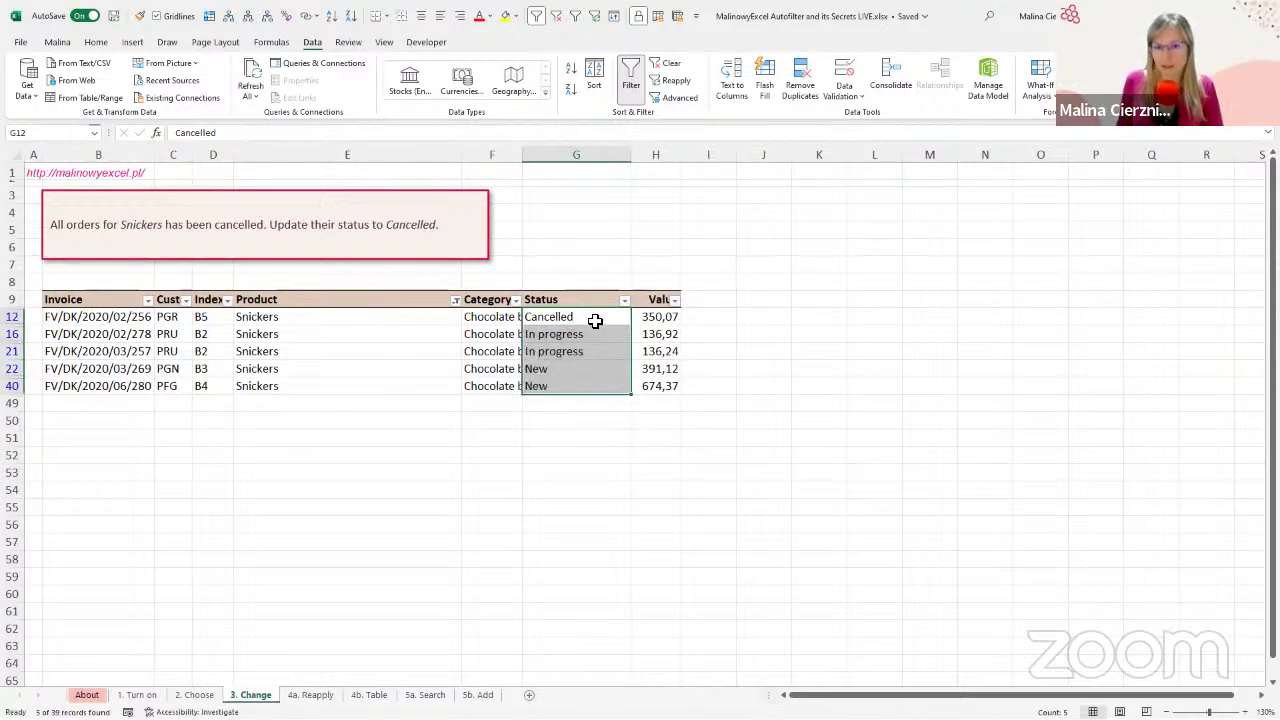
left_click(593, 316)
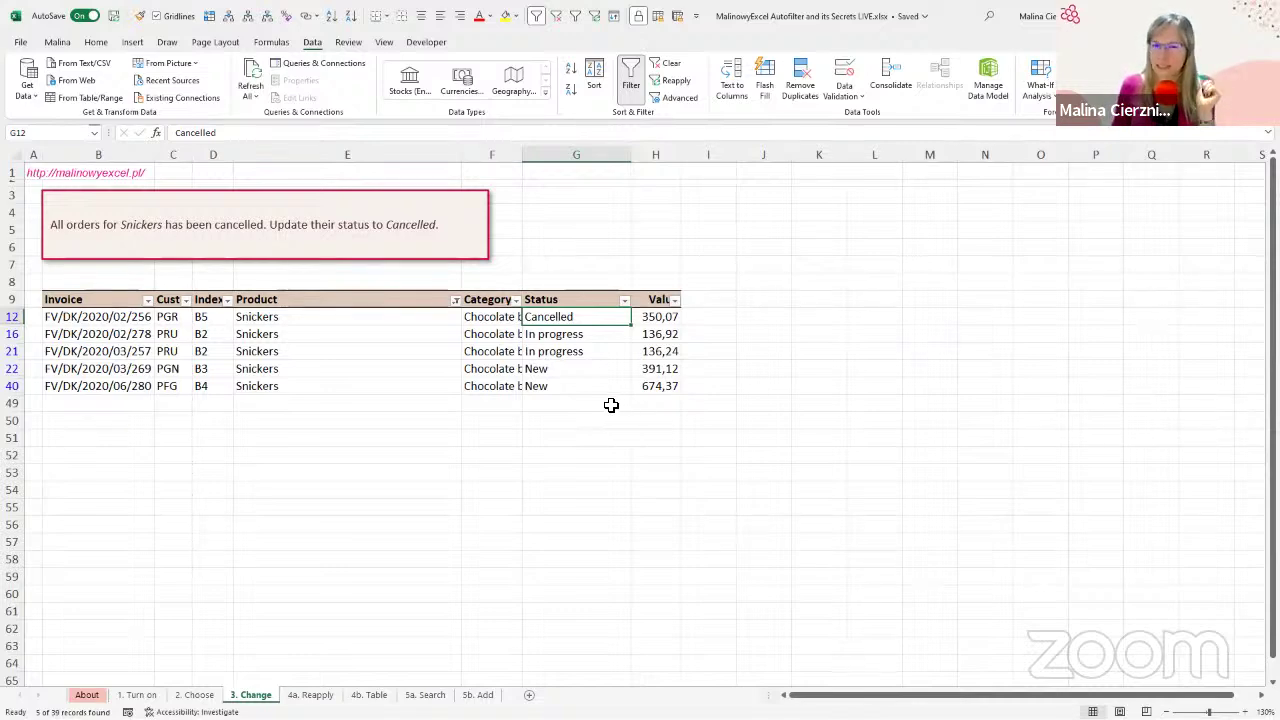
key("ctrl+z")
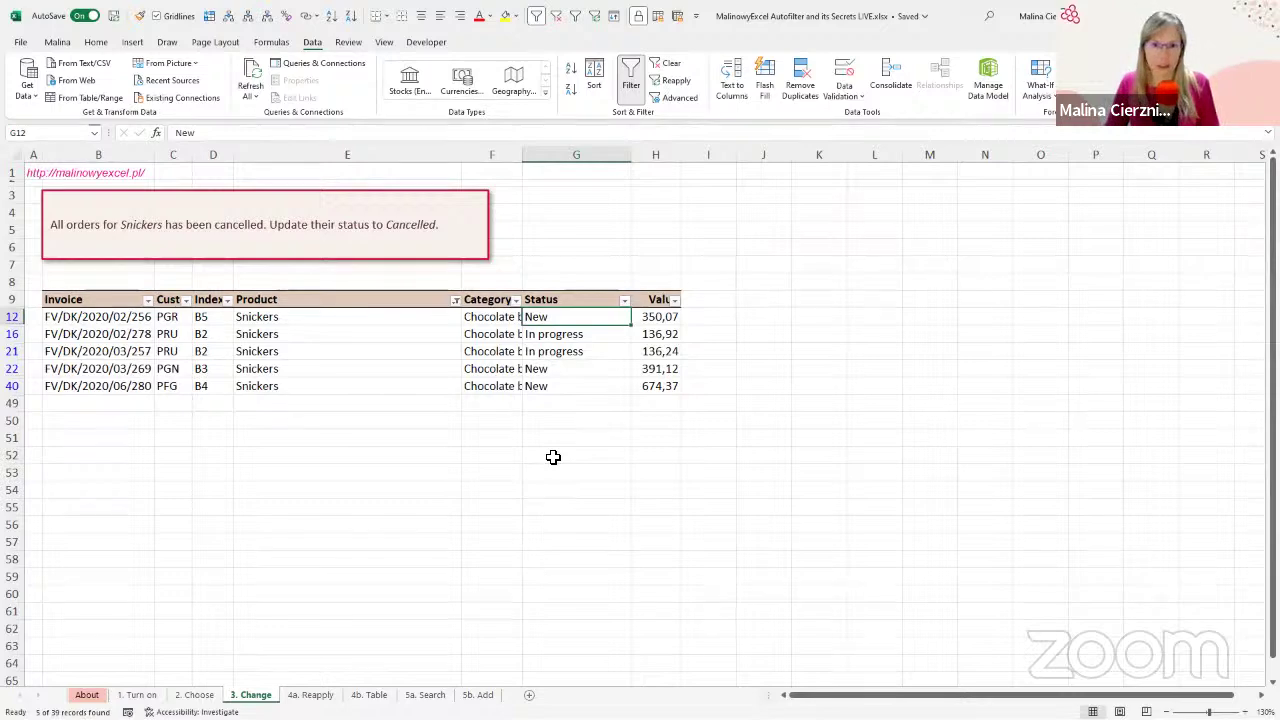
Step: Set the status of only the visible filtered Snickers orders, G12 through G40, to Cancelled in one entry
key("ctrl+shift+Down")
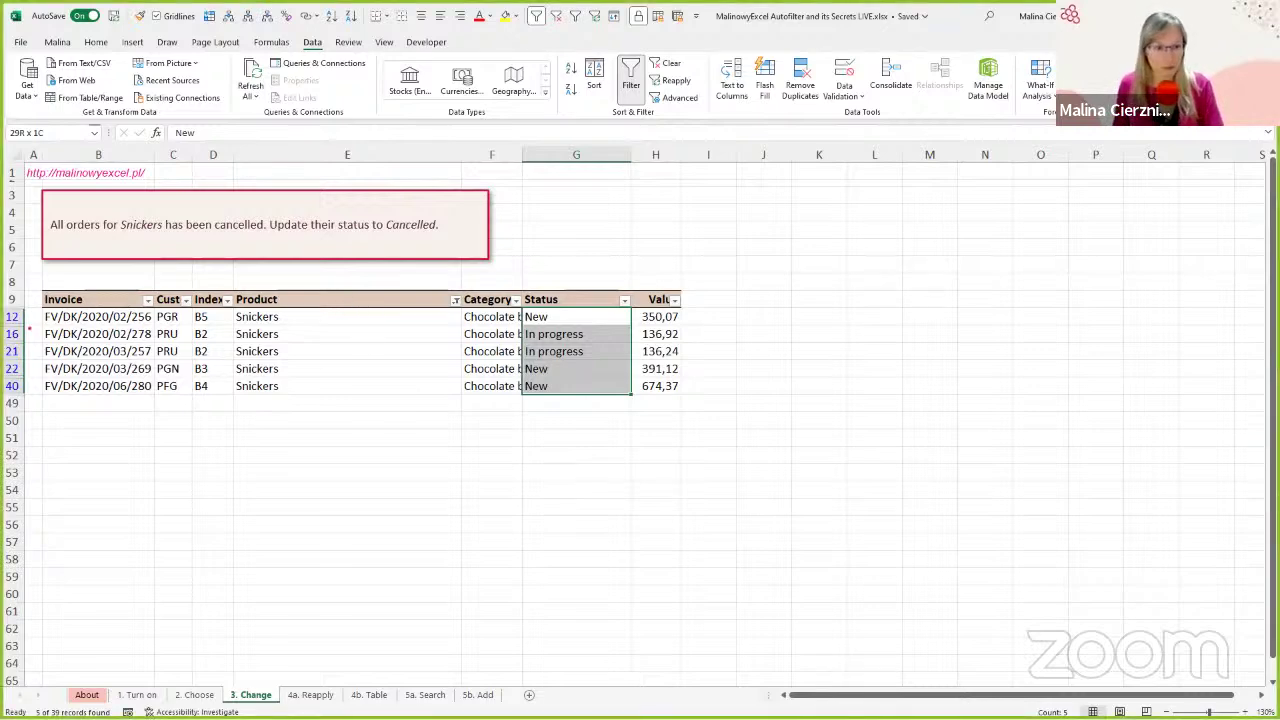
left_click_drag(32, 321, 148, 218)
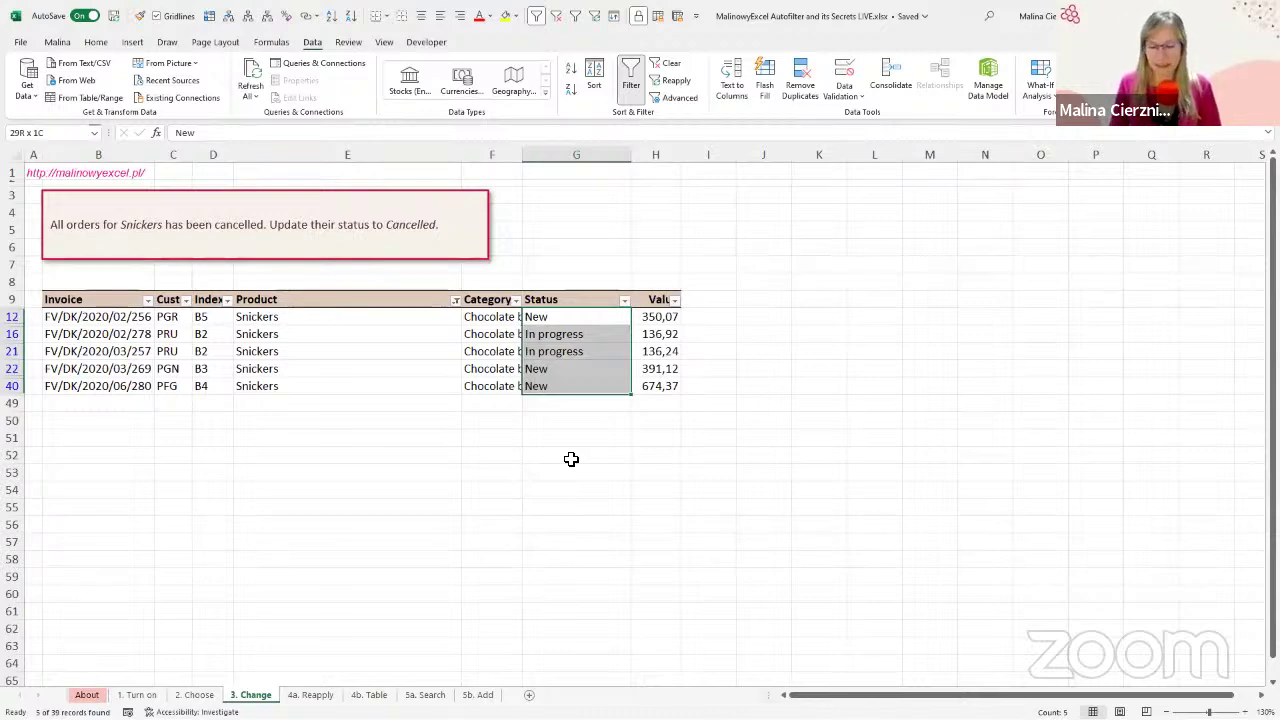
left_click_drag(571, 459, 571, 459)
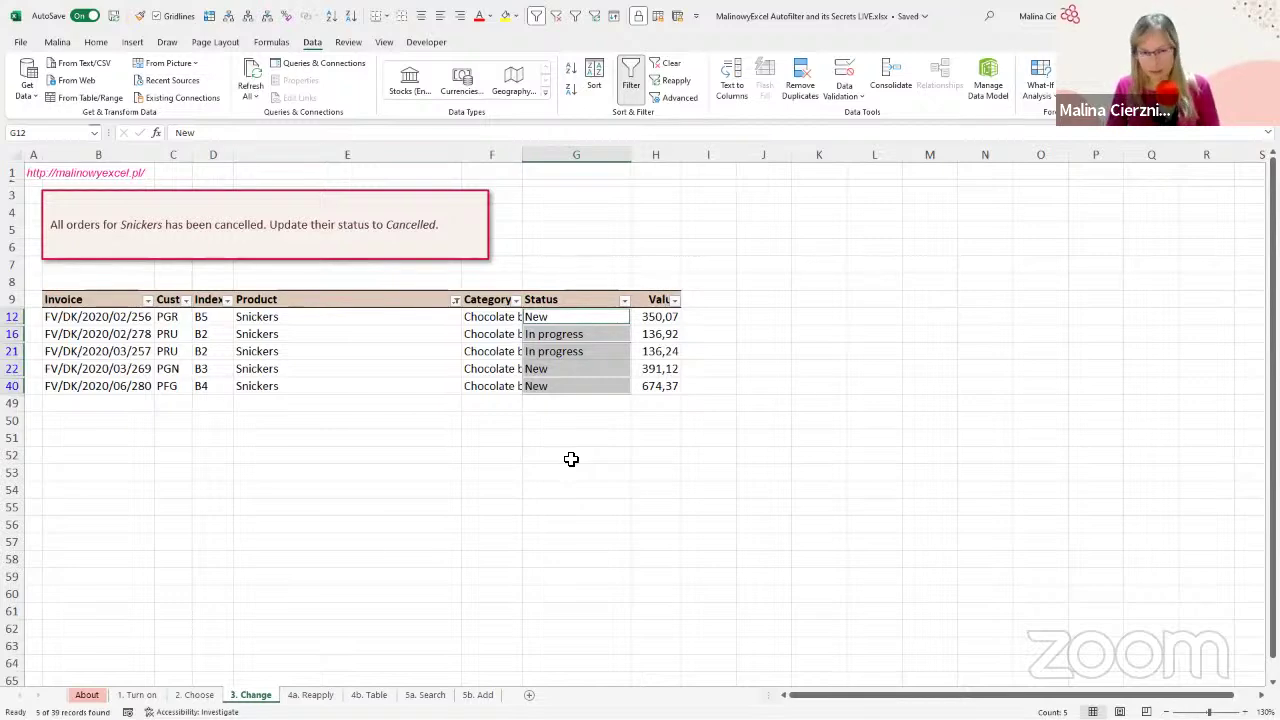
type("Can")
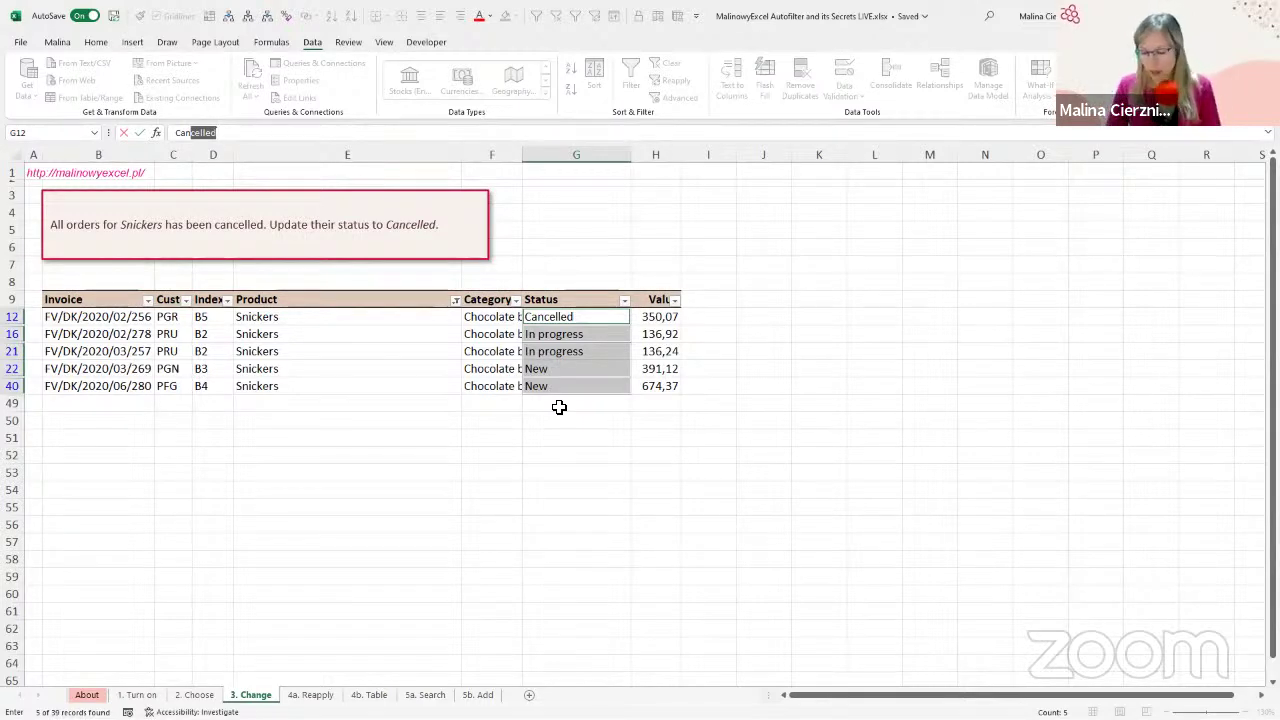
key("ctrl+Return")
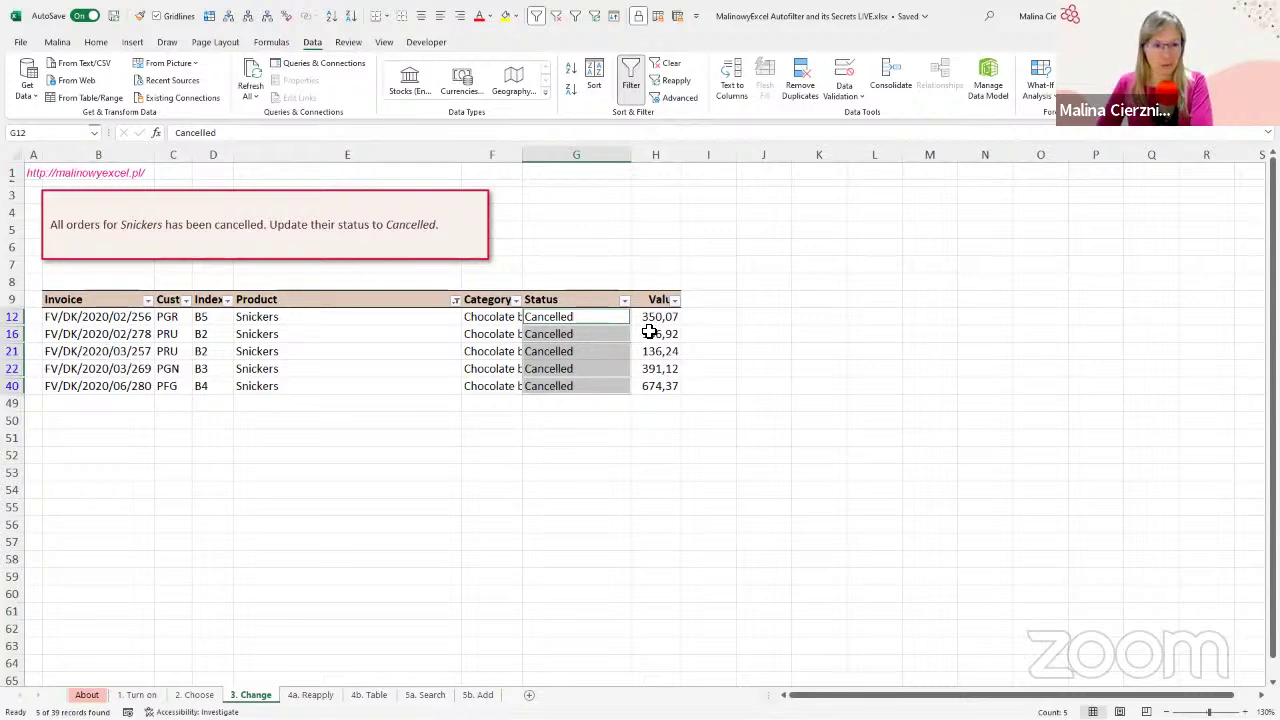
key("shift+BackSpace")
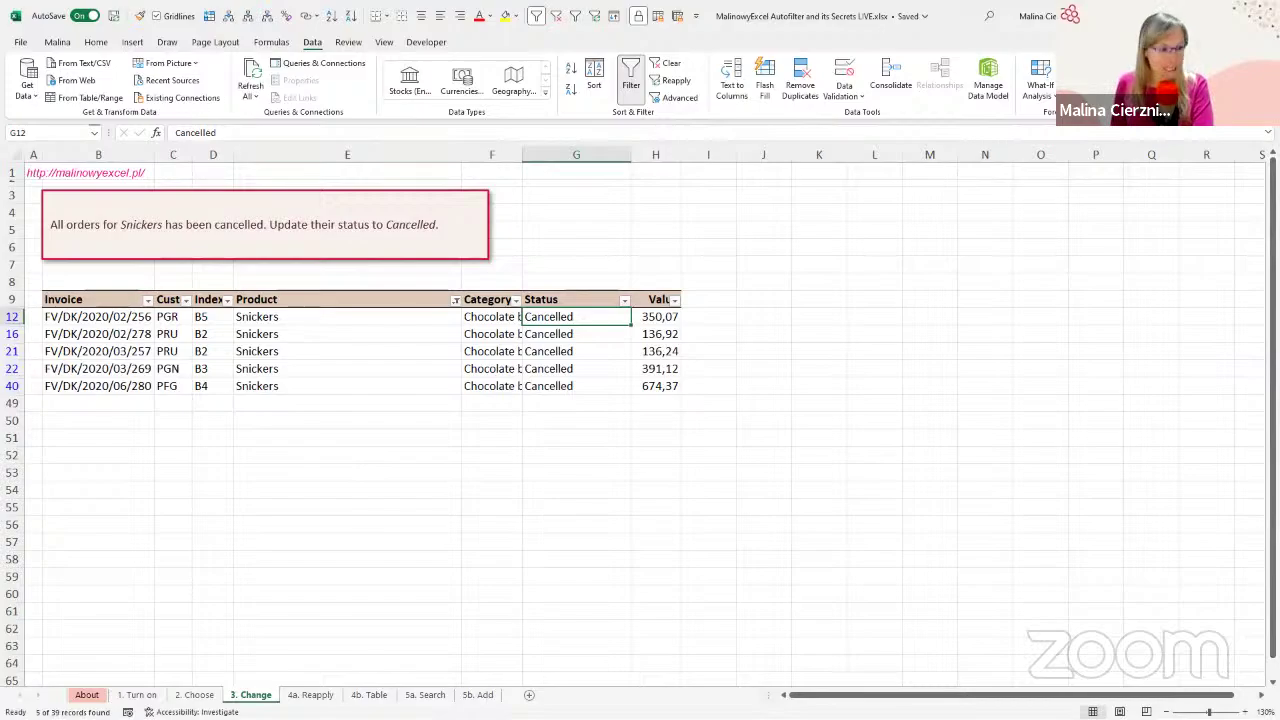
Step: Switch to the Autofilter mind map, expand the Change branch, and go through its notes on dragging, selecting visible cells and filling the selection
key("alt+Tab")
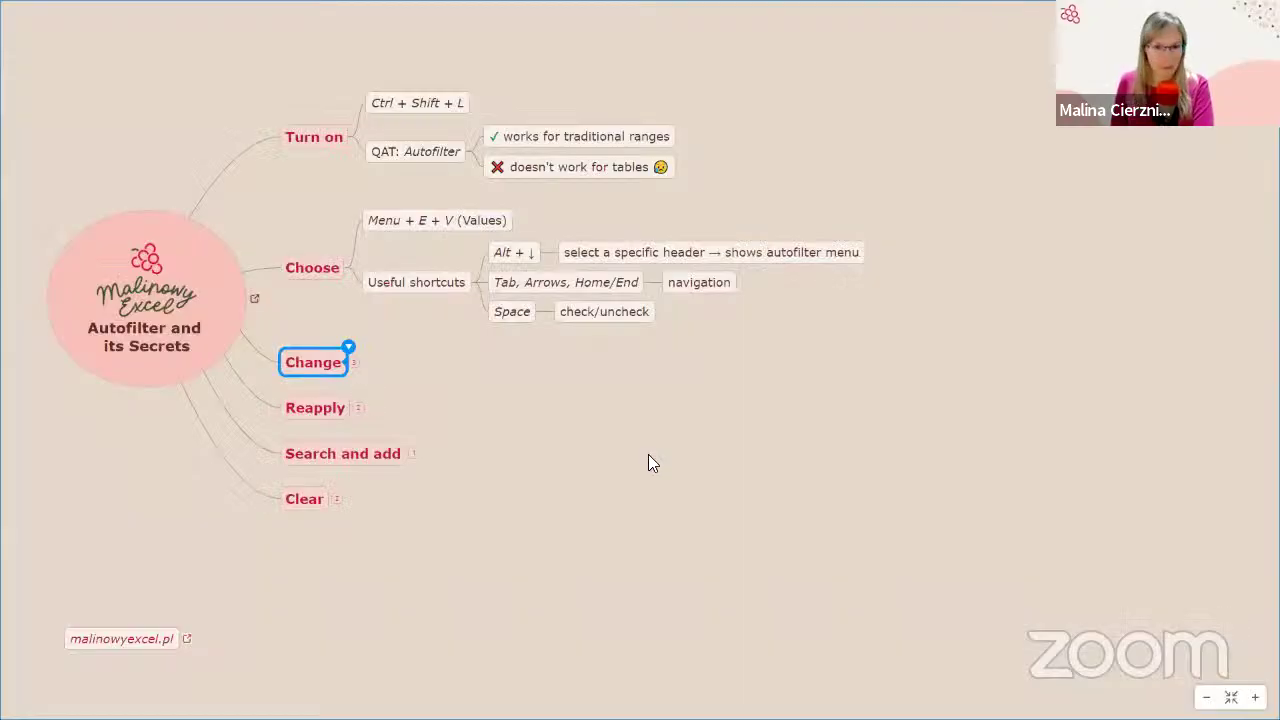
key("ctrl+slash")
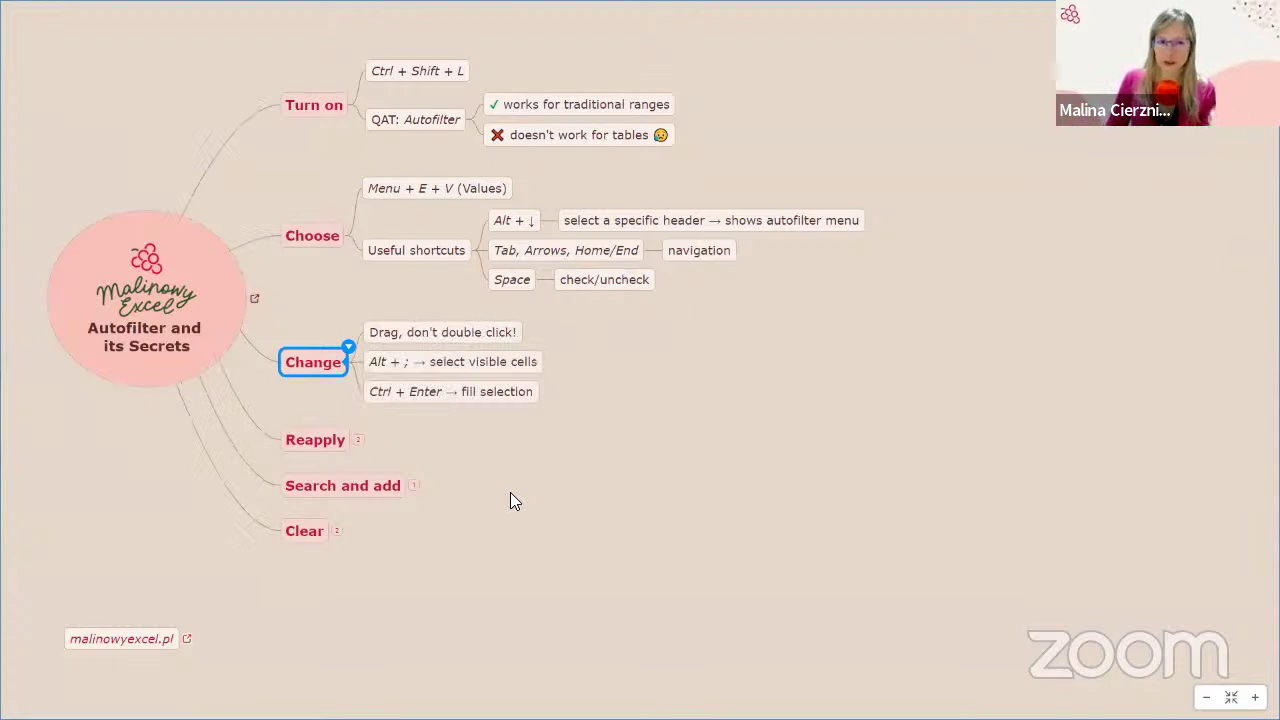
key("Right")
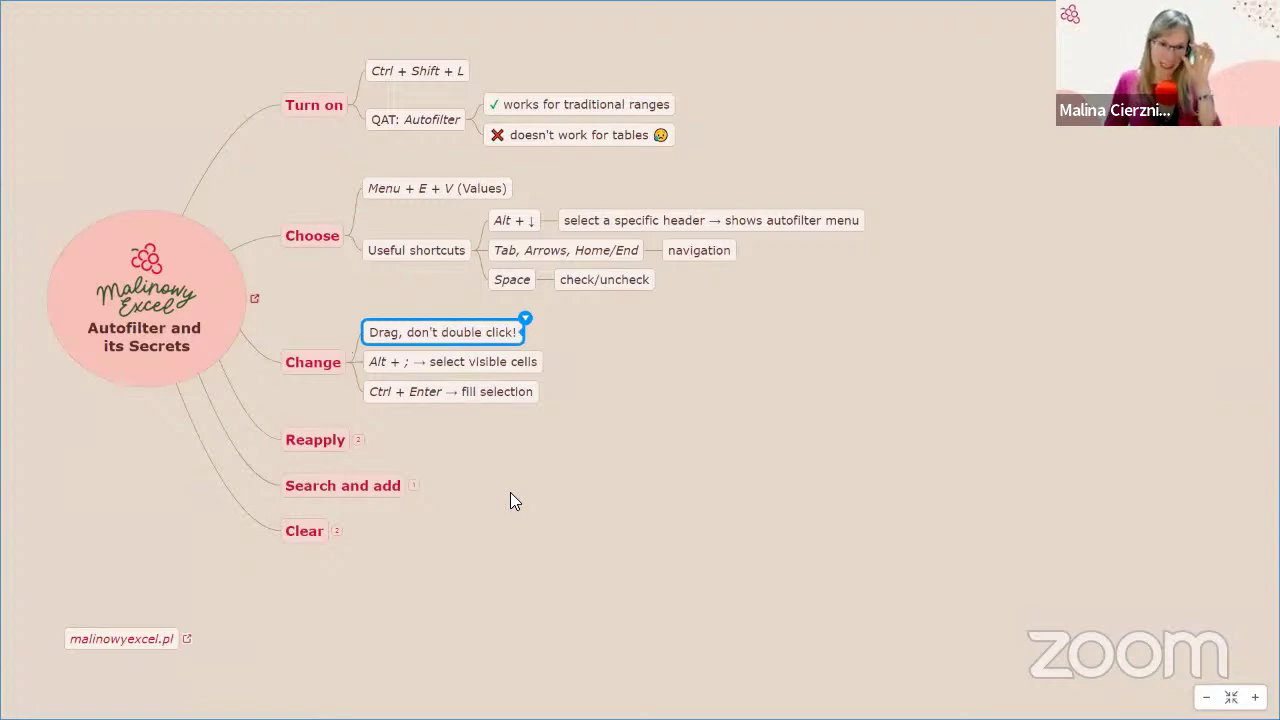
key("Down")
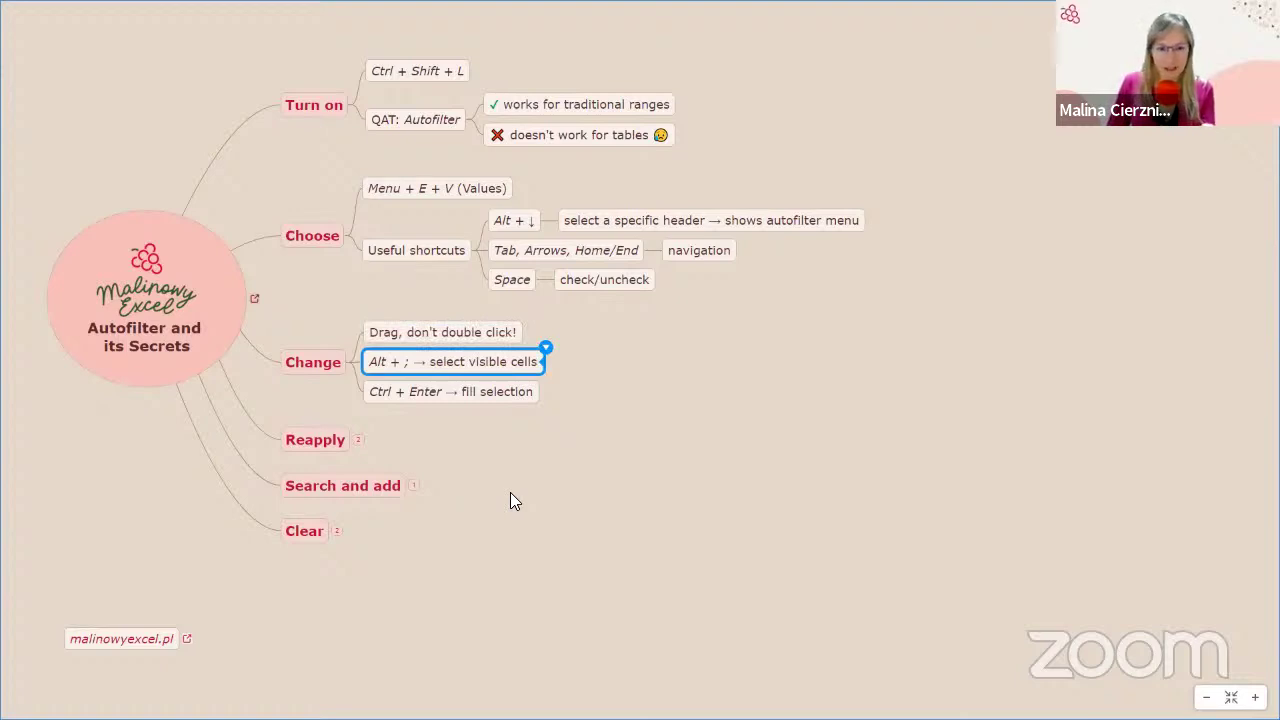
key("Down")
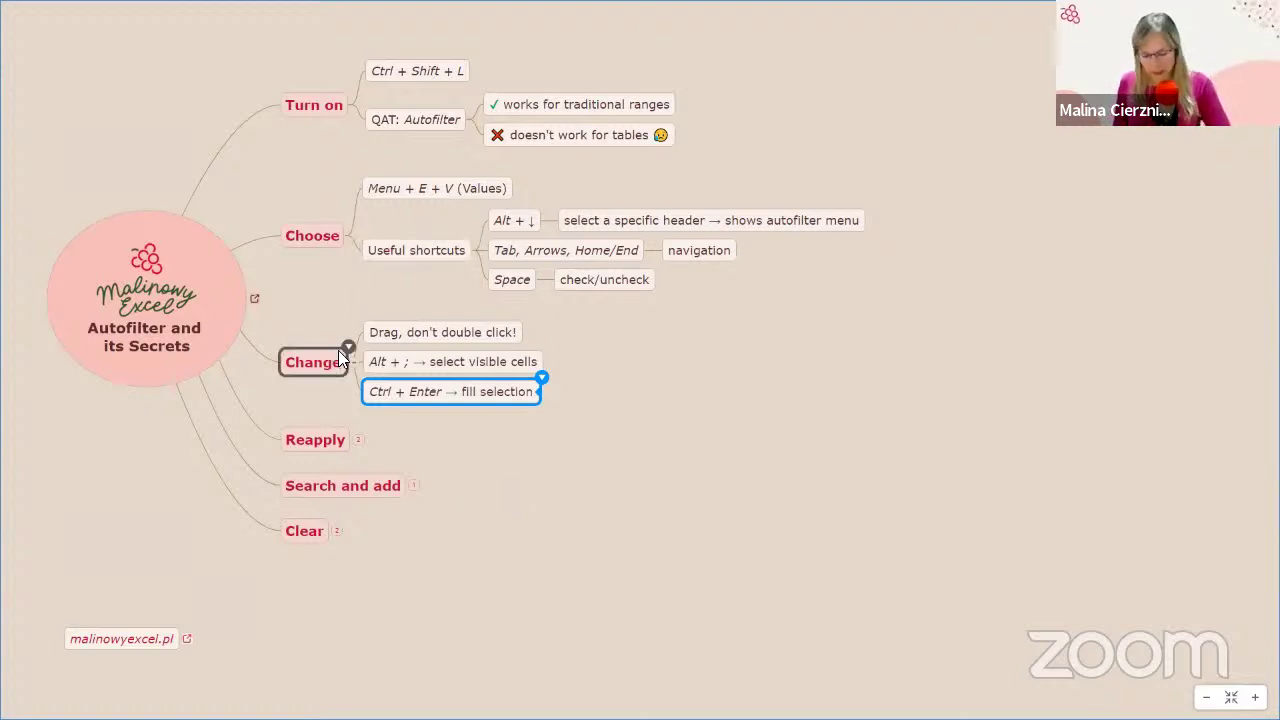
mouse_move(355, 349)
left_mouse_down()
mouse_move(593, 420)
mouse_move(593, 436)
left_mouse_up()
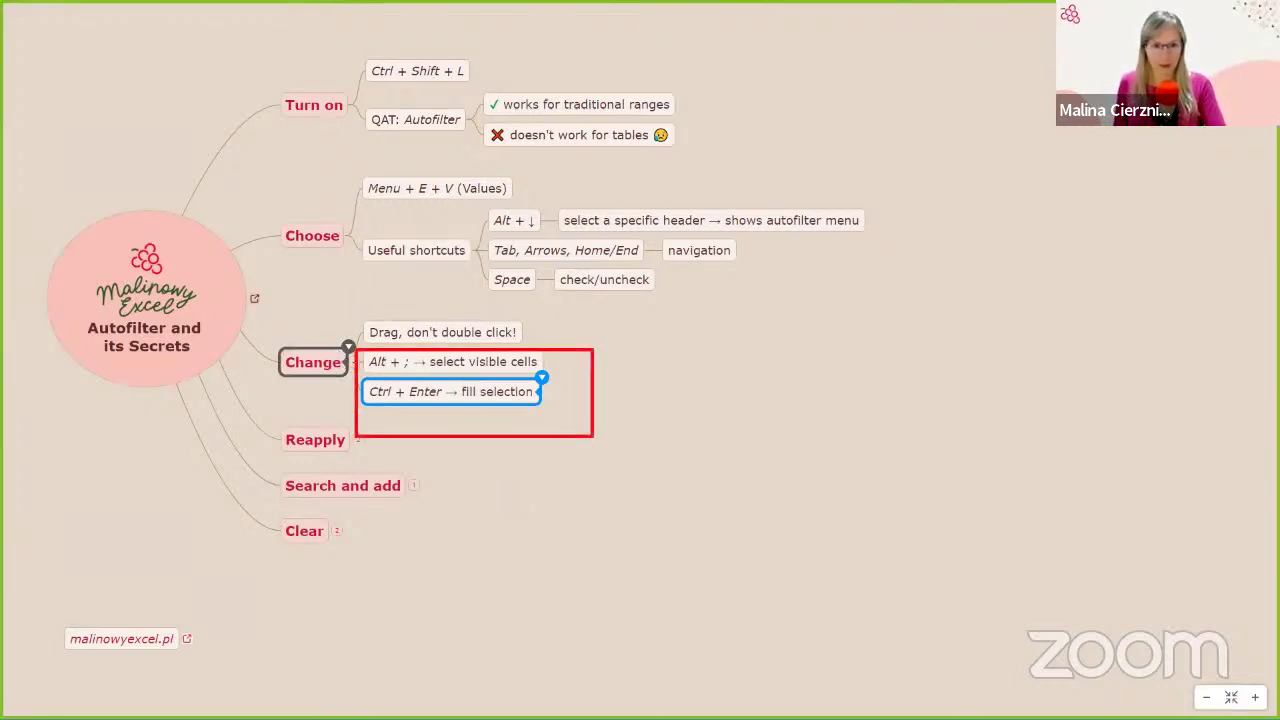
Step: Switch back to Excel, go to the 4a. Reapply sheet, and widen the Date column to fit its dates
key("alt+Tab")
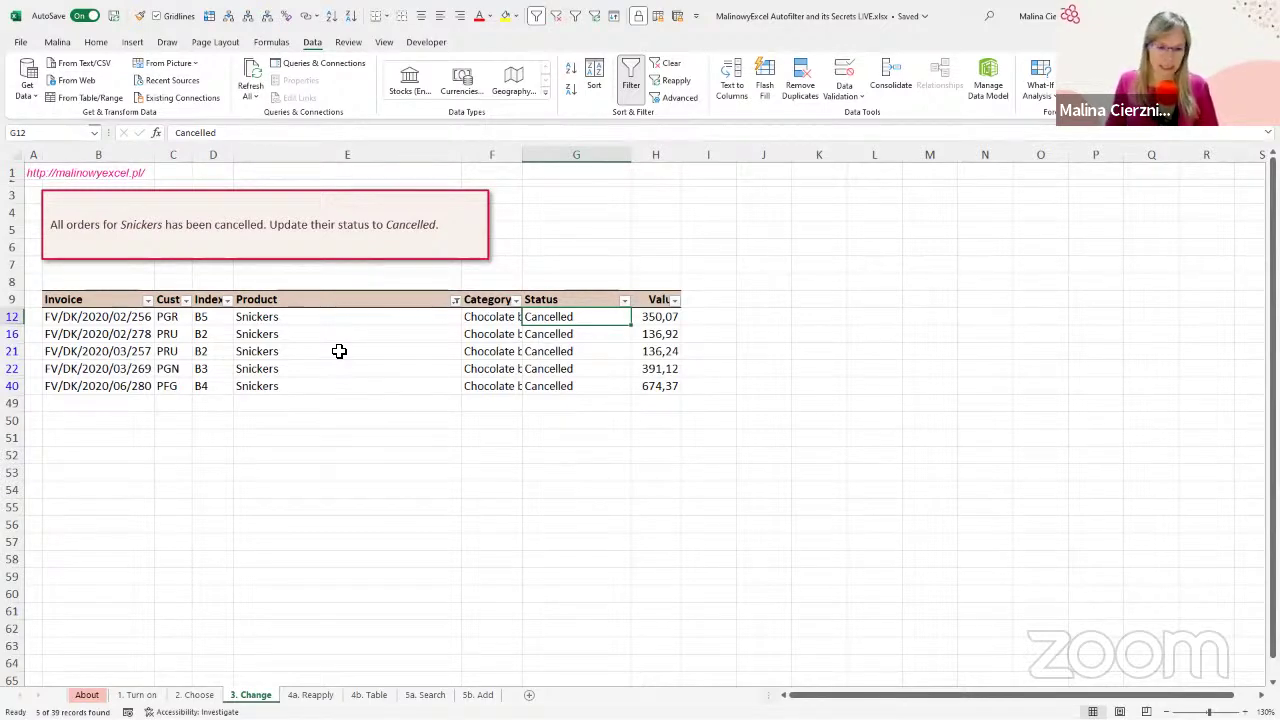
key("ctrl+Page_Down")
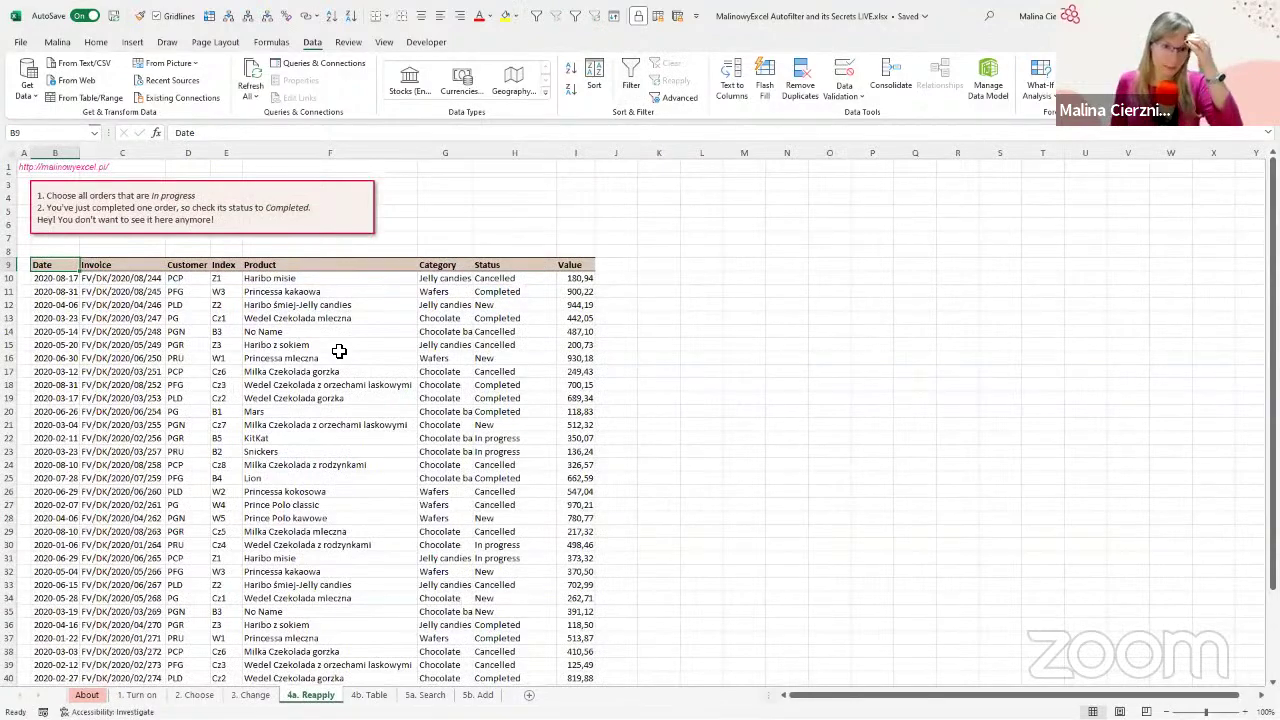
scroll(255, 371, "up", 2, "ctrl")
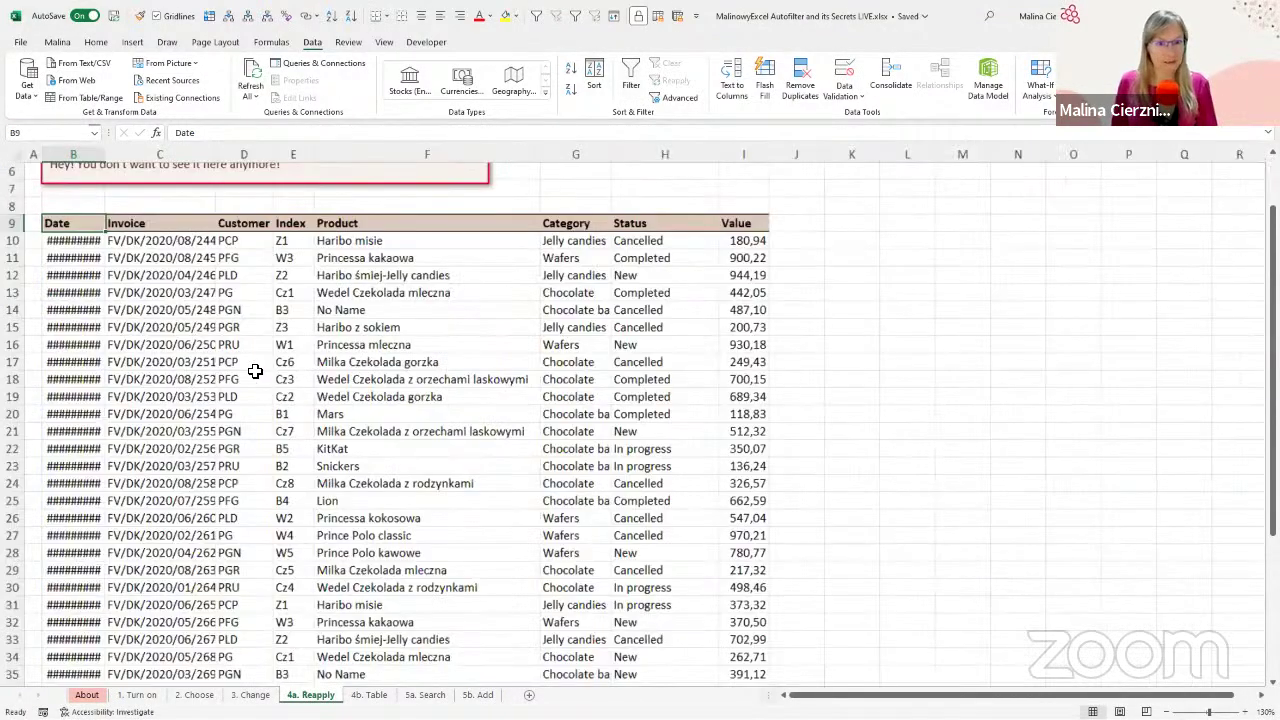
scroll(255, 371, "up", 1, "ctrl")
scroll(255, 371, "up", 2)
left_click_drag(118, 154, 138, 162)
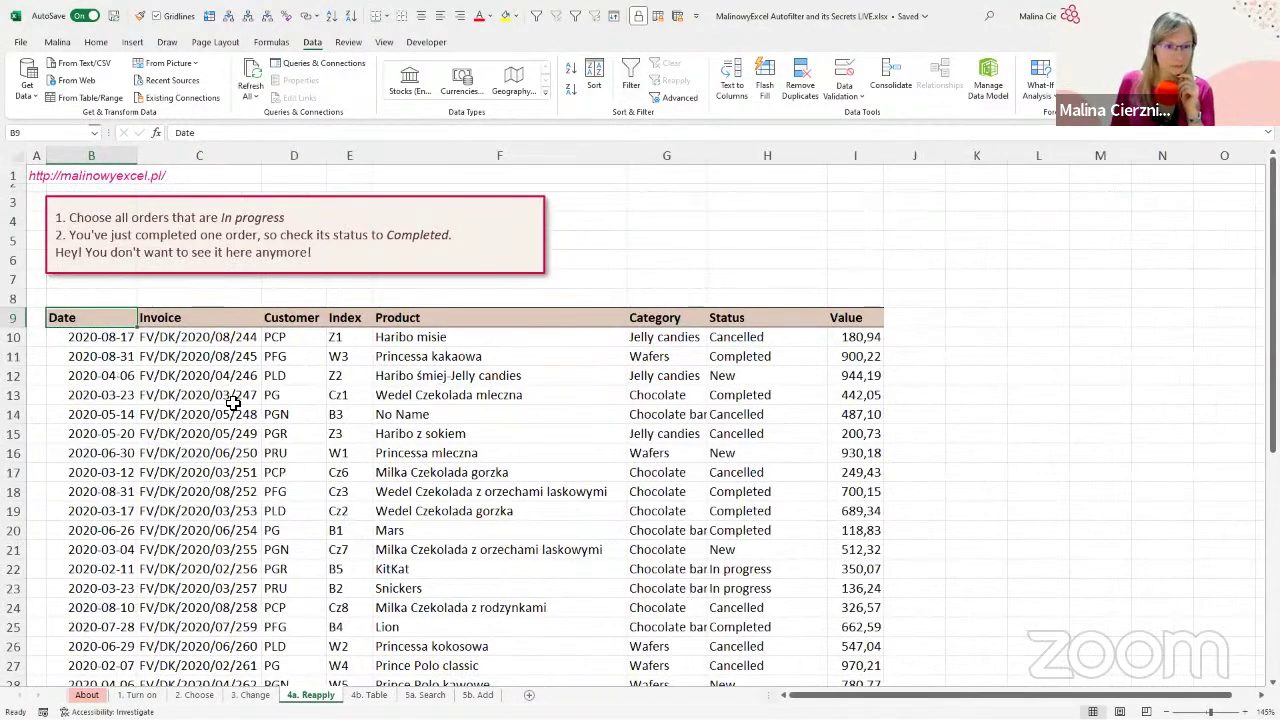
Step: Filter the orders to In progress using the status value of the KitKat order in H22
left_click(233, 400)
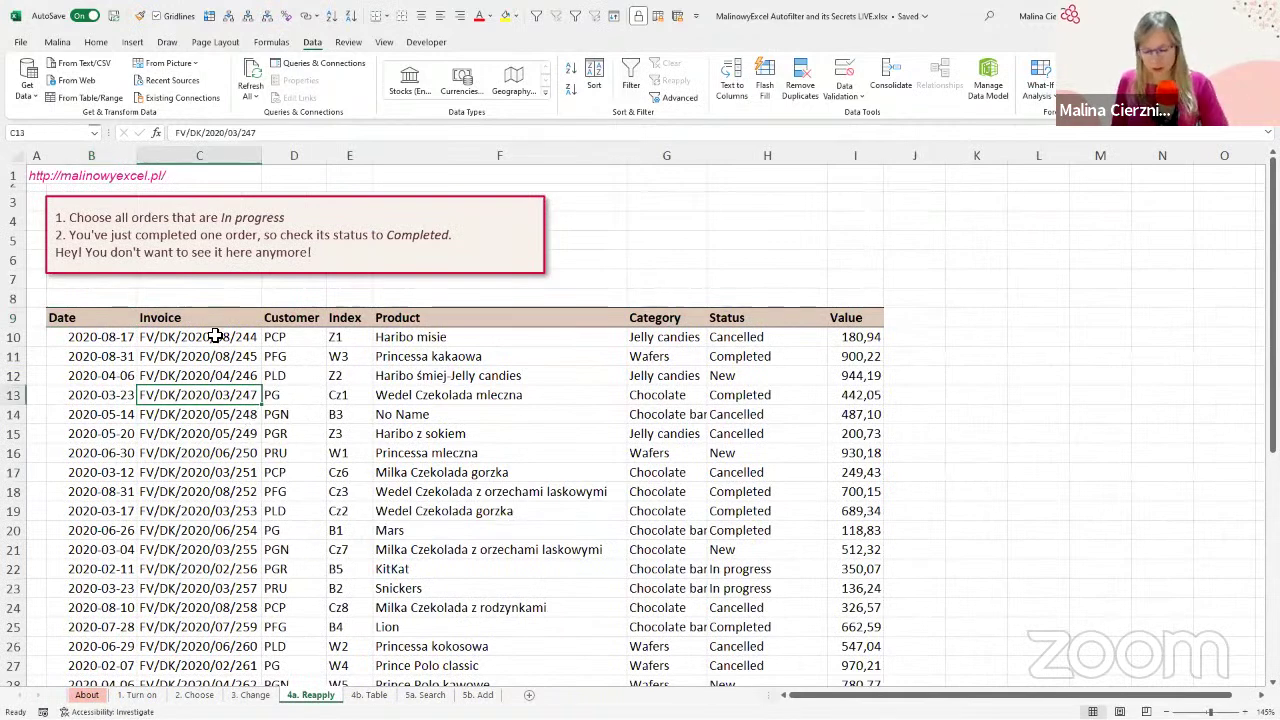
mouse_move(55, 200)
left_mouse_down()
mouse_move(240, 212)
mouse_move(301, 231)
left_mouse_up()
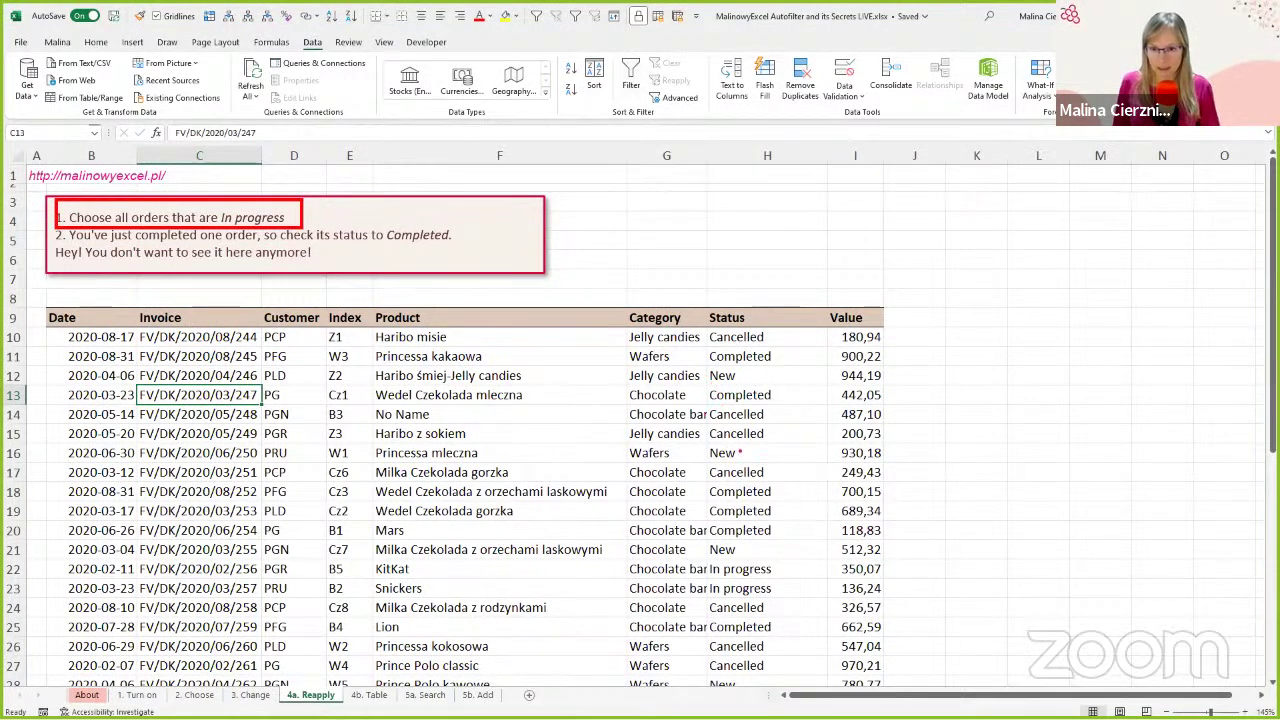
left_click_drag(691, 560, 792, 598)
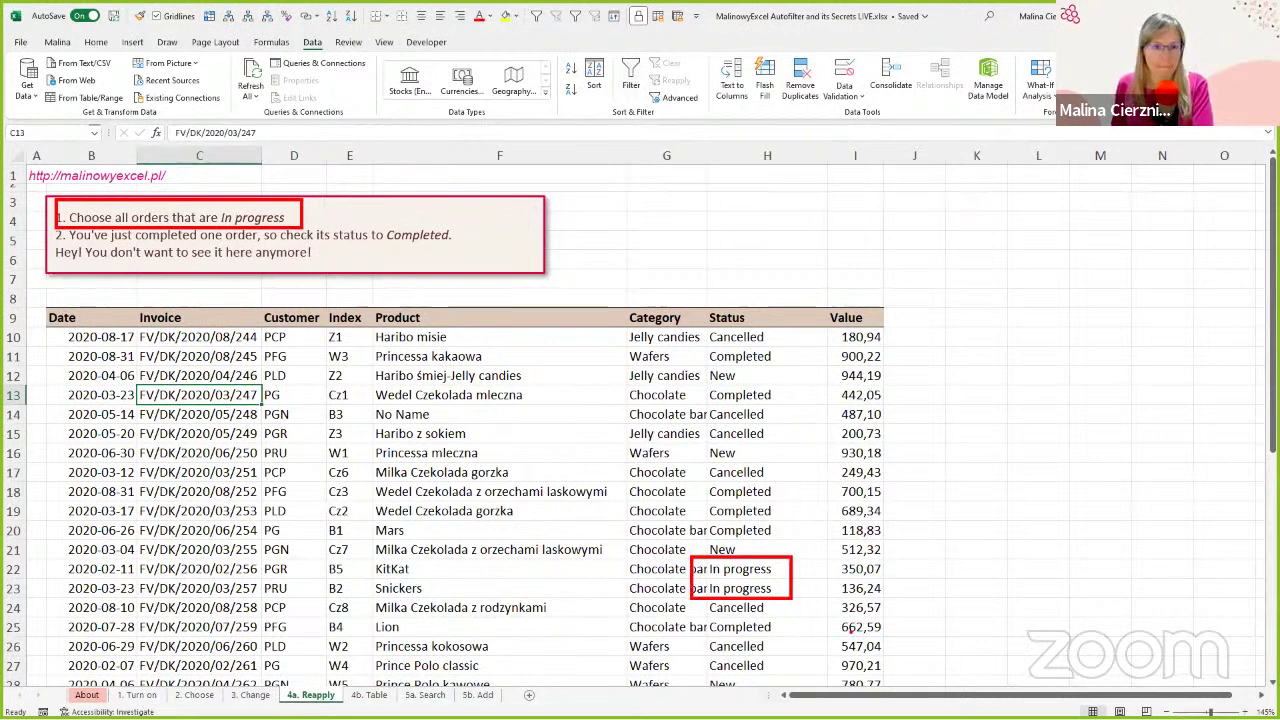
key("Escape")
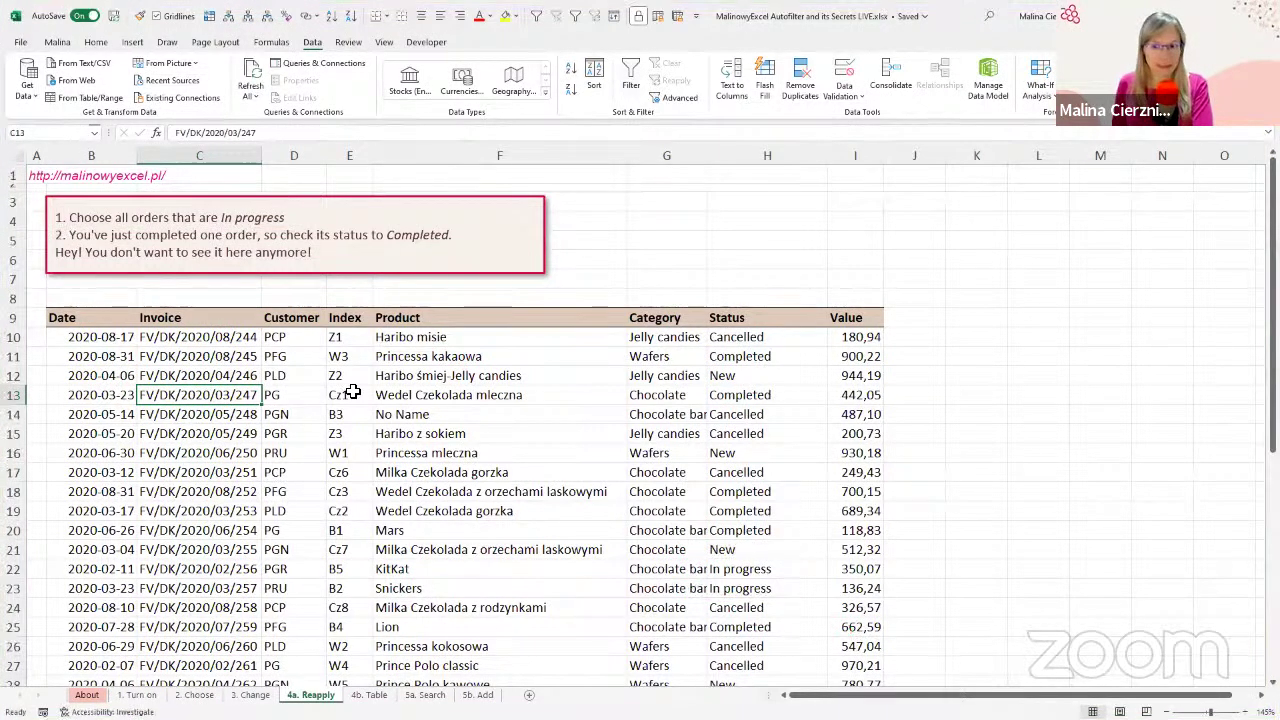
left_click(777, 568)
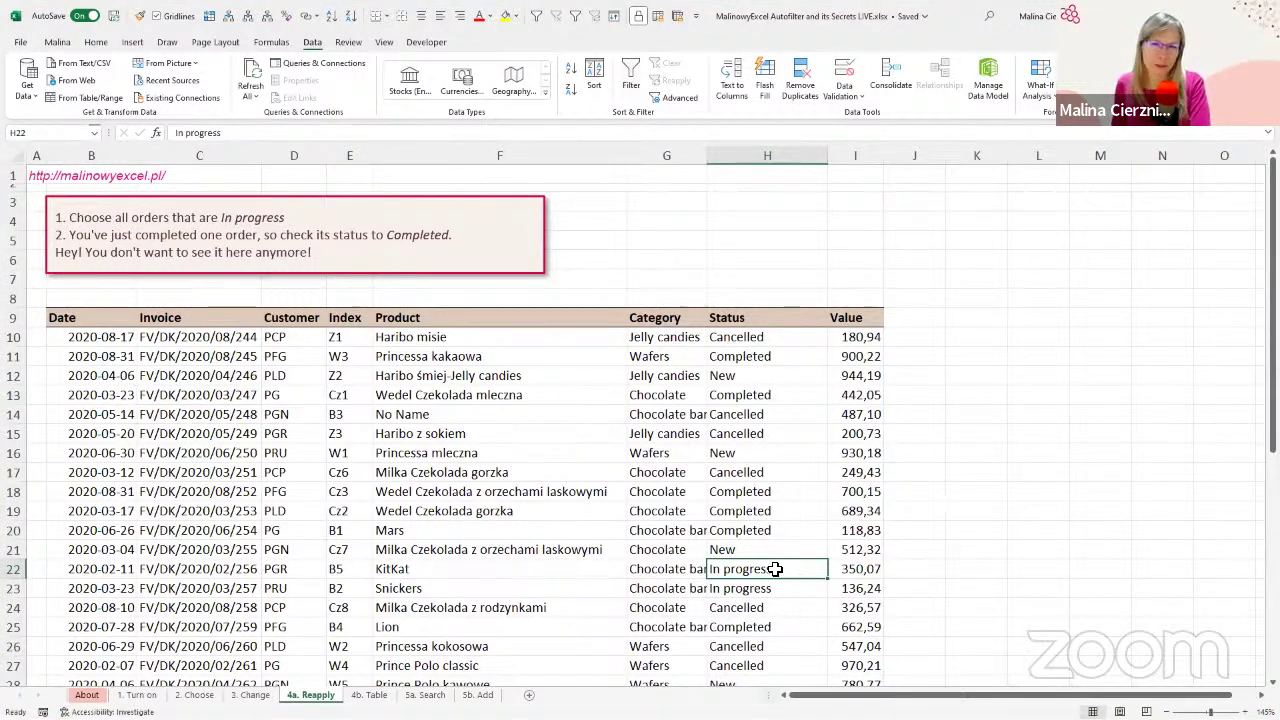
left_click(576, 21)
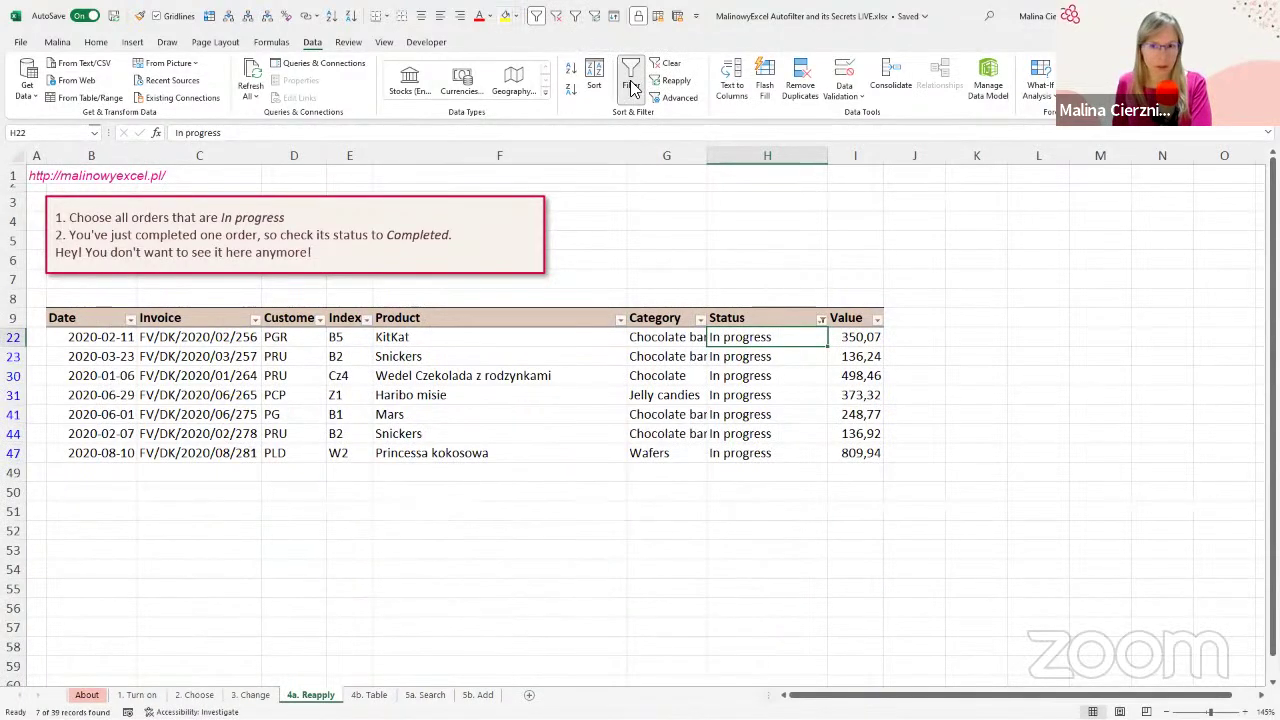
Step: Set the status of the filtered Wedel Czekolada z rodzynkami order, in H30, to Completed
left_click(758, 393)
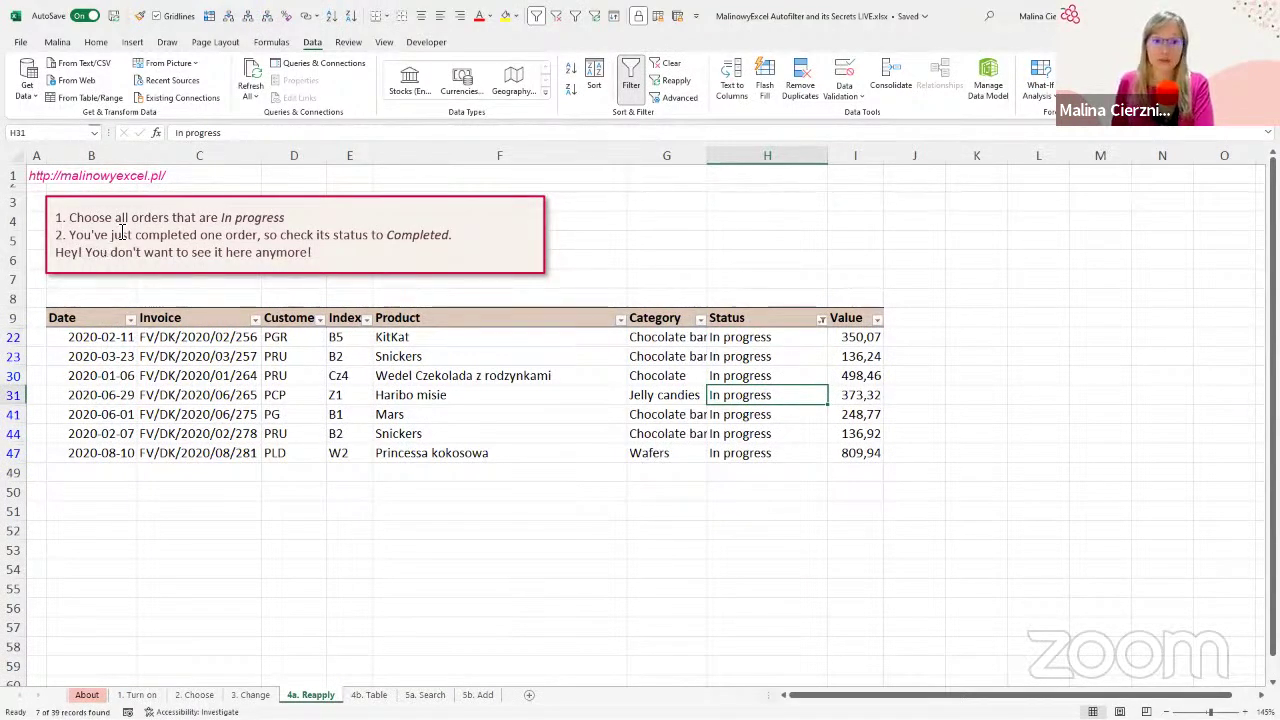
left_click(742, 377)
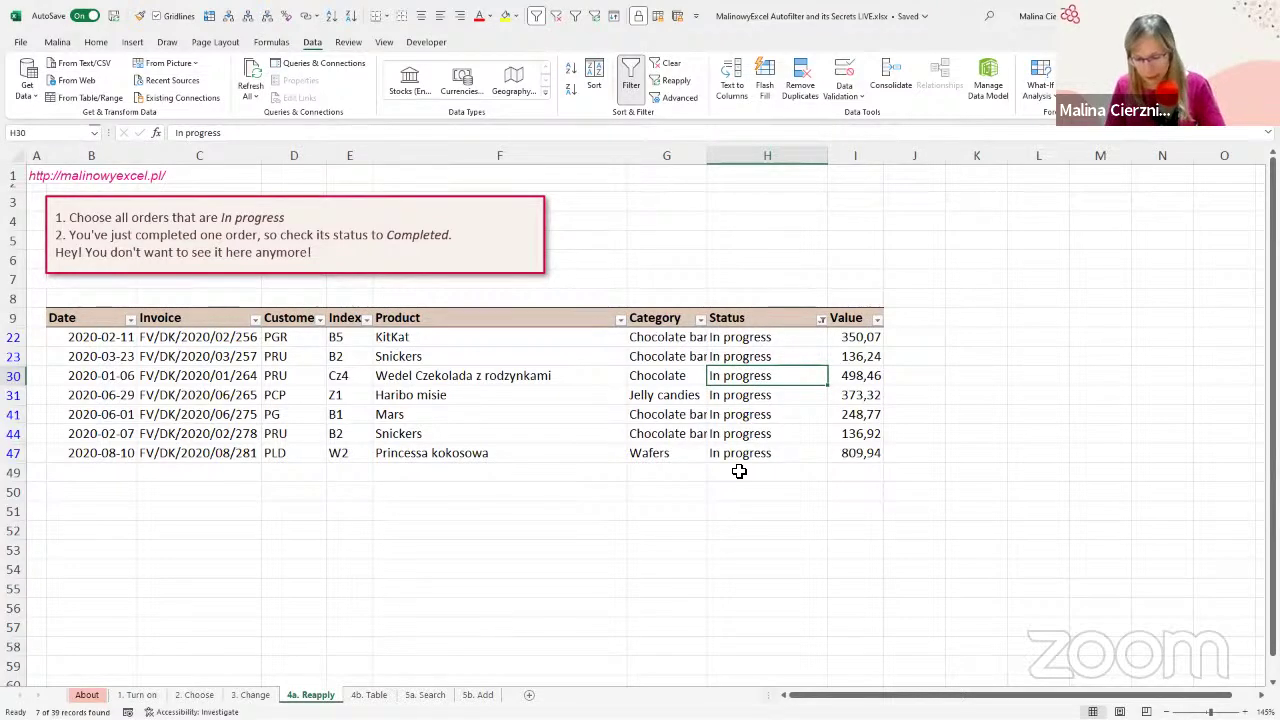
type("Completed")
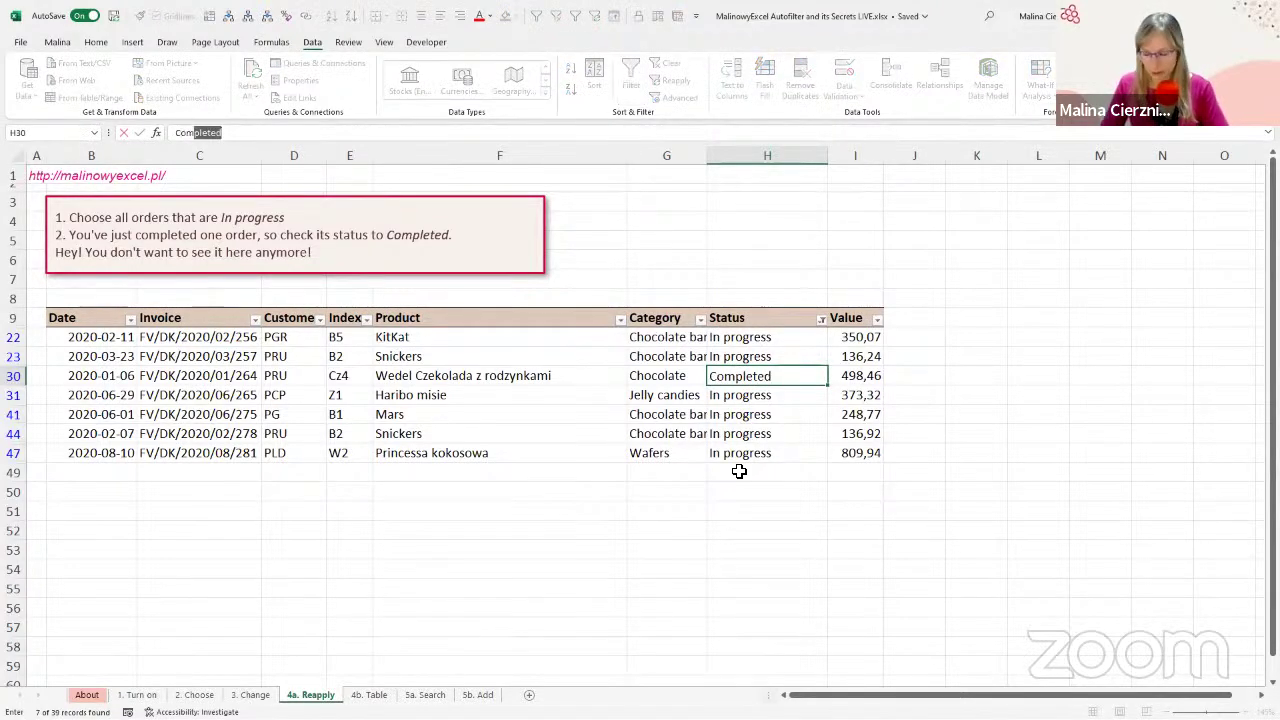
key("Return")
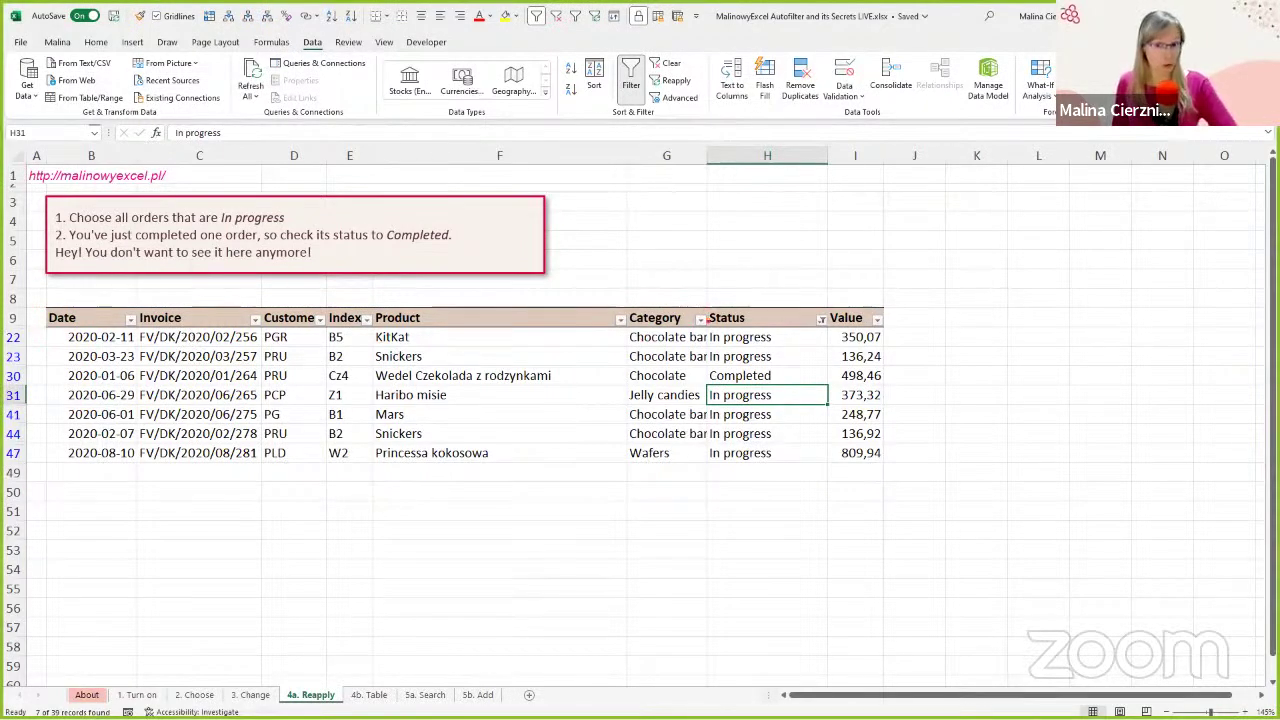
Step: Reapply the In progress filter to the order list to hide the completed order
mouse_move(702, 323)
left_mouse_down()
mouse_move(777, 333)
mouse_move(797, 352)
mouse_move(726, 389)
mouse_move(760, 388)
left_mouse_up()
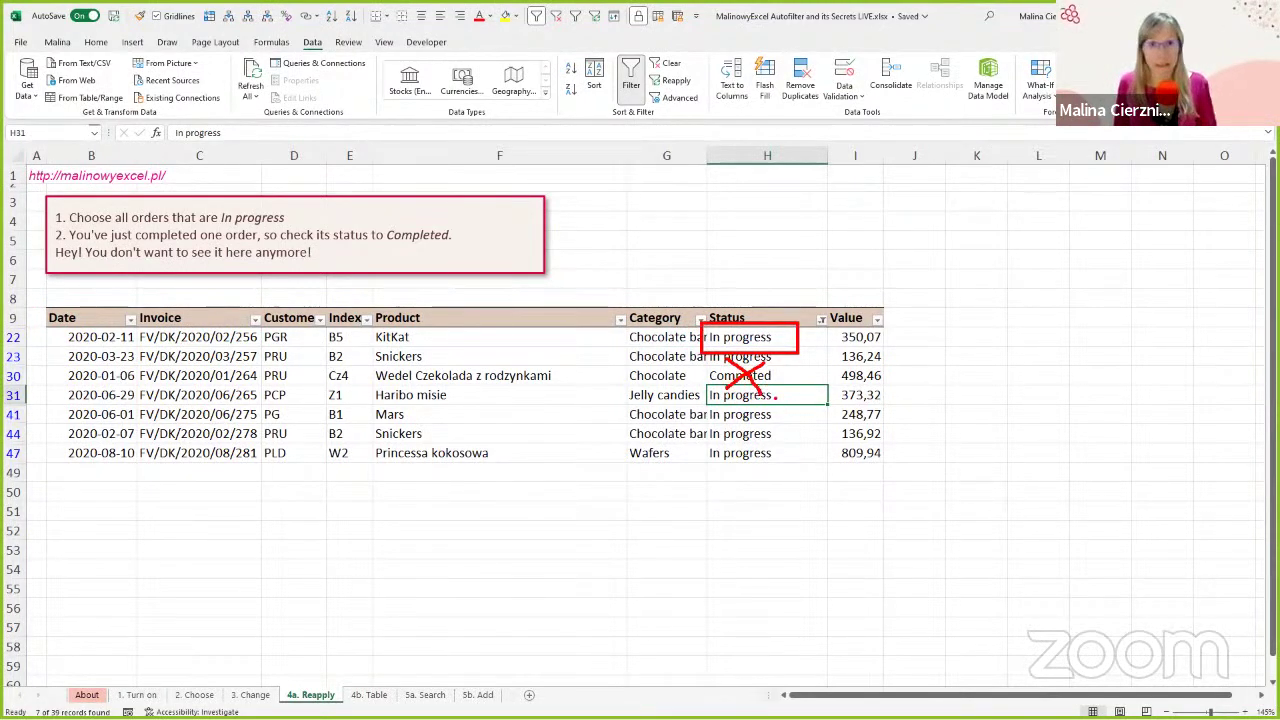
key("Escape")
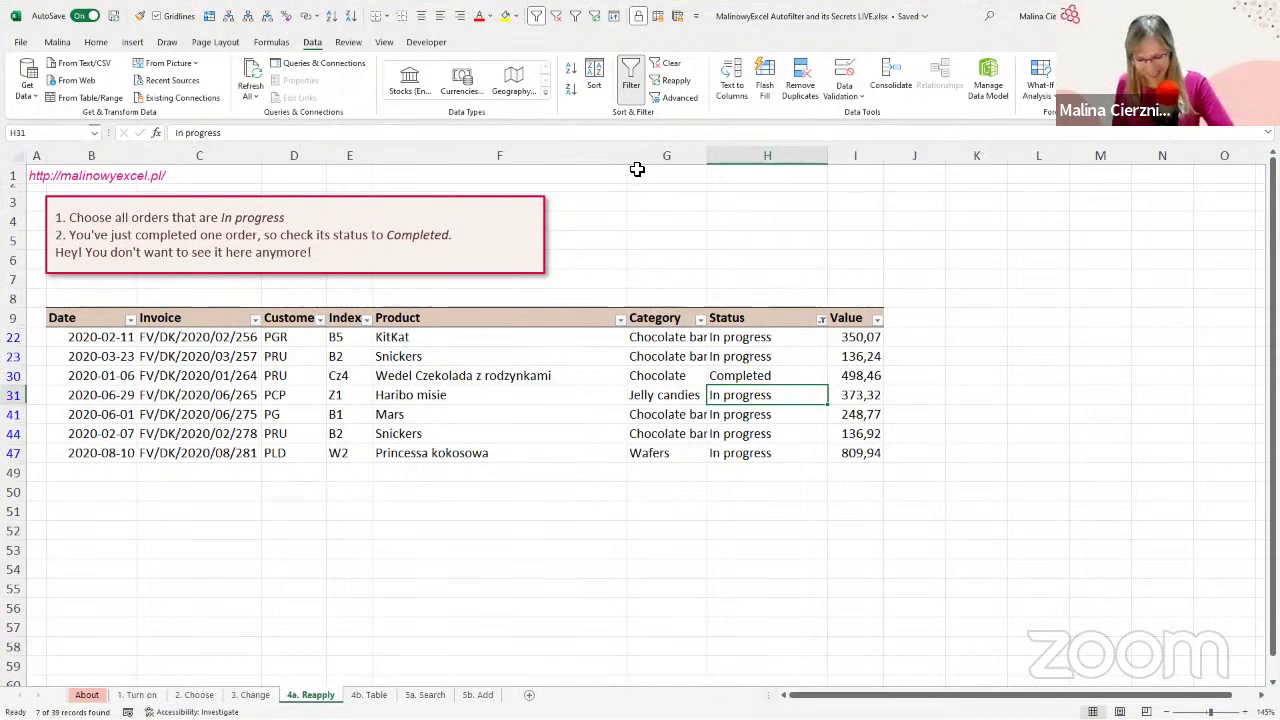
left_click_drag(288, 30, 347, 56)
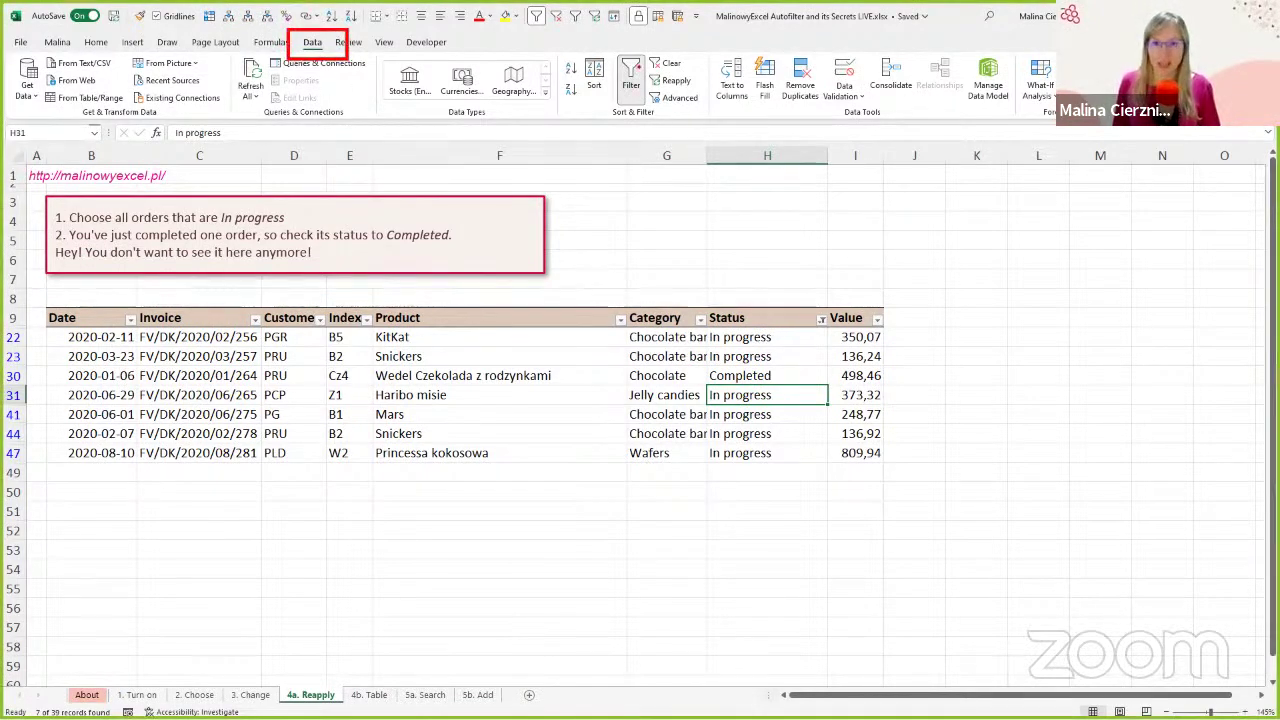
left_click_drag(638, 67, 708, 87)
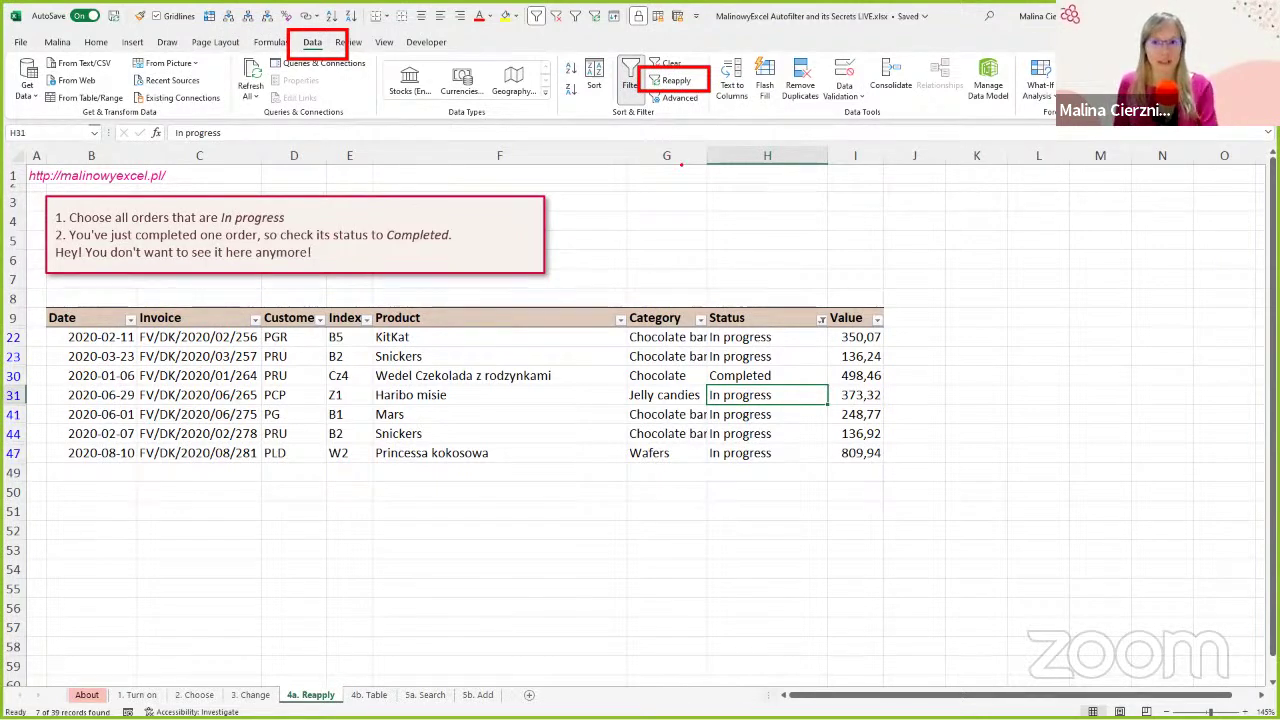
left_click(672, 80)
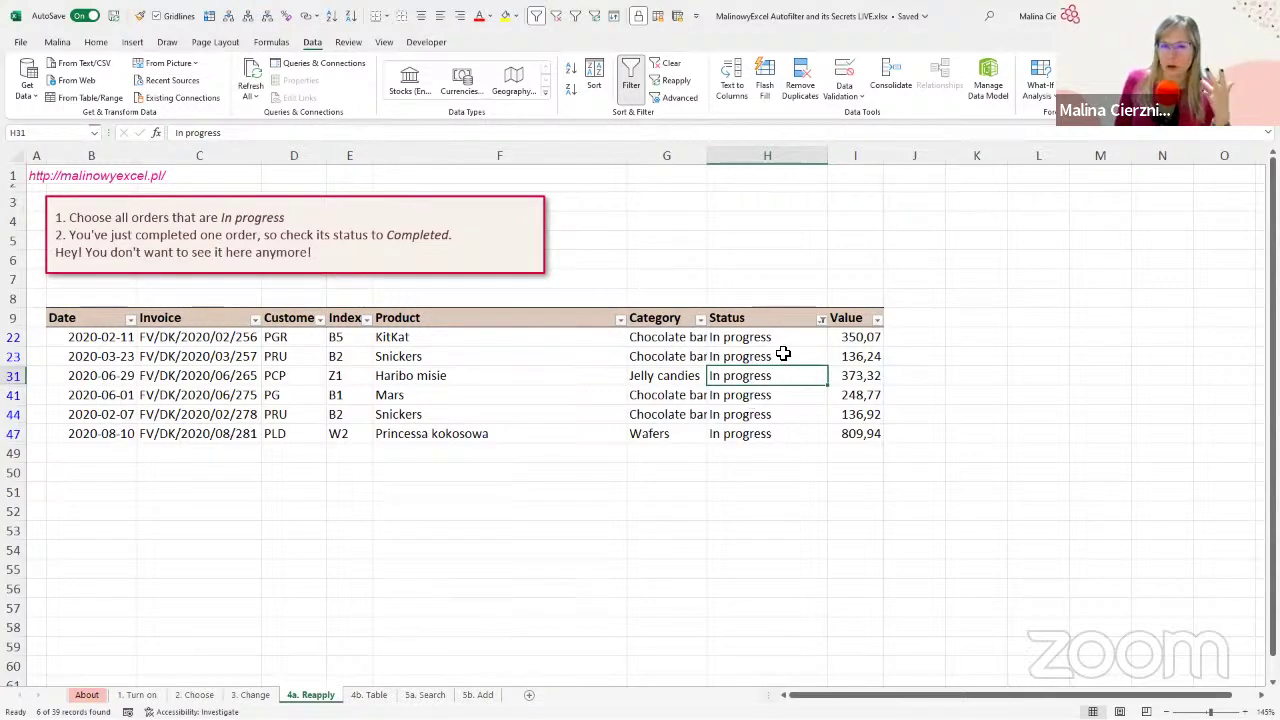
Step: Sort the filtered In progress orders by Value from smallest to largest
left_click(876, 320)
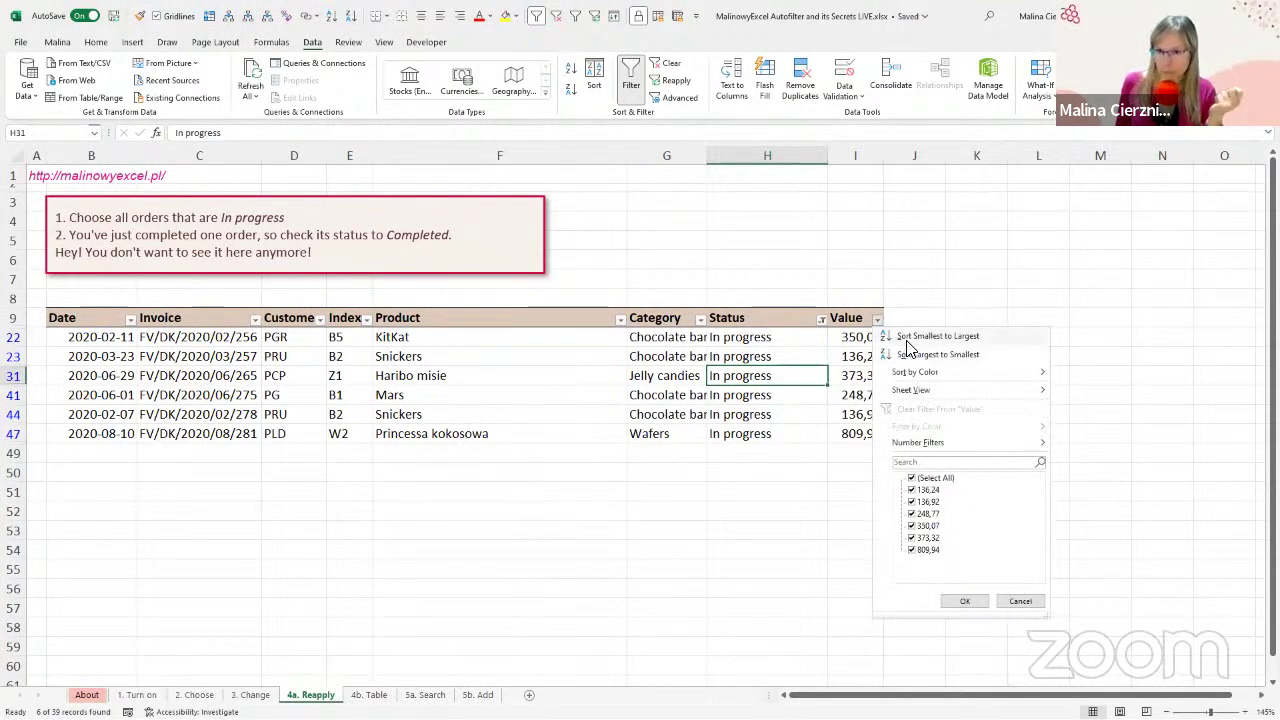
left_click(908, 338)
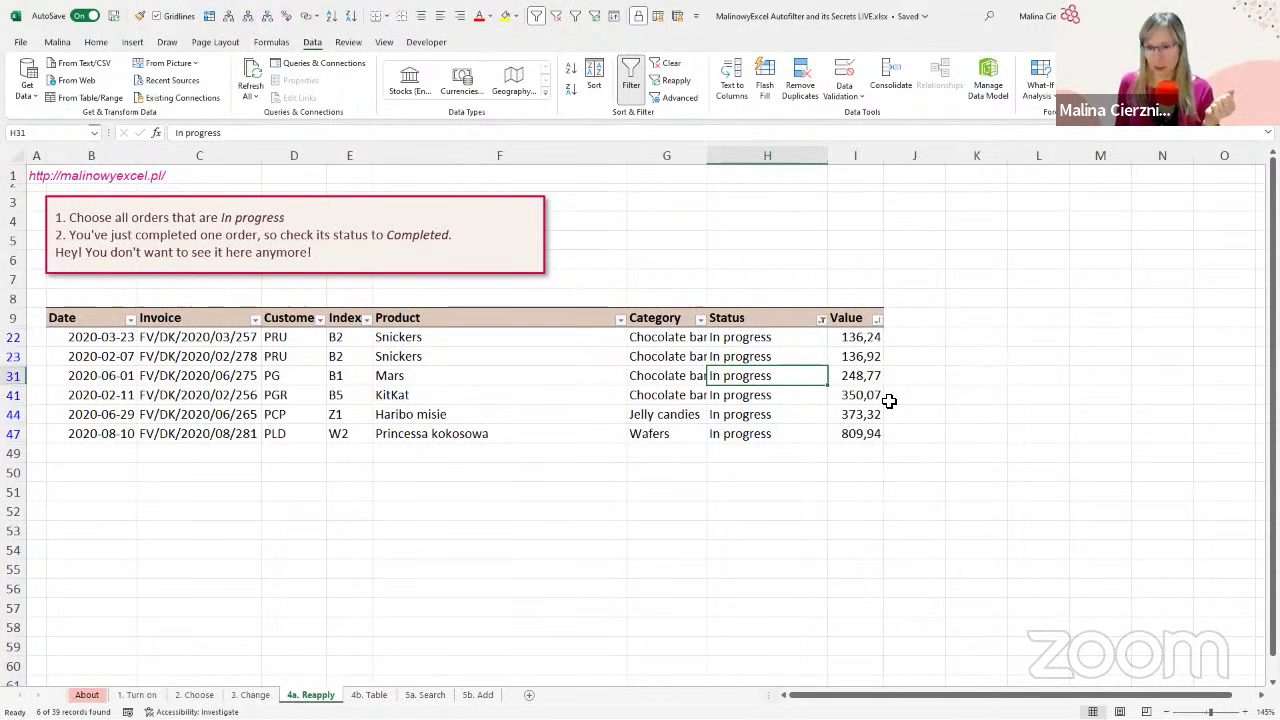
Step: Set the value of the Mars order in I31 to 900 and reapply the filter and sort to the order list
left_click(860, 377)
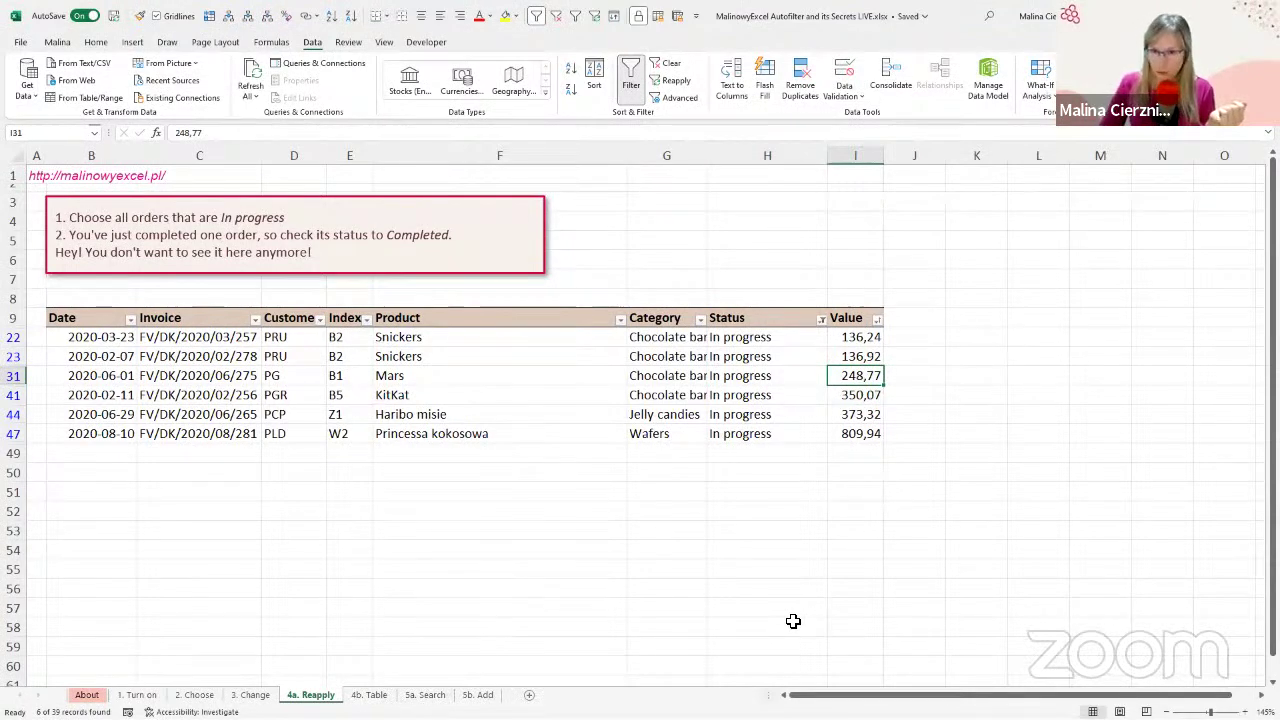
type("900")
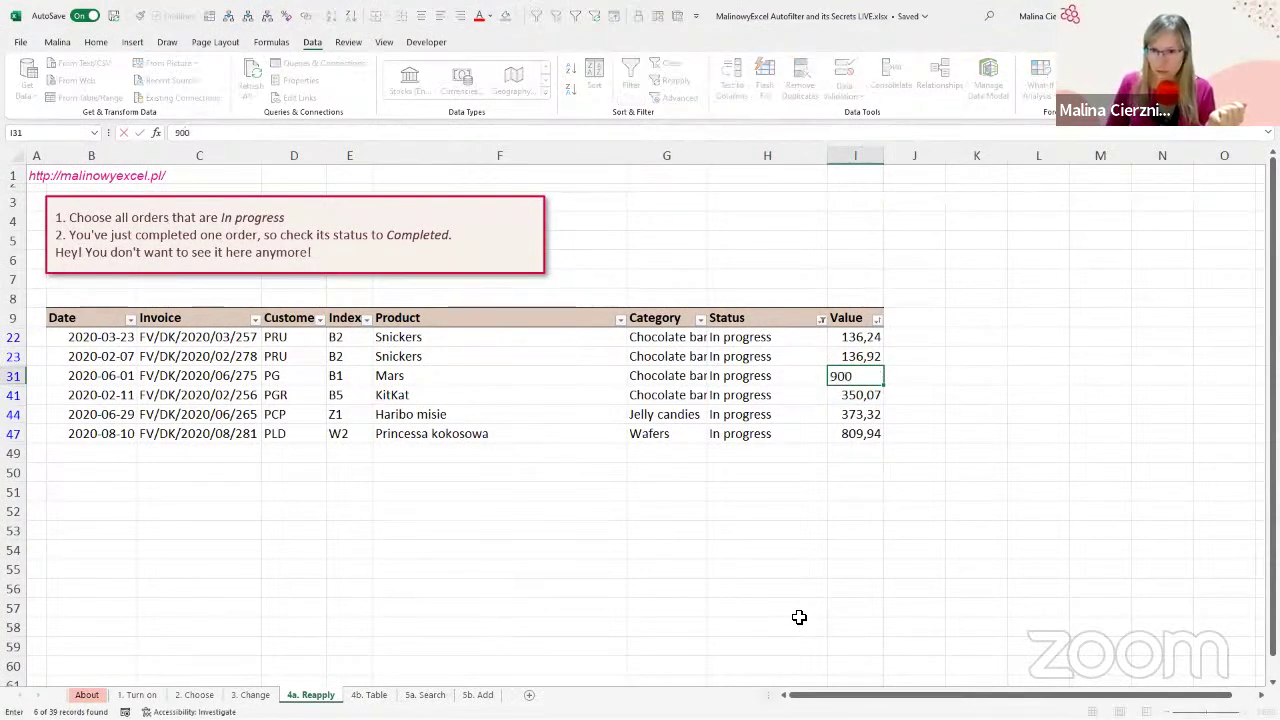
key("Return")
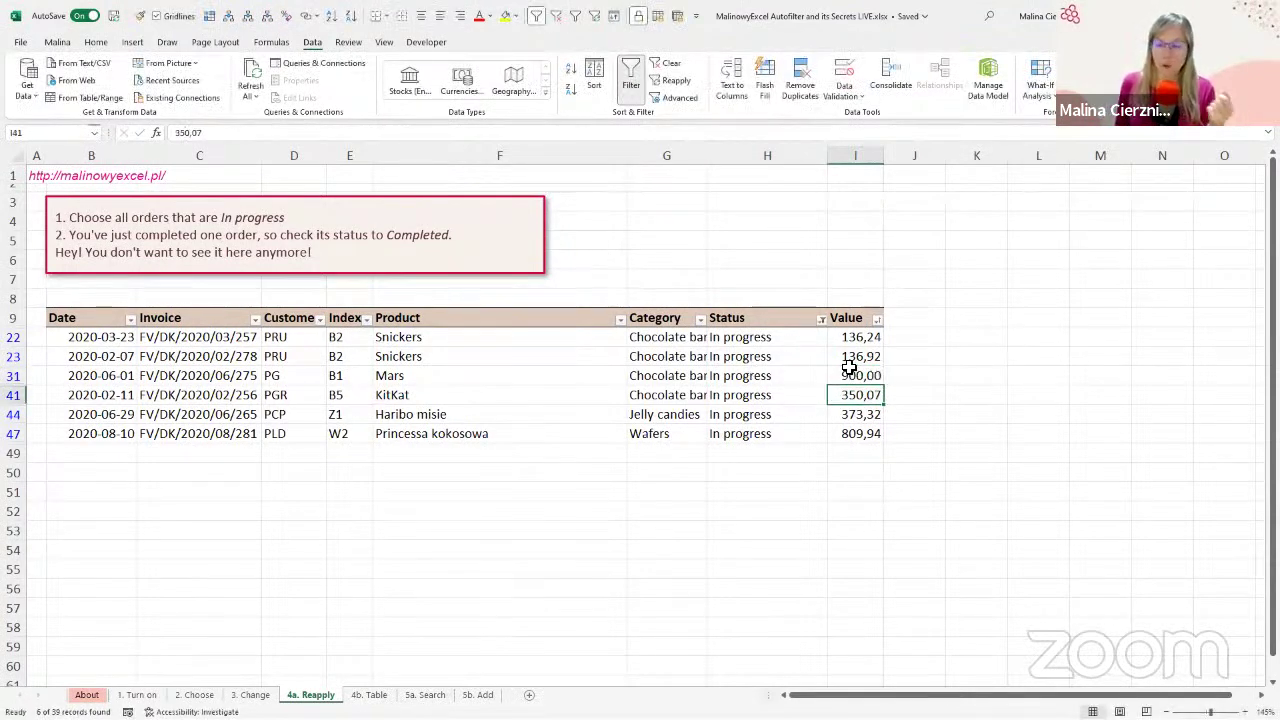
left_click(684, 82)
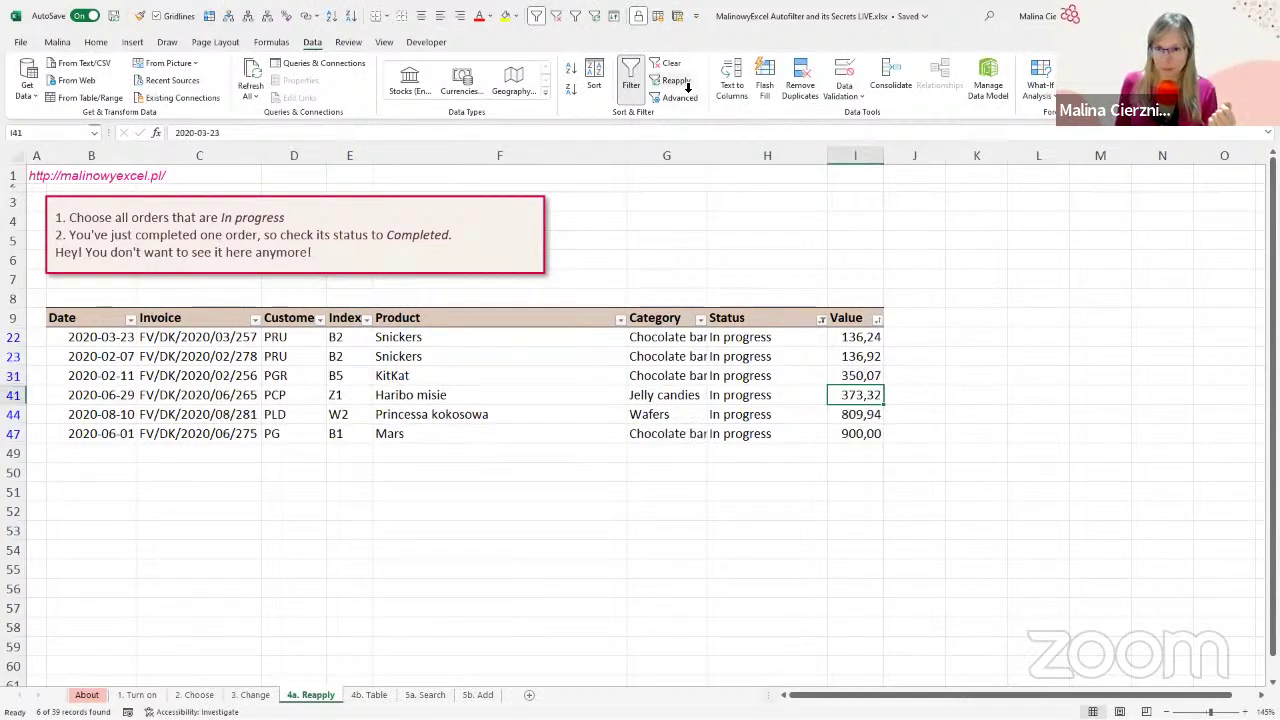
left_click(862, 432)
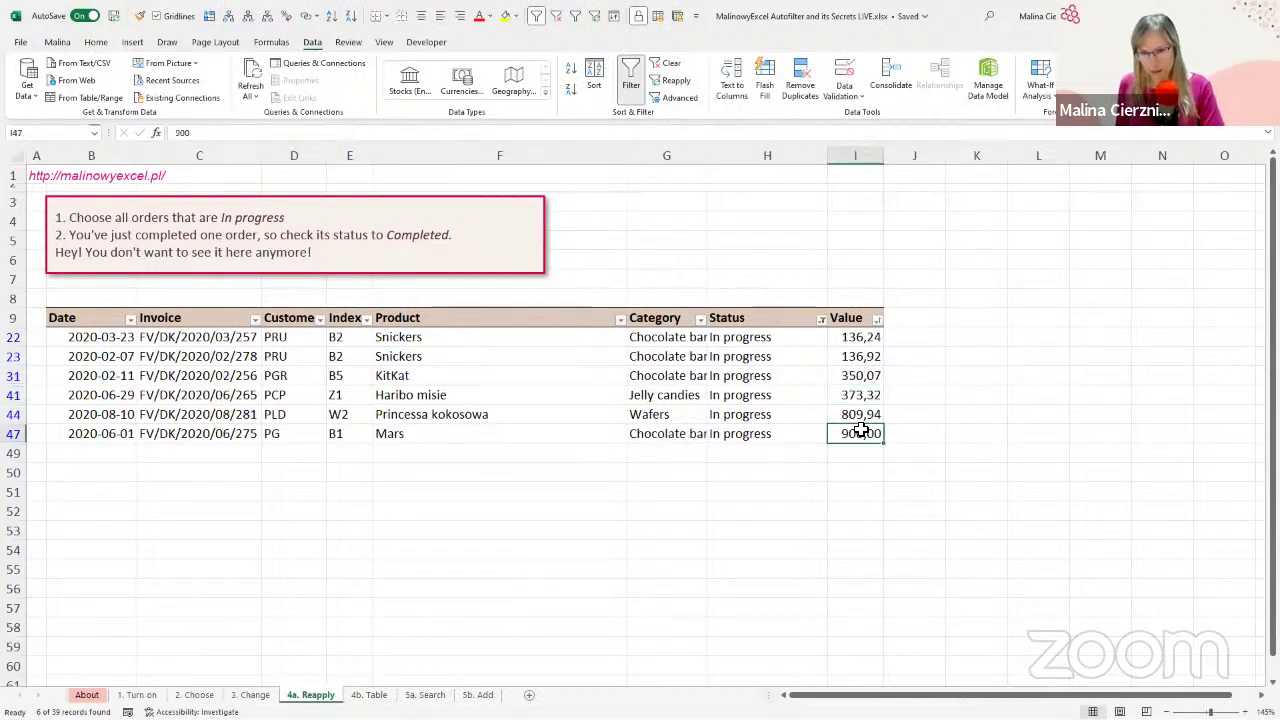
key("ctrl+2")
mouse_move(819, 419)
left_mouse_down()
mouse_move(893, 460)
mouse_move(964, 664)
left_mouse_up()
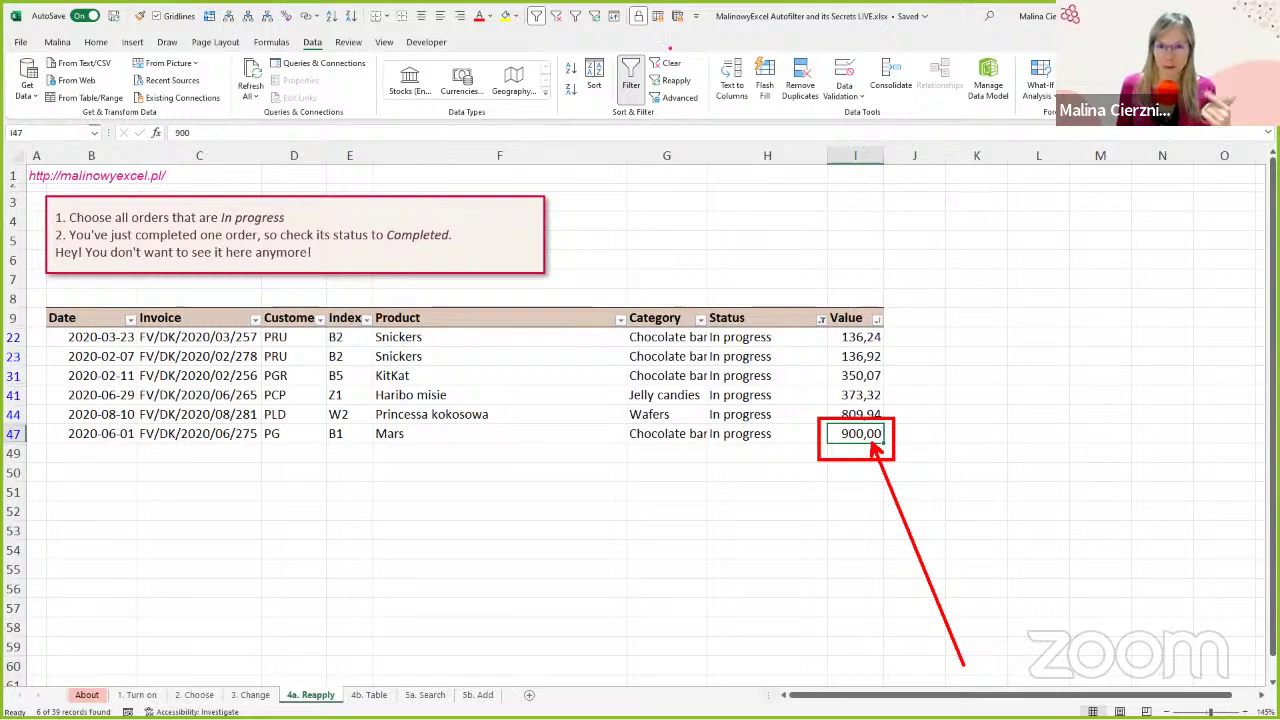
left_click_drag(643, 65, 697, 93)
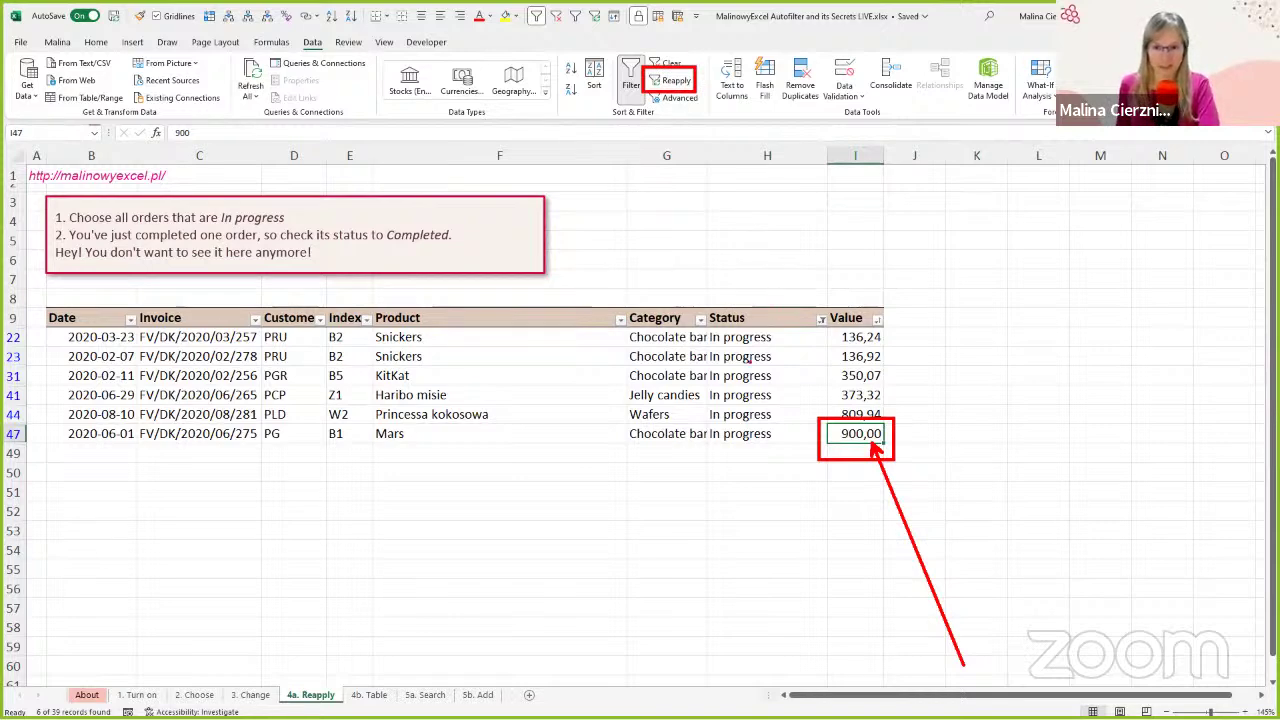
left_click(795, 436)
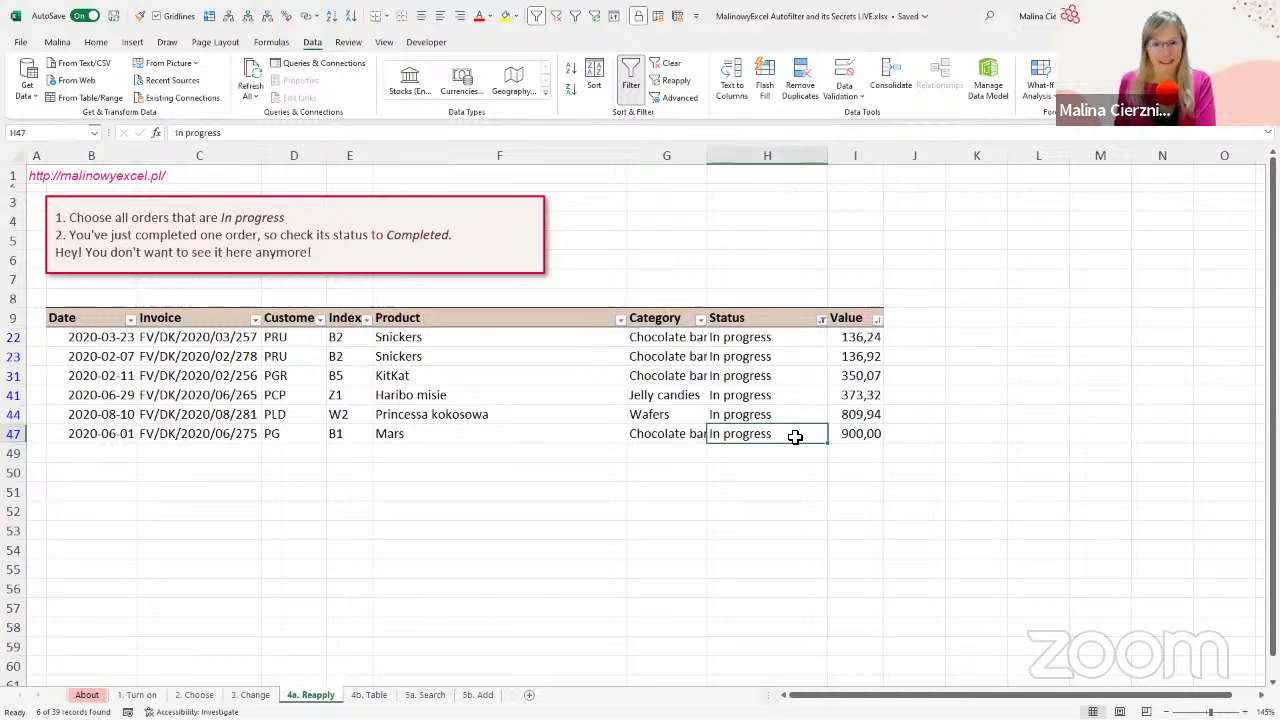
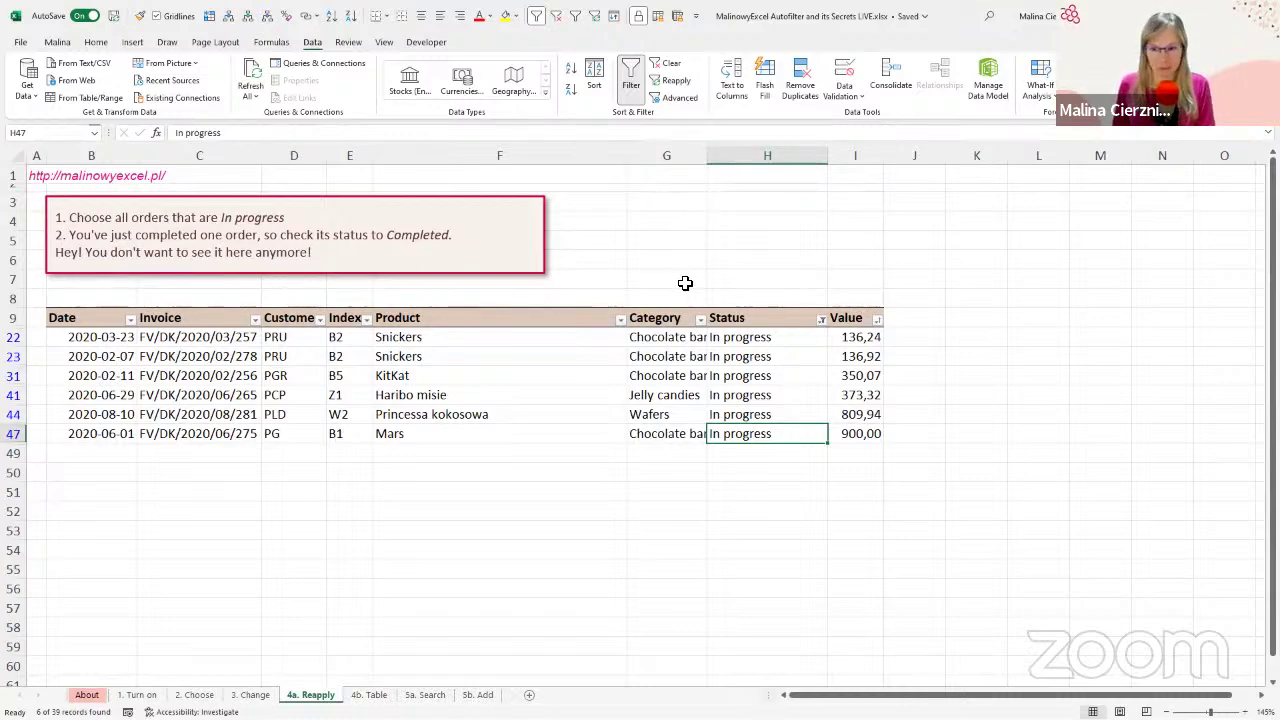
Step: Switch to the mind map, expand the Reapply branch and mark its two entries with temporary arrows
key("alt+Tab")
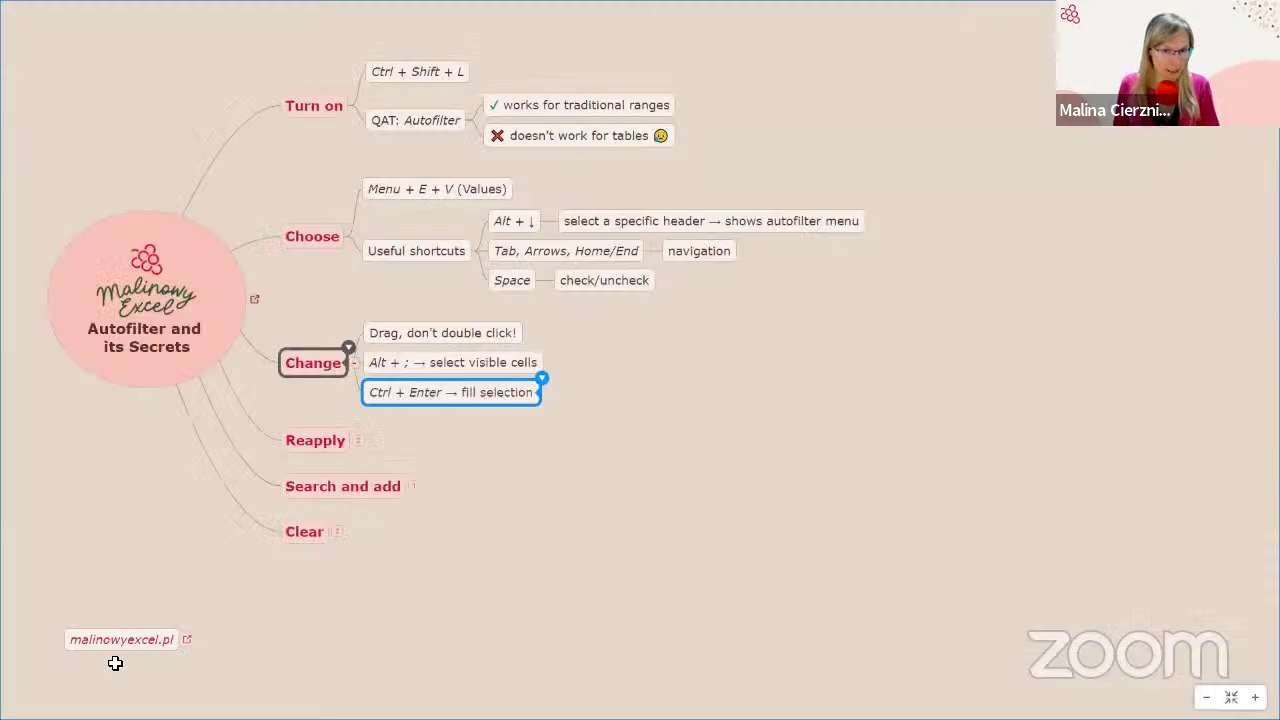
left_click(294, 446)
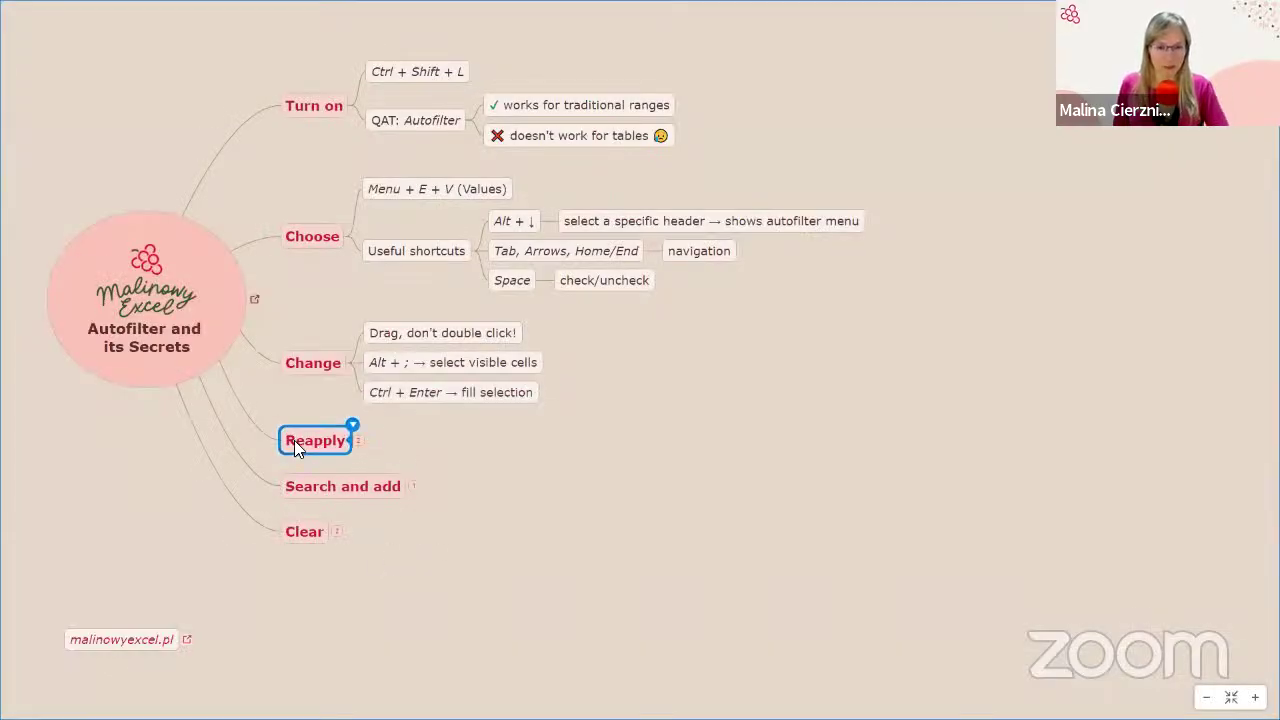
key("space")
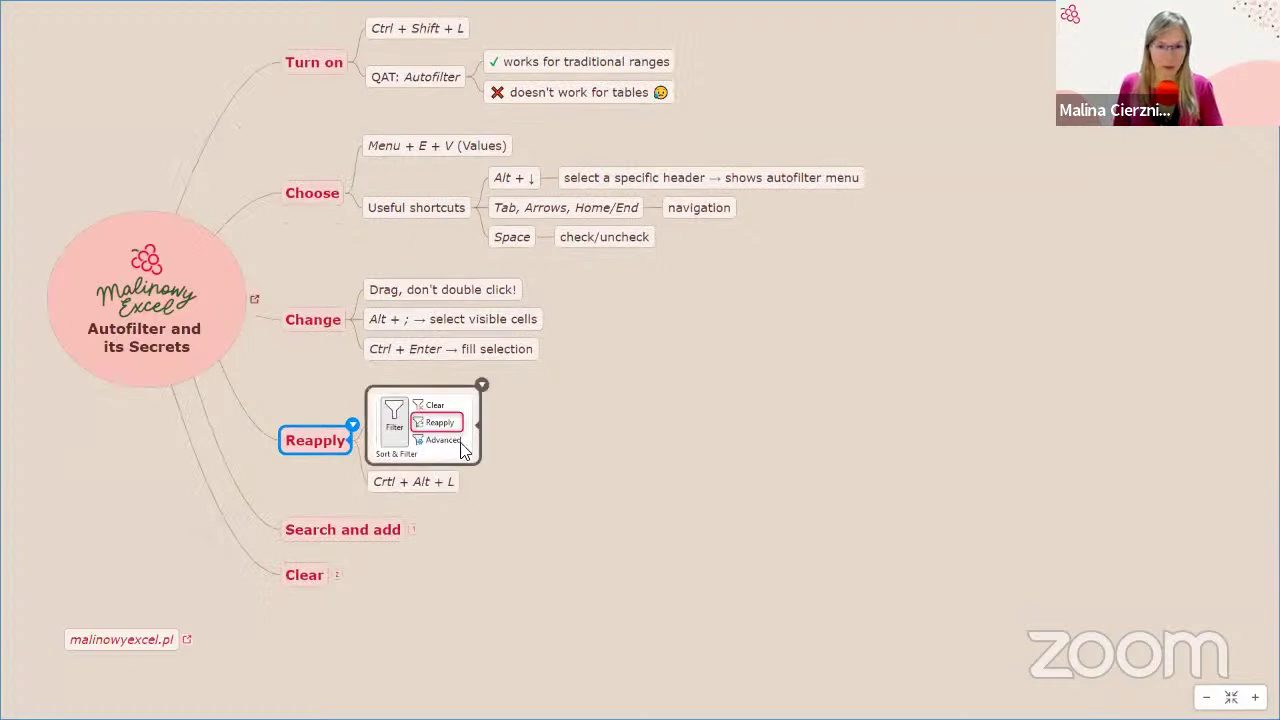
left_click_drag(690, 398, 462, 422)
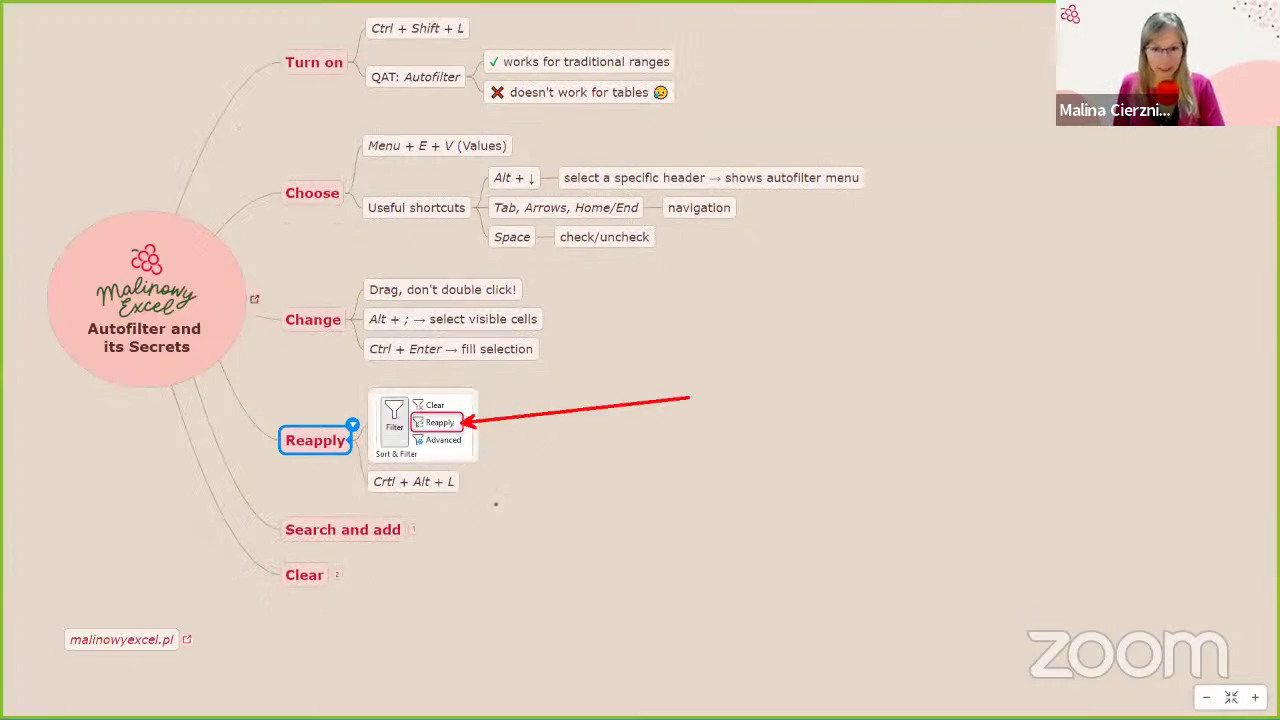
left_click_drag(763, 522, 472, 487)
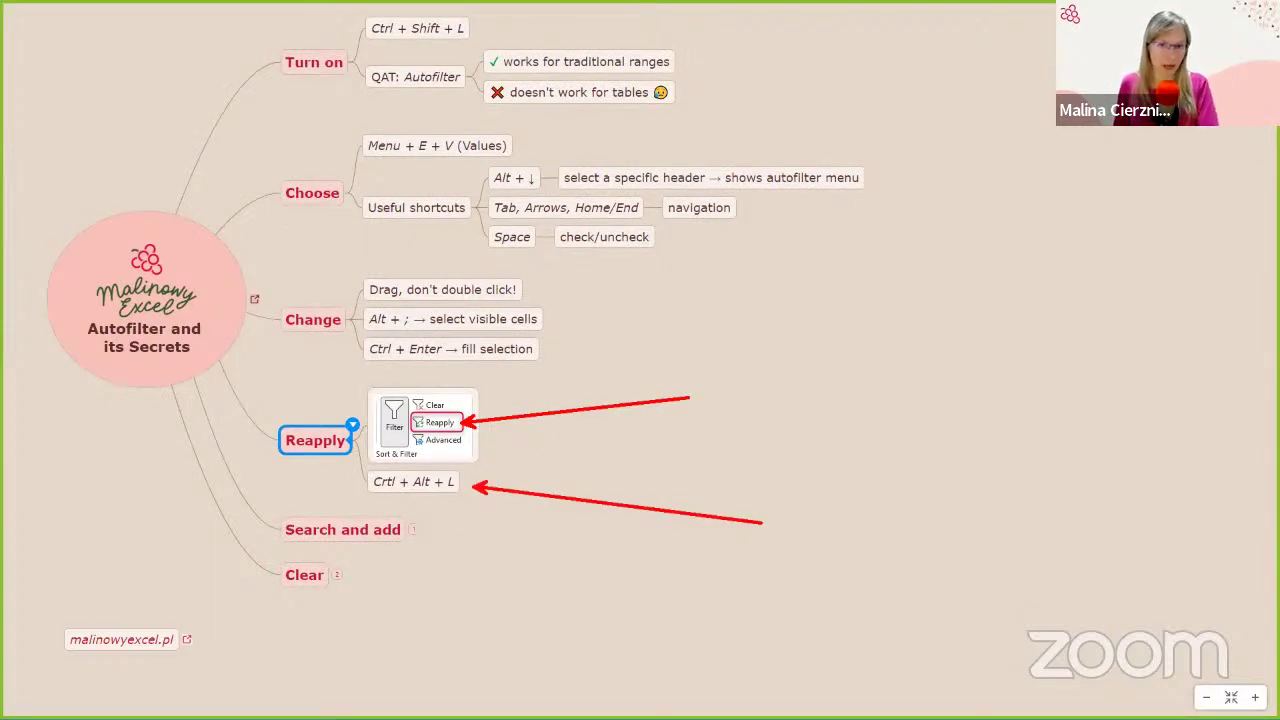
key("Escape")
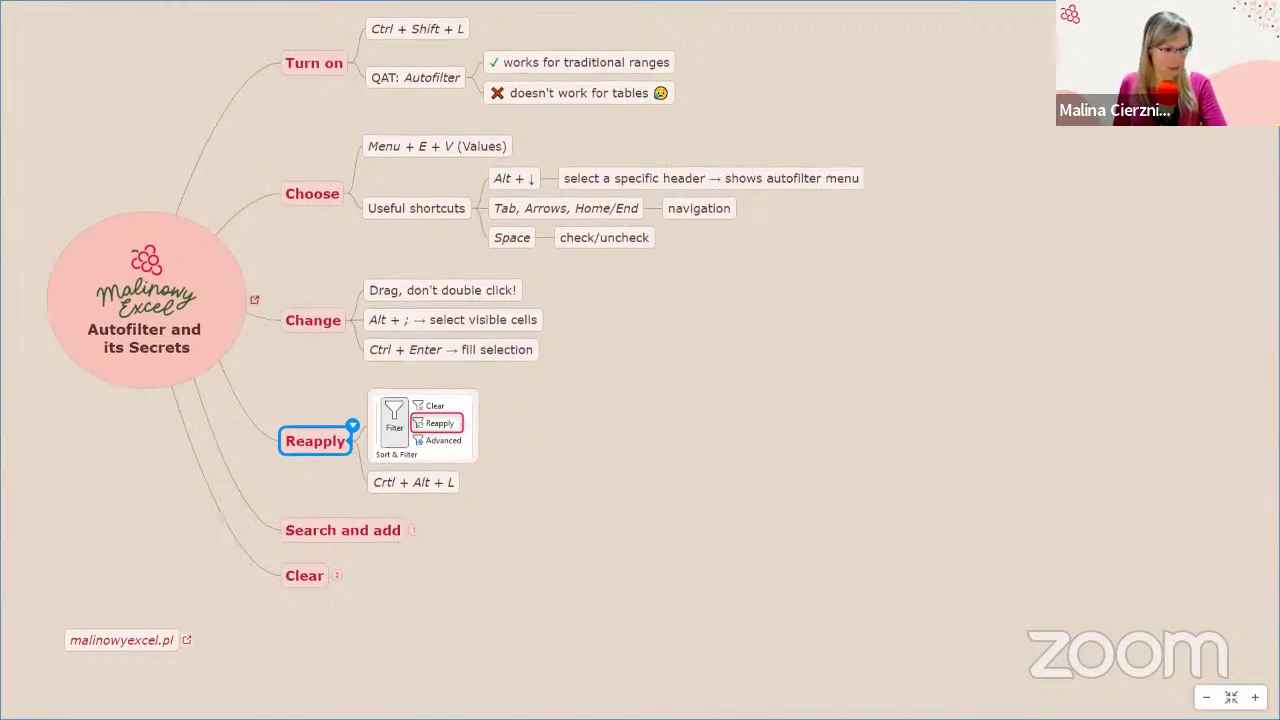
Step: Switch back to the Excel workbook, open the 4b. Table sheet and autofit the Customer column
key("alt+Tab")
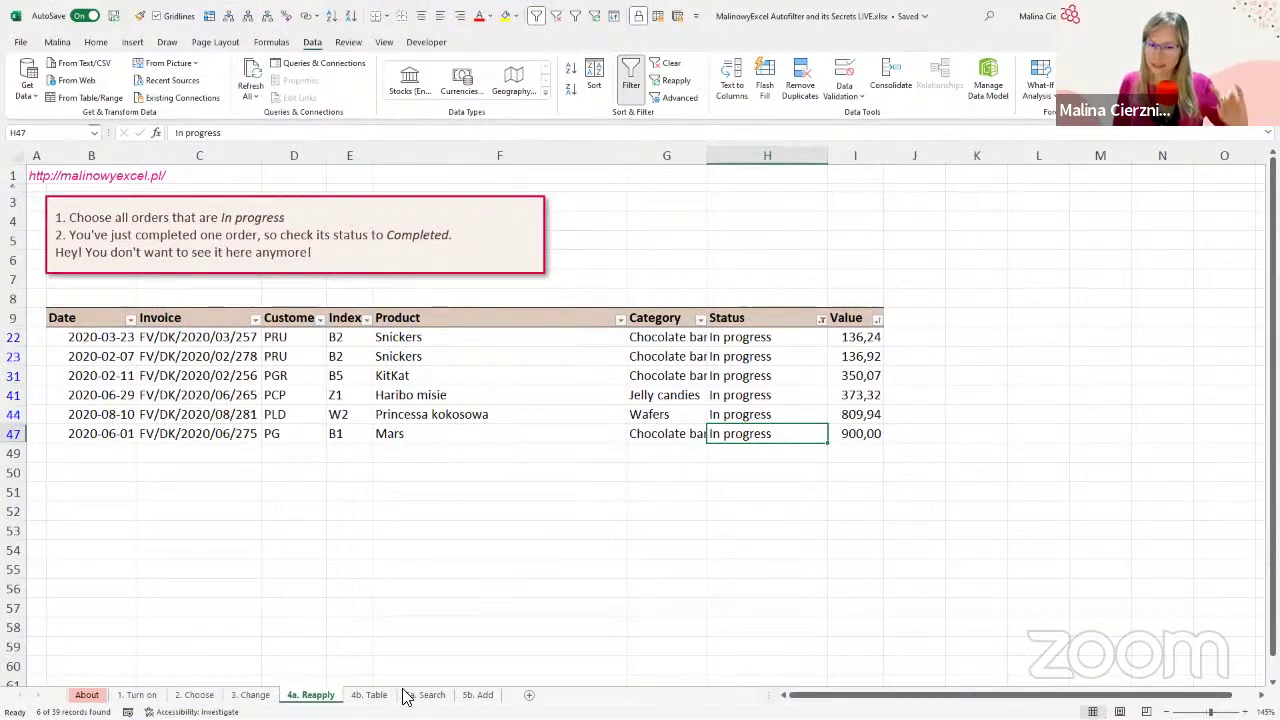
left_click(369, 694)
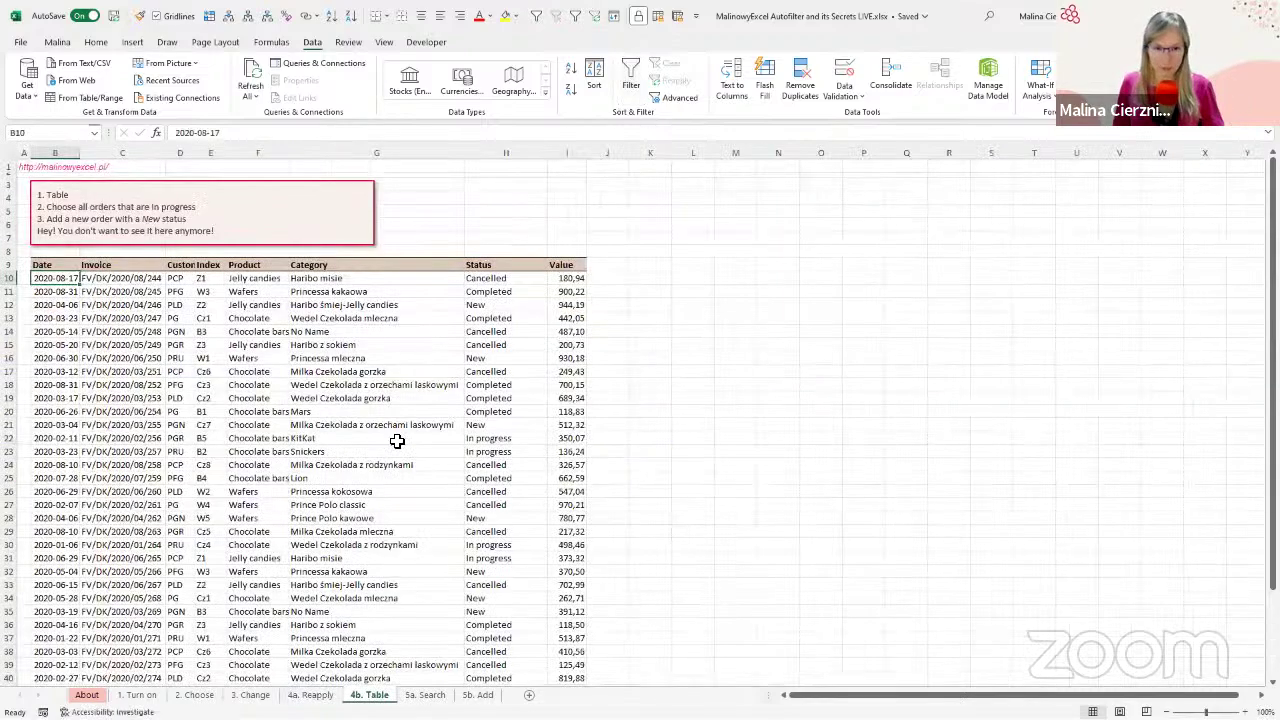
left_click(262, 374)
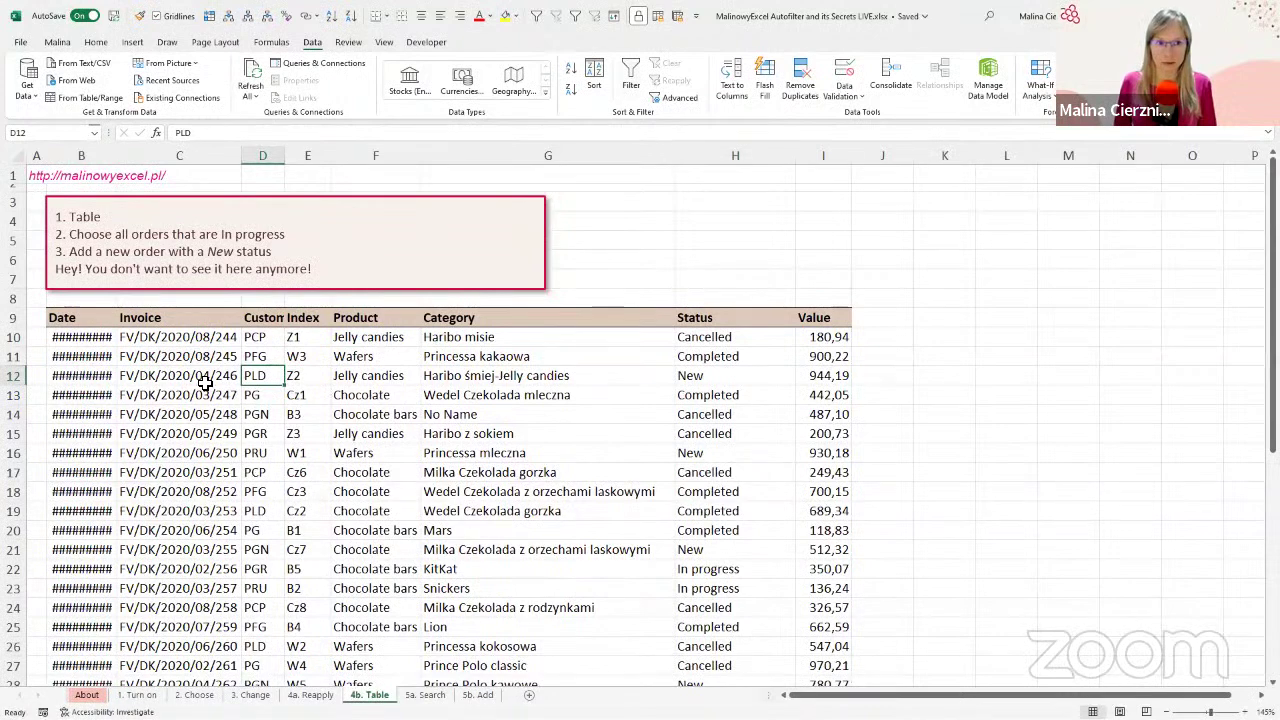
left_click(204, 379)
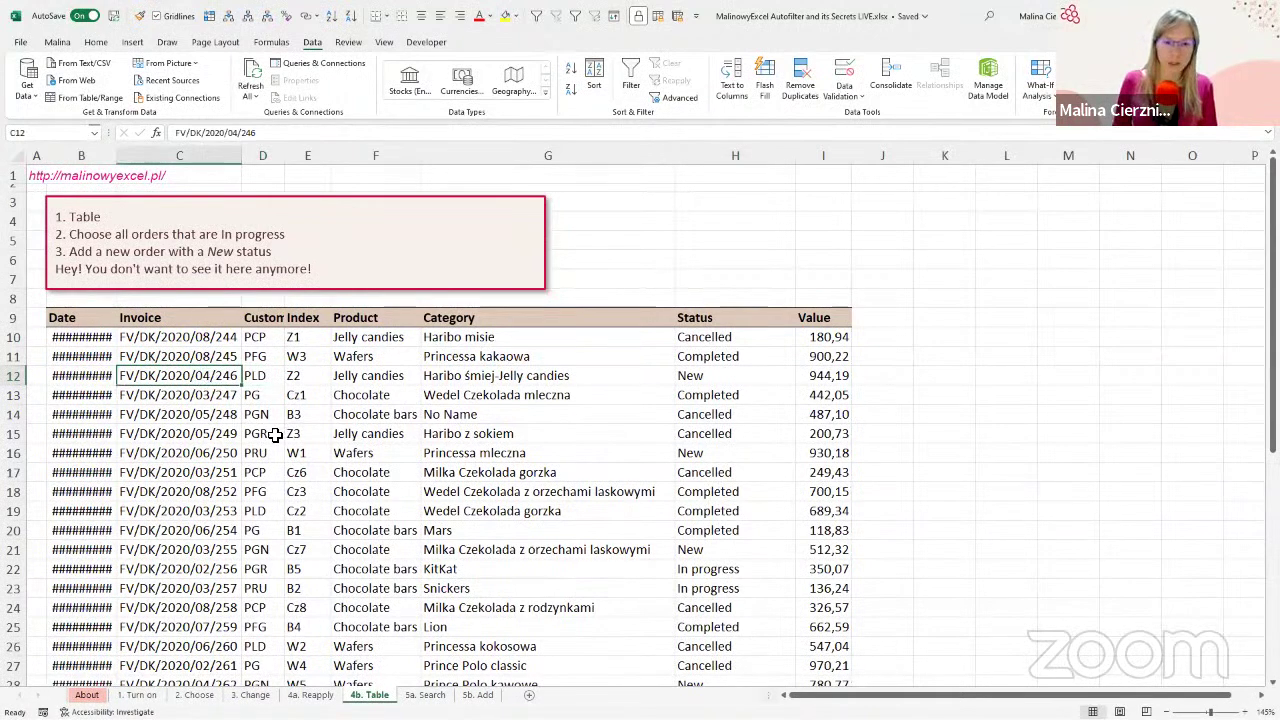
double_click(285, 157)
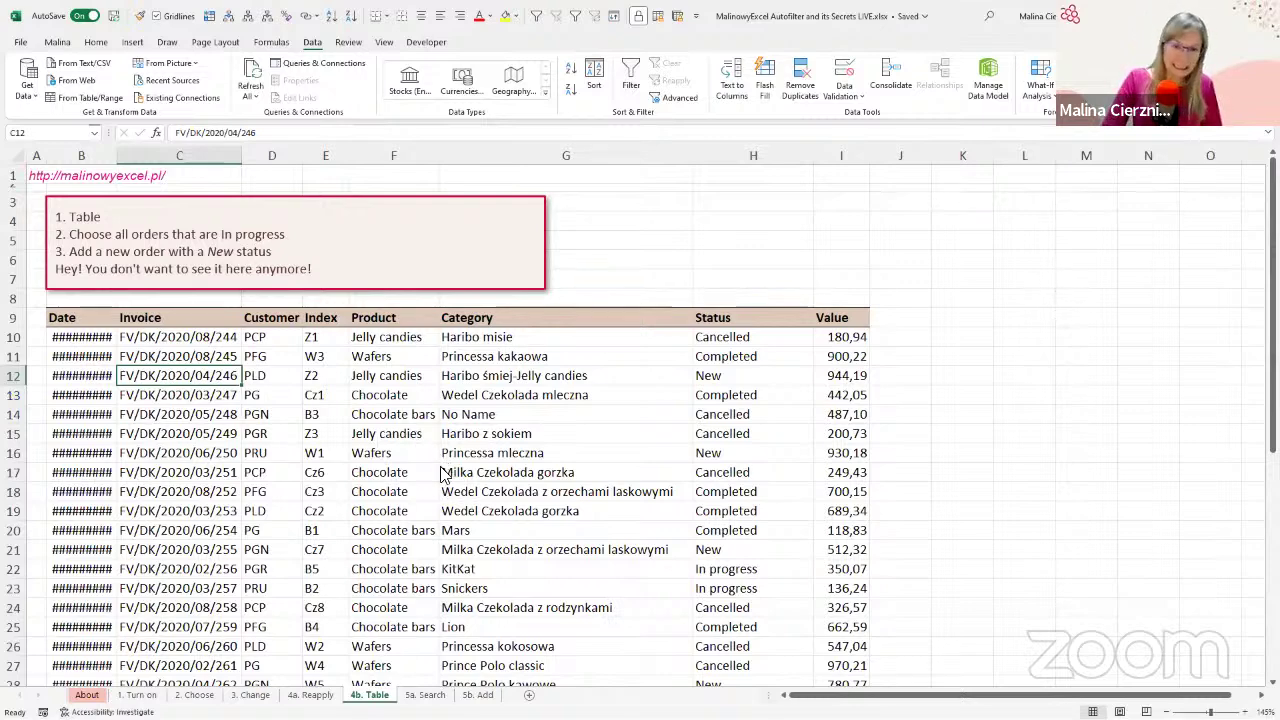
Step: Convert the order data to a table with headers, and autofit the Date column
key("ctrl+t")
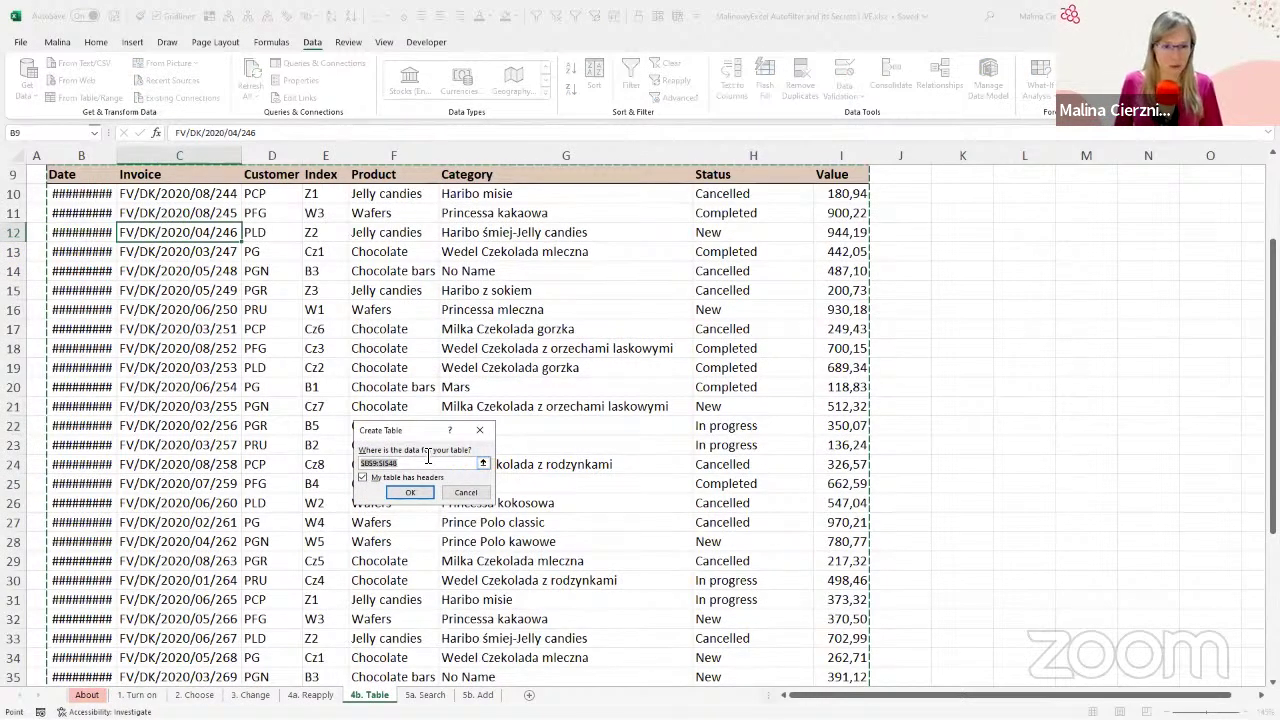
left_click(408, 492)
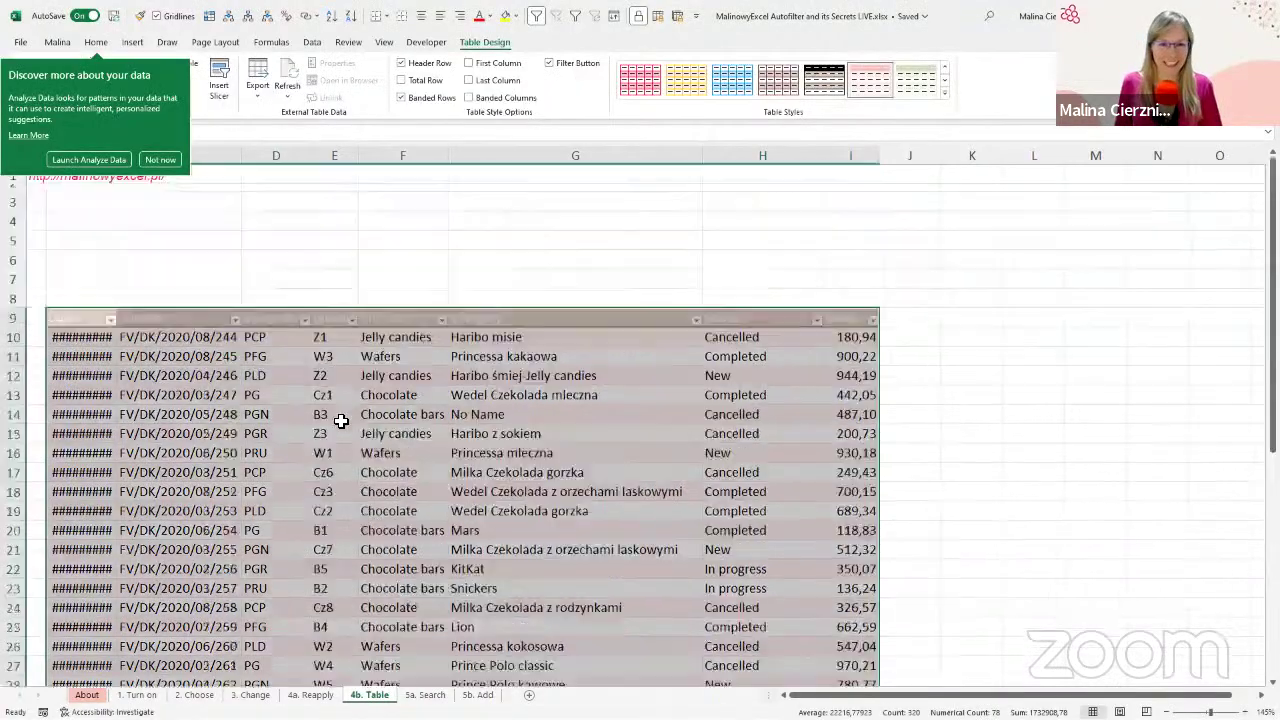
left_click(179, 393)
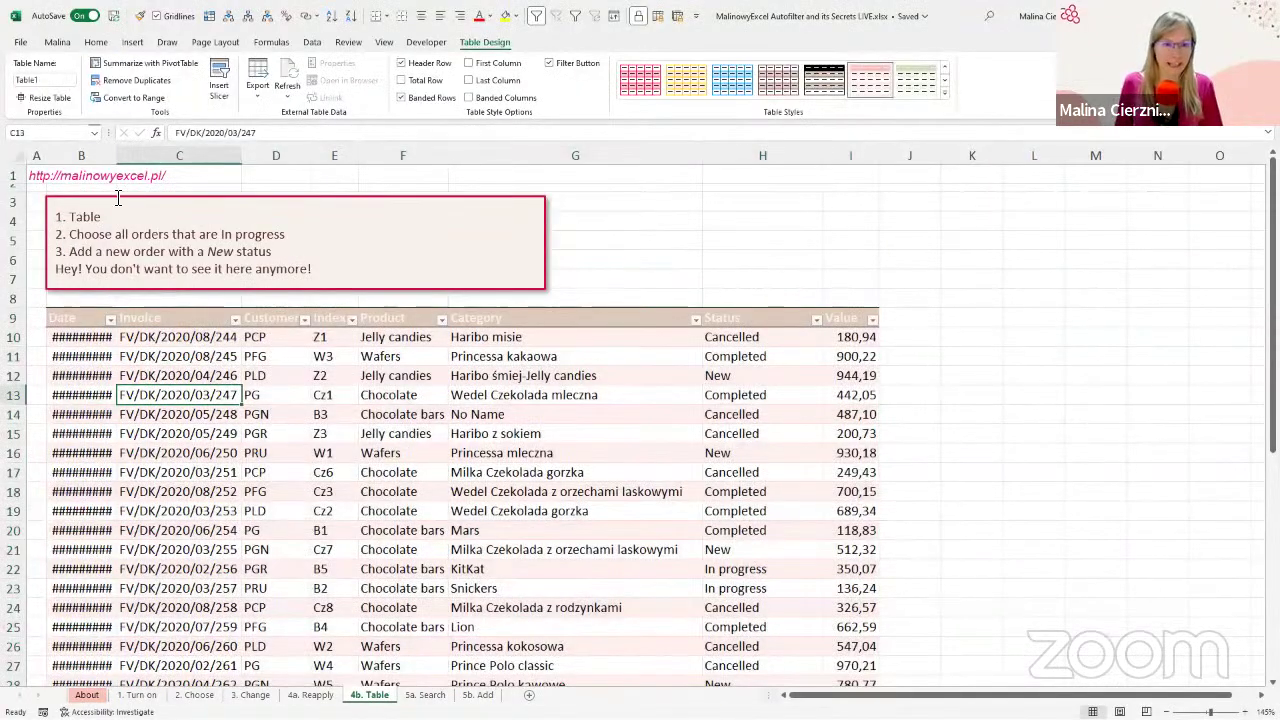
double_click(117, 156)
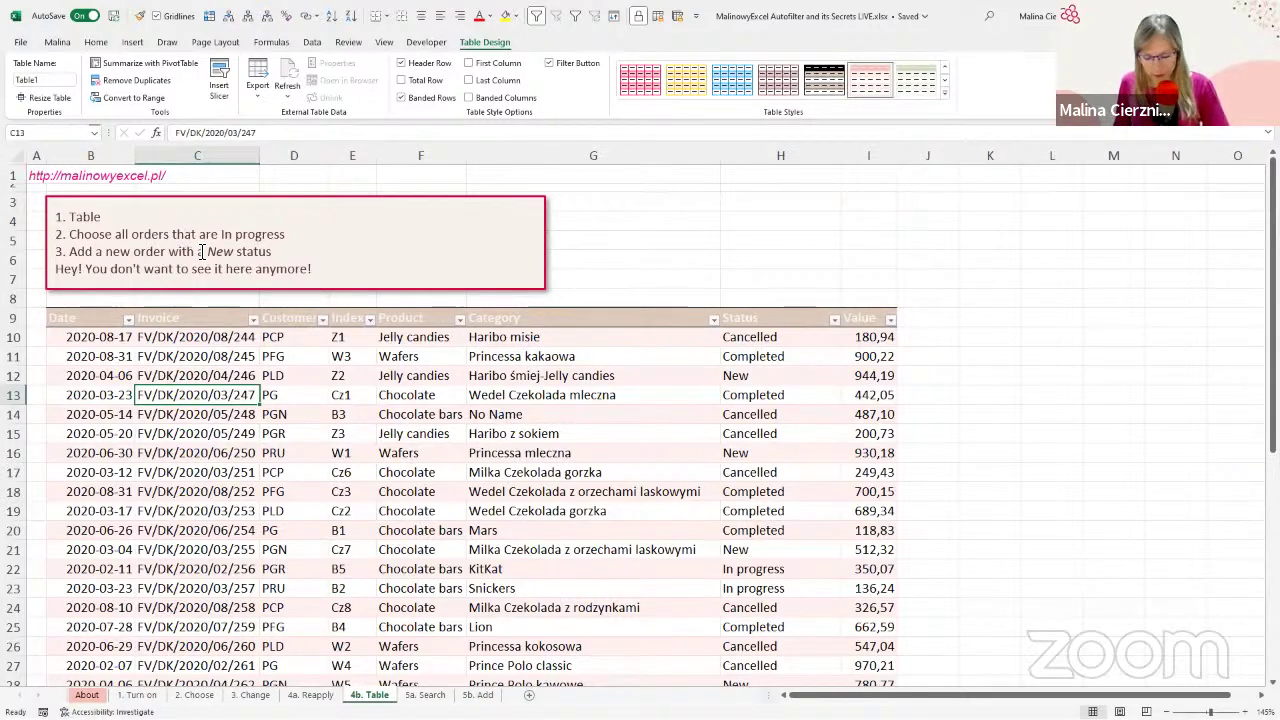
Step: Filter the table by the value of an In progress cell in the Status column
left_click_drag(218, 219, 300, 246)
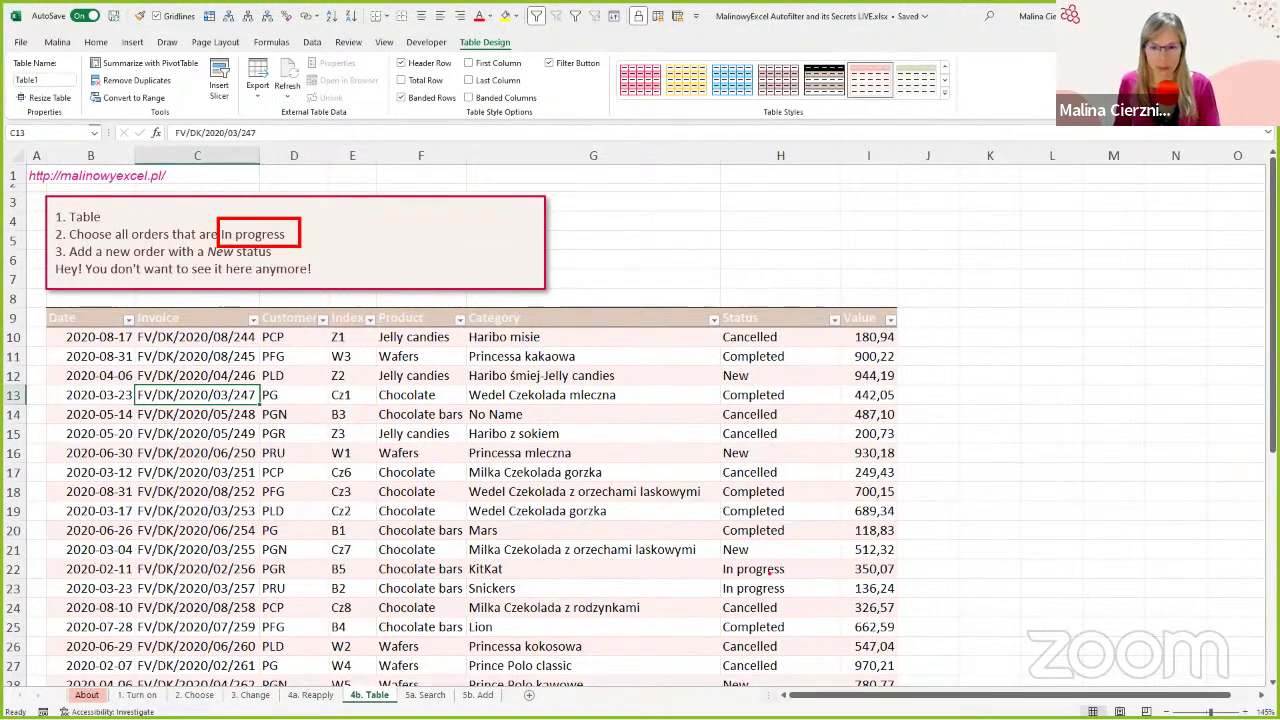
left_click(762, 568)
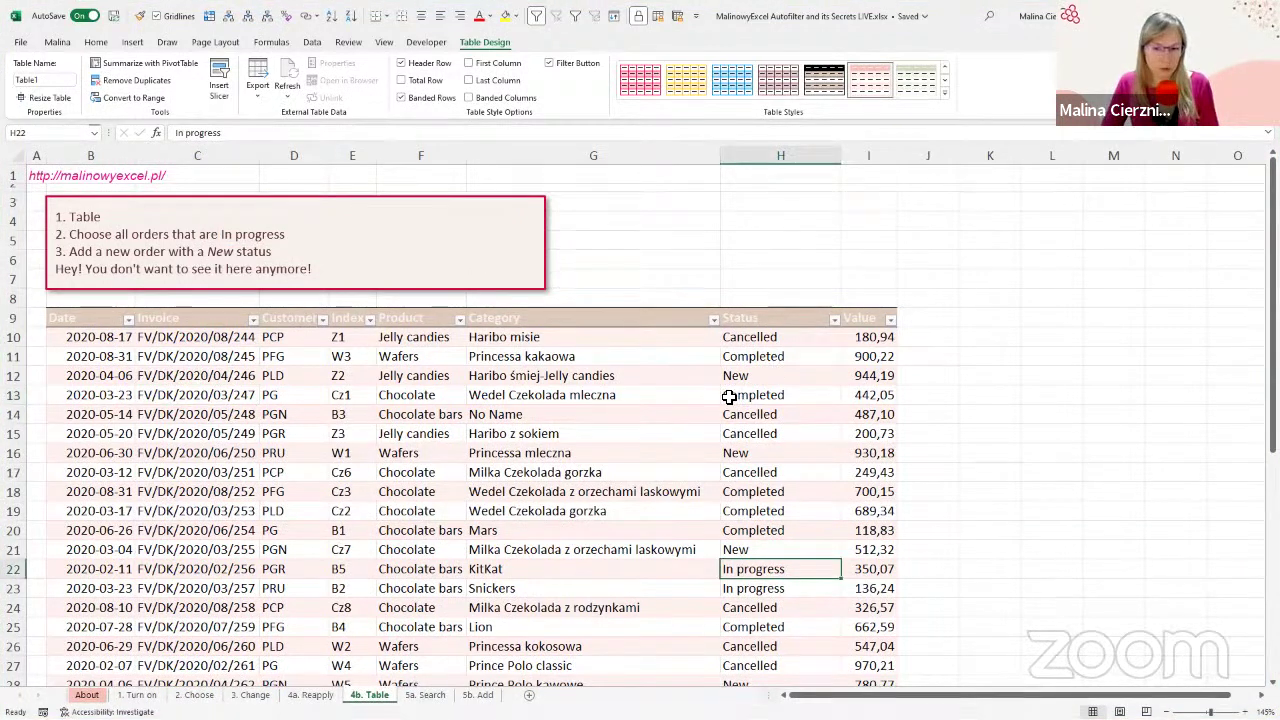
key("shift+F10")
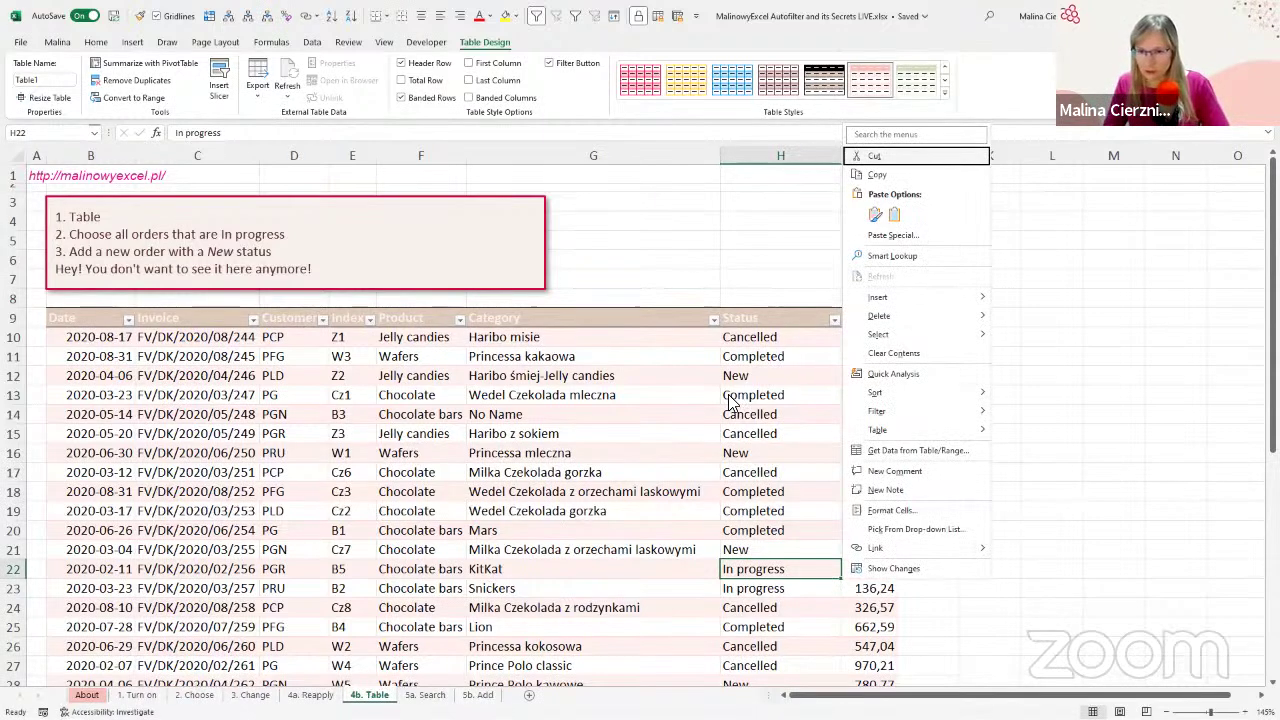
key("e")
key("v")
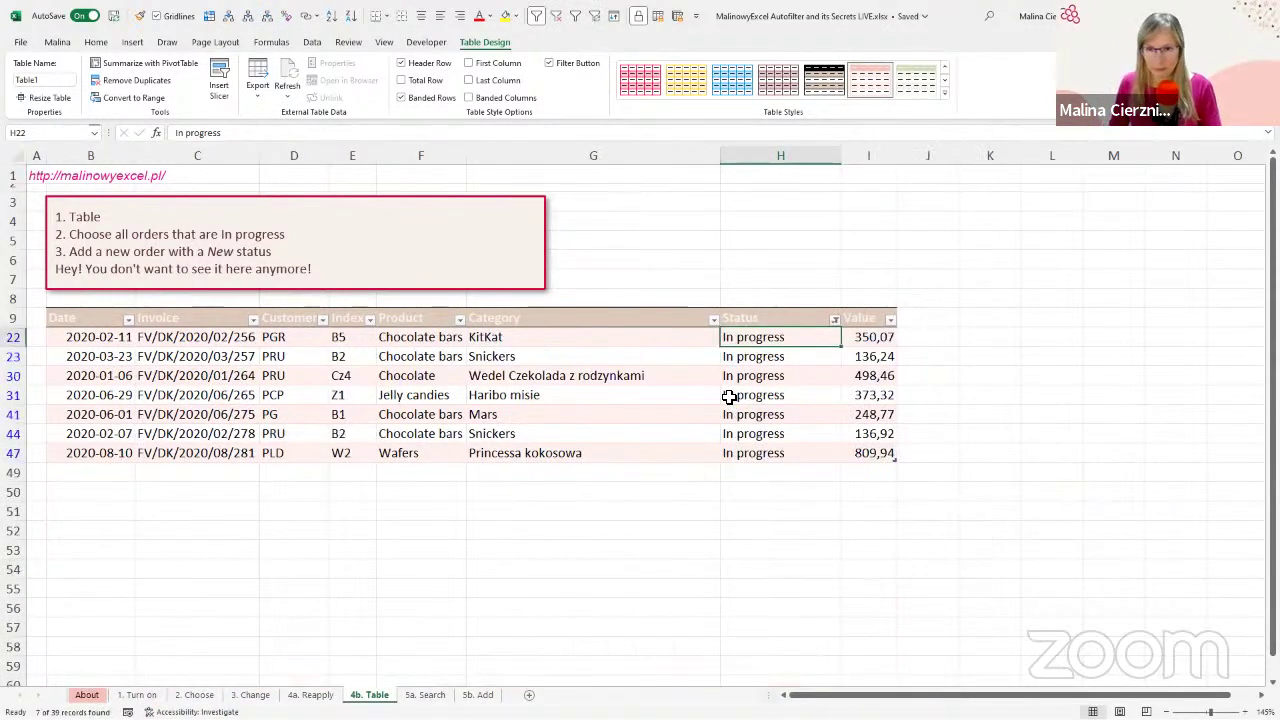
Step: Start a new order in the first empty row below the table with the current date, 2022-11-23
left_click(763, 395)
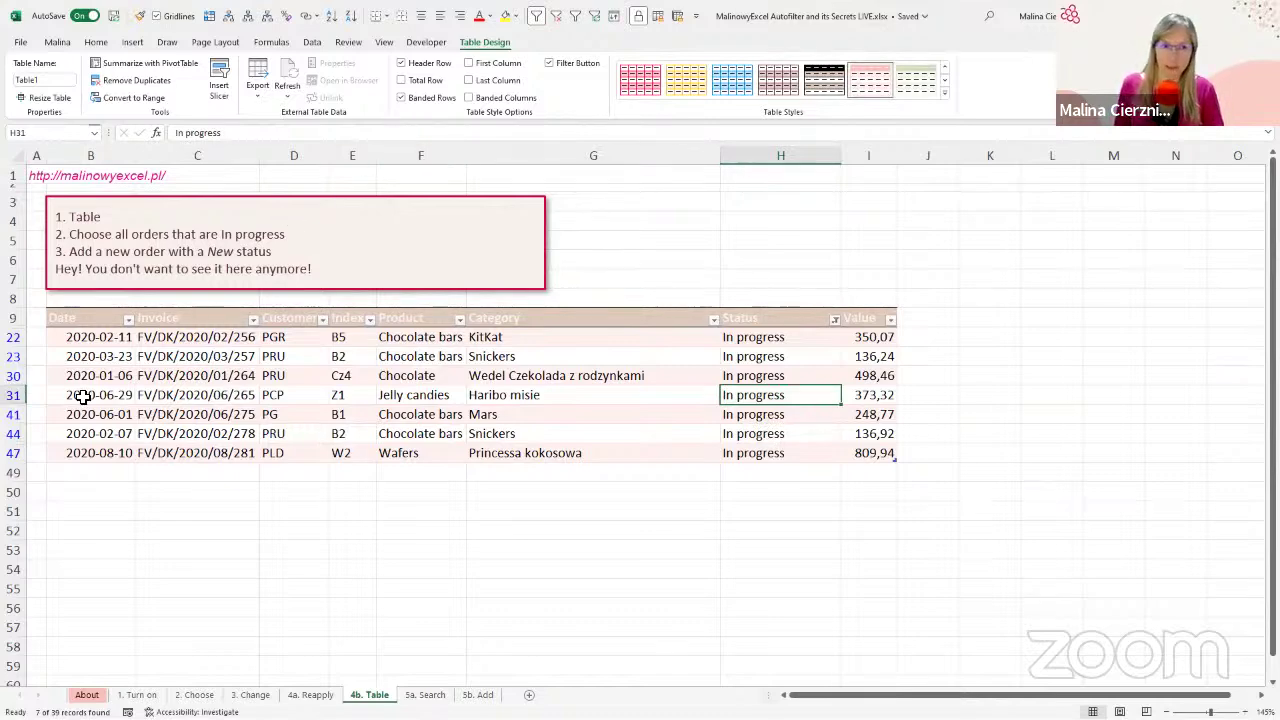
left_click(105, 466)
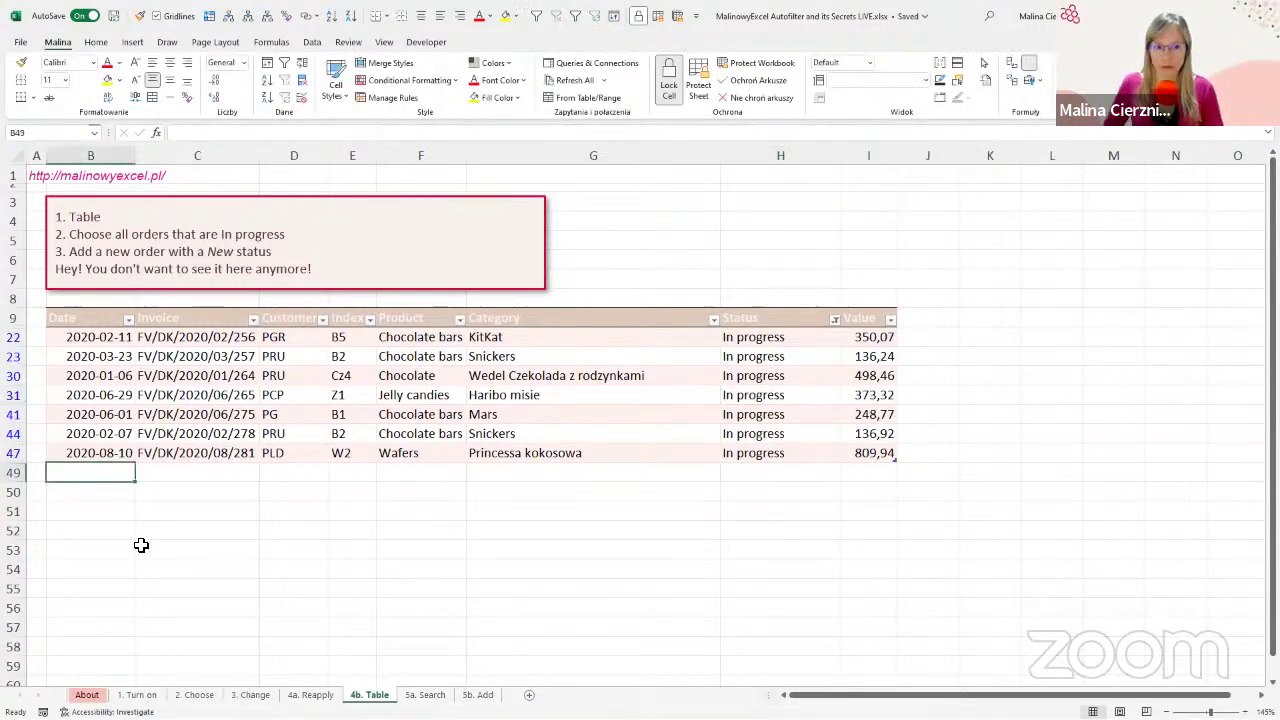
key("ctrl+semicolon")
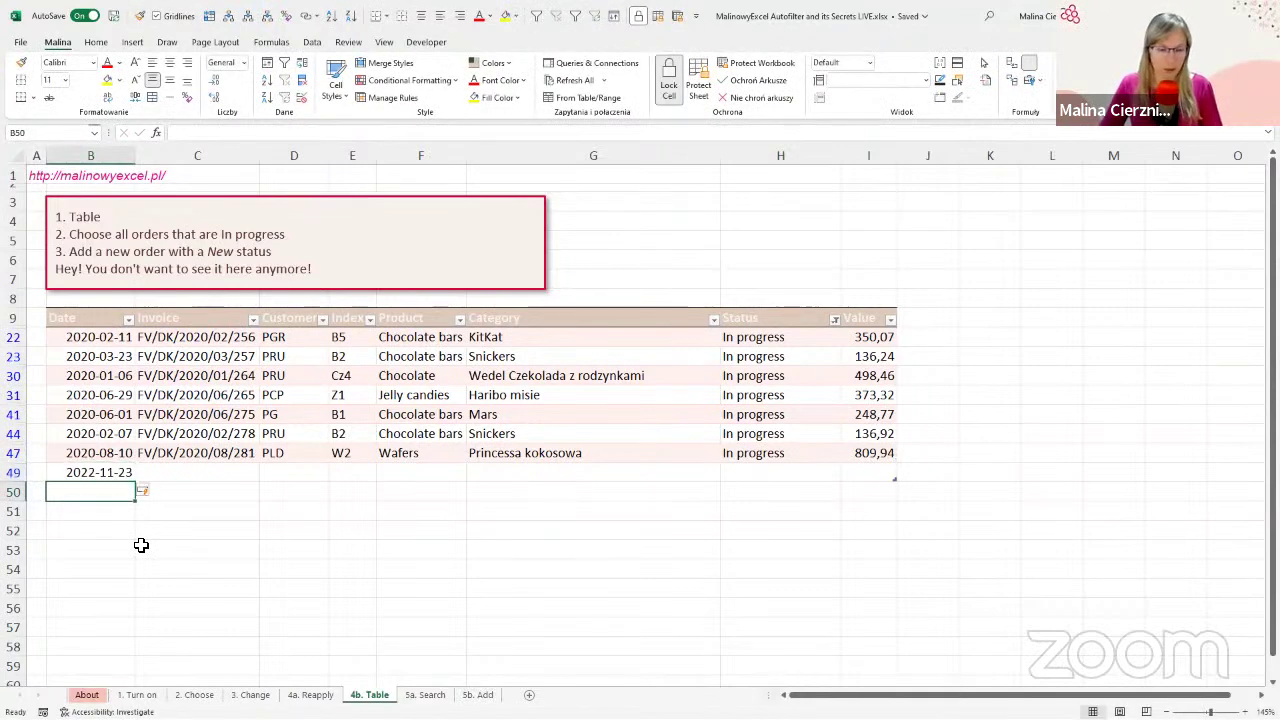
key("ctrl+Return")
key("Tab")
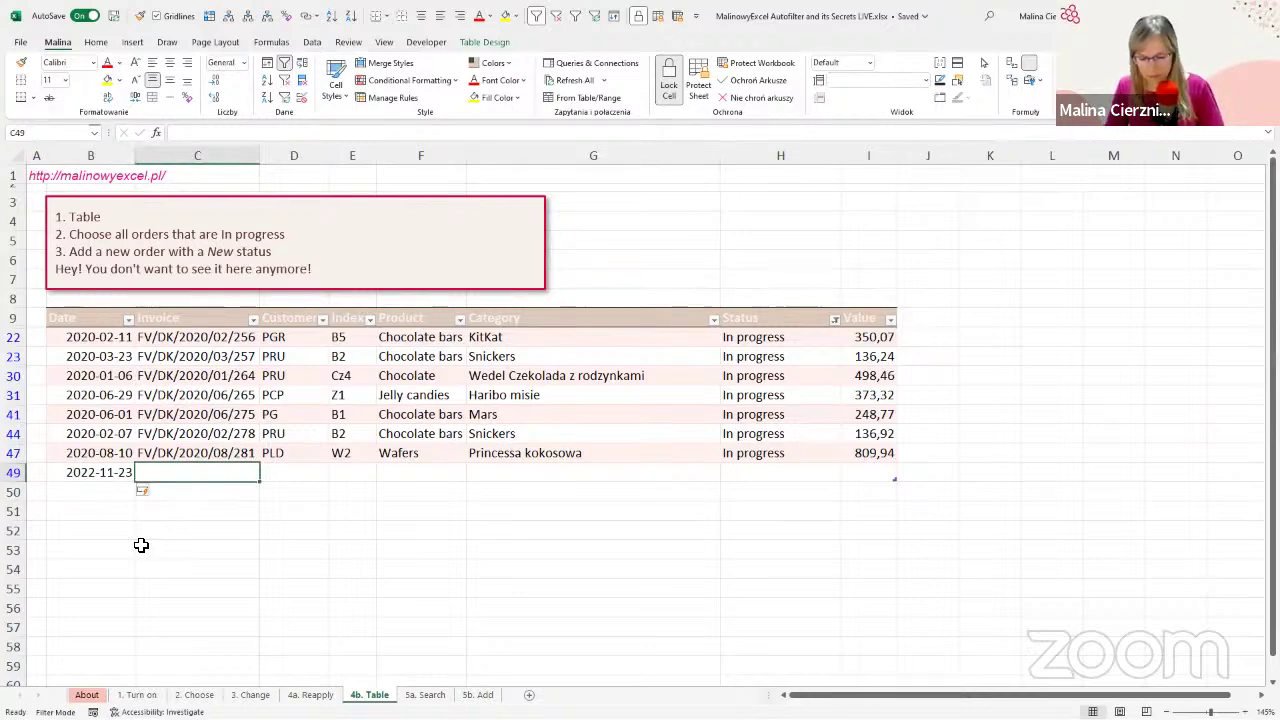
Step: Fill in the new order with invoice asdsa, customer PLD, index W4, product Wafers and category Prince Polo classic
type("asdsa")
key("Tab")
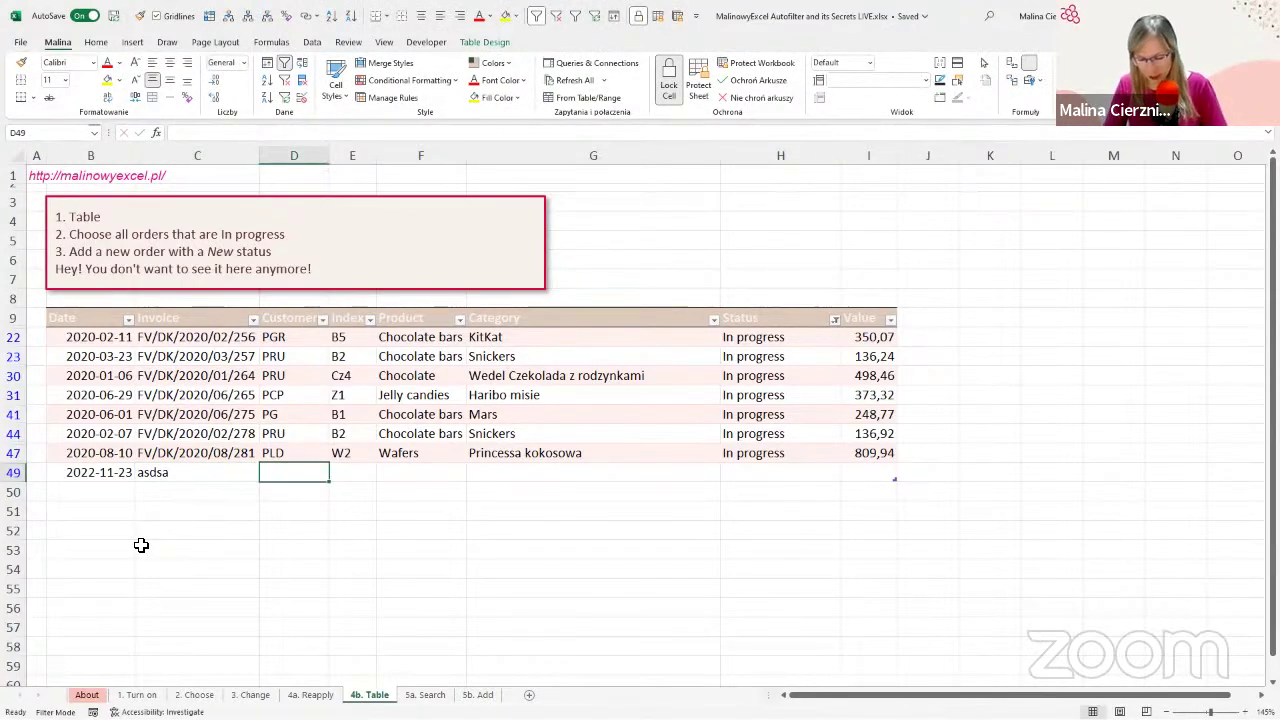
type("PLD")
key("Tab")
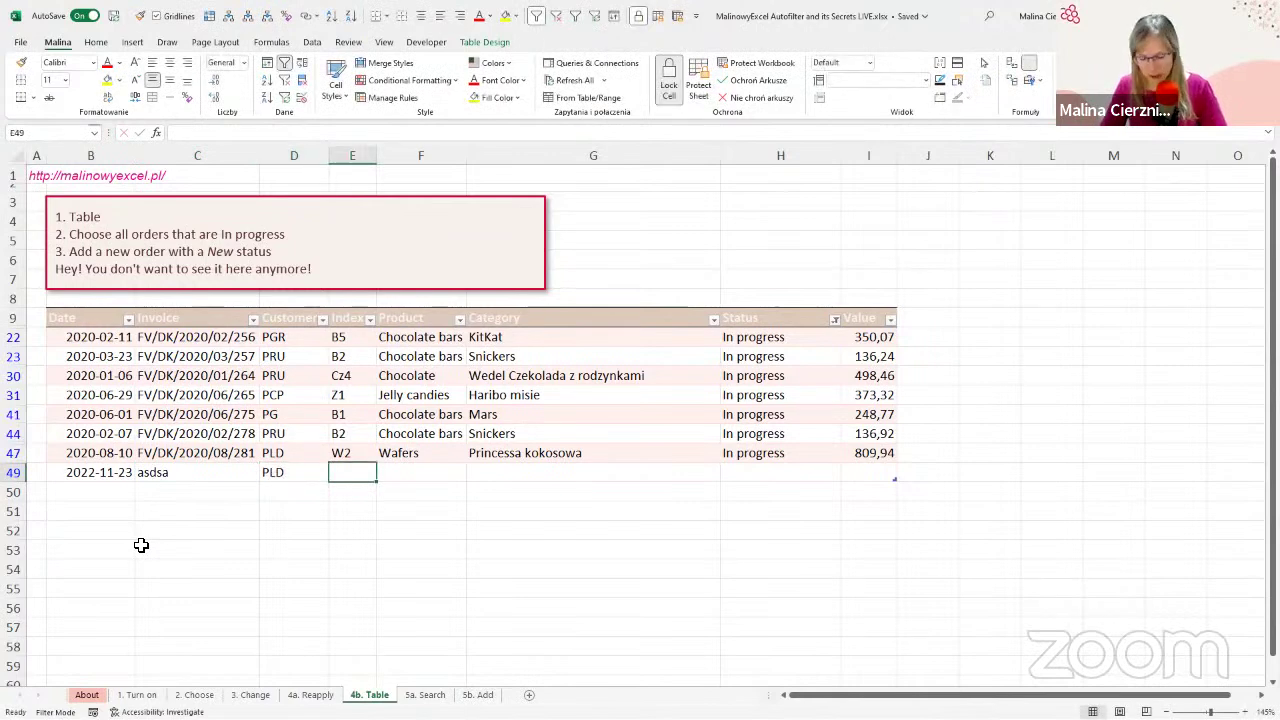
type("W4")
key("Tab")
type("Wafers")
key("Tab")
type("Prince Polo classic")
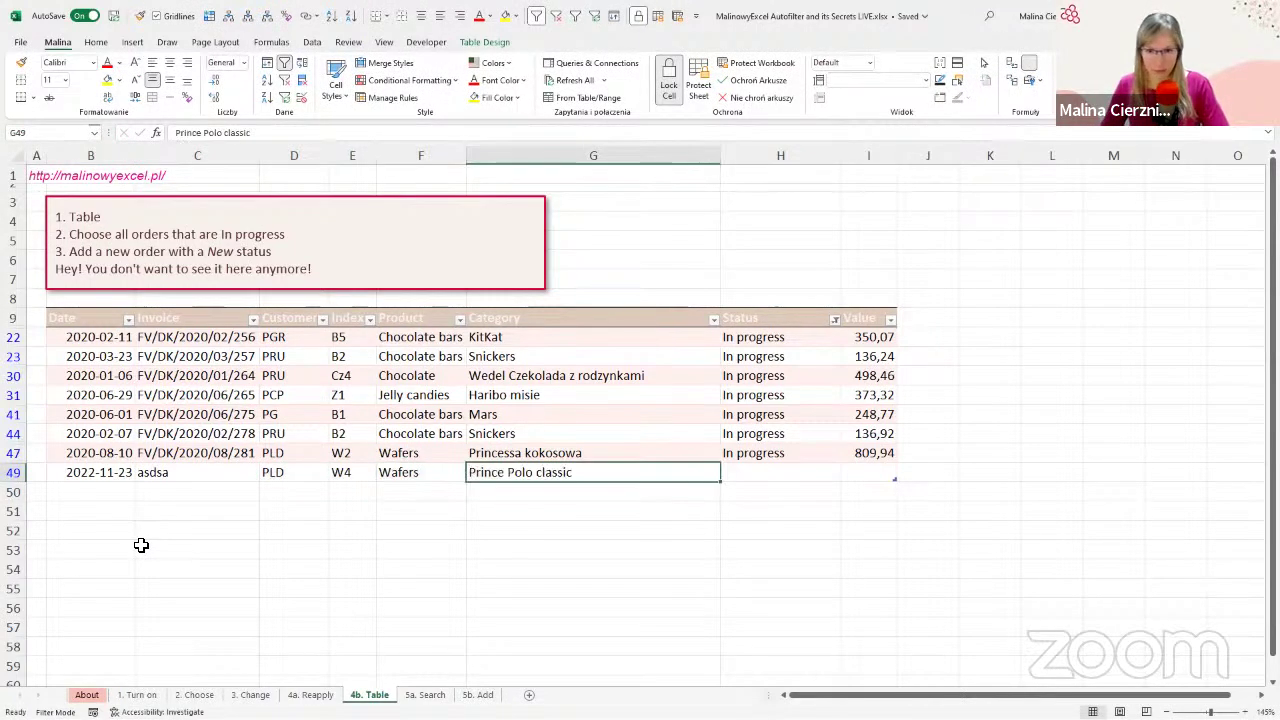
Step: Enter 344,79 as the new order's value and New as its status
key("Tab")
key("Tab")
type("344,79")
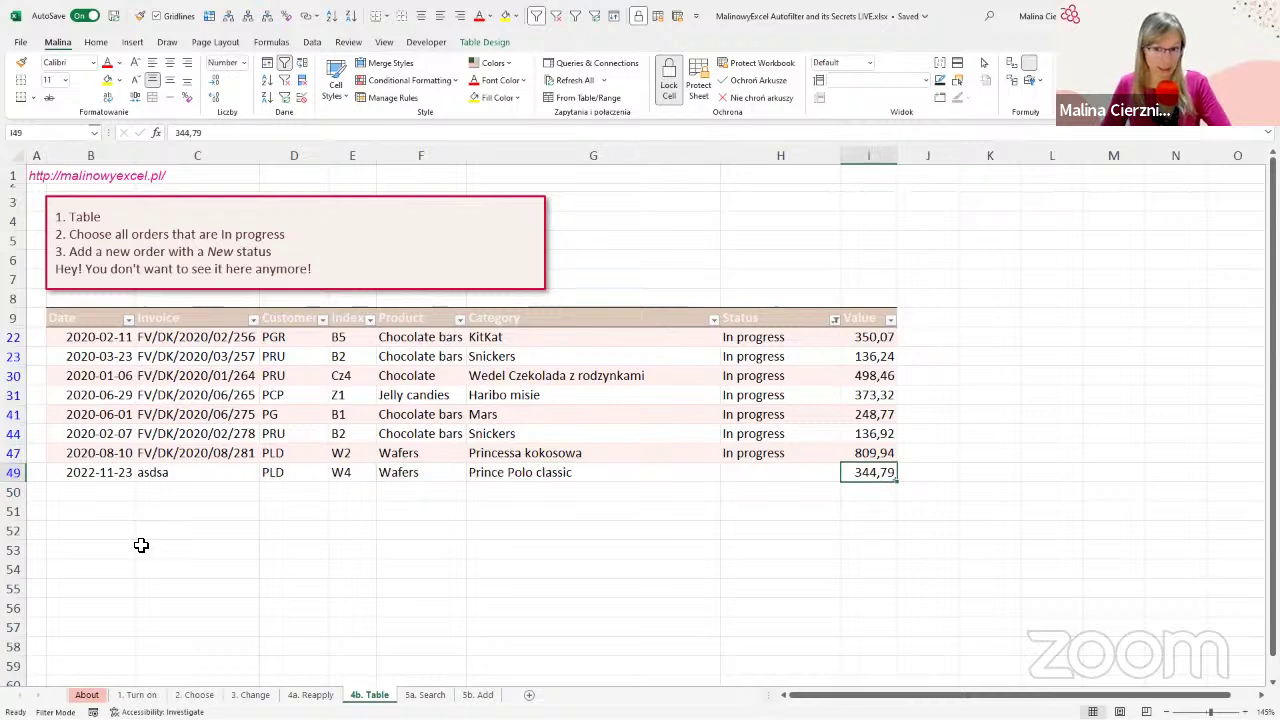
key("shift+Tab")
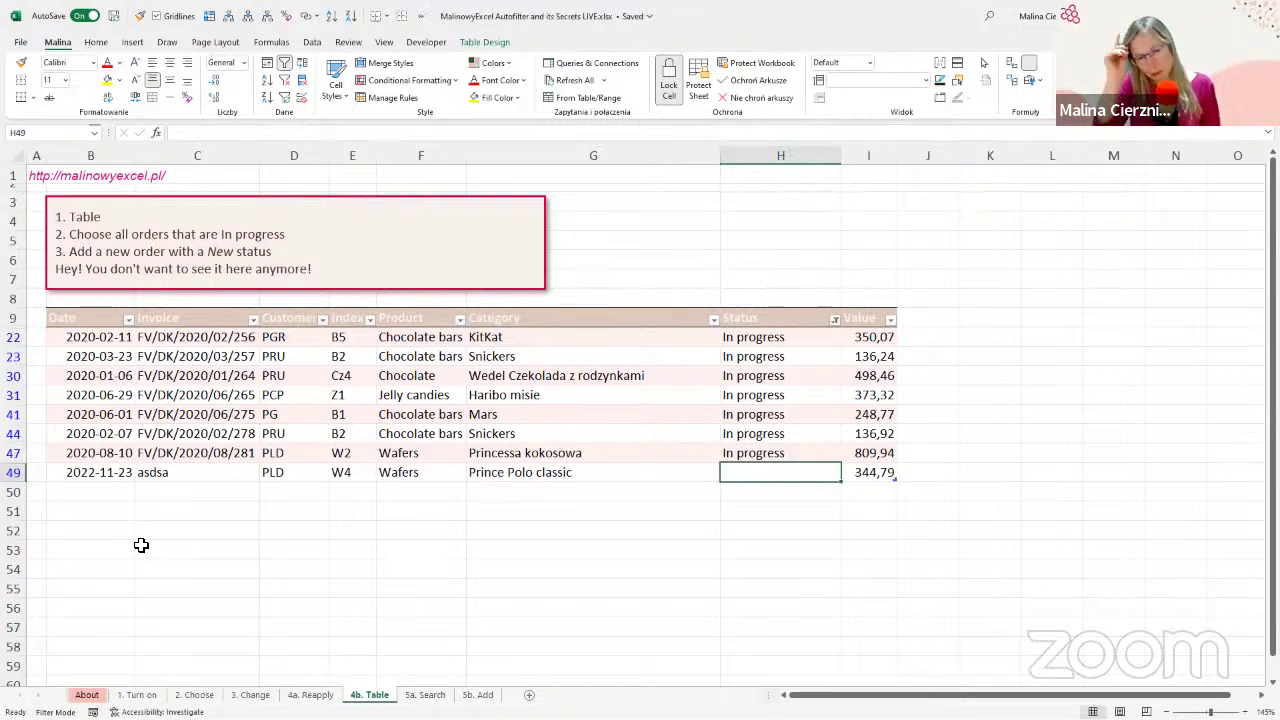
type("New")
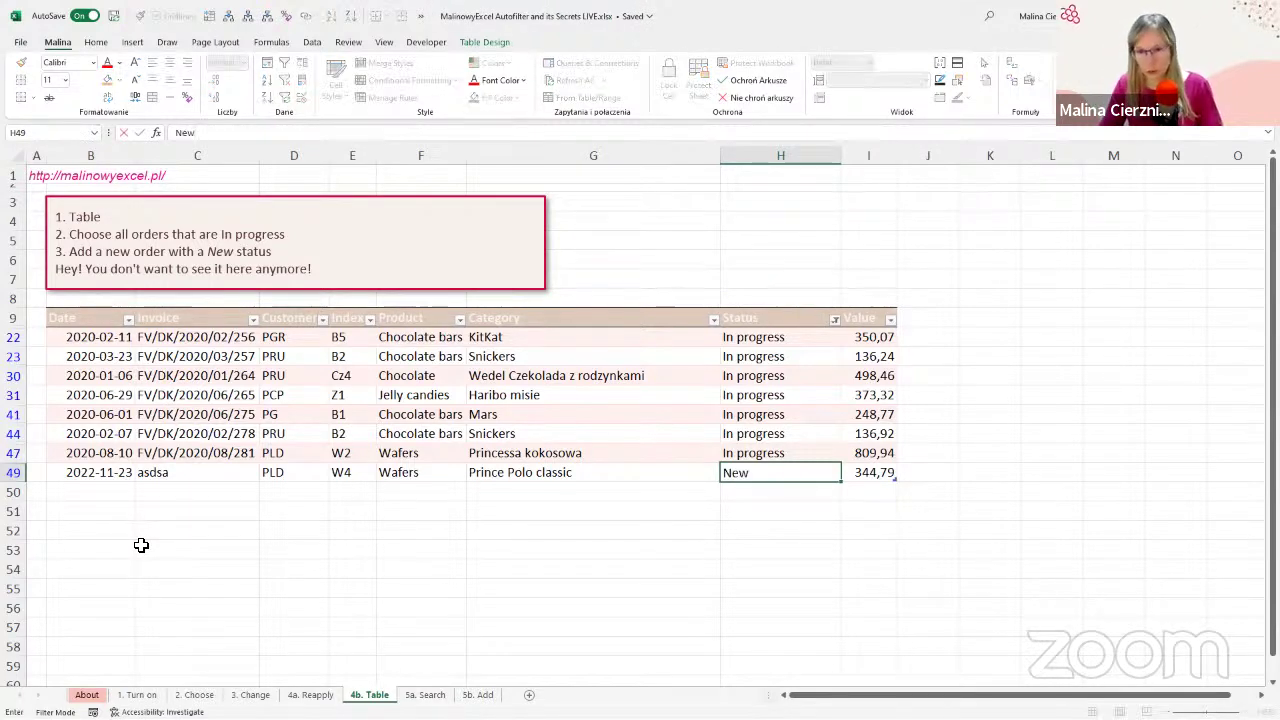
key("Return")
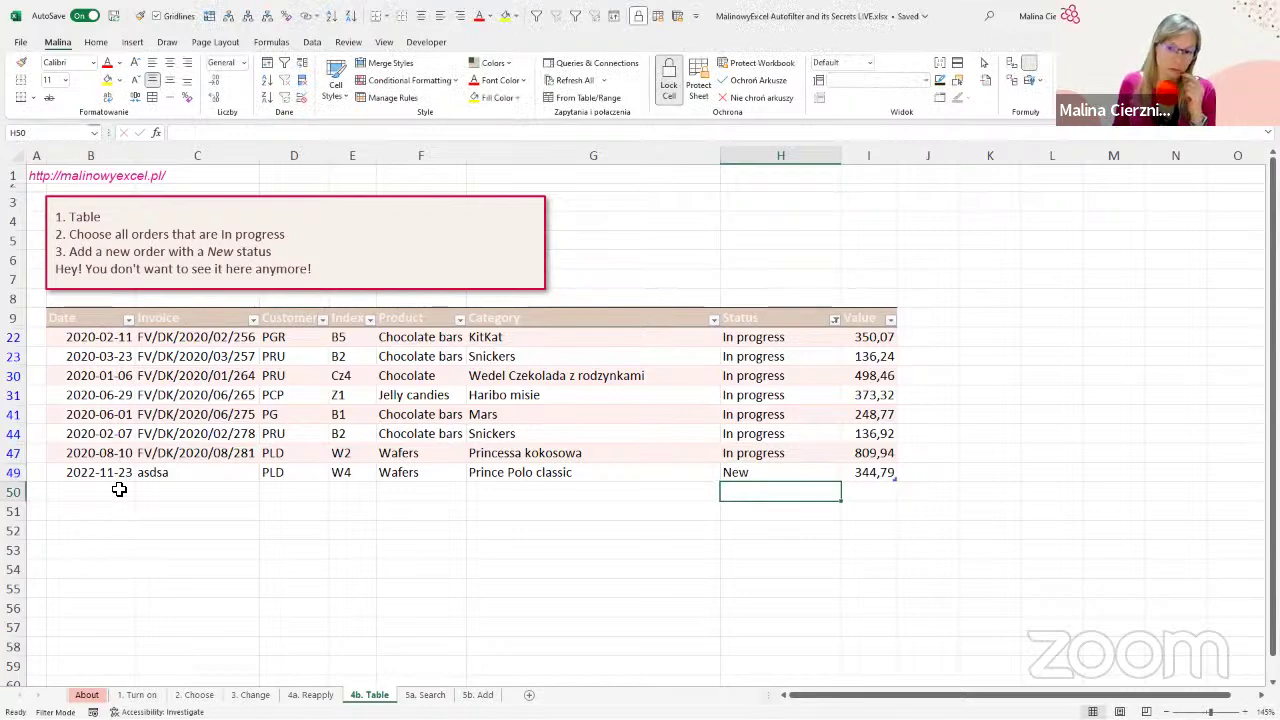
Step: Mark the new order's status with a temporary cross, clear the mark, and reapply the table's filter
left_click(748, 468)
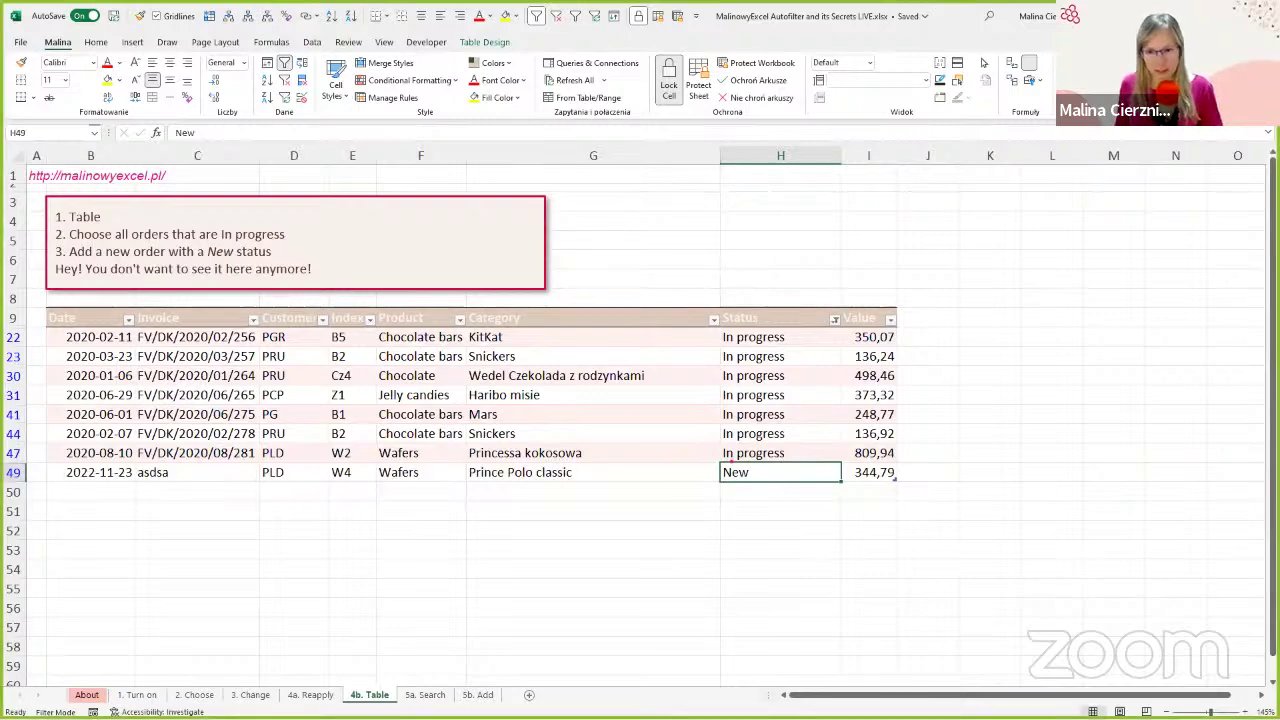
left_click(738, 472)
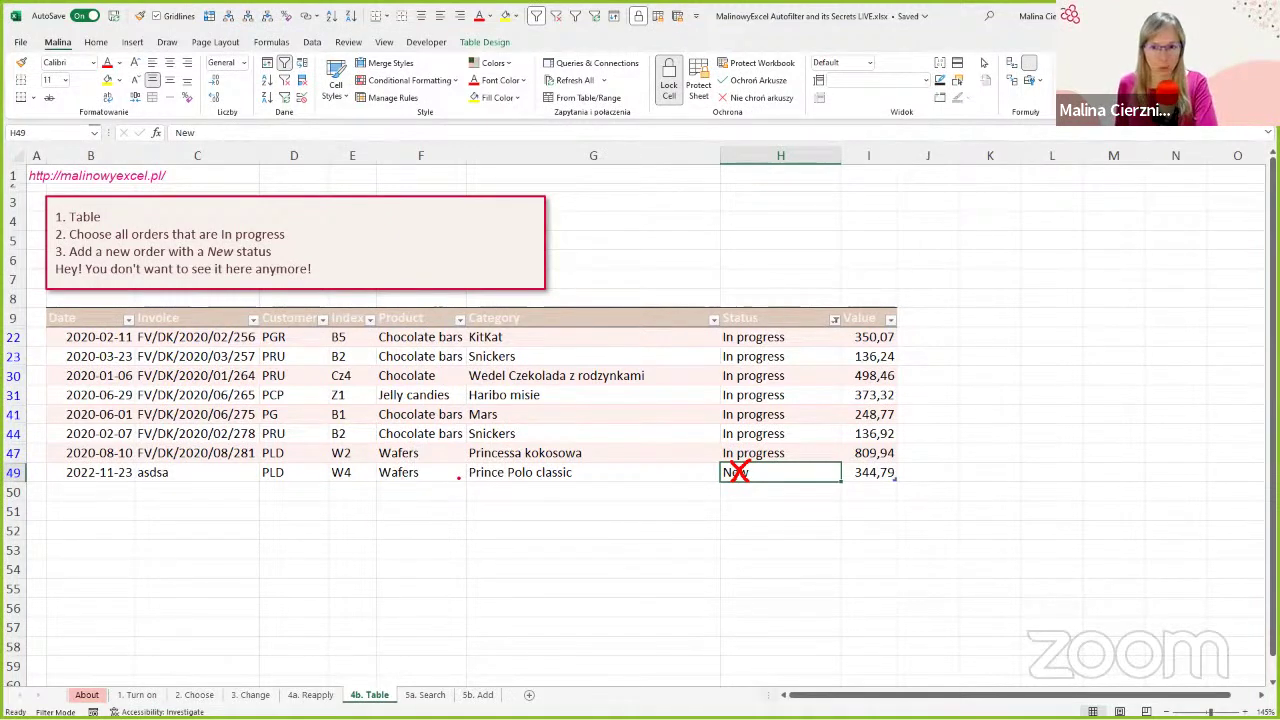
key("Escape")
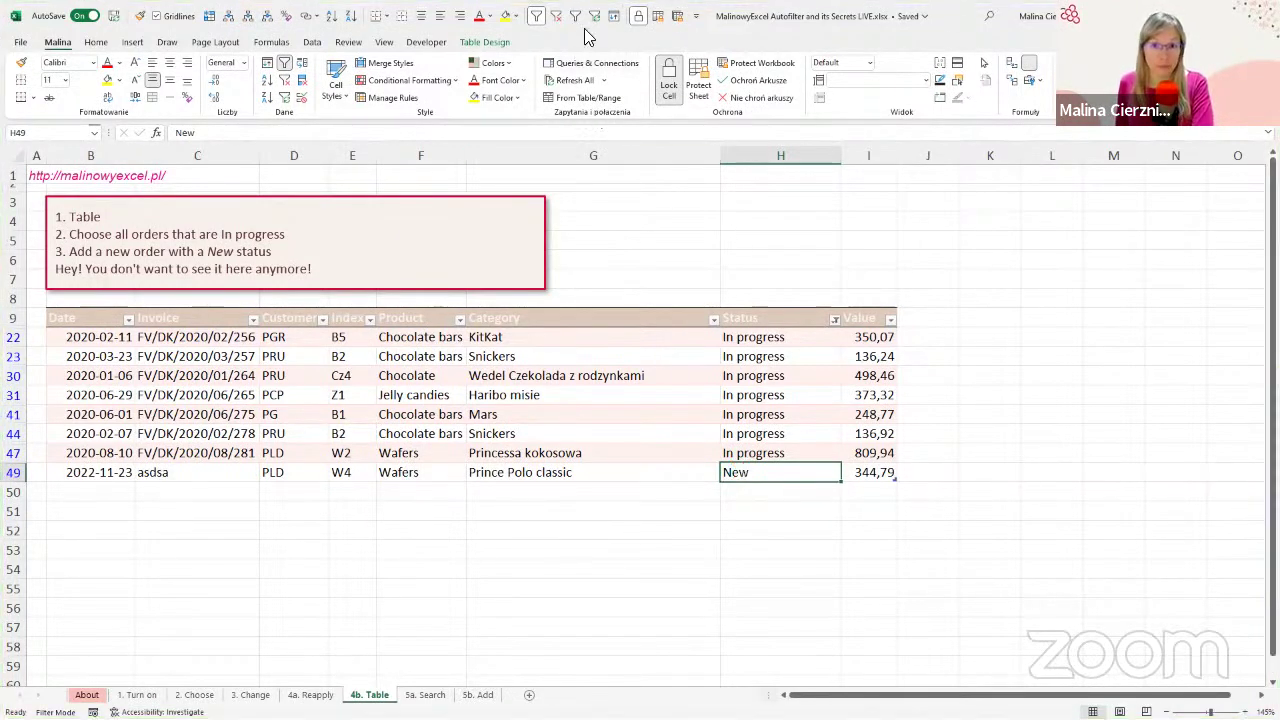
left_click(313, 43)
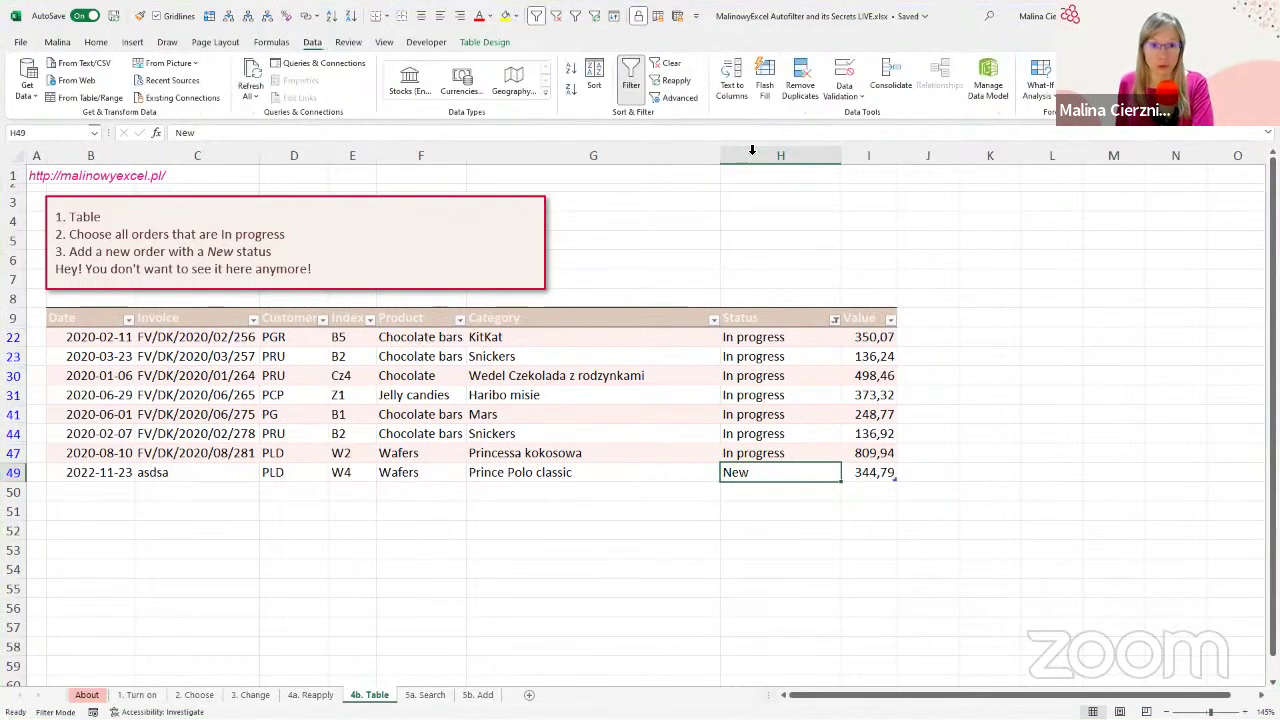
left_click(688, 84)
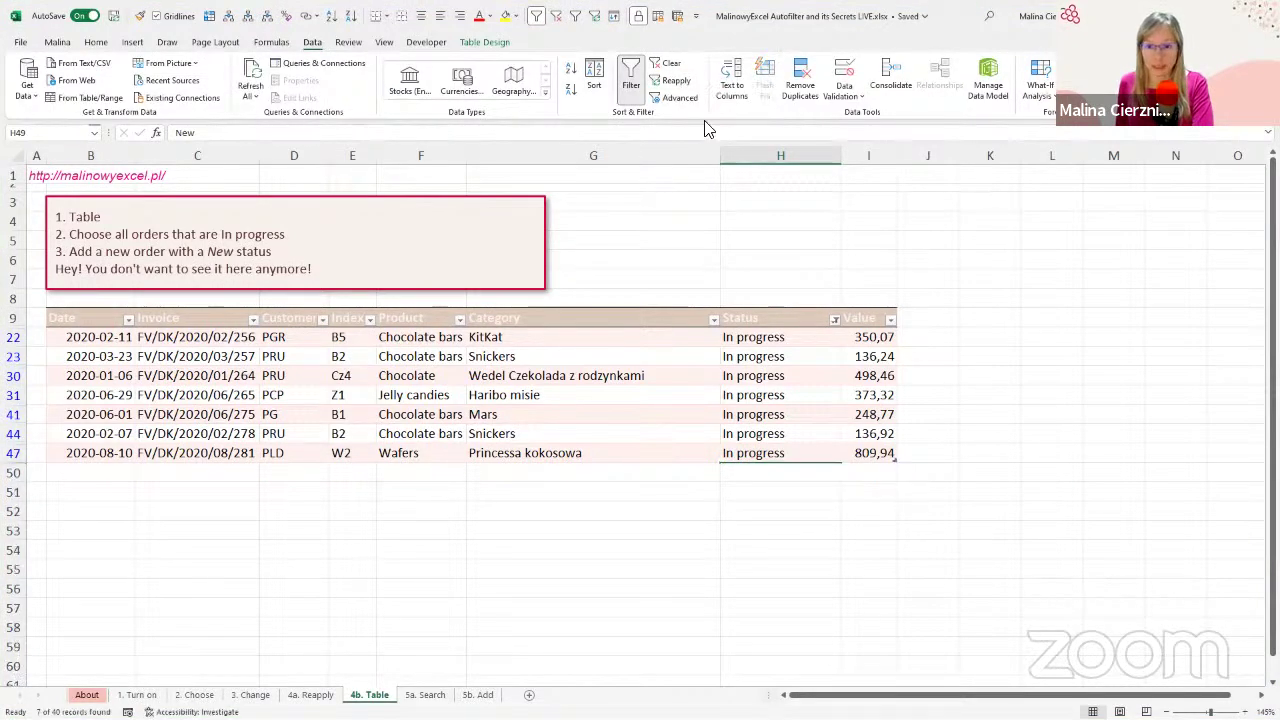
Step: Switch to the Autofilter mind map, select its Search and add topic, and return to the Excel workbook
left_click(753, 414)
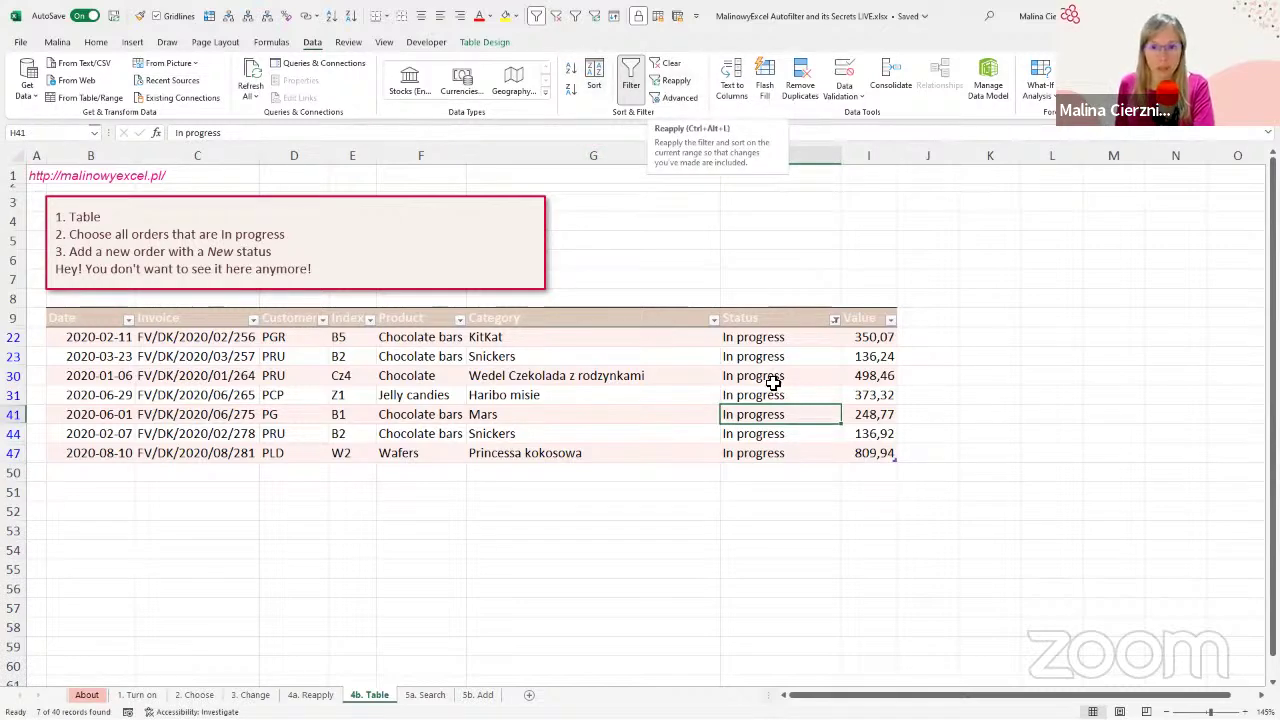
left_click(663, 419)
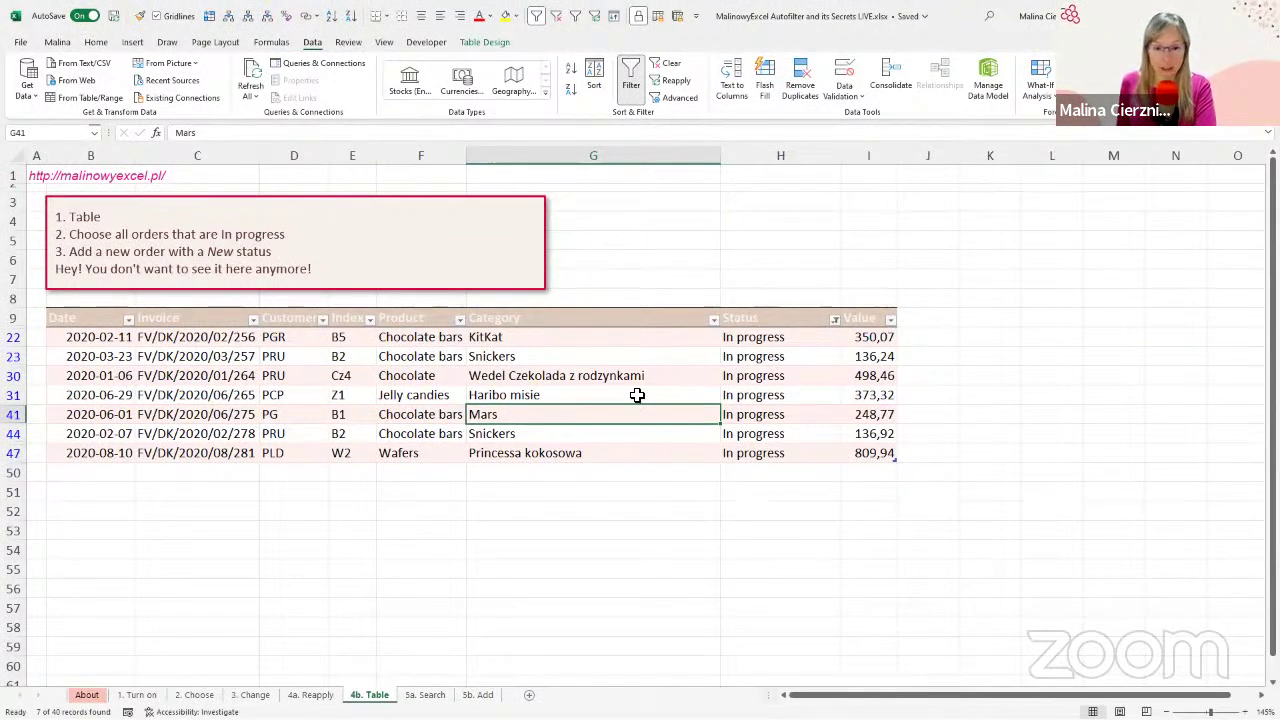
key("alt+Tab")
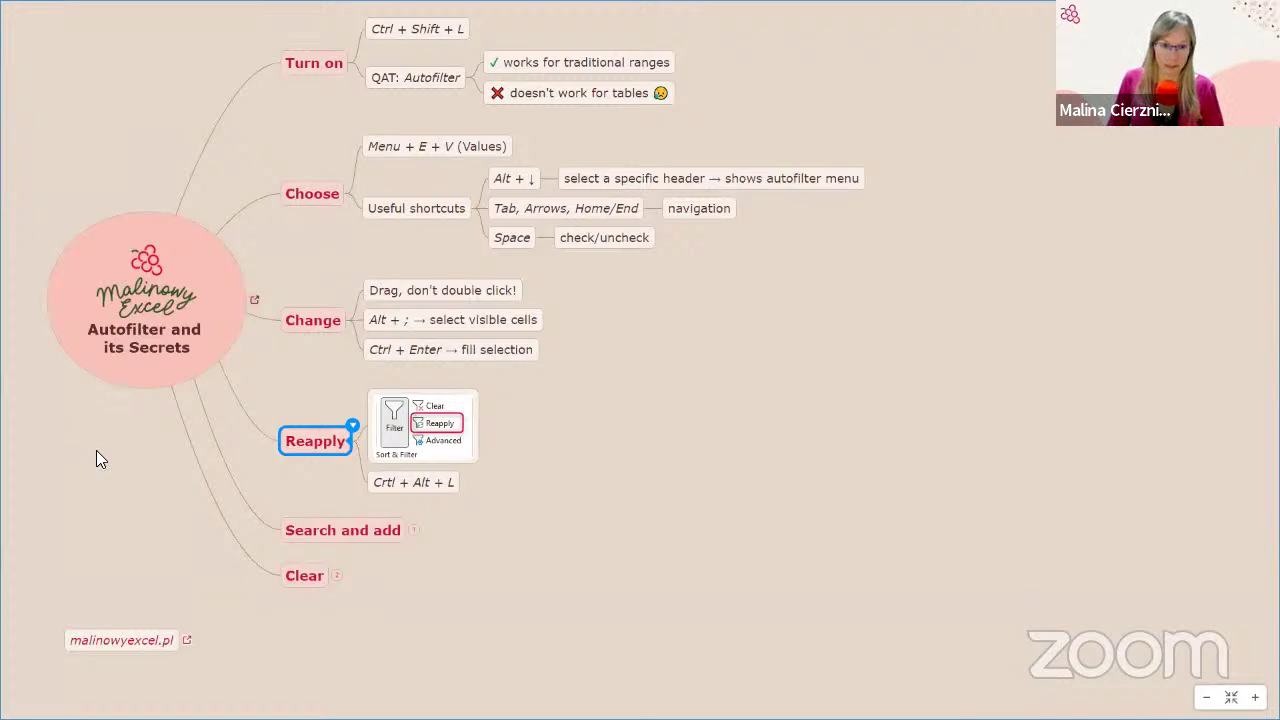
key("Down")
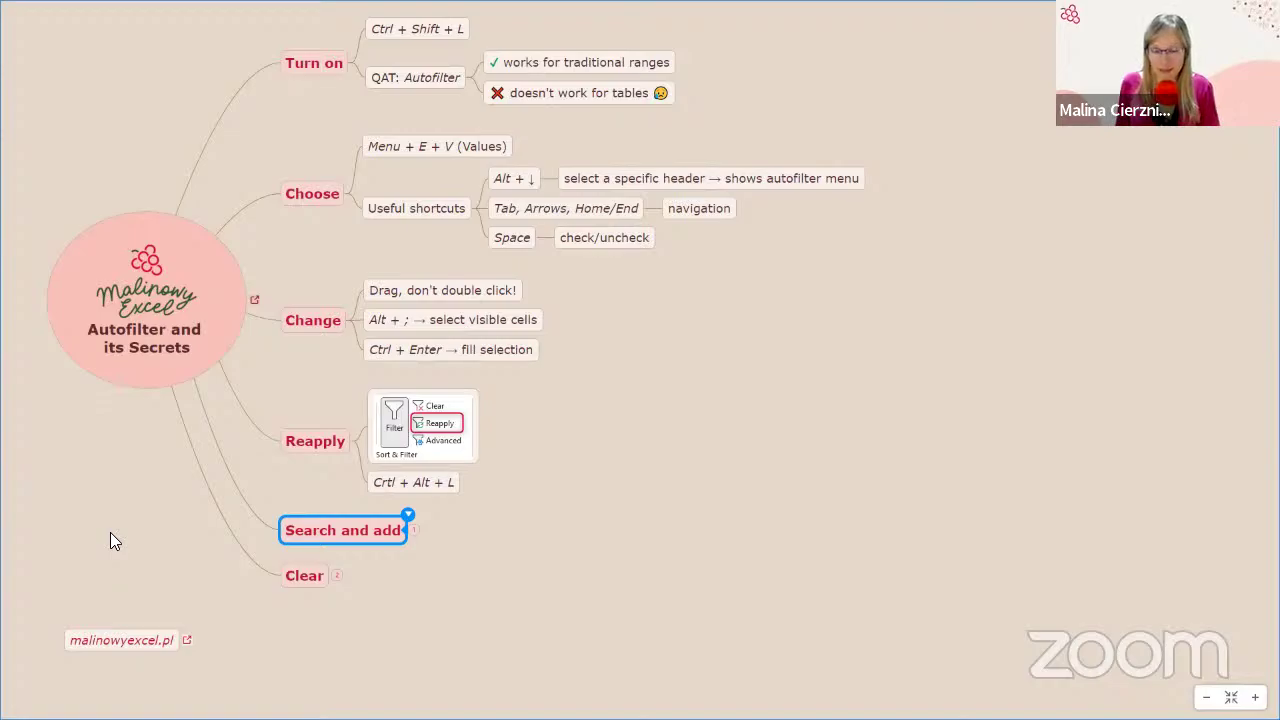
key("alt+Tab")
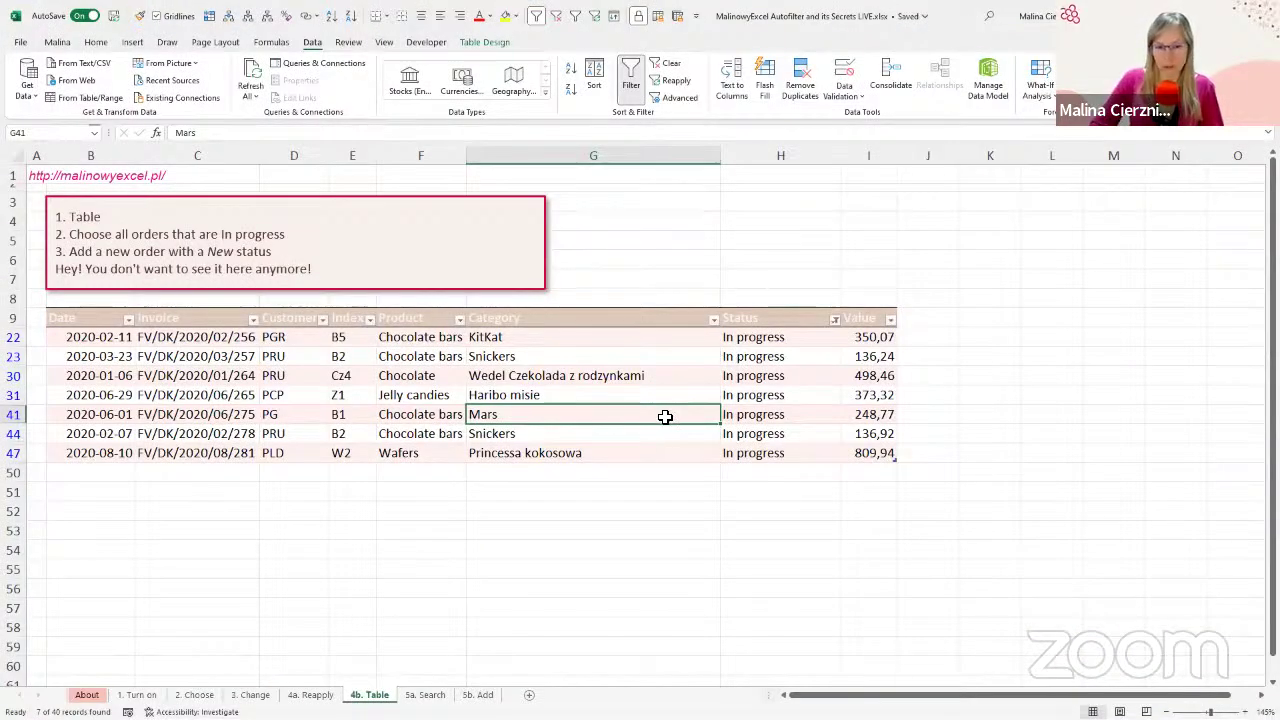
Step: Open the 5a. Search sheet, enlarge the view to 130%, and fit the Date column to its contents
key("ctrl+Page_Down")
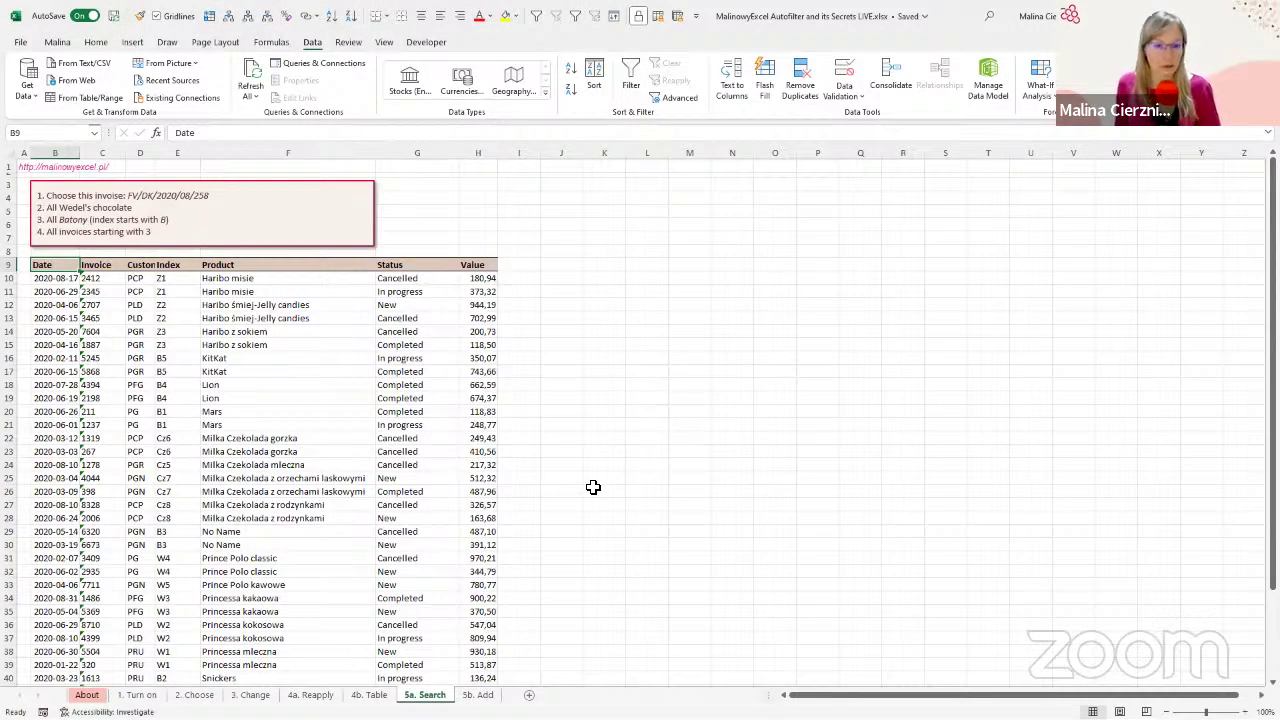
left_click(186, 384)
scroll(190, 395, "up", 1, "ctrl")
scroll(193, 399, "up", 1)
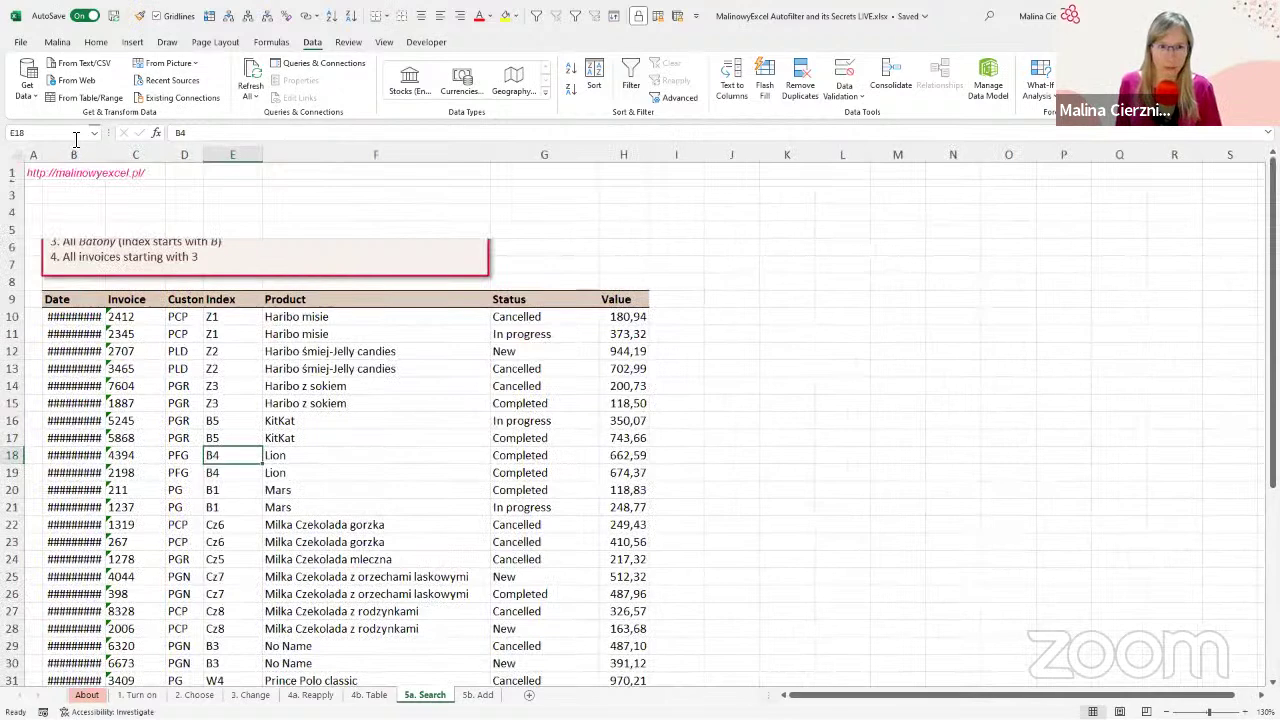
double_click(106, 155)
left_click(212, 335)
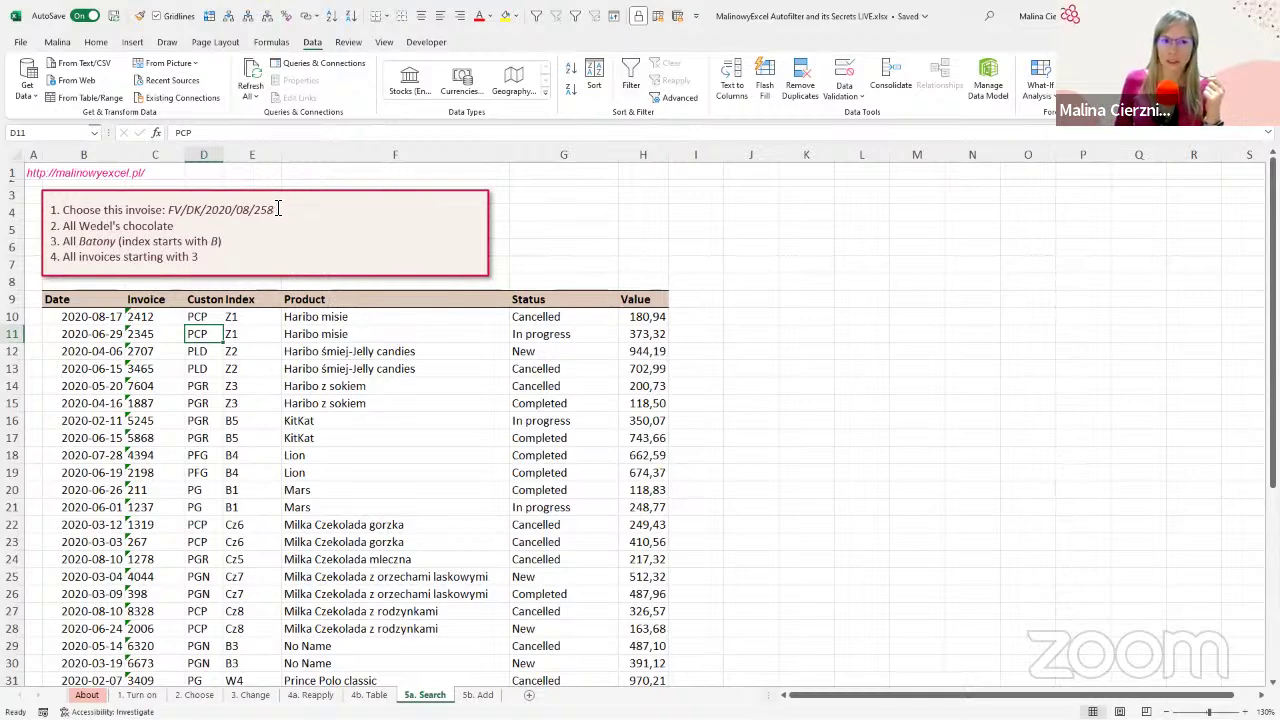
Step: Highlight the invoice number in the sheet's task list, and turn on filtering for the order range
left_click_drag(276, 209, 170, 225)
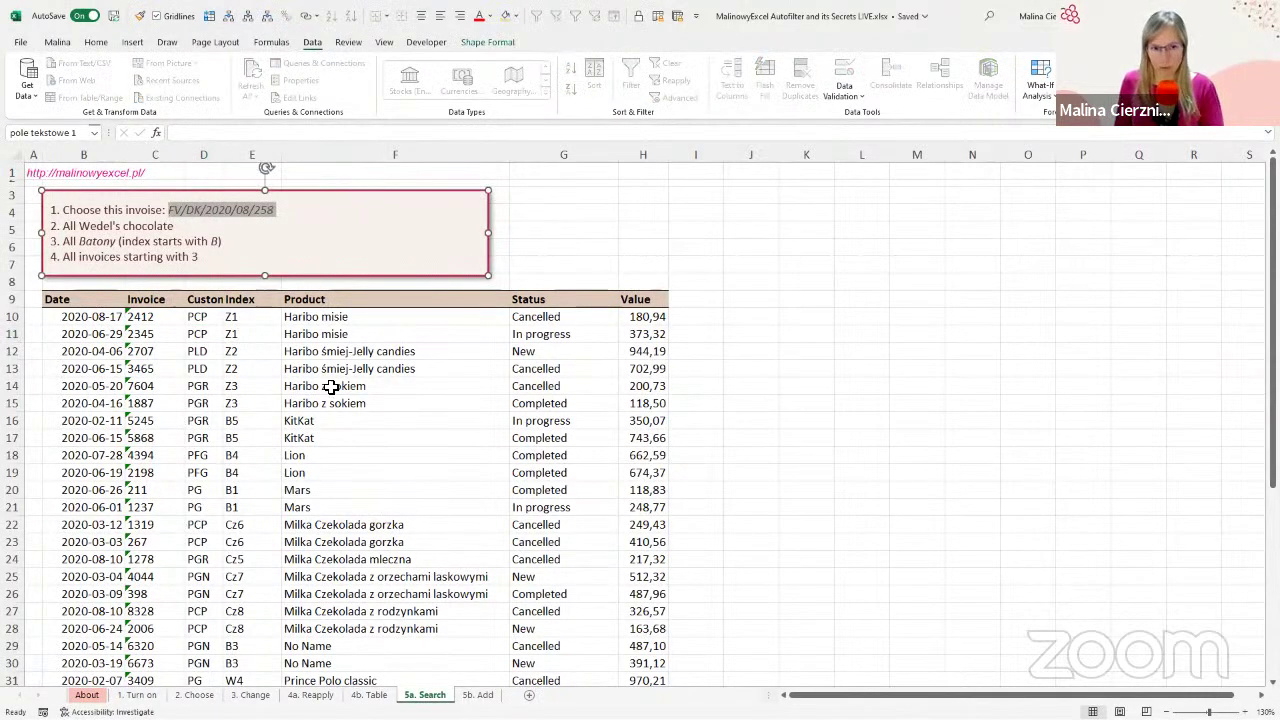
left_click(298, 368)
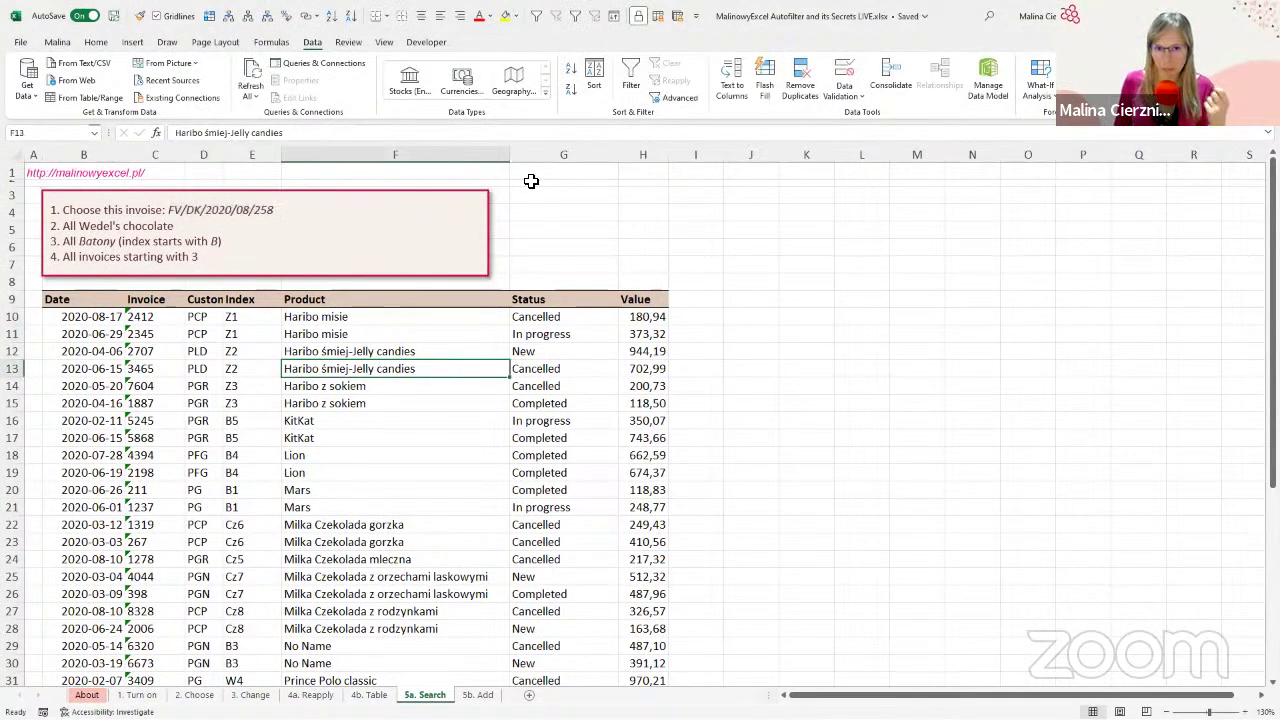
left_click(630, 78)
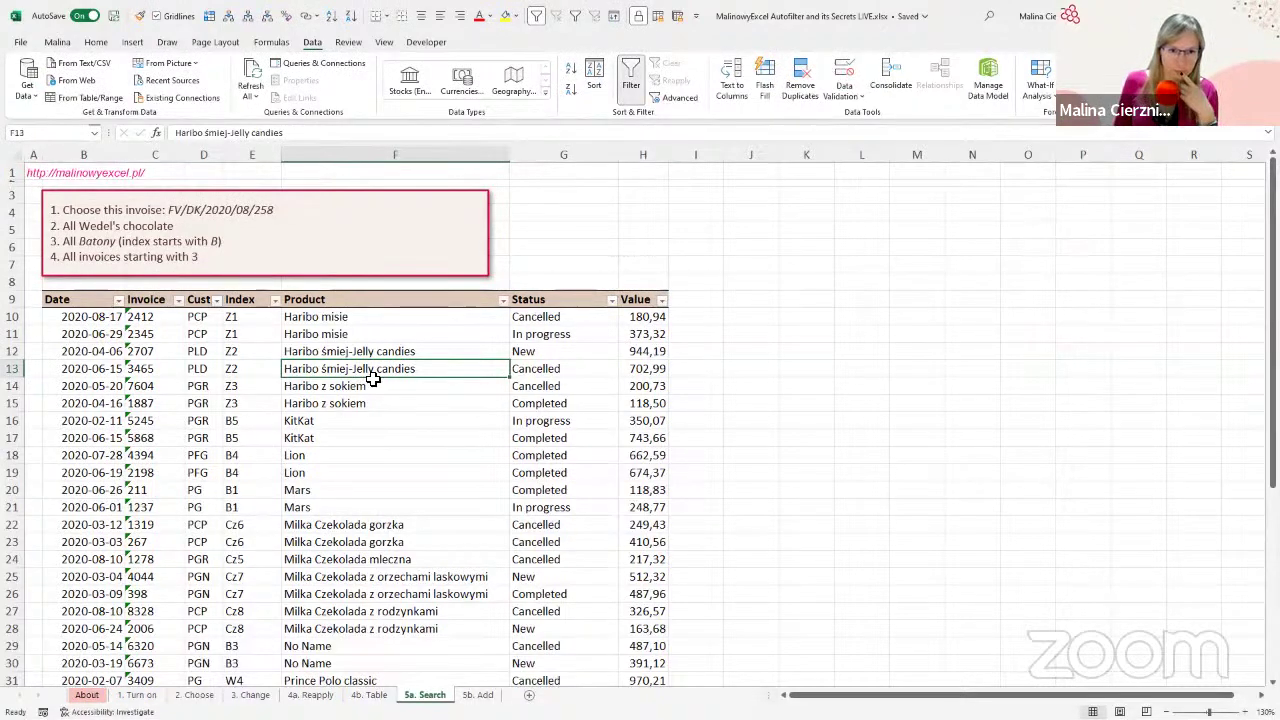
scroll(352, 479, "down", 7)
scroll(352, 479, "up", 7)
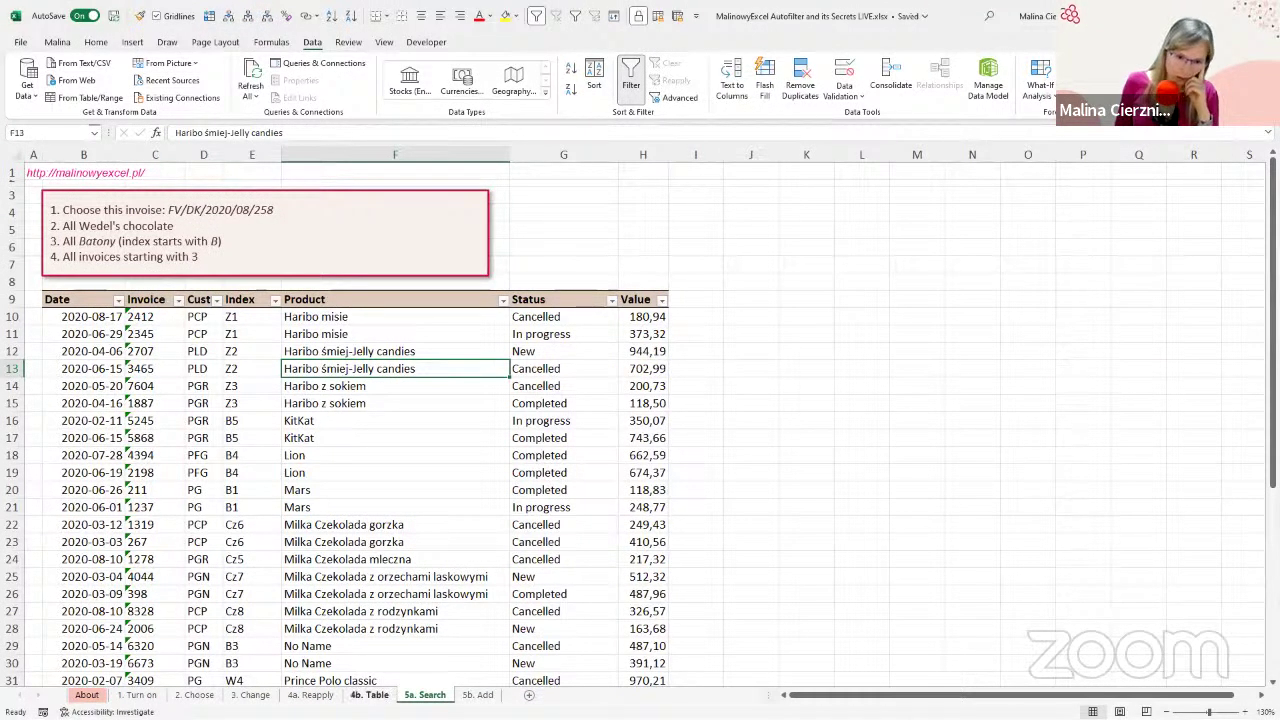
Step: Return to the 4b. Table sheet and select the Mars order's invoice cell in the filtered table
left_click(369, 694)
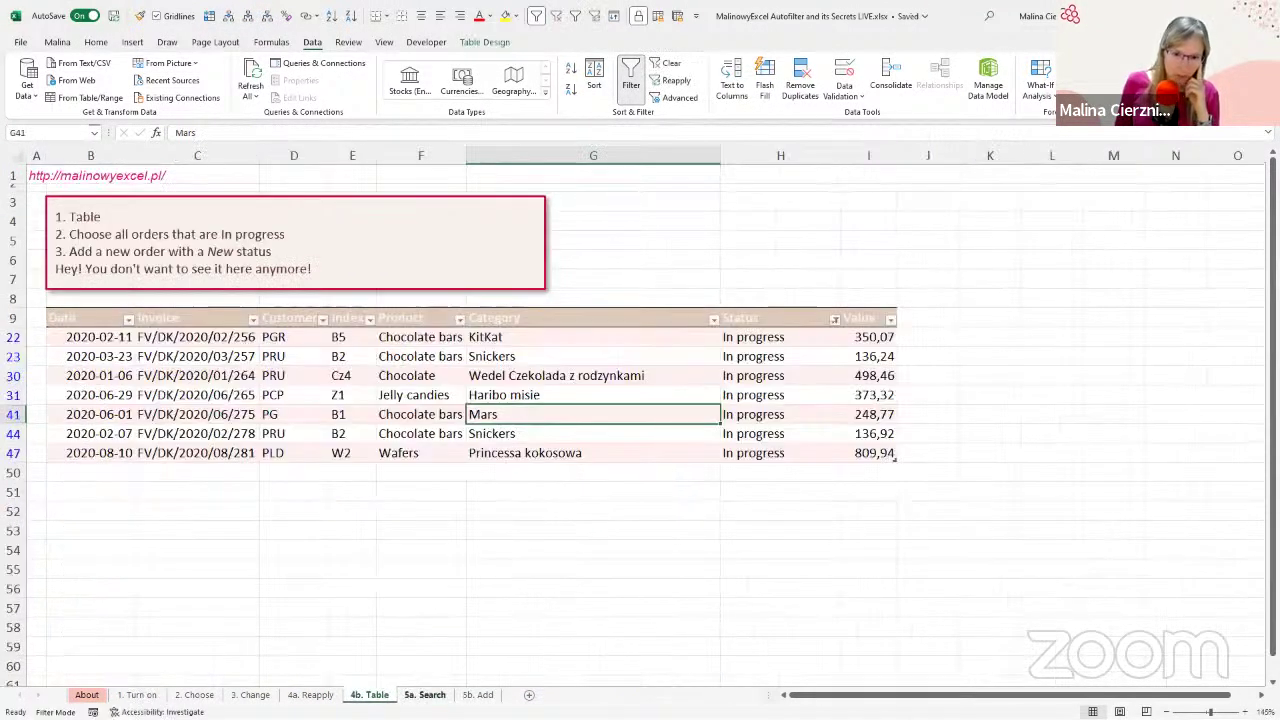
left_click(425, 694)
left_click(369, 694)
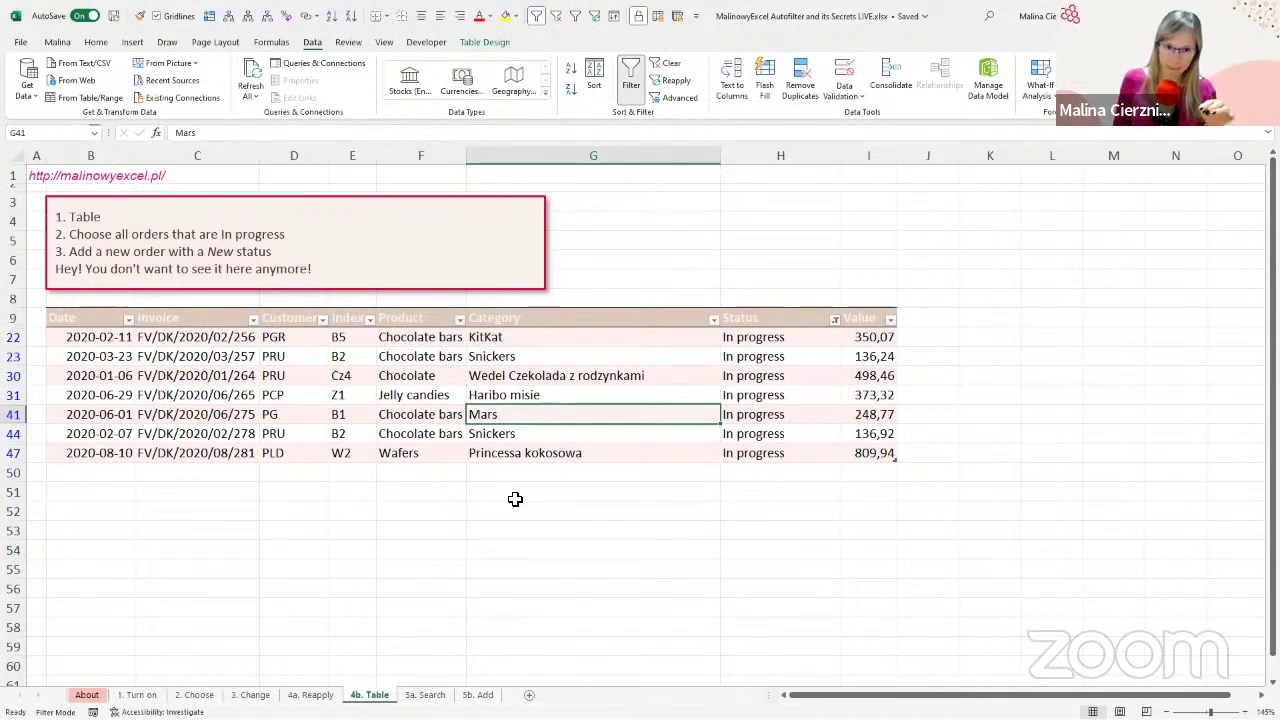
left_click(313, 395)
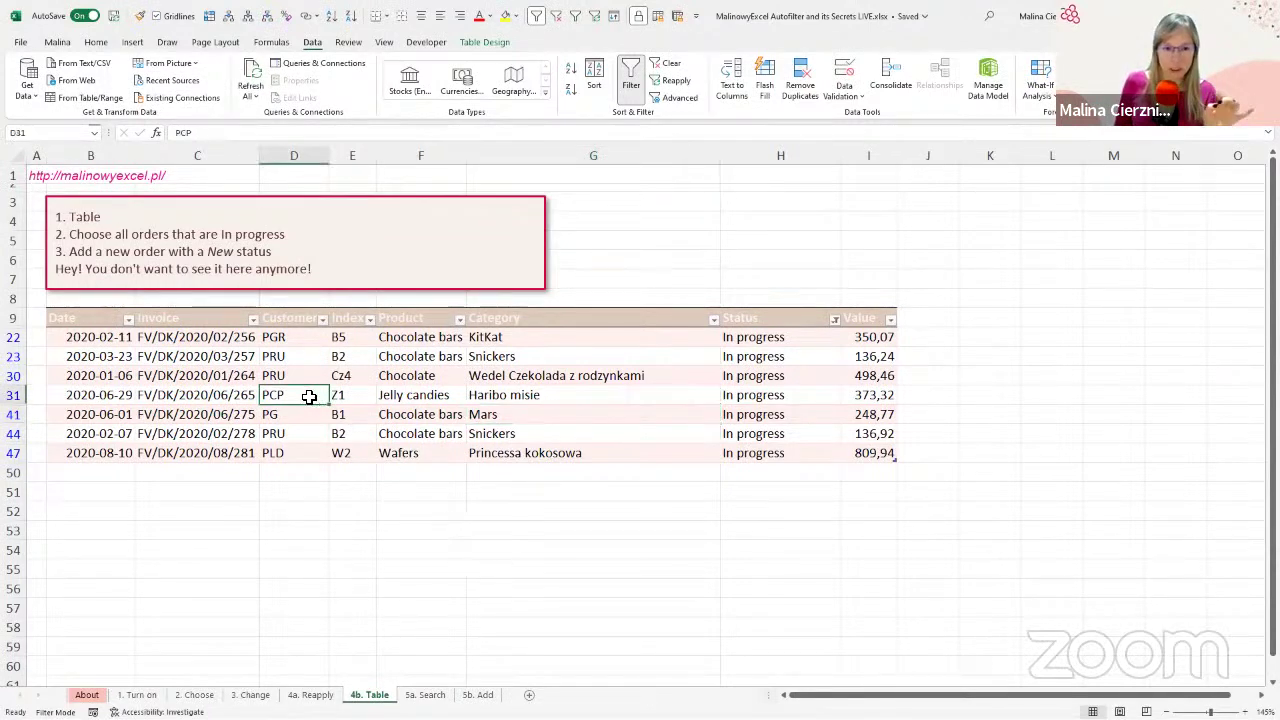
left_click(220, 416)
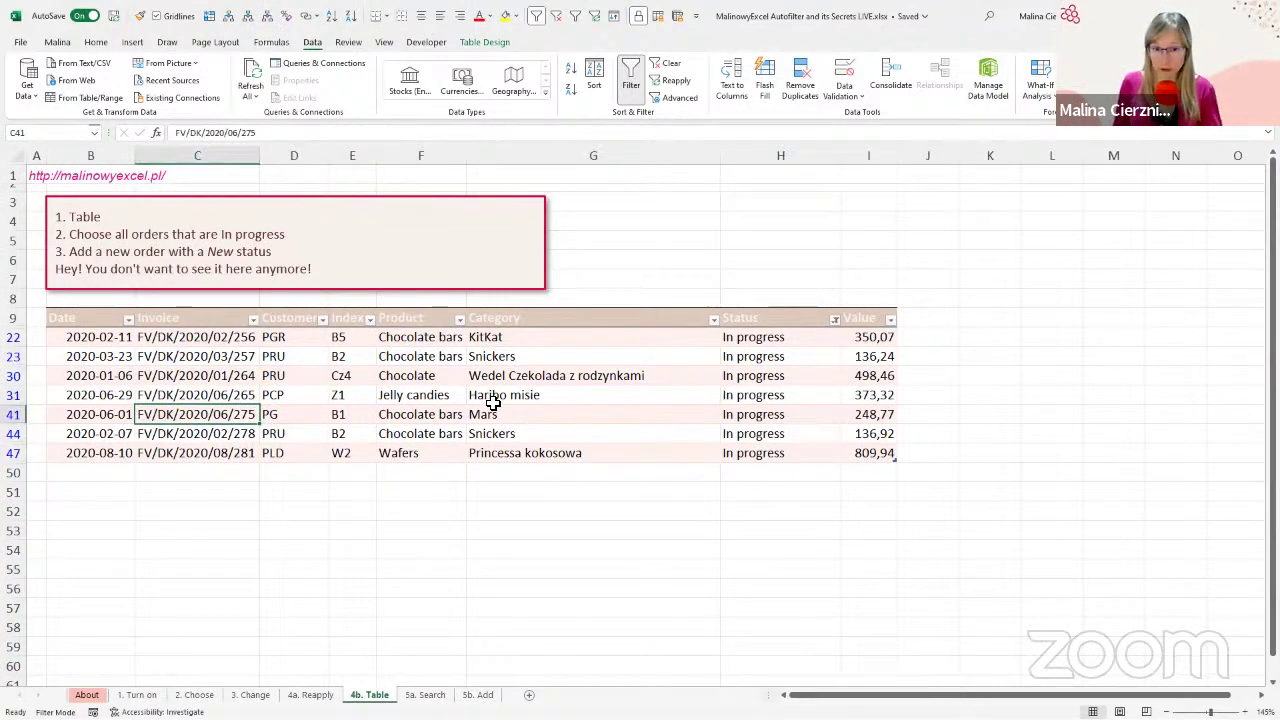
Step: Mark the In progress statuses with a temporary rectangle and hand-drawn strokes, and erase the marks
key("ctrl+2")
mouse_move(796, 466)
left_mouse_down()
mouse_move(738, 346)
mouse_move(779, 462)
left_mouse_up()
left_click_drag(720, 397, 806, 440)
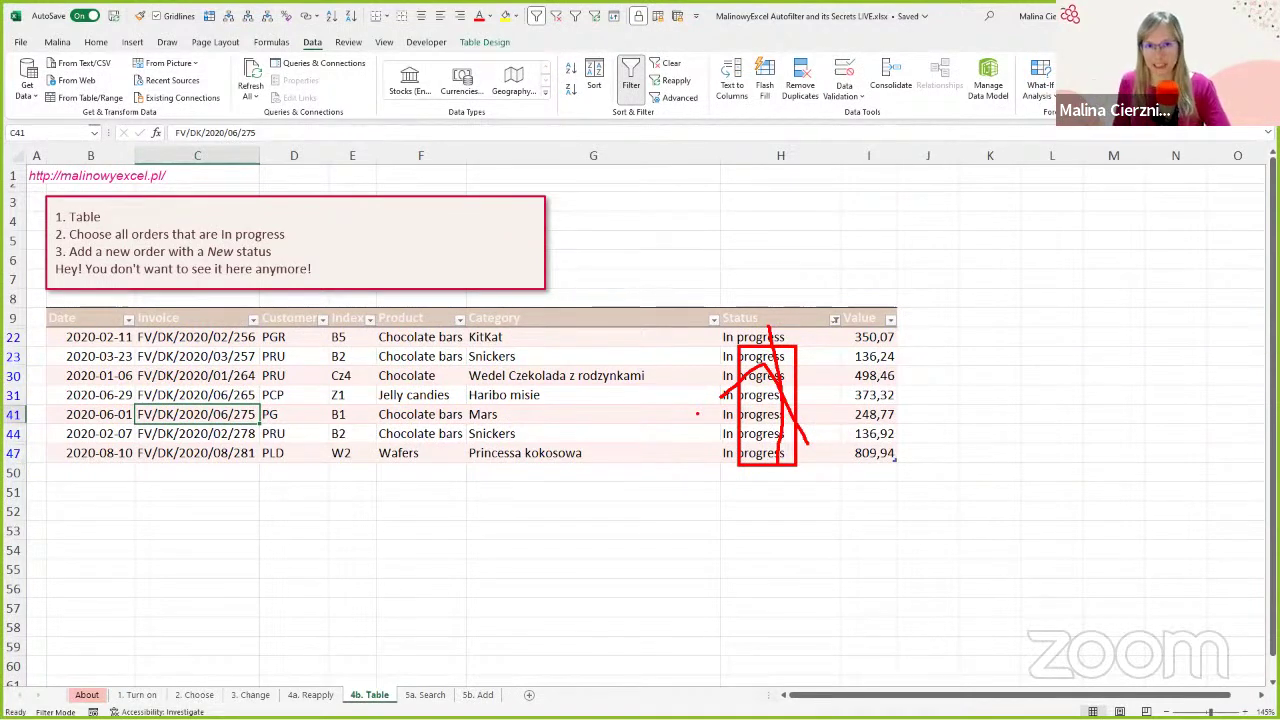
key("Escape")
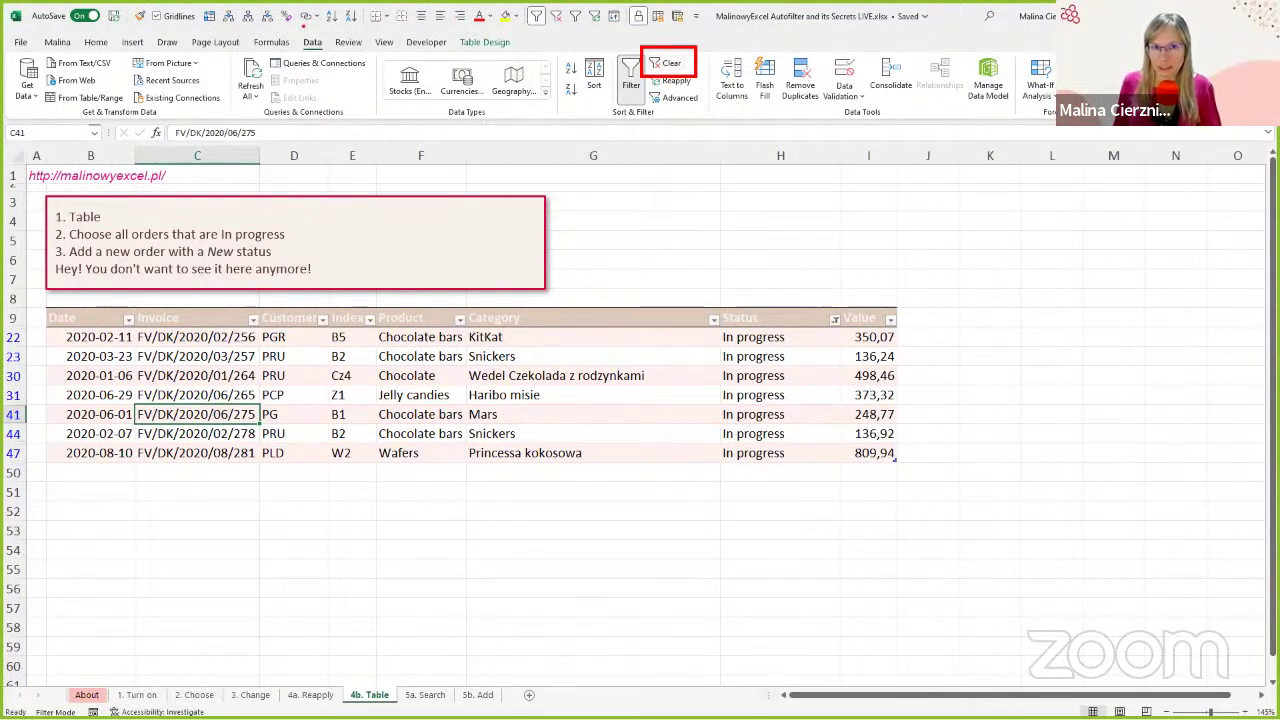
Step: Clear the table's Status filter, pointing out the Clear command and the Category filter arrow with temporary marks
left_click_drag(298, 30, 338, 65)
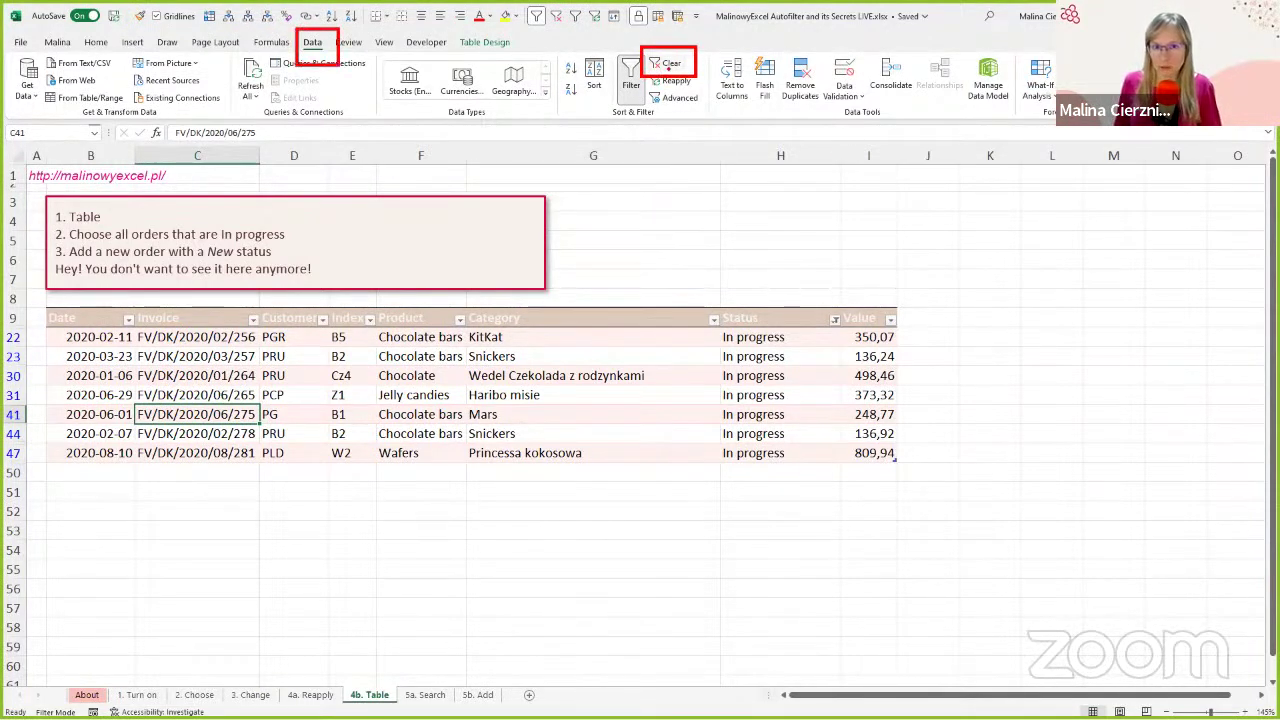
left_click_drag(715, 325, 668, 72)
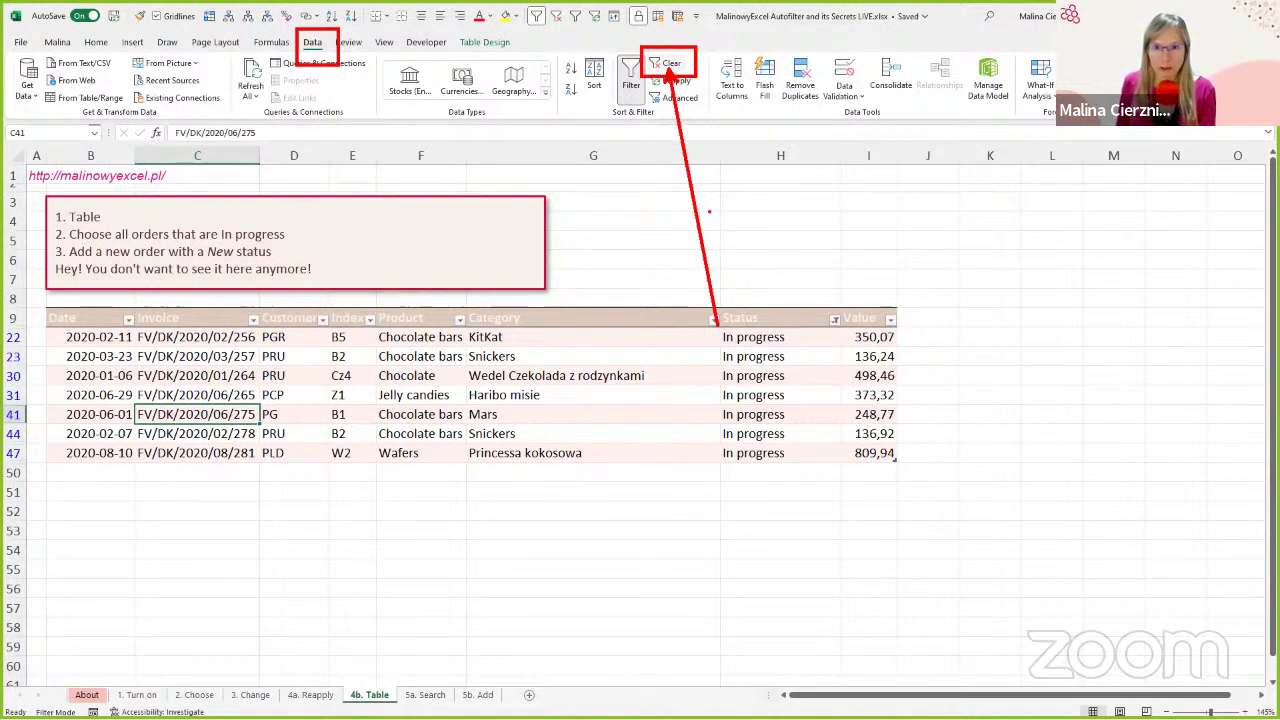
left_click(670, 63)
left_click(760, 411)
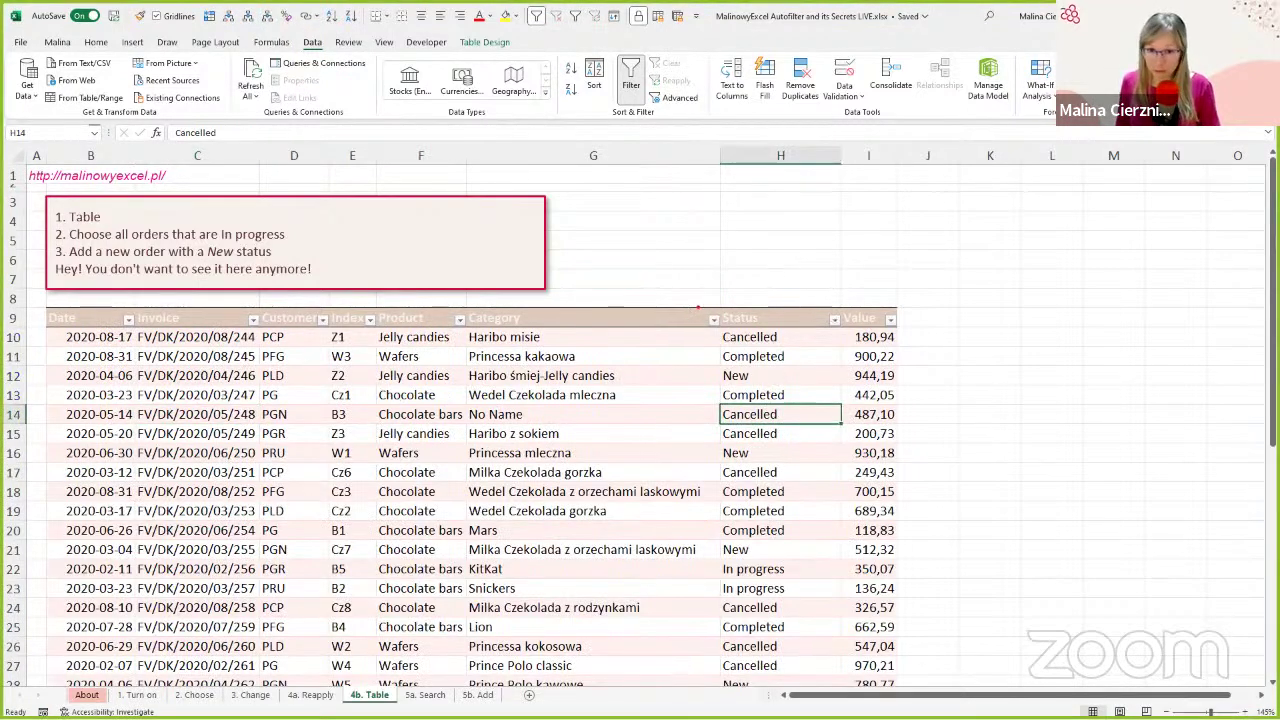
left_click_drag(711, 188, 711, 305)
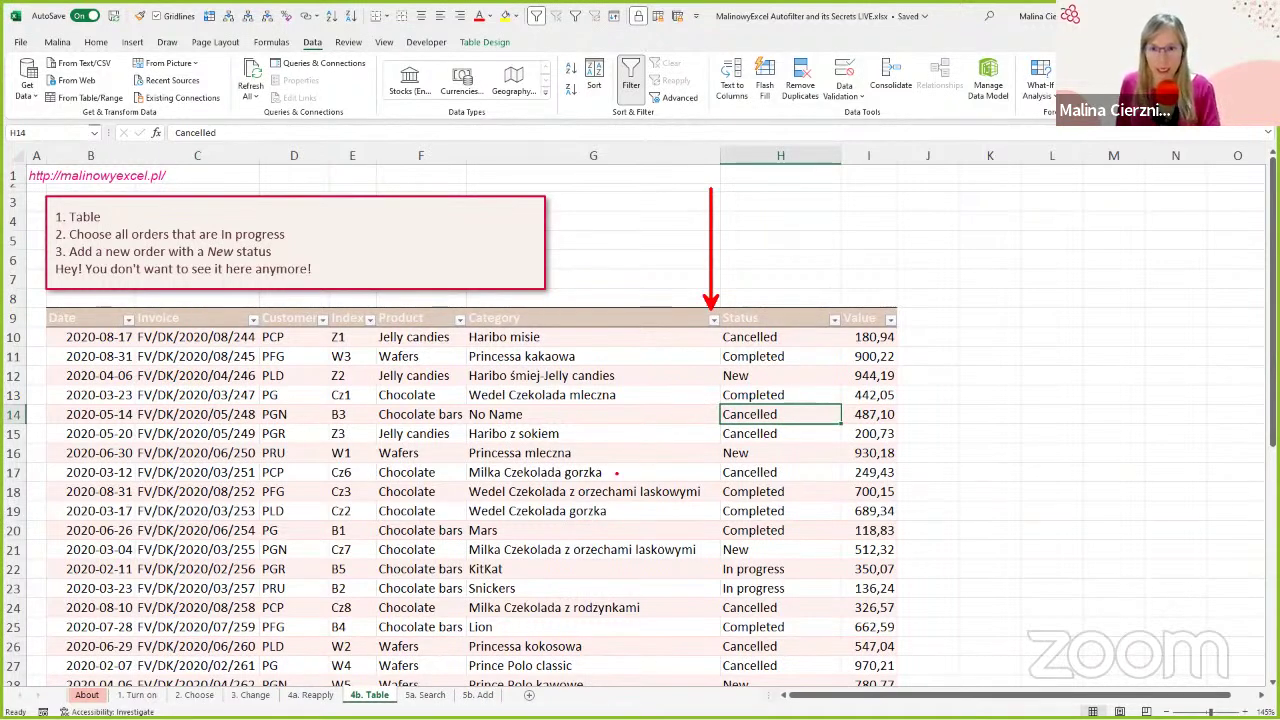
key("Escape")
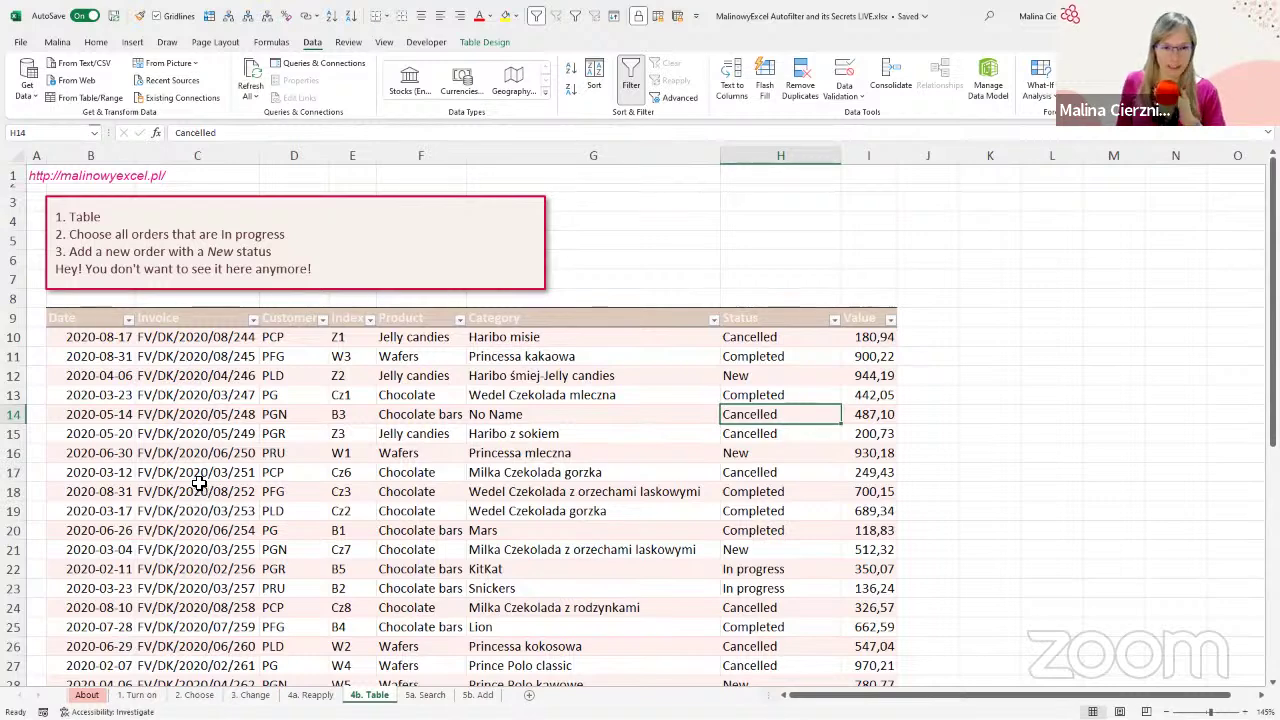
left_click(254, 320)
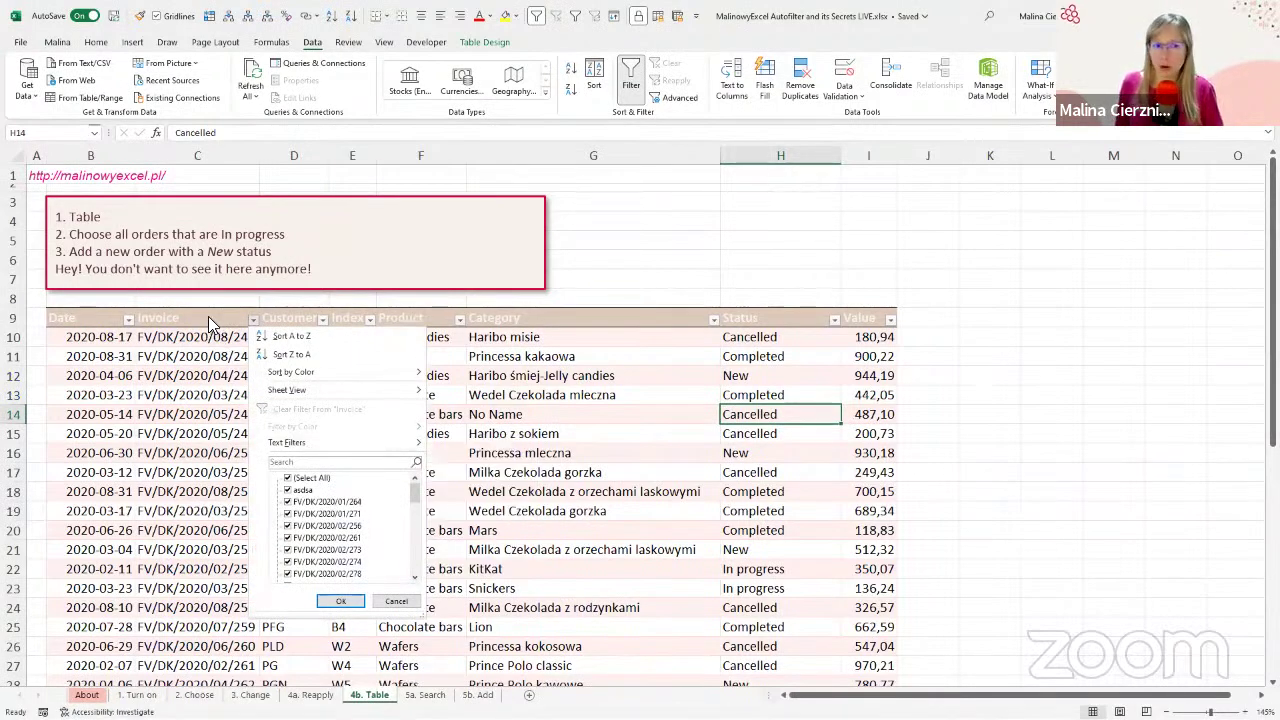
left_click(214, 323)
left_click(214, 323)
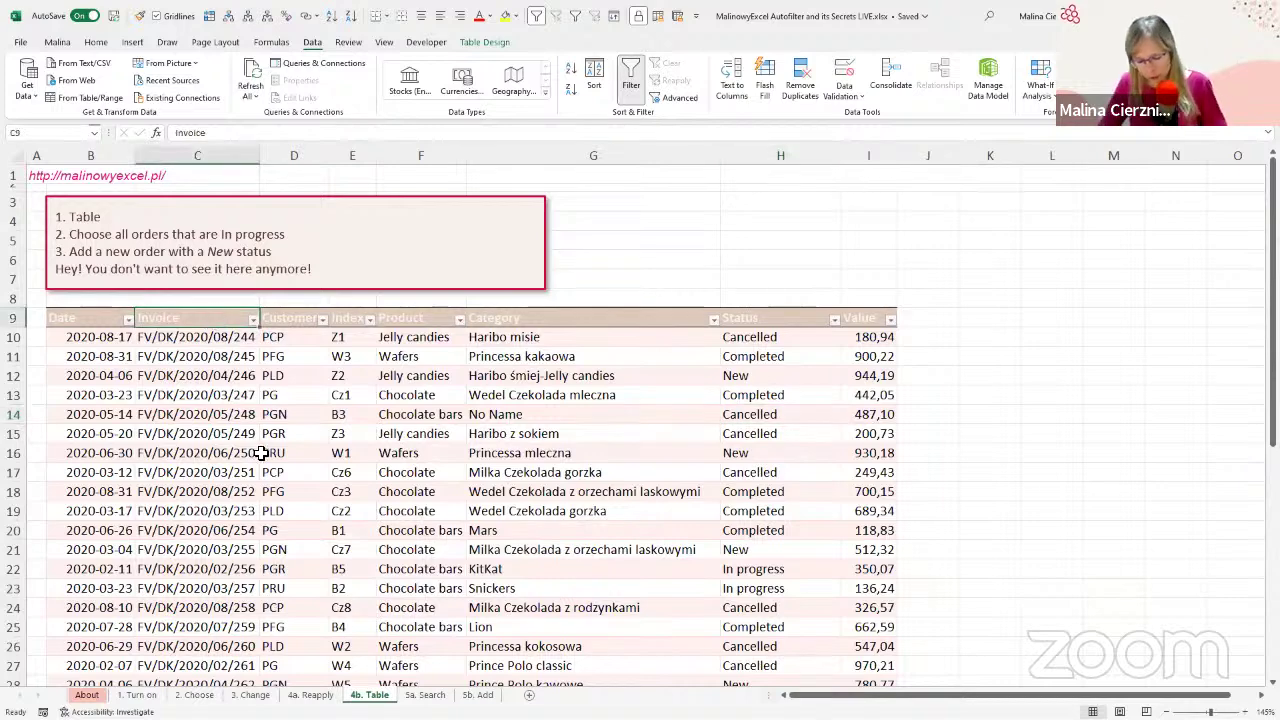
key("alt+Down")
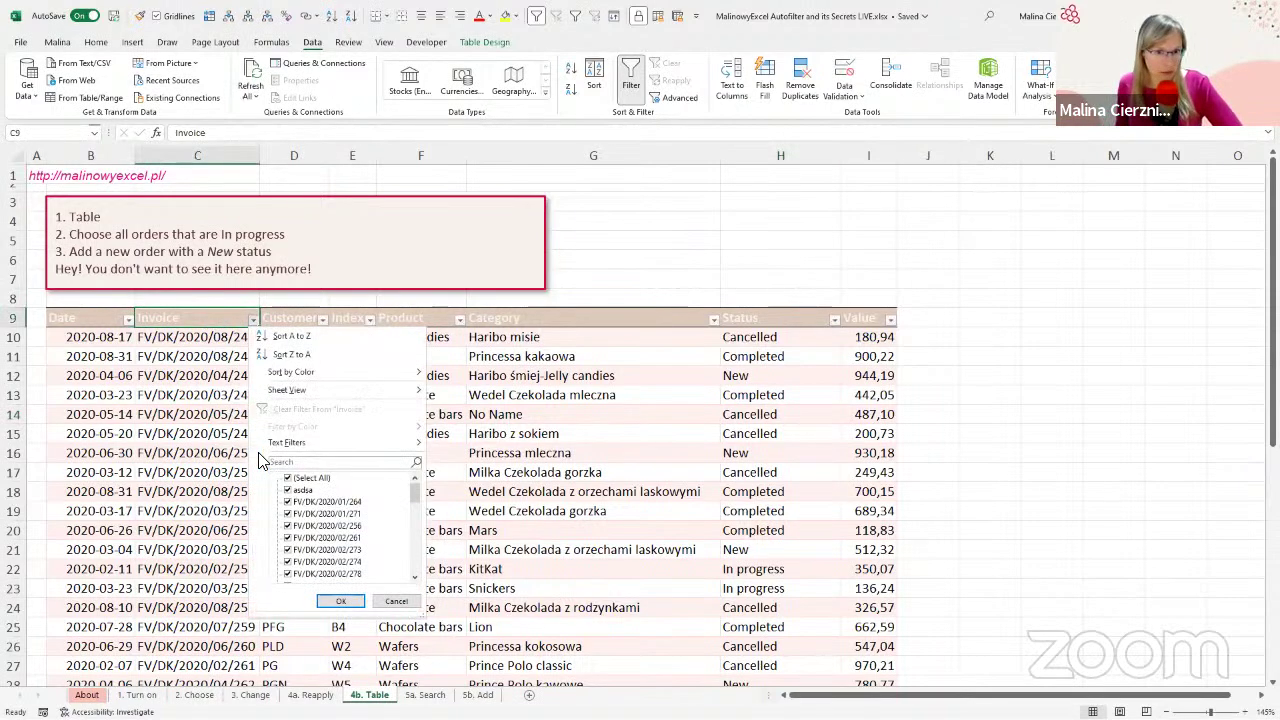
left_click(254, 321)
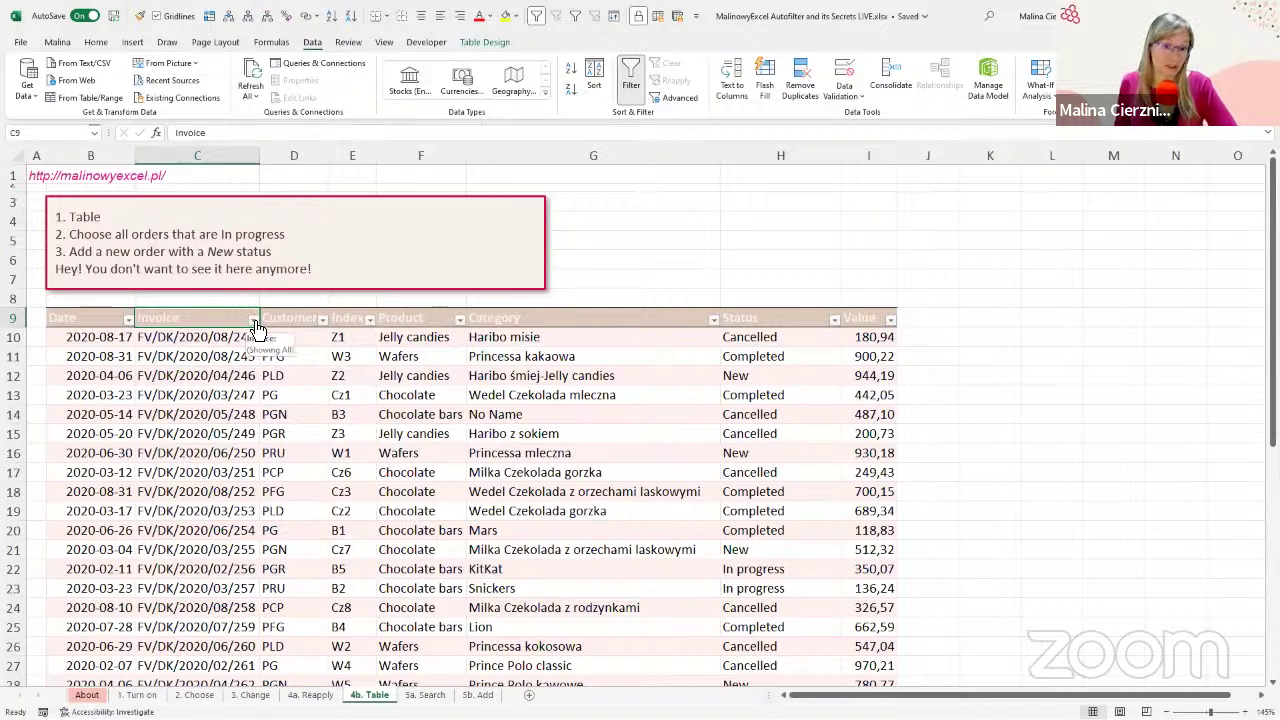
Step: Filter the Invoice column by searching for FV/DK/2020/08/258 and applying the matching result
left_click(254, 320)
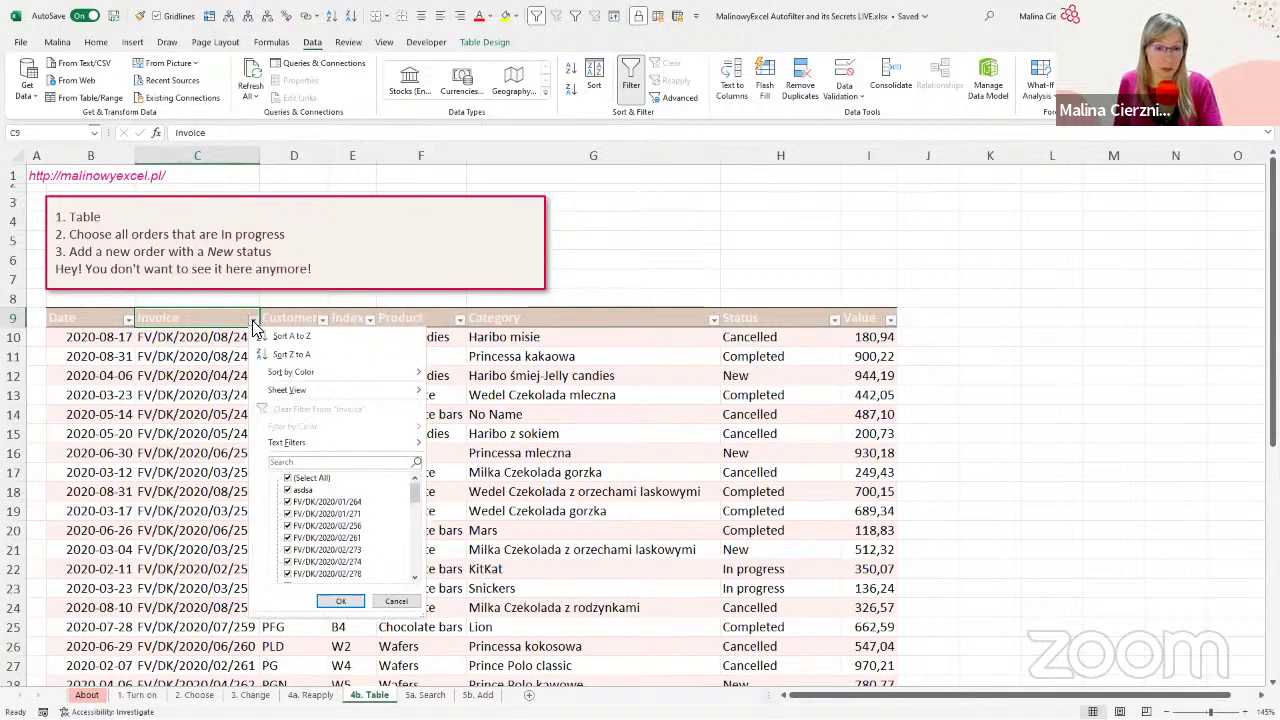
left_click(308, 462)
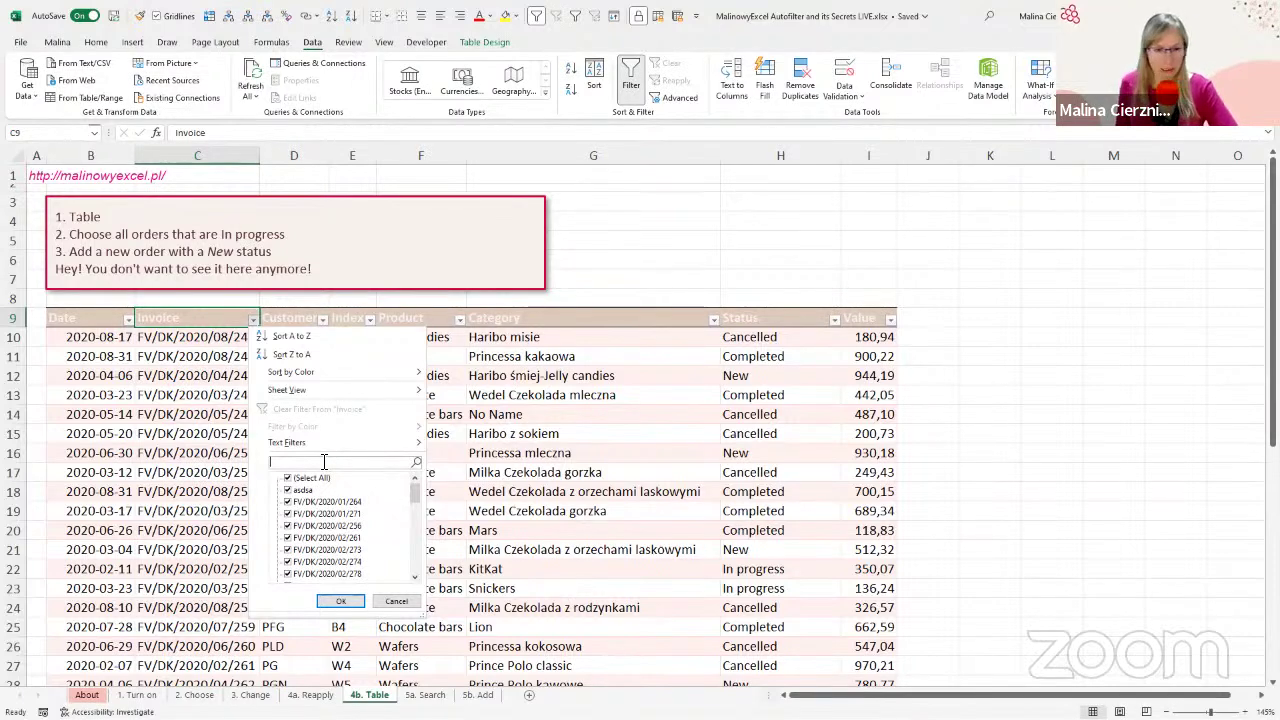
type("FV/DK/2020/08/258")
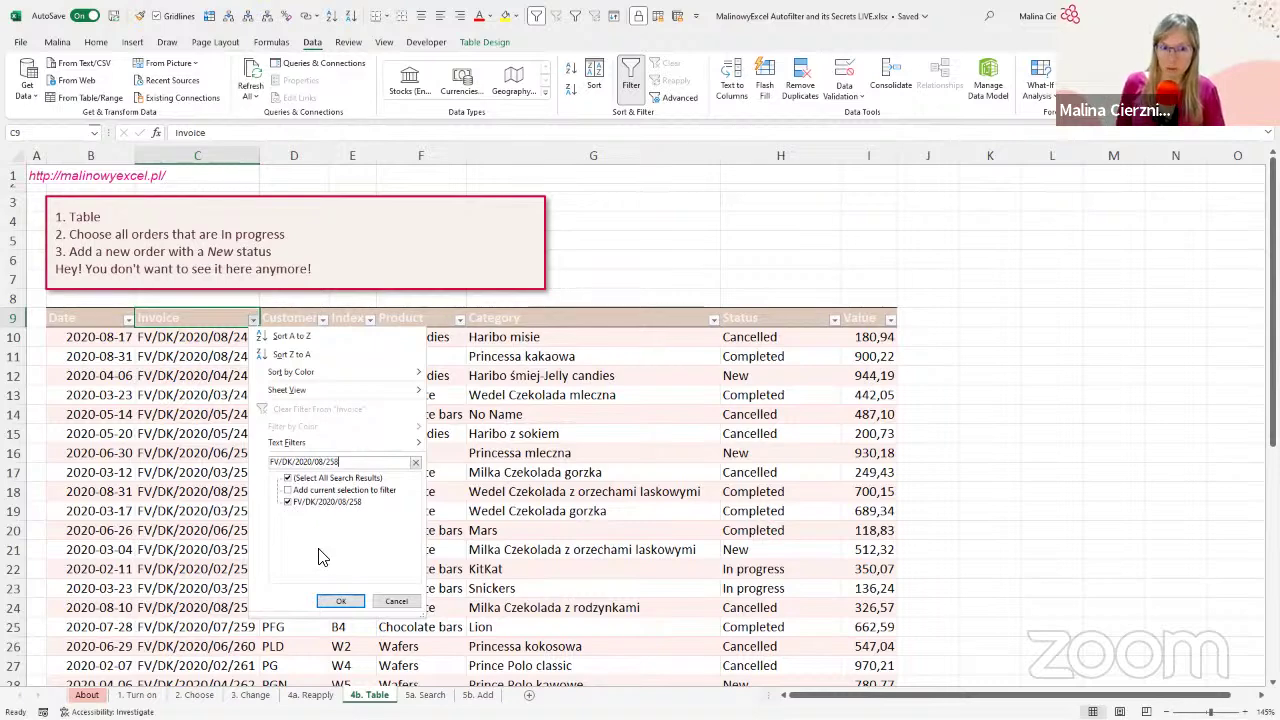
left_click(338, 601)
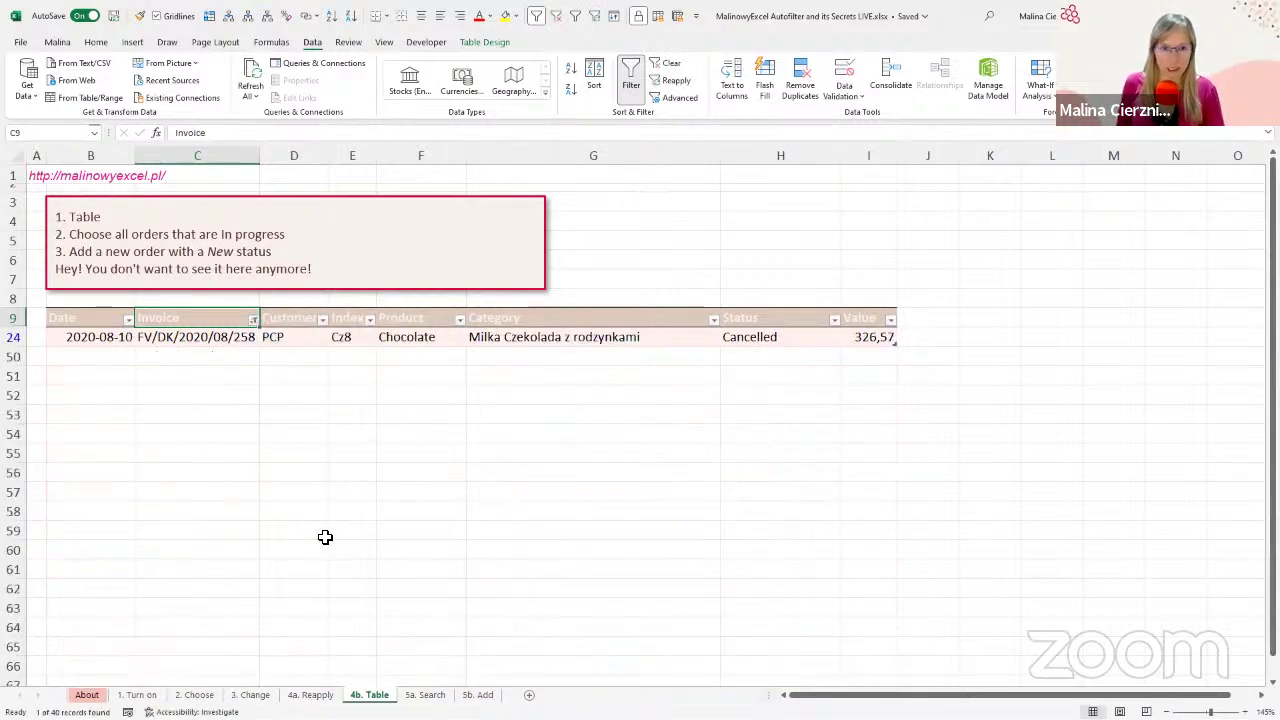
Step: Check which customers the Customer column's filter offers for the filtered invoice, and close it without changes
left_click(222, 341)
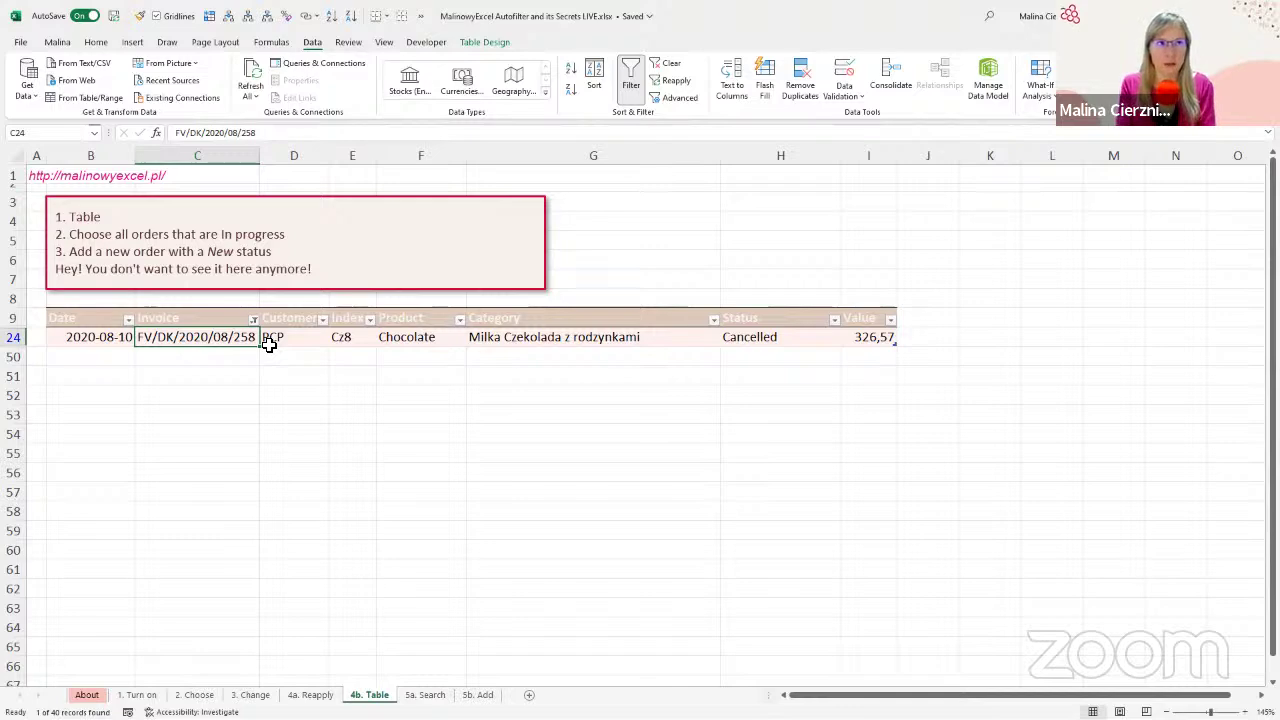
left_click(324, 320)
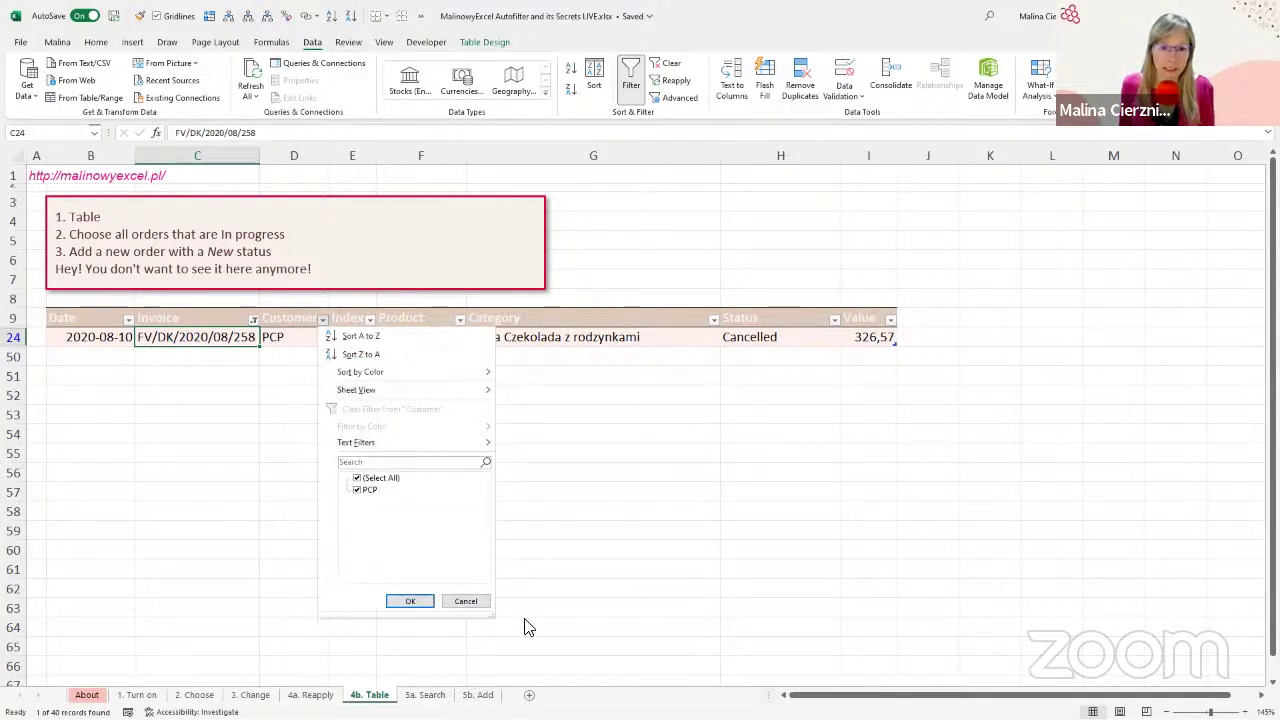
left_click(466, 601)
Step: Clear the table's Invoice filter, look through the Invoice column's filter list, and close it without changes
left_click(664, 63)
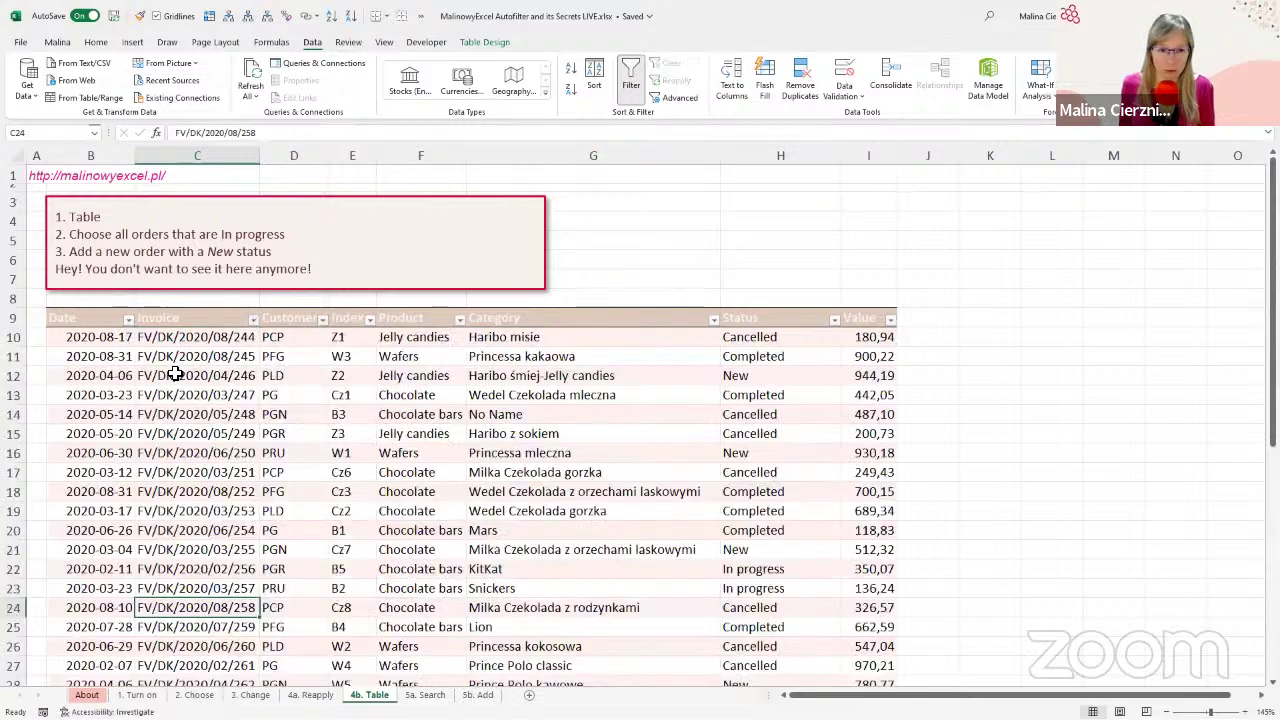
left_click(253, 320)
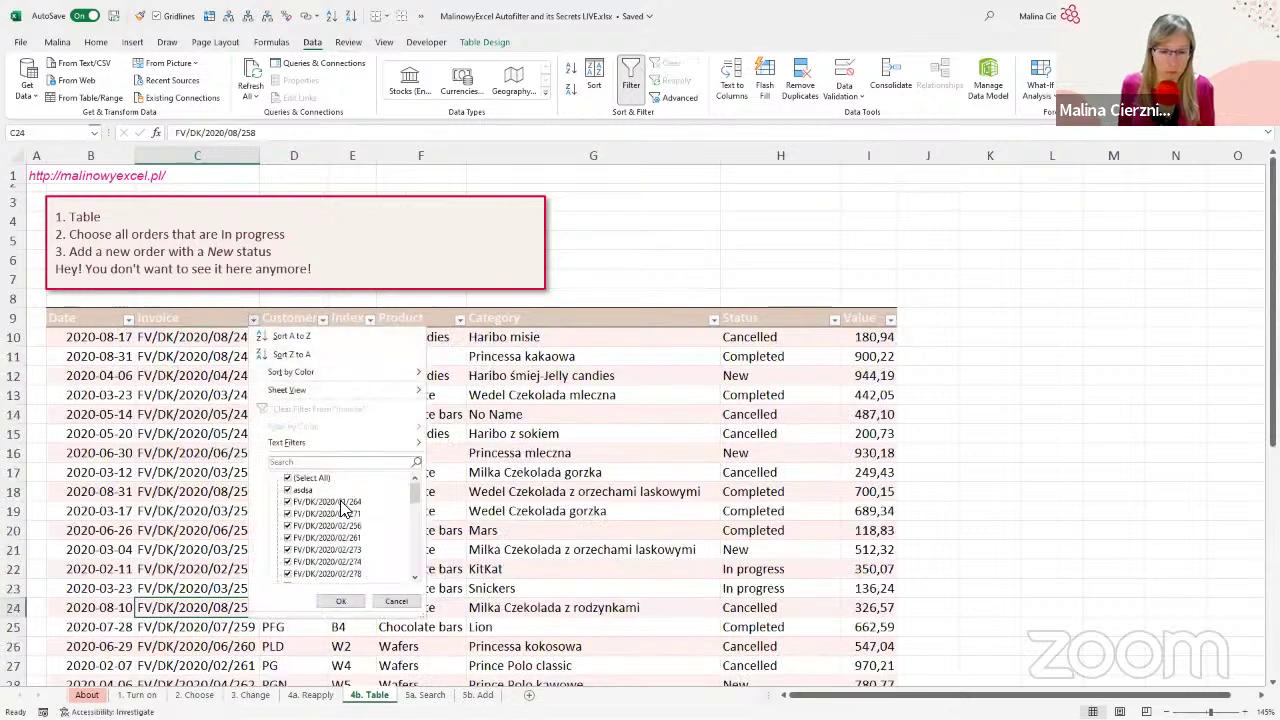
mouse_move(413, 507)
left_mouse_down()
mouse_move(418, 568)
mouse_move(413, 503)
left_mouse_up()
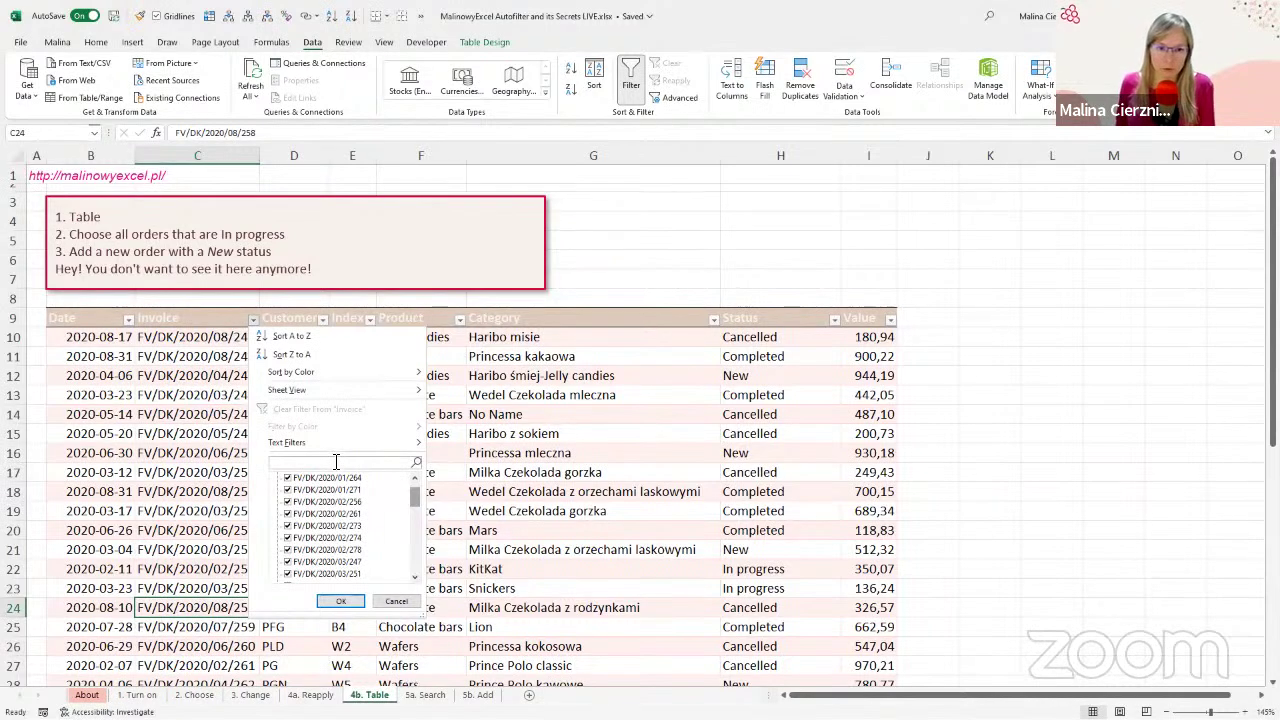
left_click(109, 347)
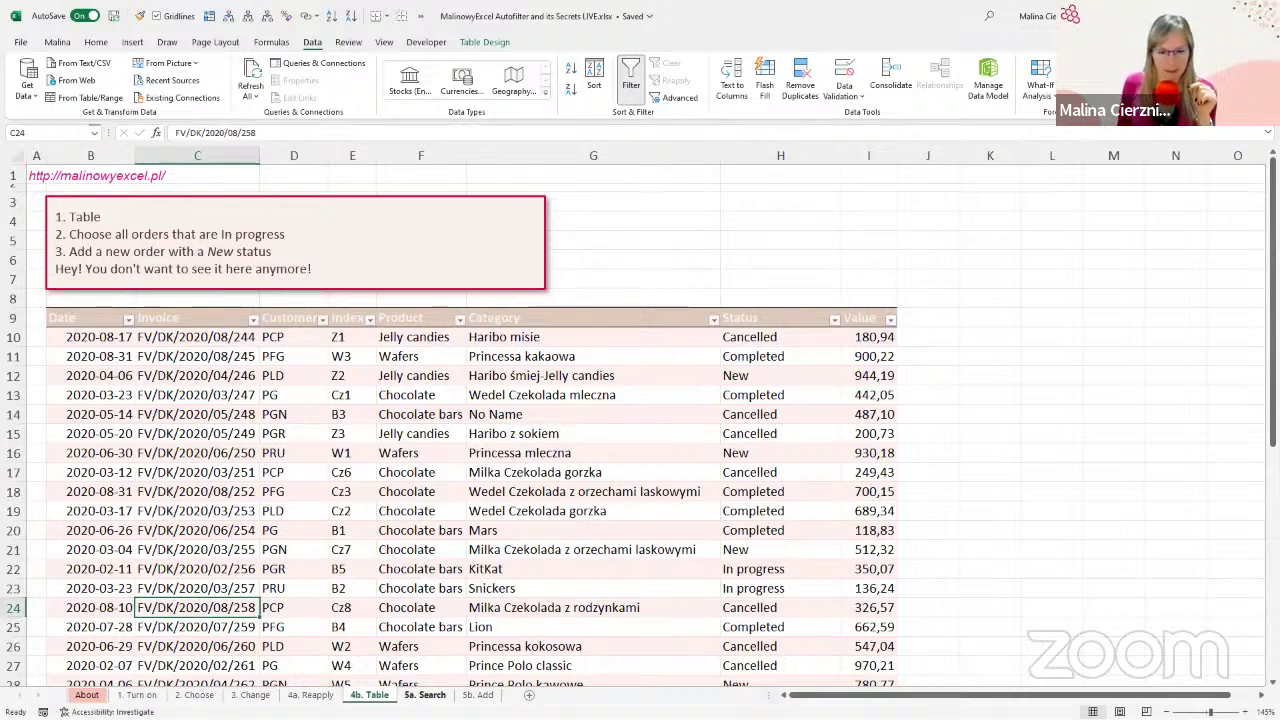
Step: Switch to the 5a. Search sheet and look over the entries in its Invoice and Product columns
left_click(425, 694)
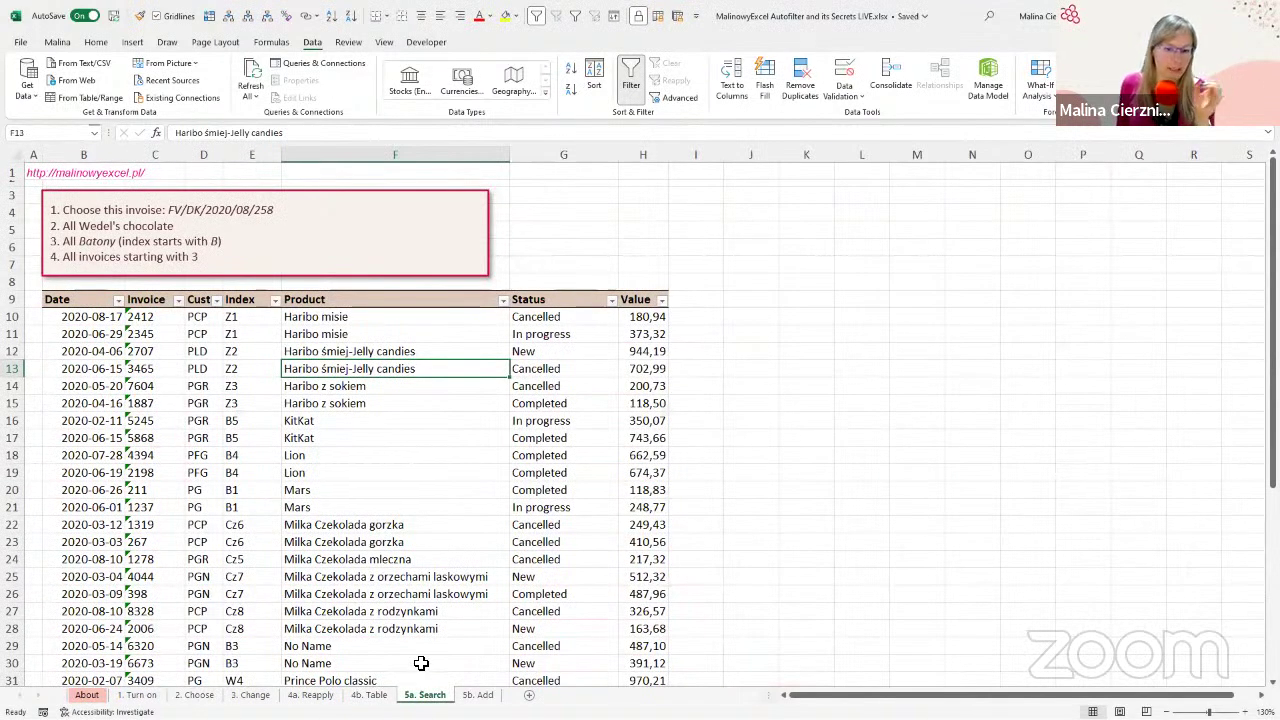
left_click(158, 352)
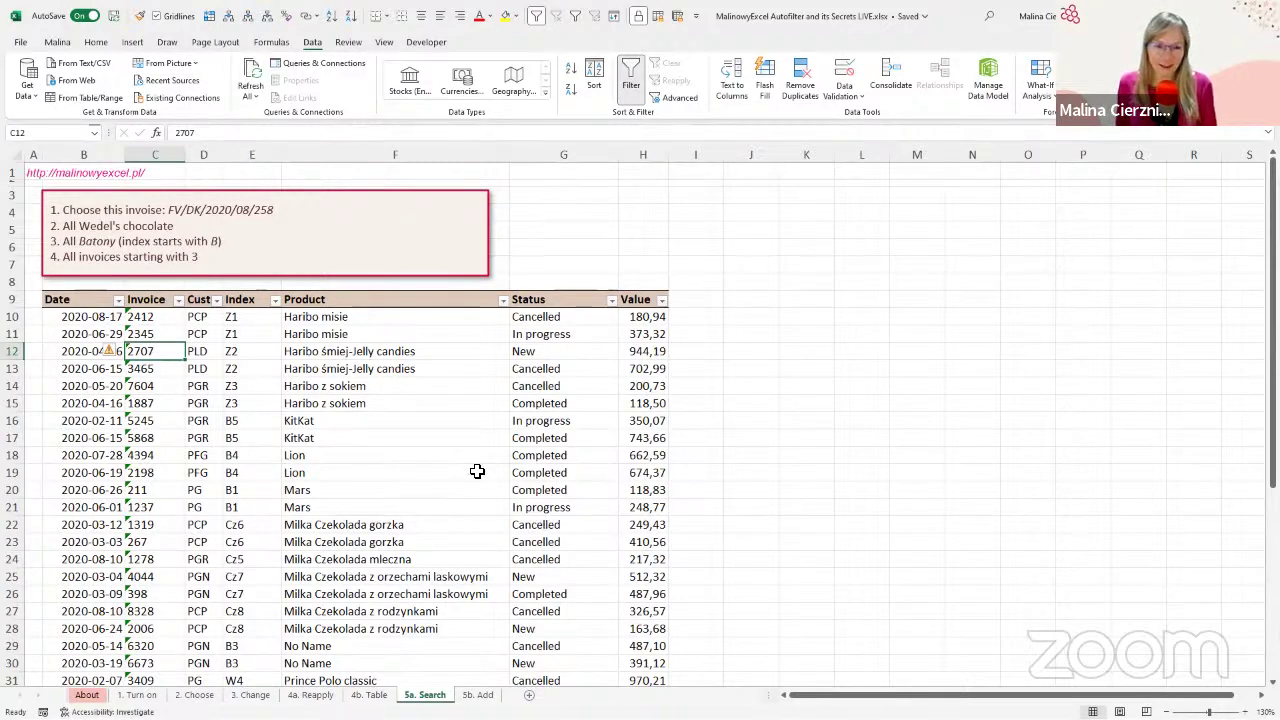
scroll(451, 527, "down", 3)
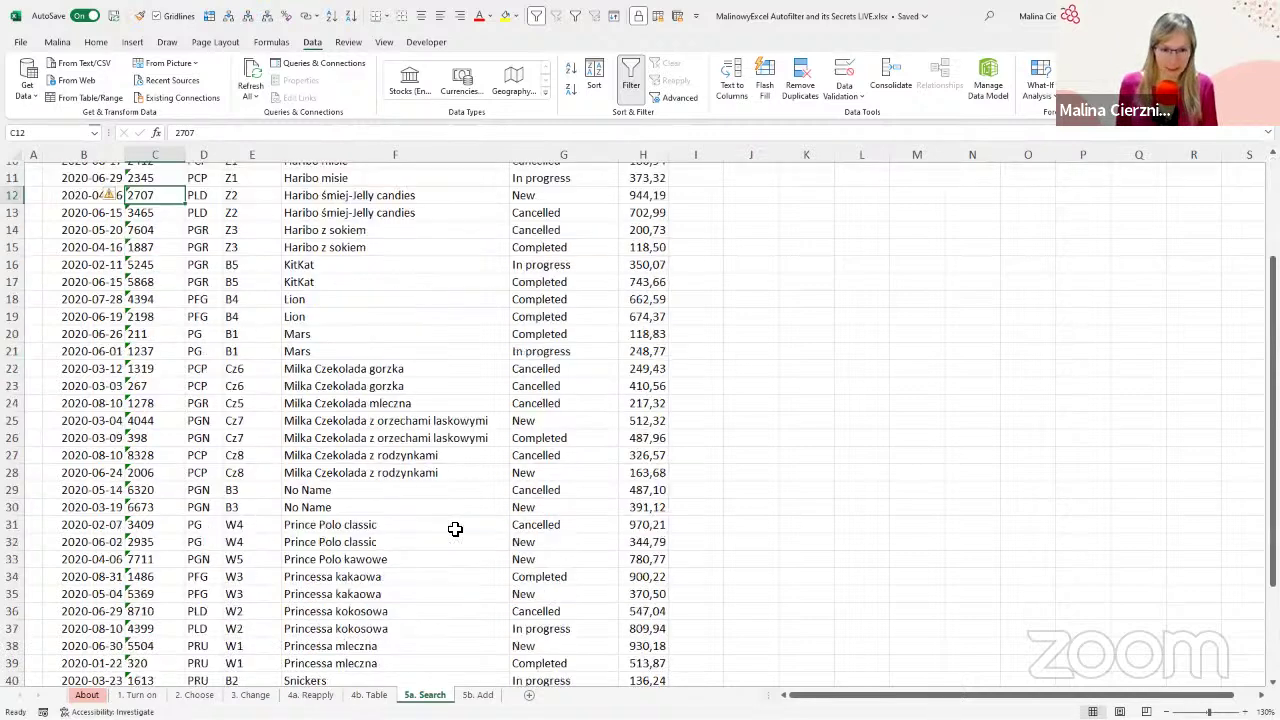
scroll(451, 528, "up", 3)
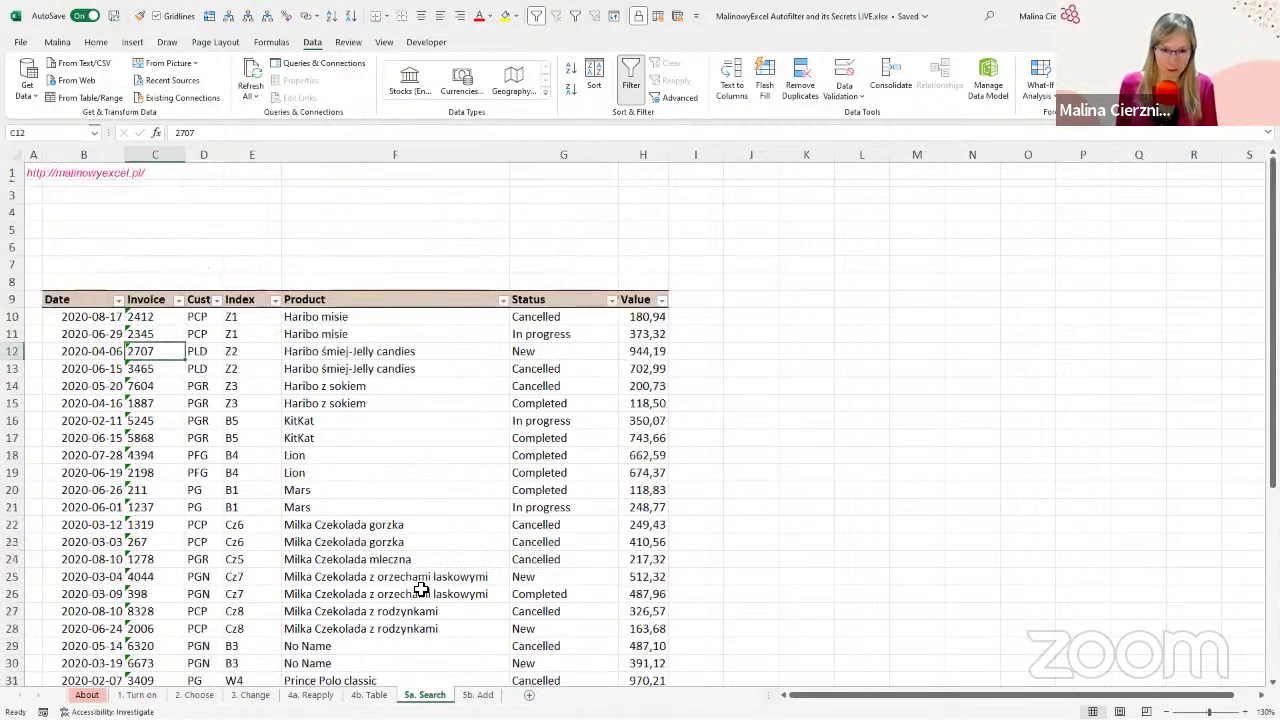
left_click(326, 316)
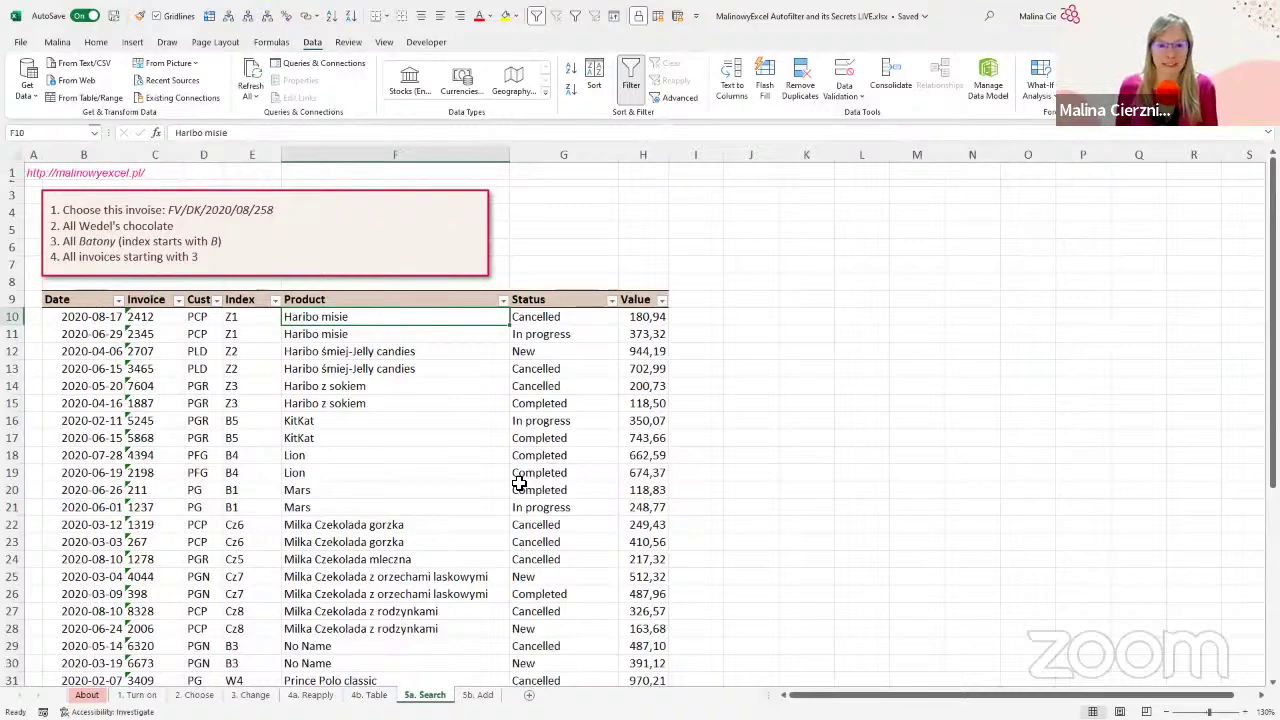
left_click(400, 559)
left_click(396, 404)
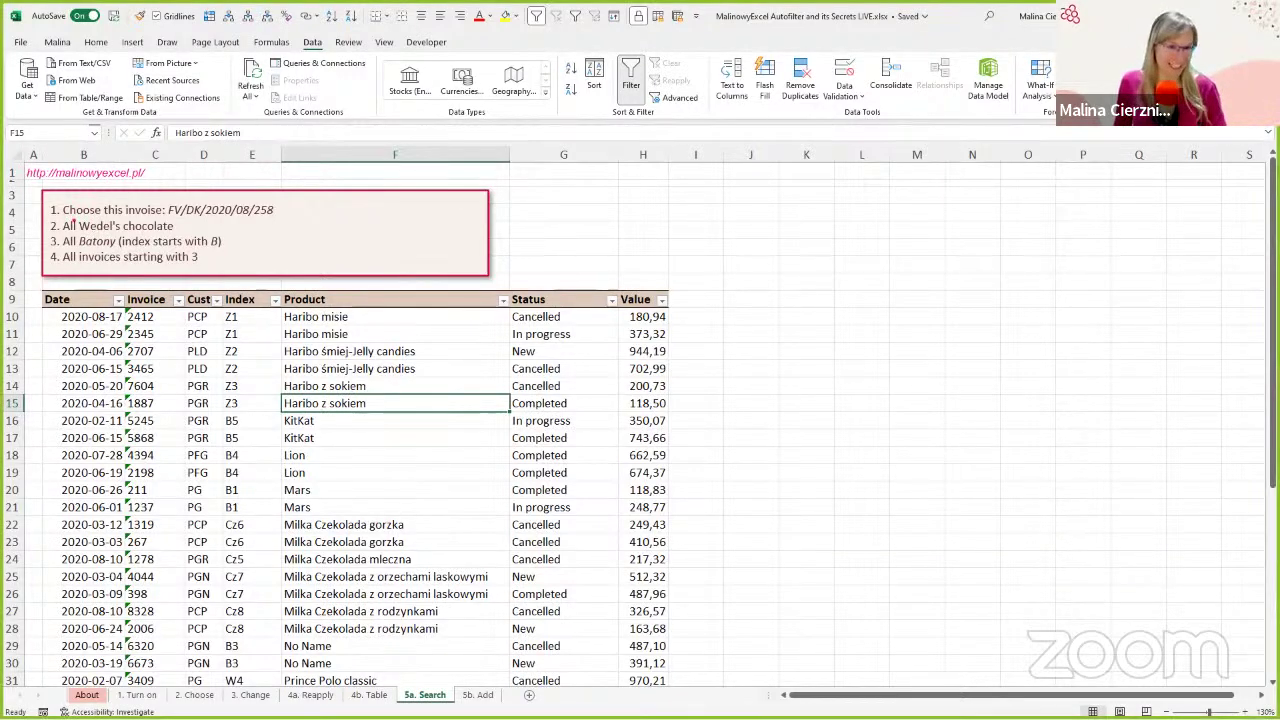
Step: Box the word Wedel's in the task list temporarily, and find the Wedel chocolates in the Product column
mouse_move(72, 217)
left_mouse_down()
mouse_move(136, 229)
mouse_move(125, 233)
left_mouse_up()
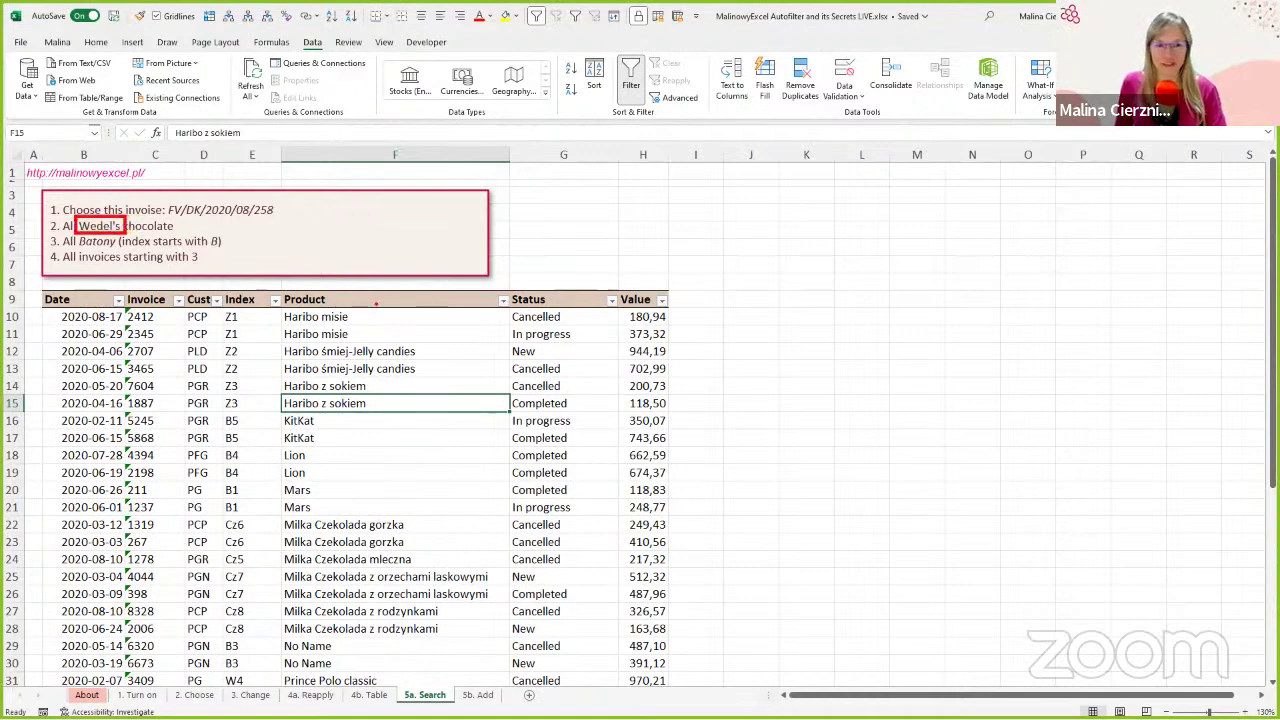
scroll(413, 639, "down", 3)
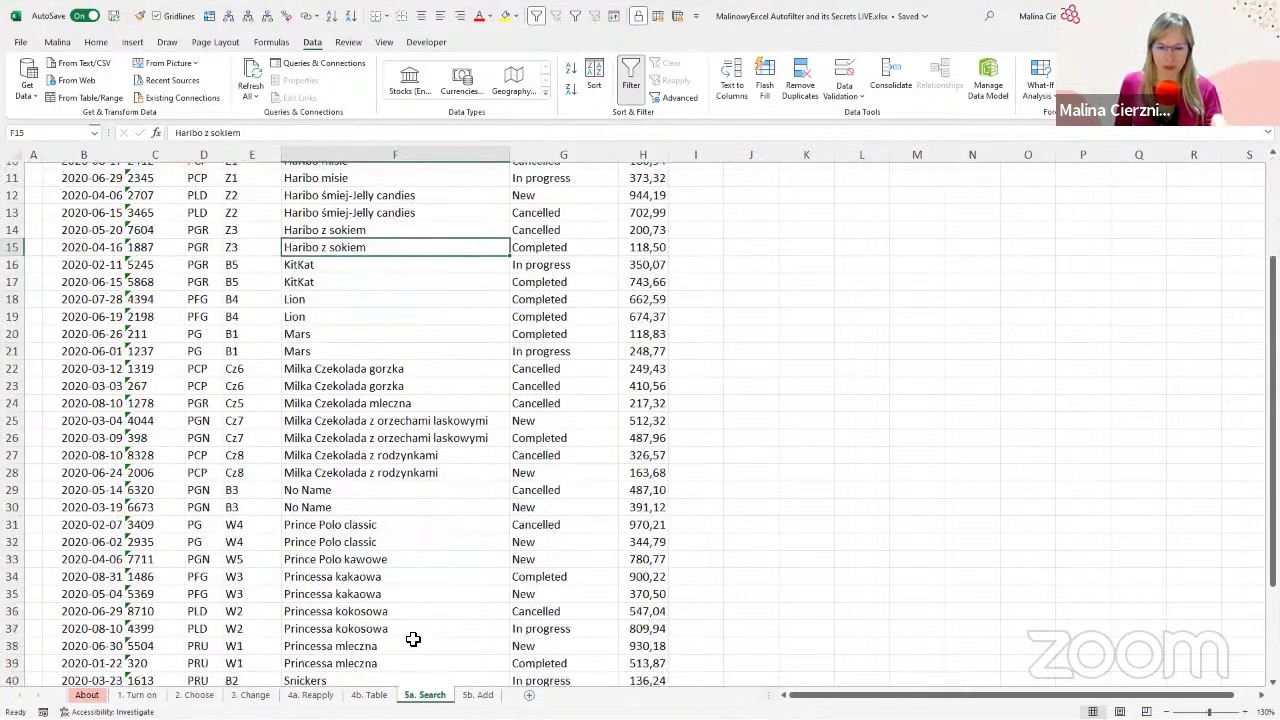
scroll(413, 639, "down", 2)
scroll(409, 430, "down", 3)
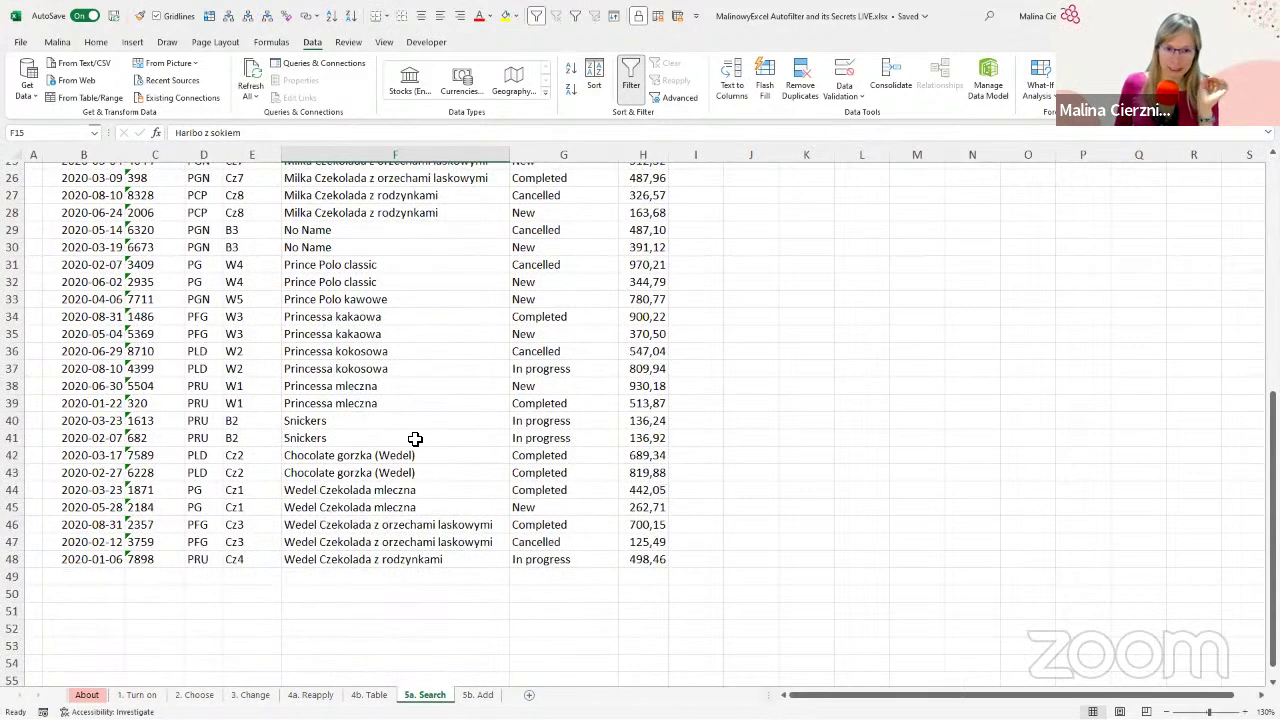
left_click(383, 456)
left_click(401, 491)
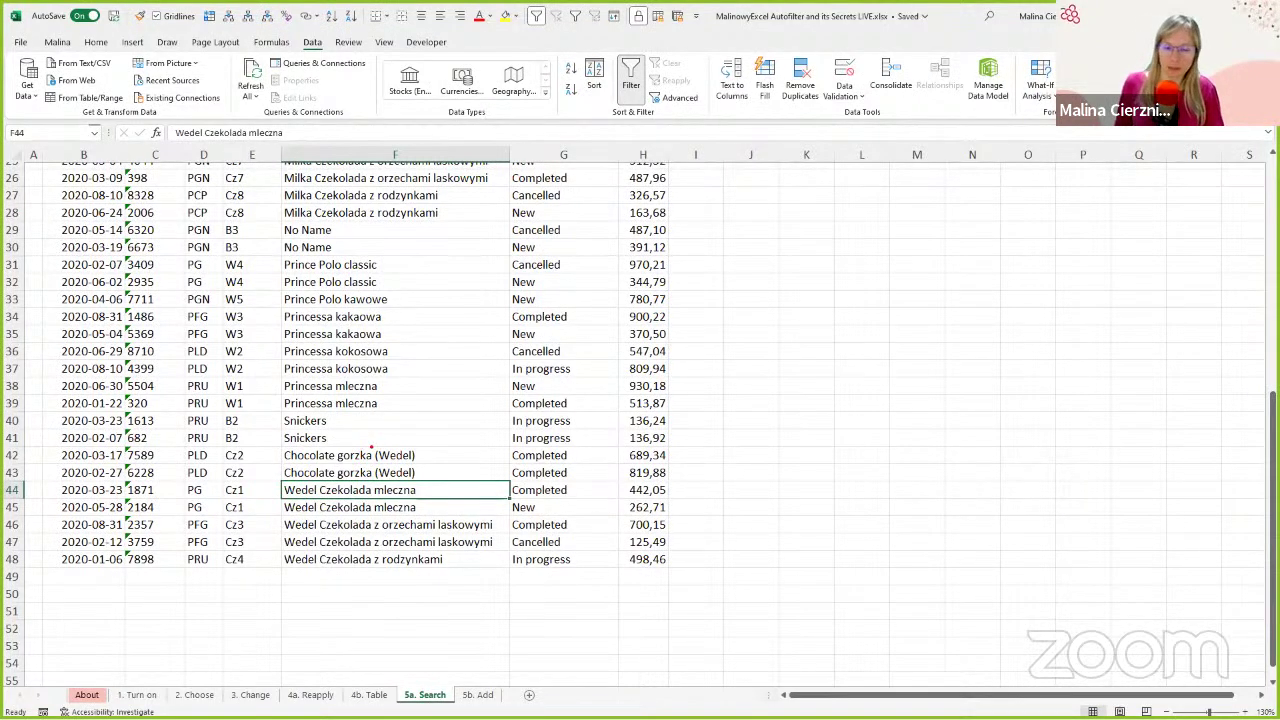
Step: Point out Wedel's differing position in two product names with temporary arrows and a rectangle, and erase the marks
left_click_drag(409, 452, 452, 348)
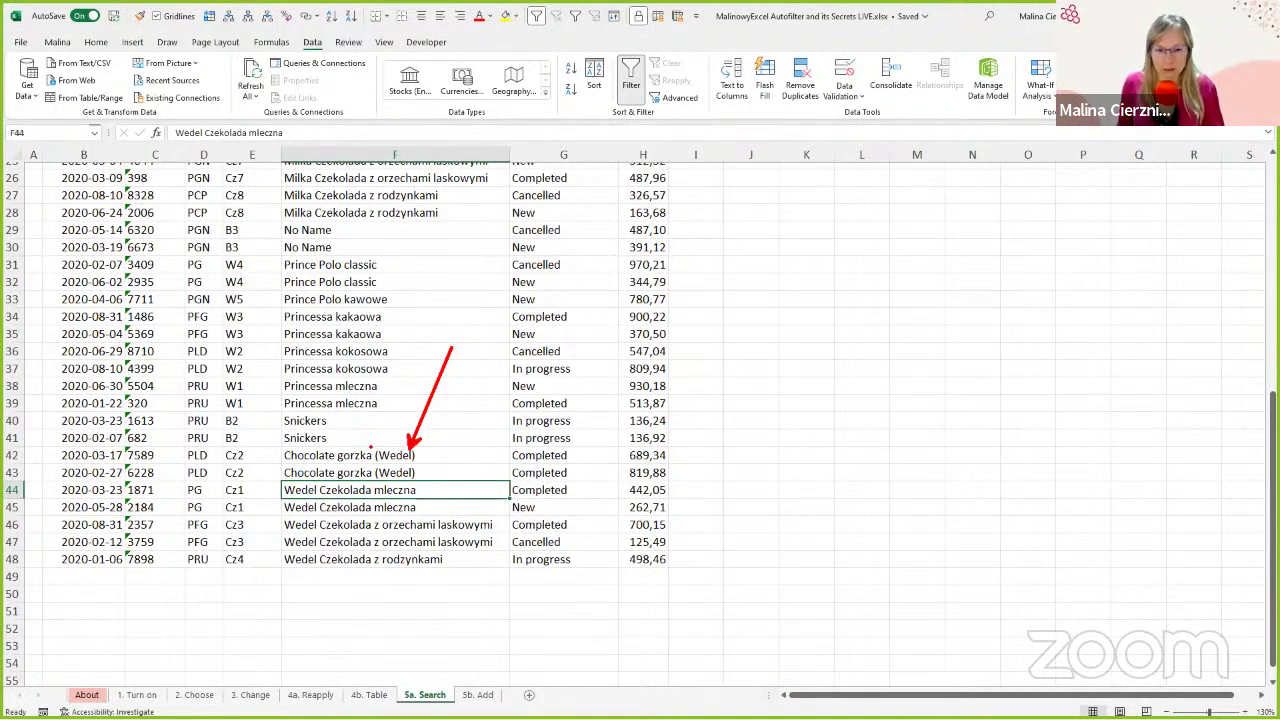
left_click_drag(370, 448, 432, 465)
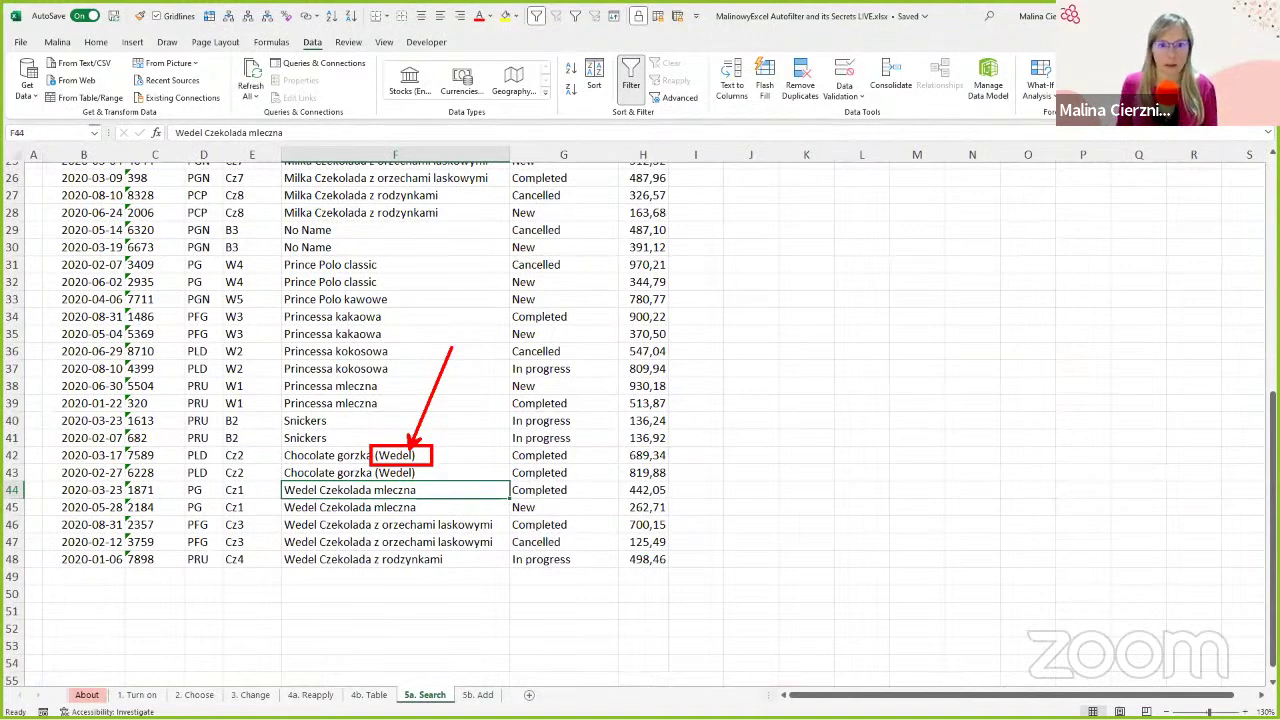
left_click_drag(203, 578, 288, 492)
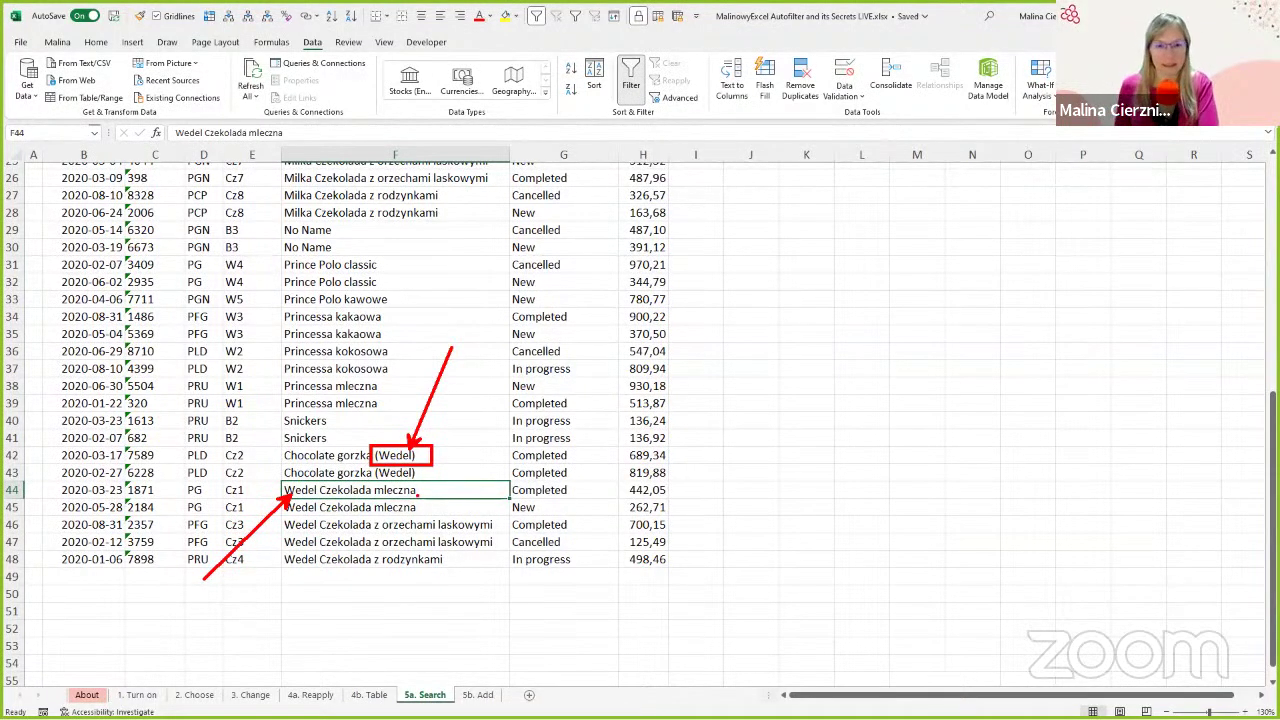
scroll(400, 557, "up", 8)
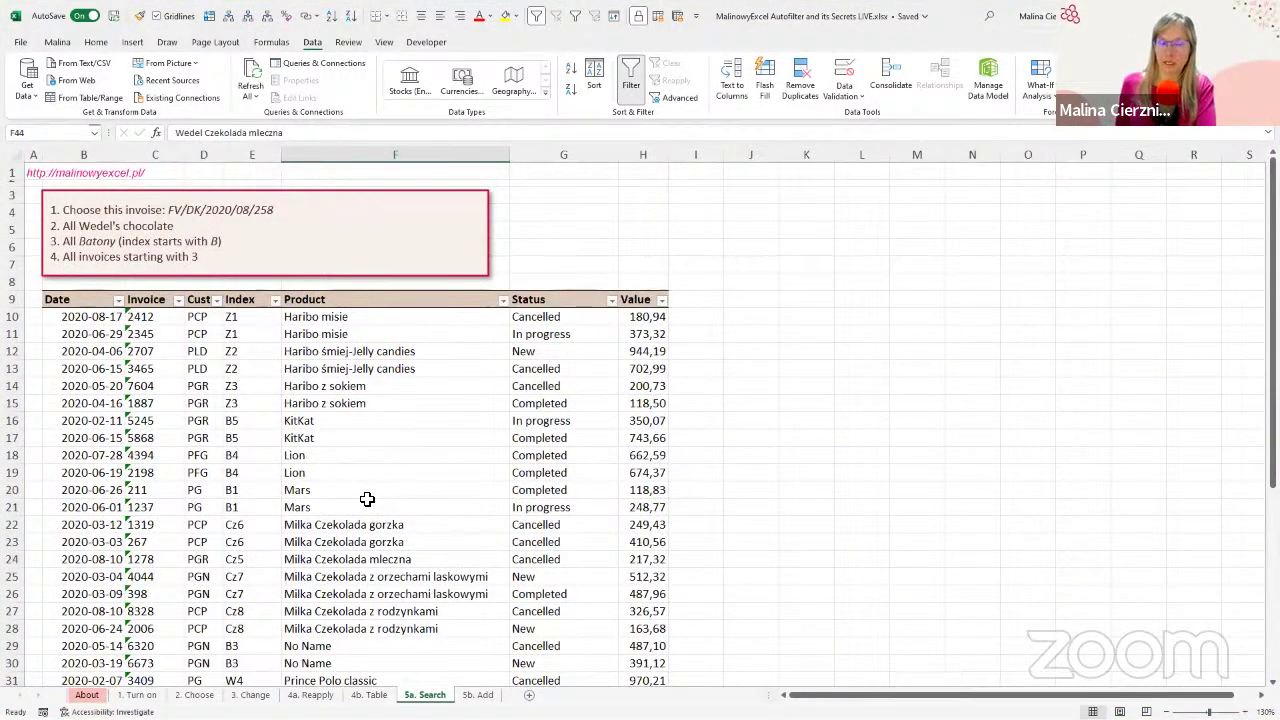
Step: Search the Product column's filter for wedel, box the word in the matches temporarily, and close it without applying
left_click(503, 300)
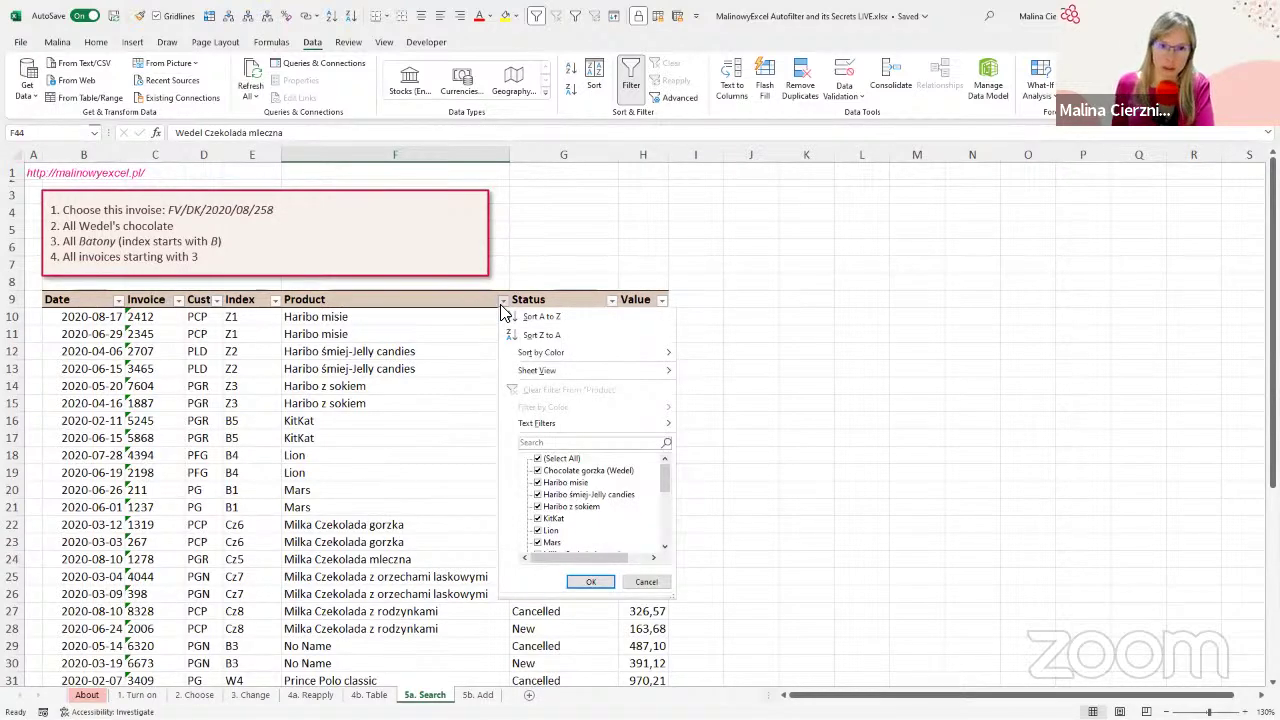
left_click(549, 443)
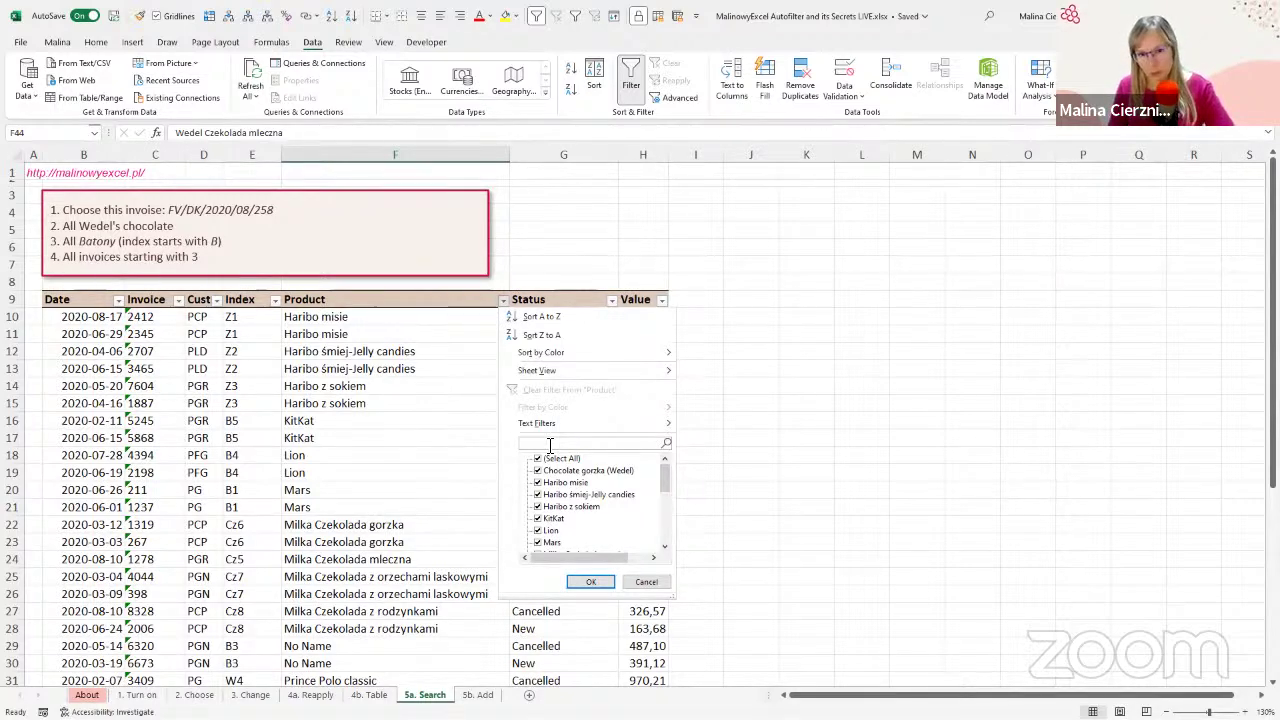
type("wedel")
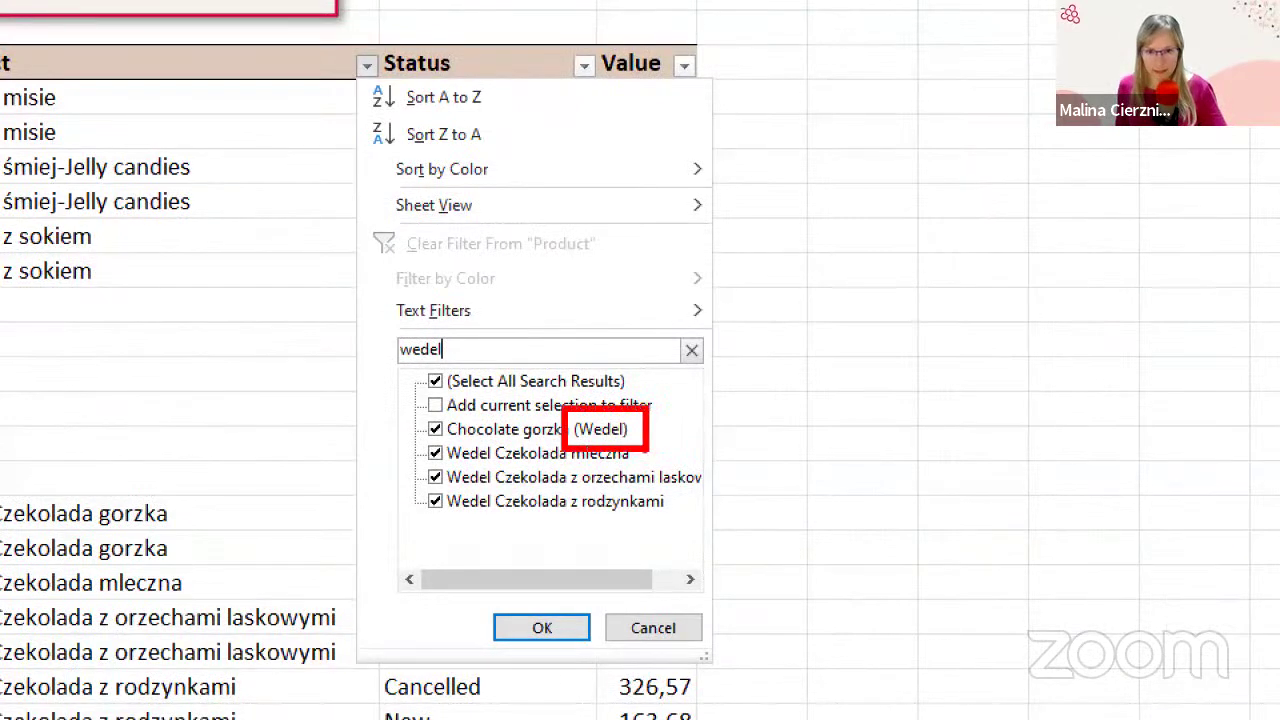
mouse_move(435, 434)
left_mouse_down()
mouse_move(492, 480)
mouse_move(494, 524)
left_mouse_up()
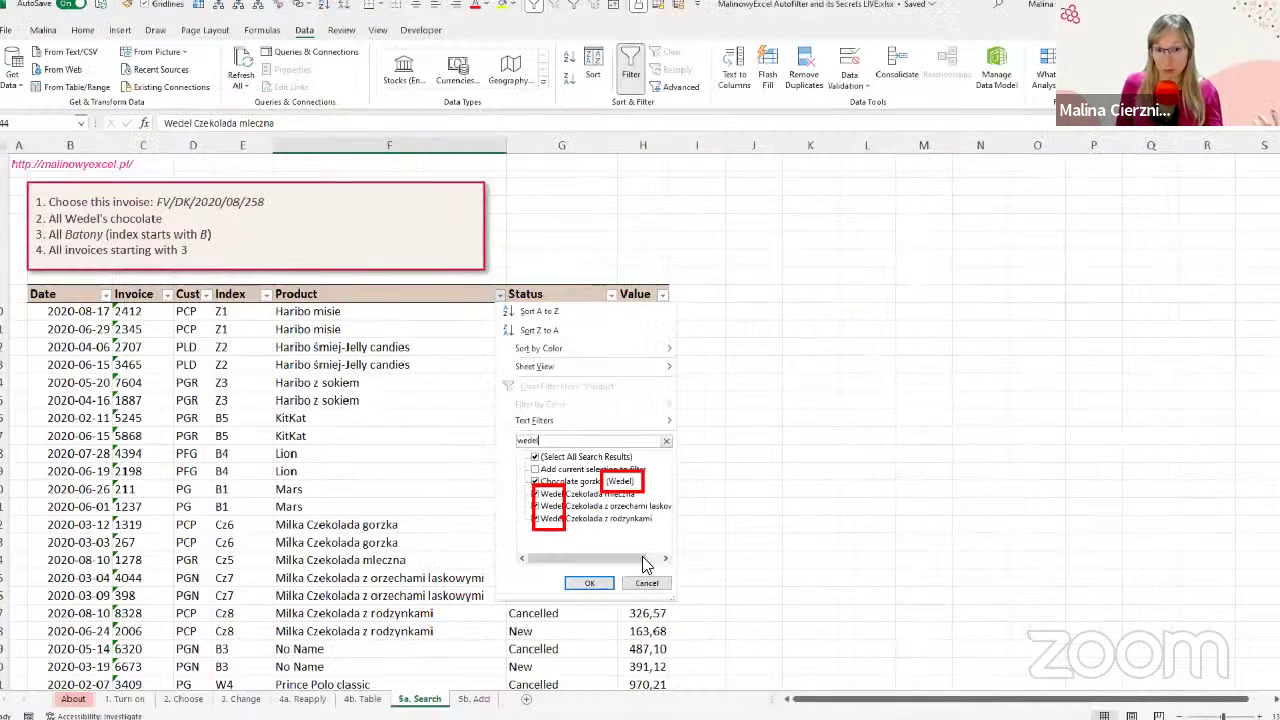
key("Escape")
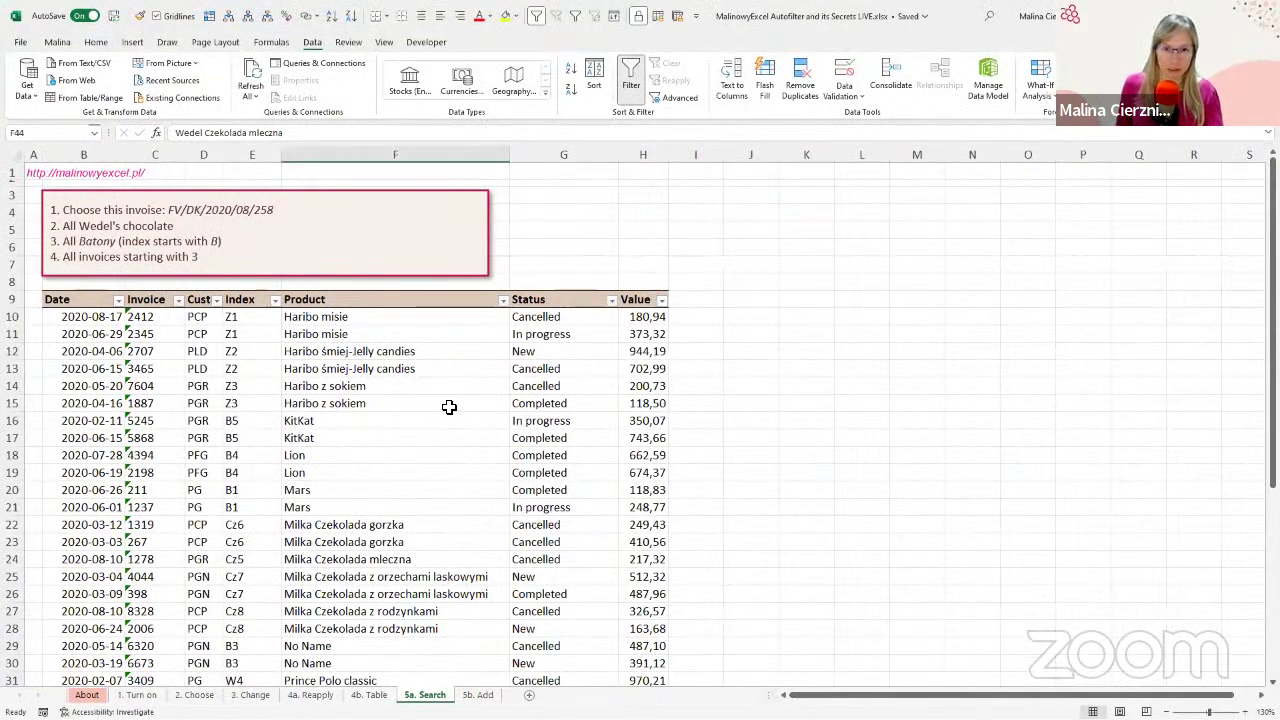
Step: Filter the Product column by searching for wedel, apply all matching results, and look over the filtered product names
left_click(503, 300)
left_click(614, 443)
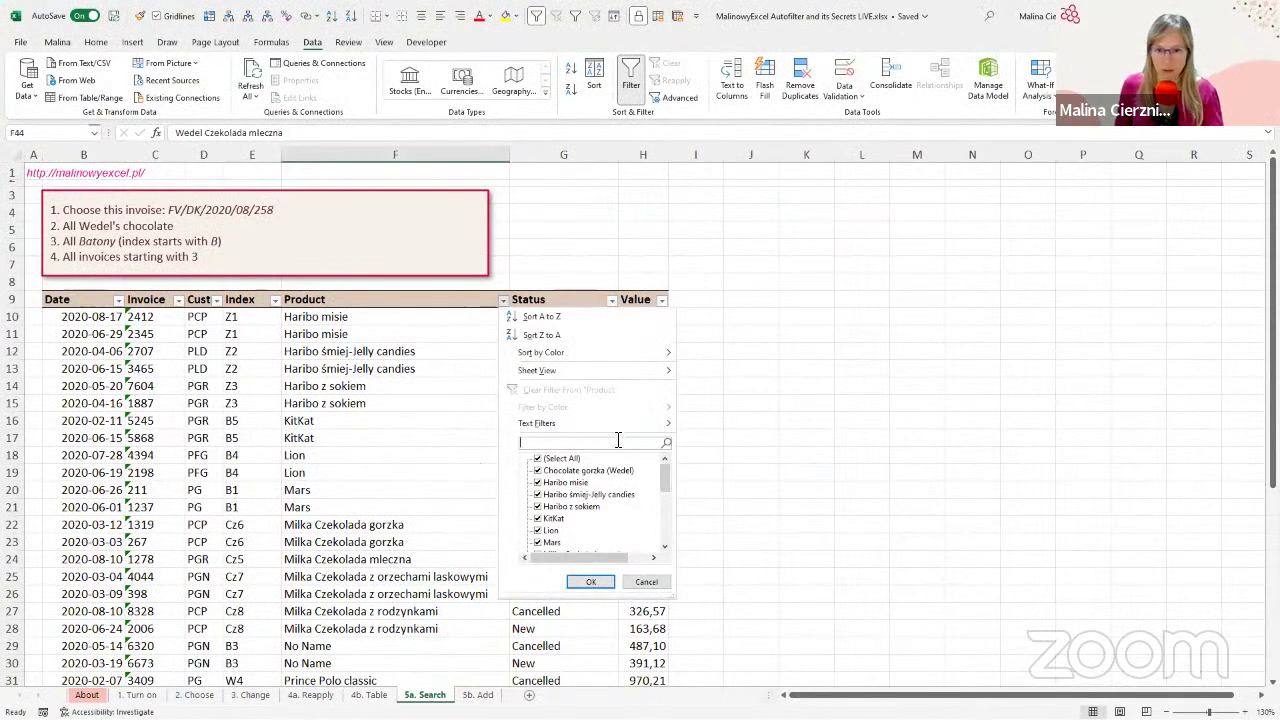
type("wedel")
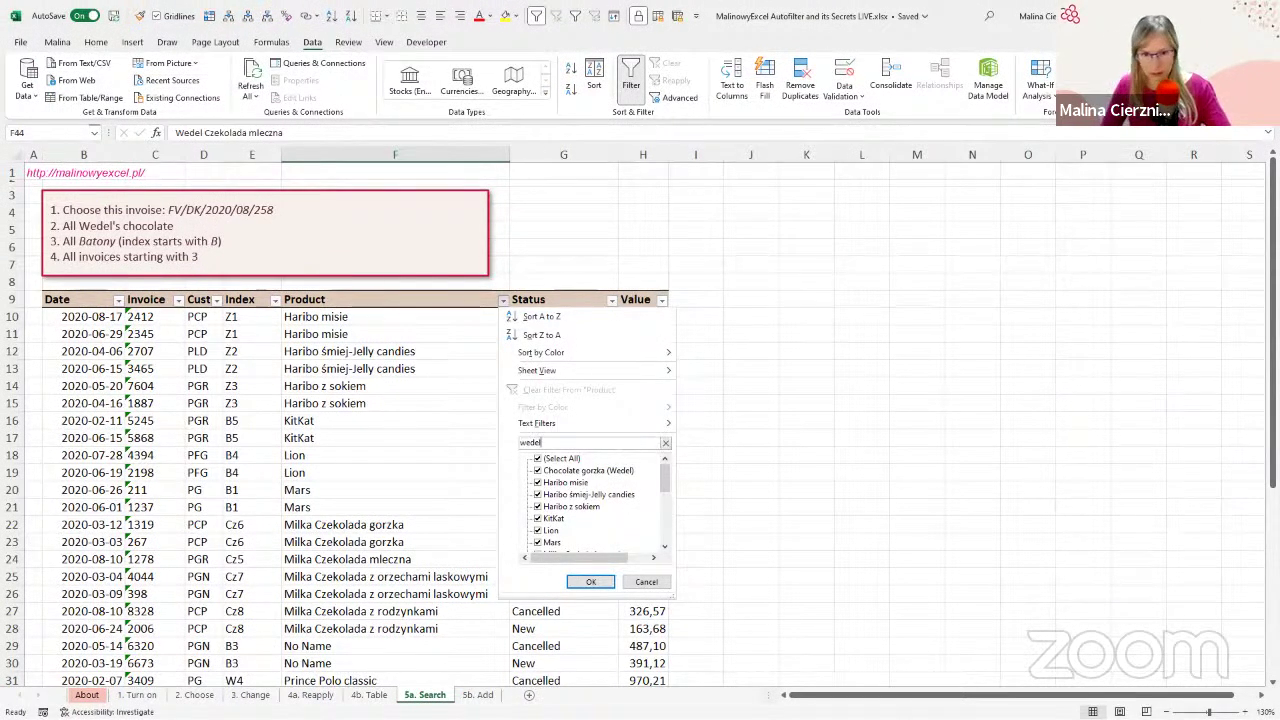
left_click(590, 583)
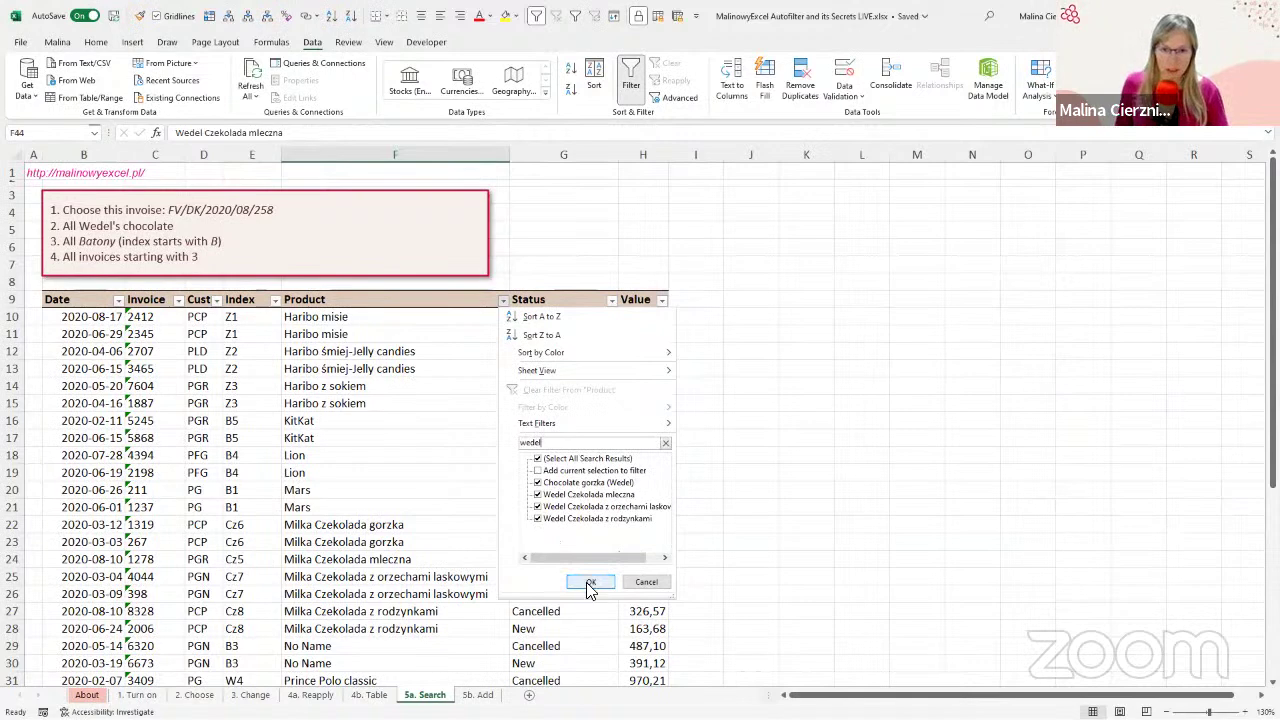
left_click_drag(420, 317, 449, 406)
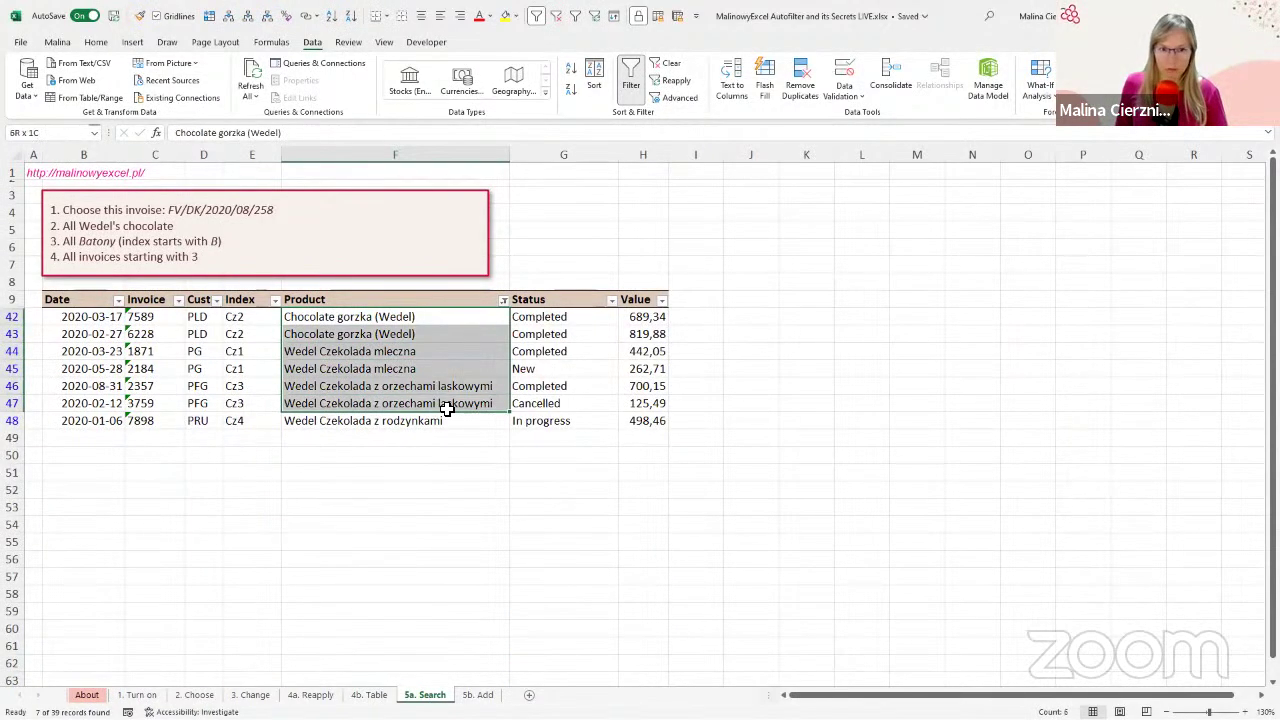
left_click(448, 390)
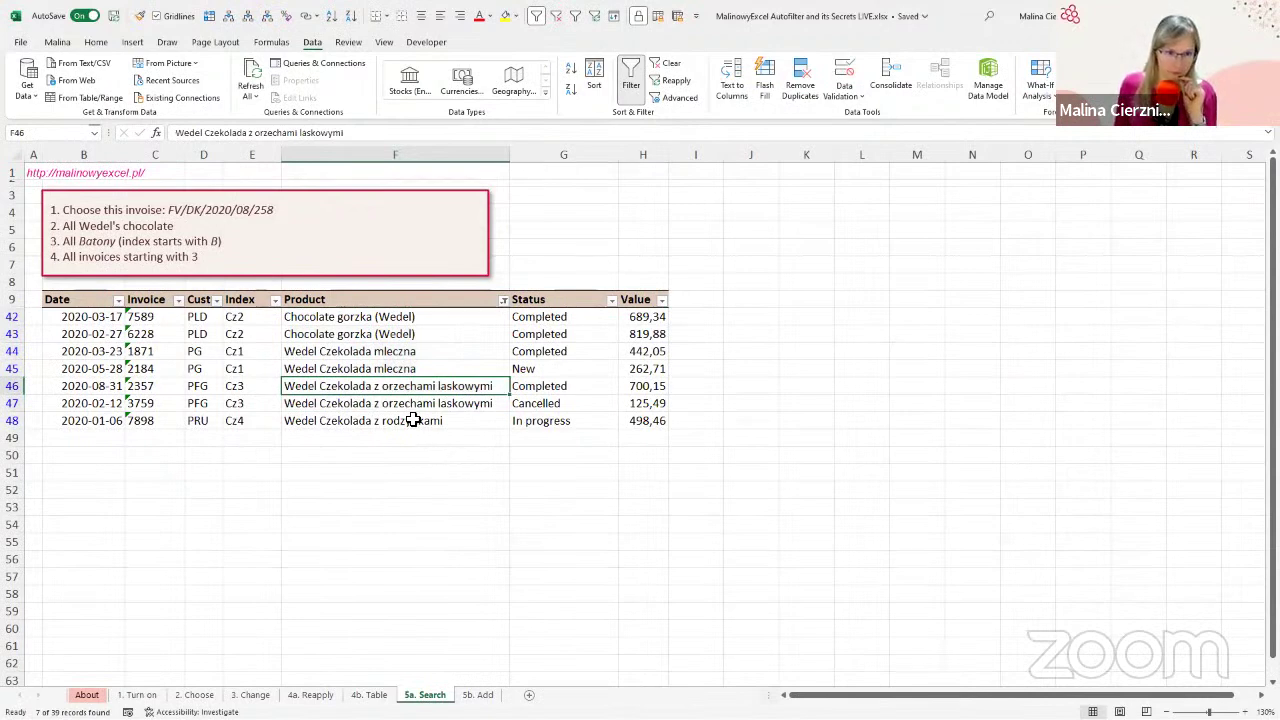
key("Up")
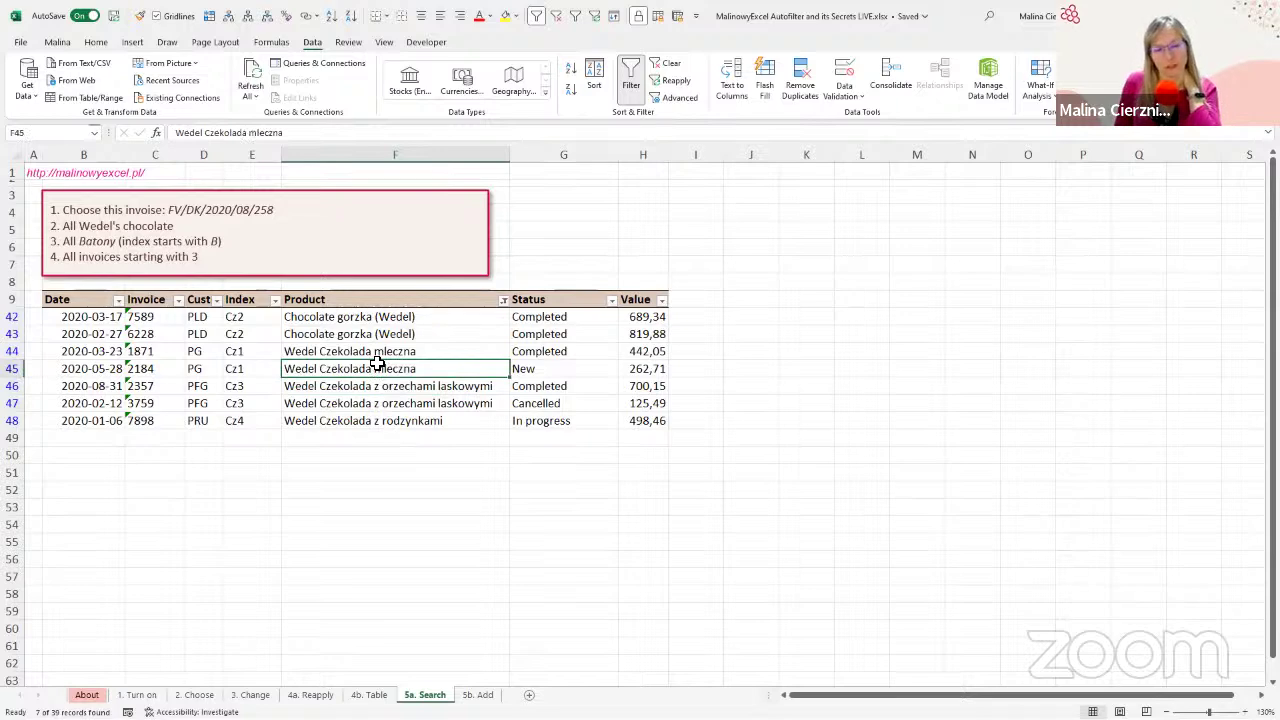
Step: Mark the Batony task and the Index column with temporary rectangles, an arrow and a handwritten B, and erase the marks
mouse_move(509, 311)
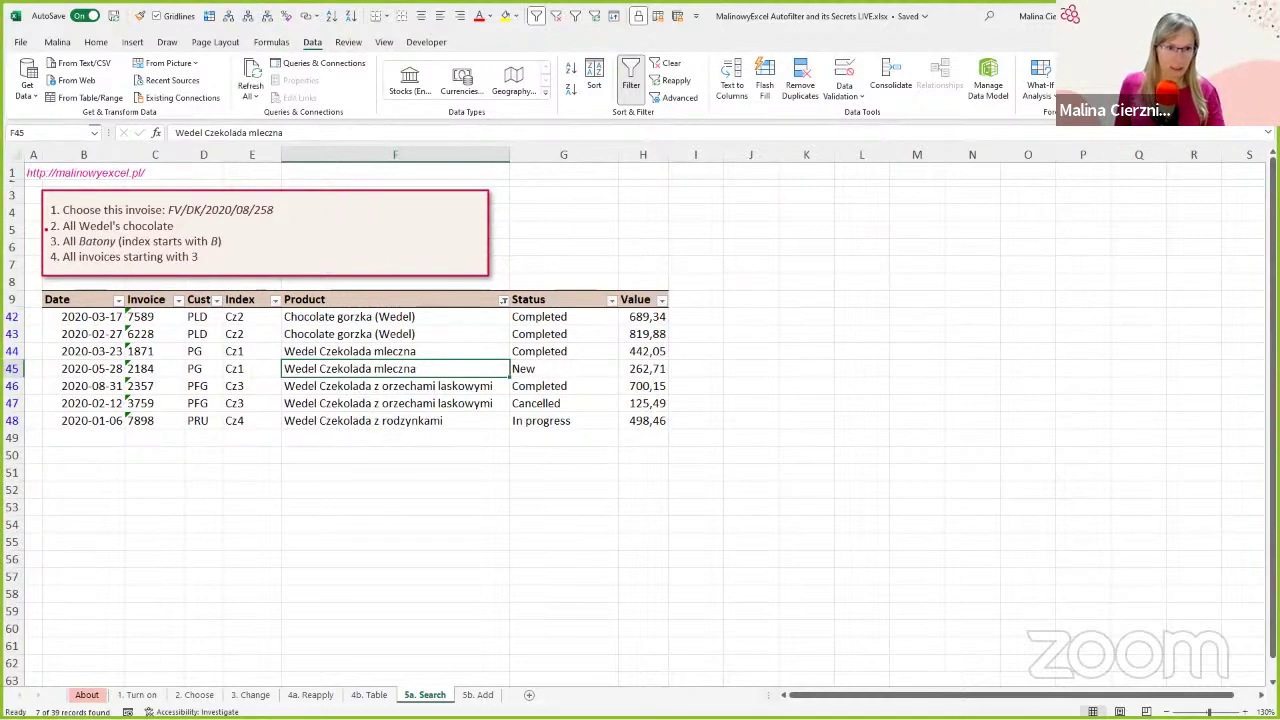
left_click_drag(46, 230, 247, 250)
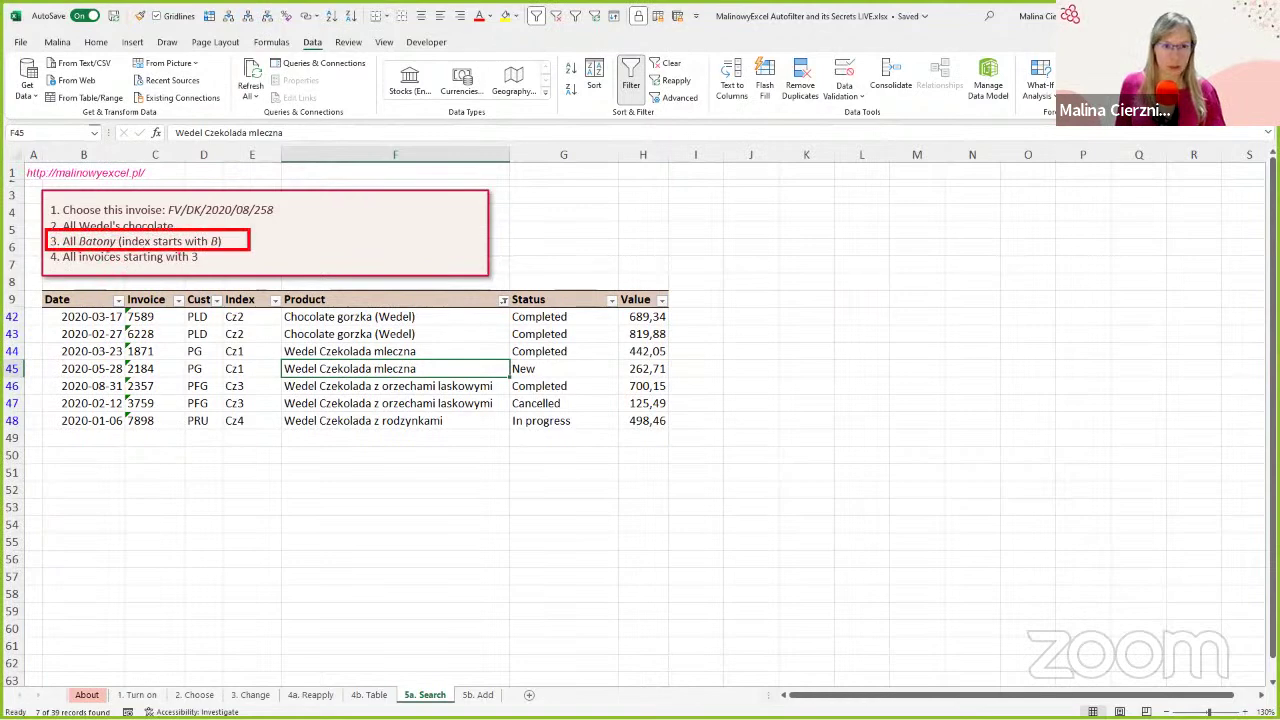
left_click_drag(68, 372, 98, 254)
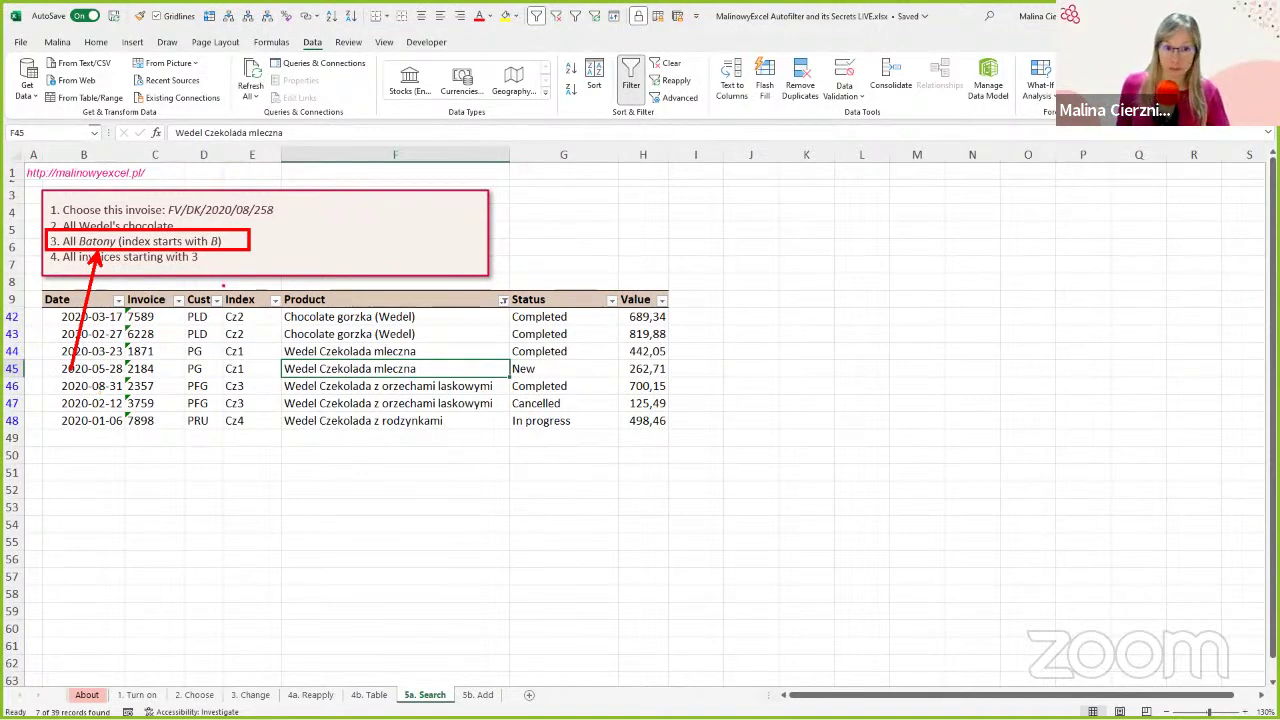
mouse_move(217, 284)
left_mouse_down()
mouse_move(285, 440)
mouse_move(241, 506)
left_mouse_up()
left_click_drag(229, 448, 244, 505)
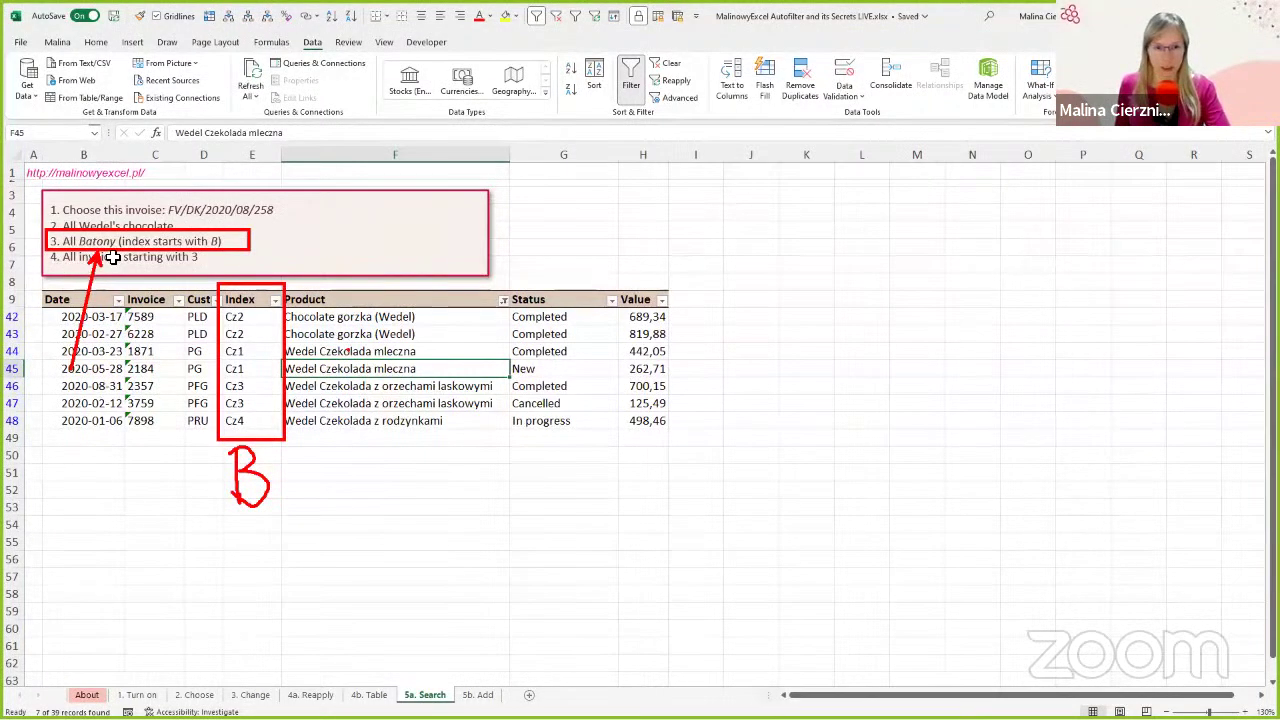
key("Escape")
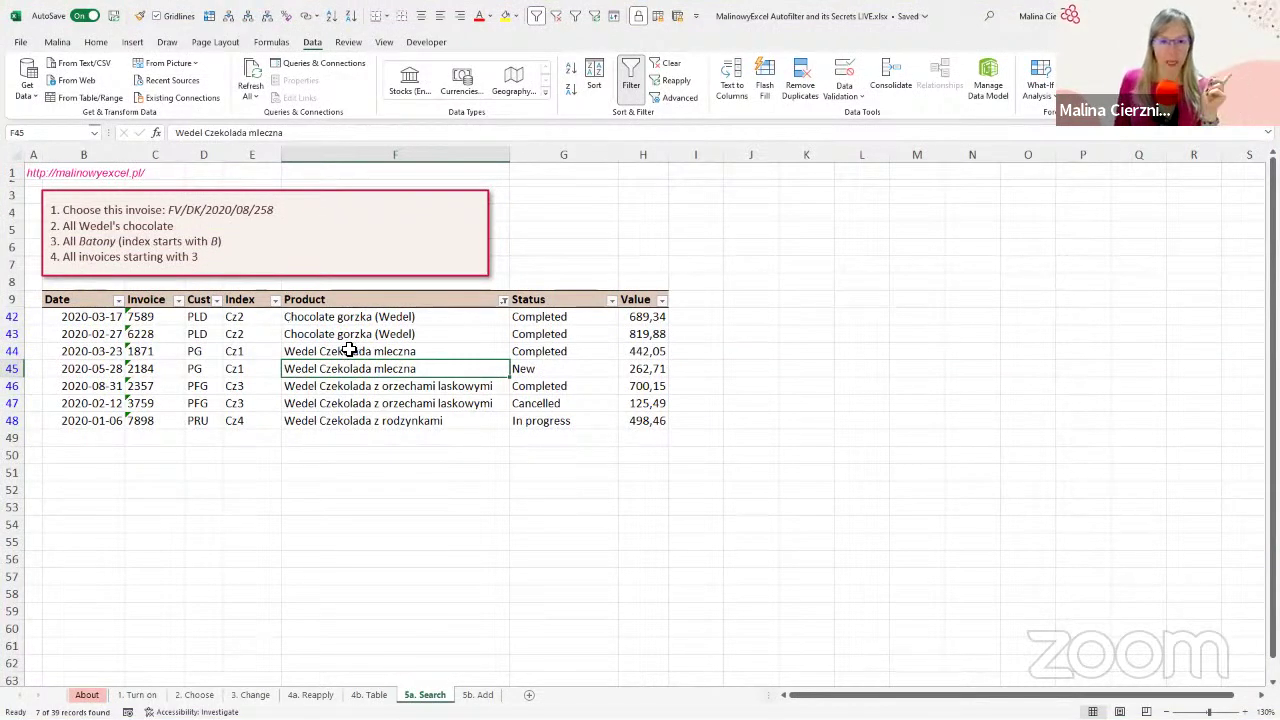
Step: Clear the Product column's filter on the 5a. Search sheet
left_click(556, 17)
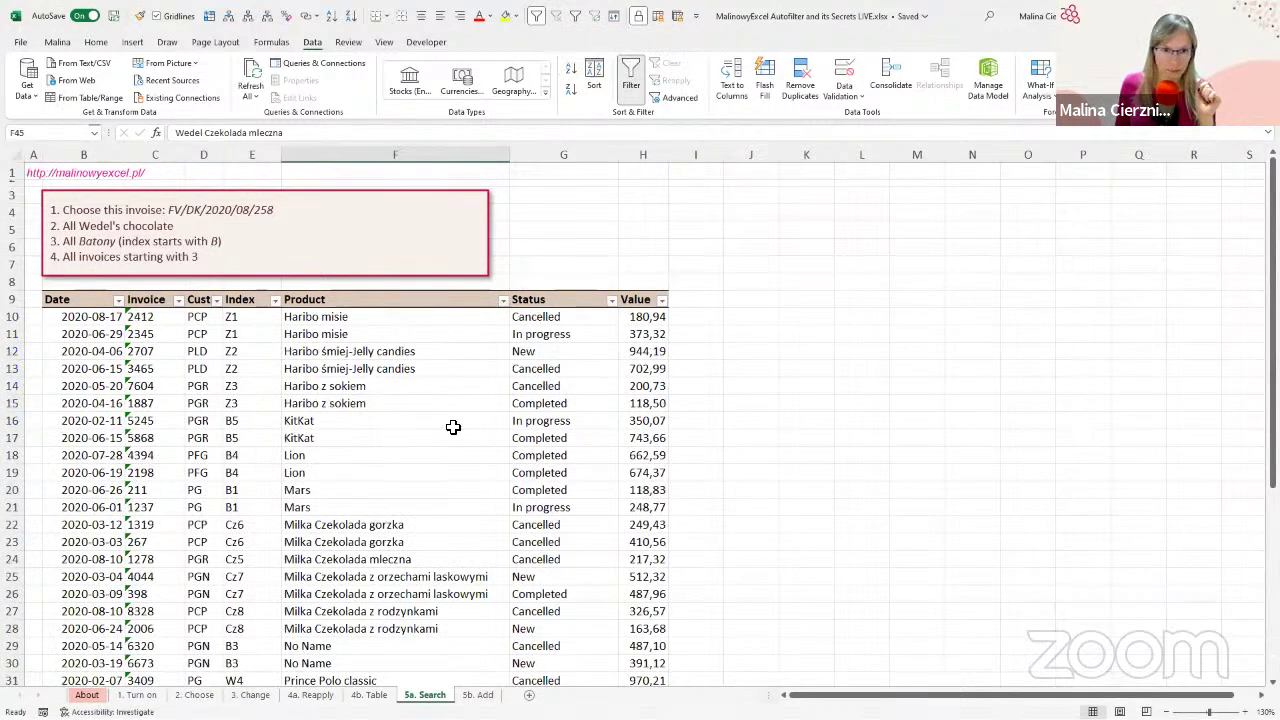
Step: Search the Index column's filter for b, empty the search, and look at the available text filter conditions
left_click(268, 334)
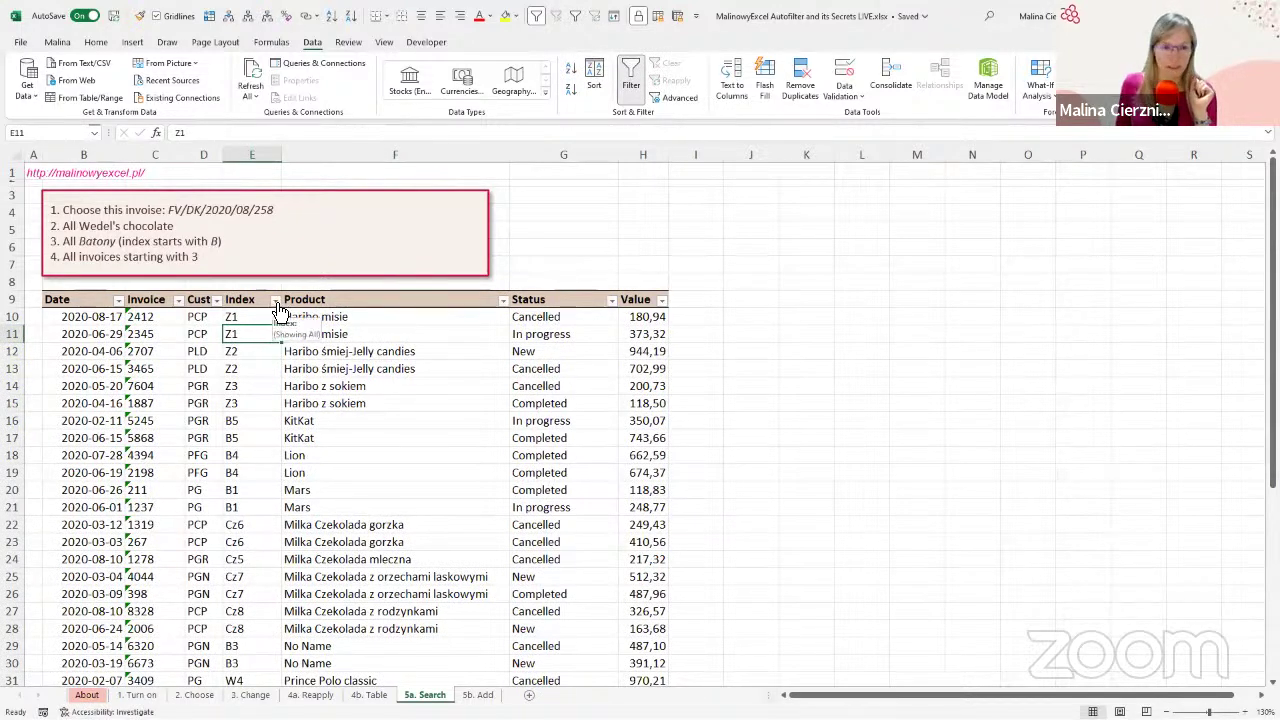
left_click(276, 303)
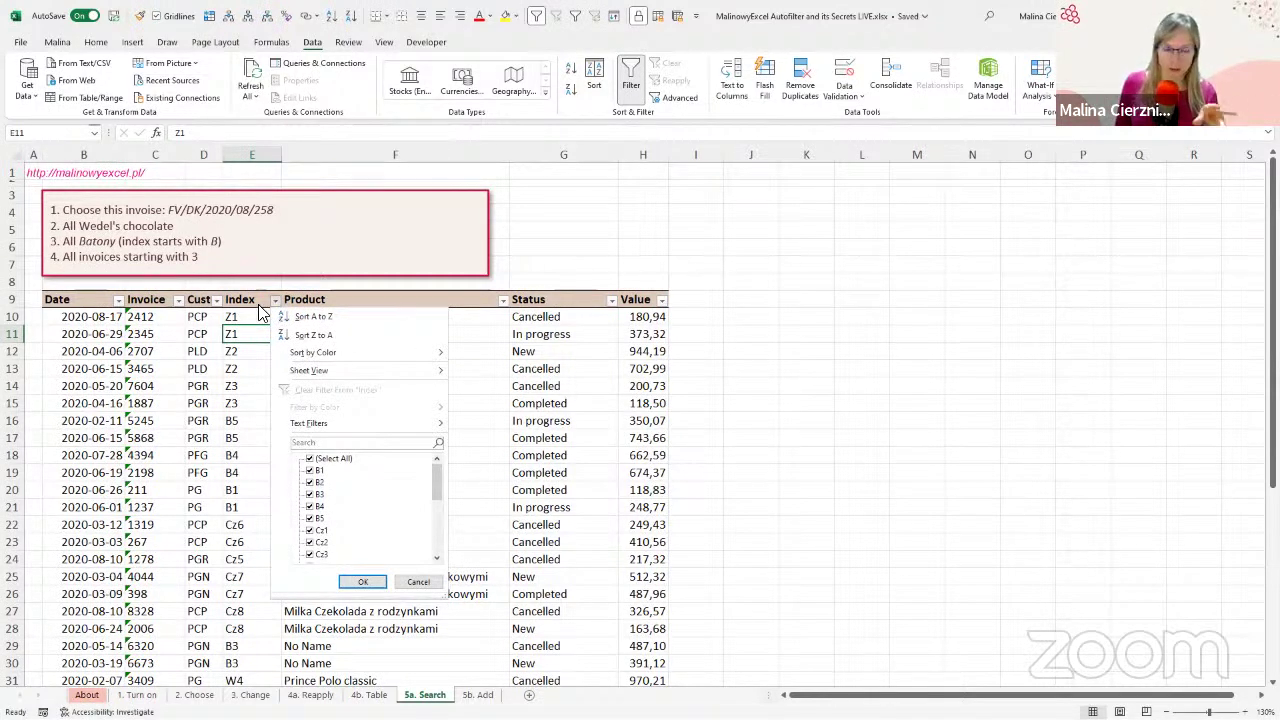
left_click(329, 443)
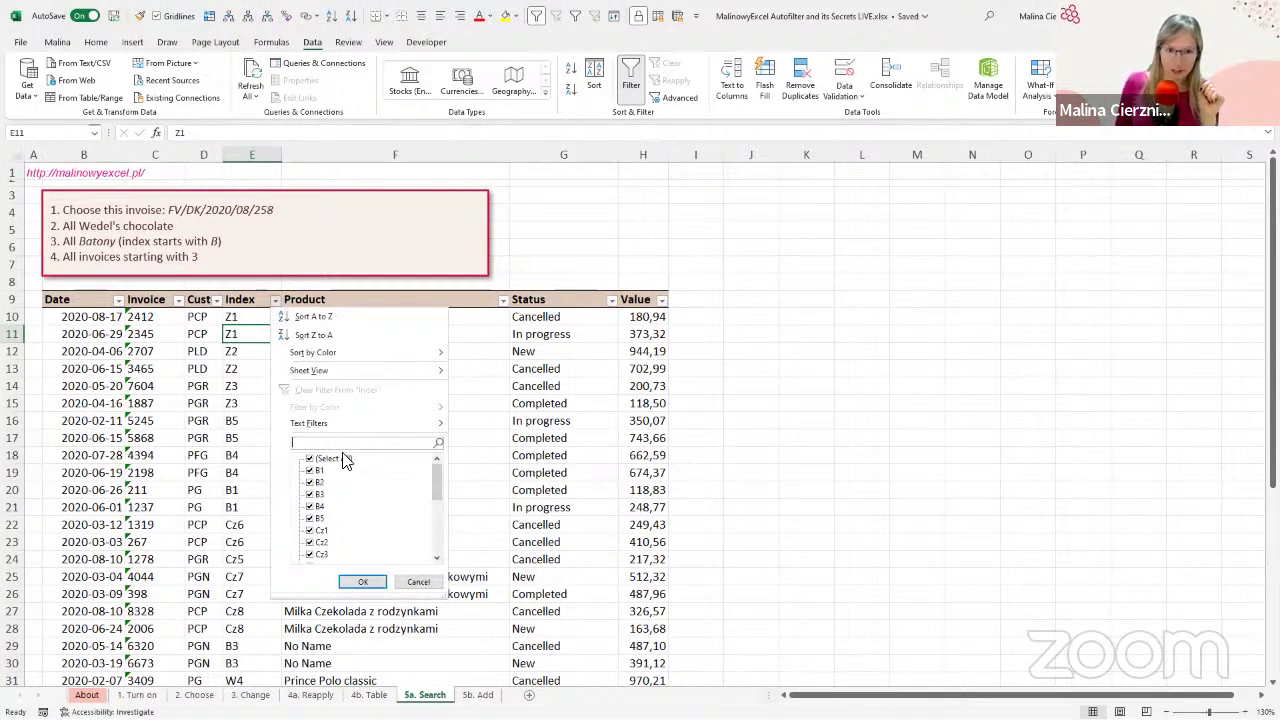
type("B")
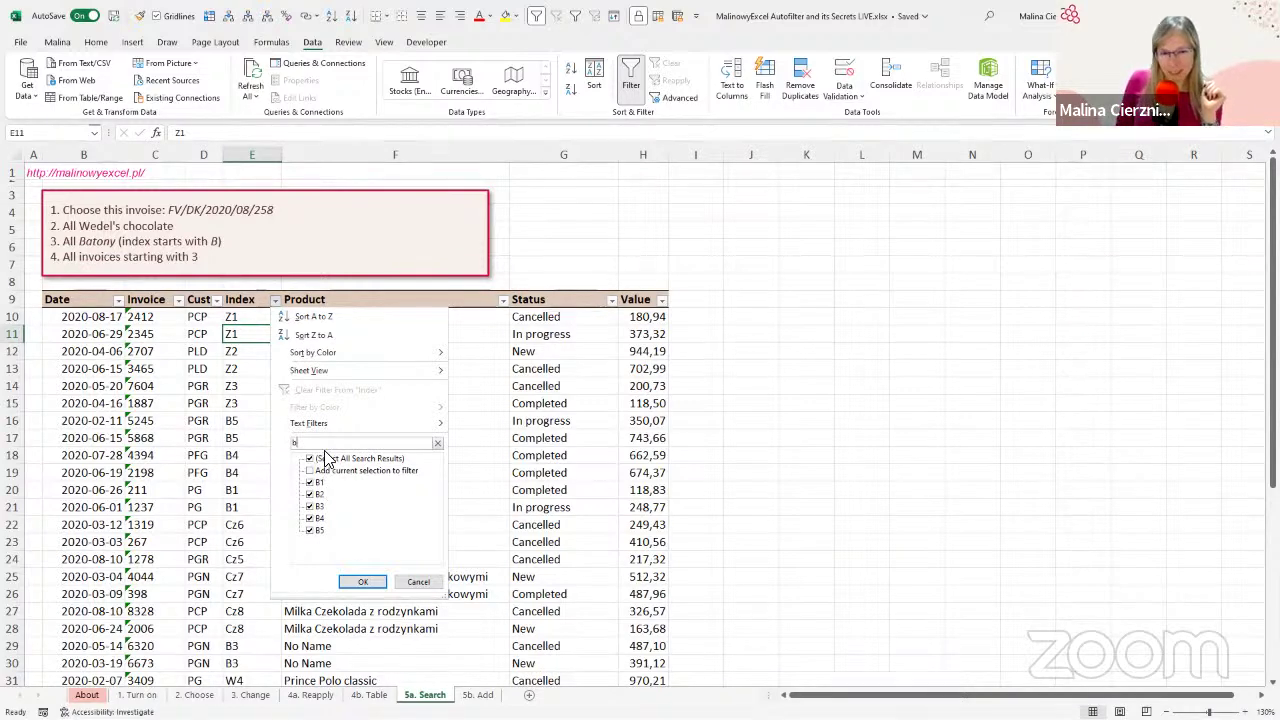
key("BackSpace")
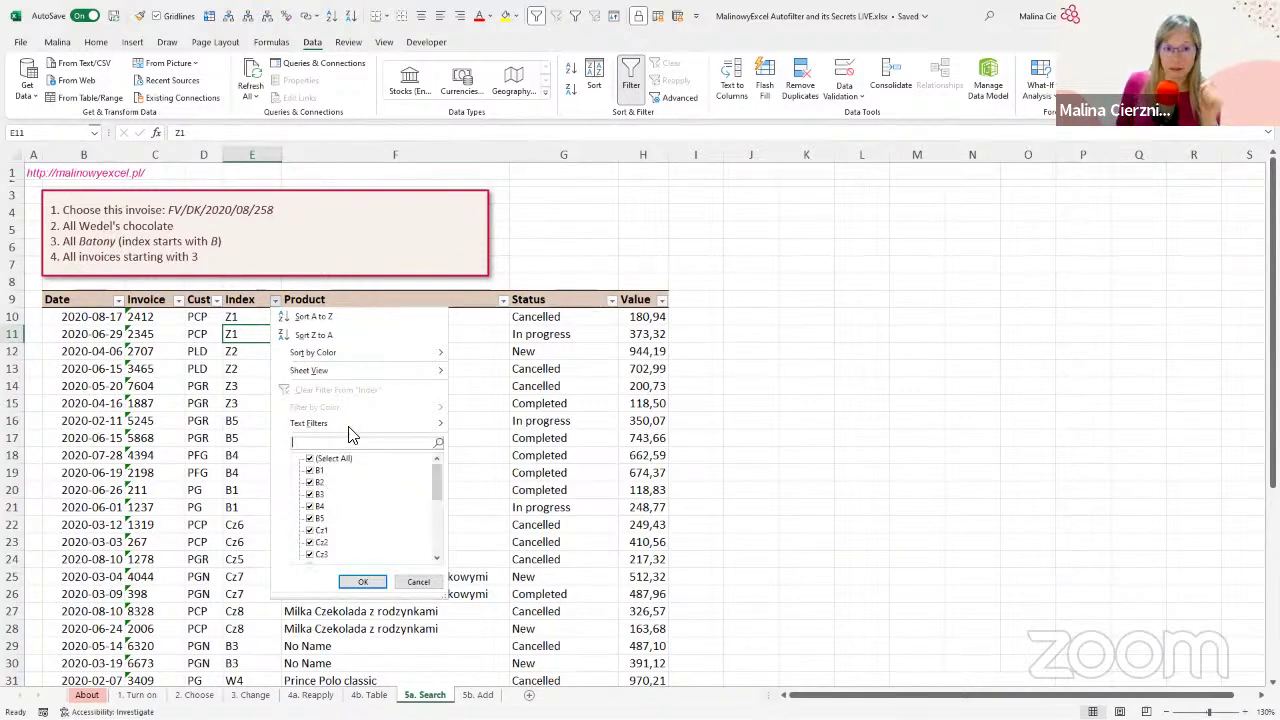
left_click(343, 427)
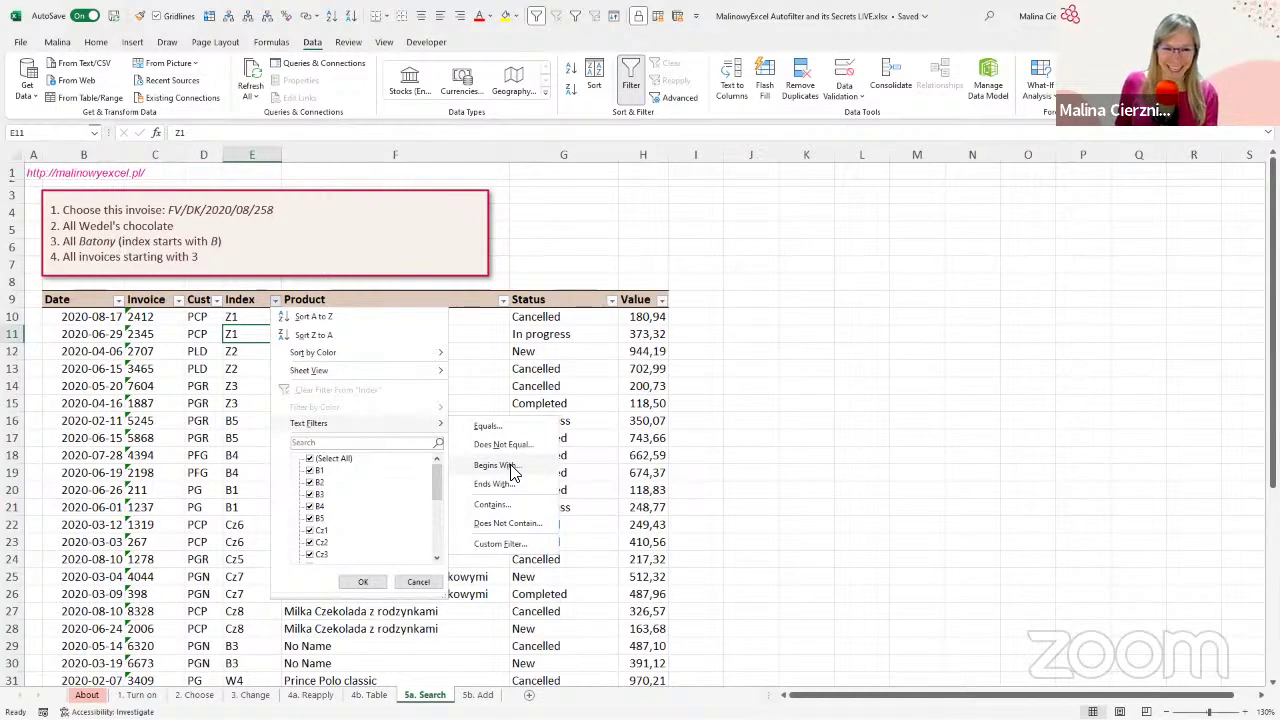
Step: Filter the Index column by searching for b, apply all matching results, and look over the filtered index codes and products
left_click(378, 444)
type("B")
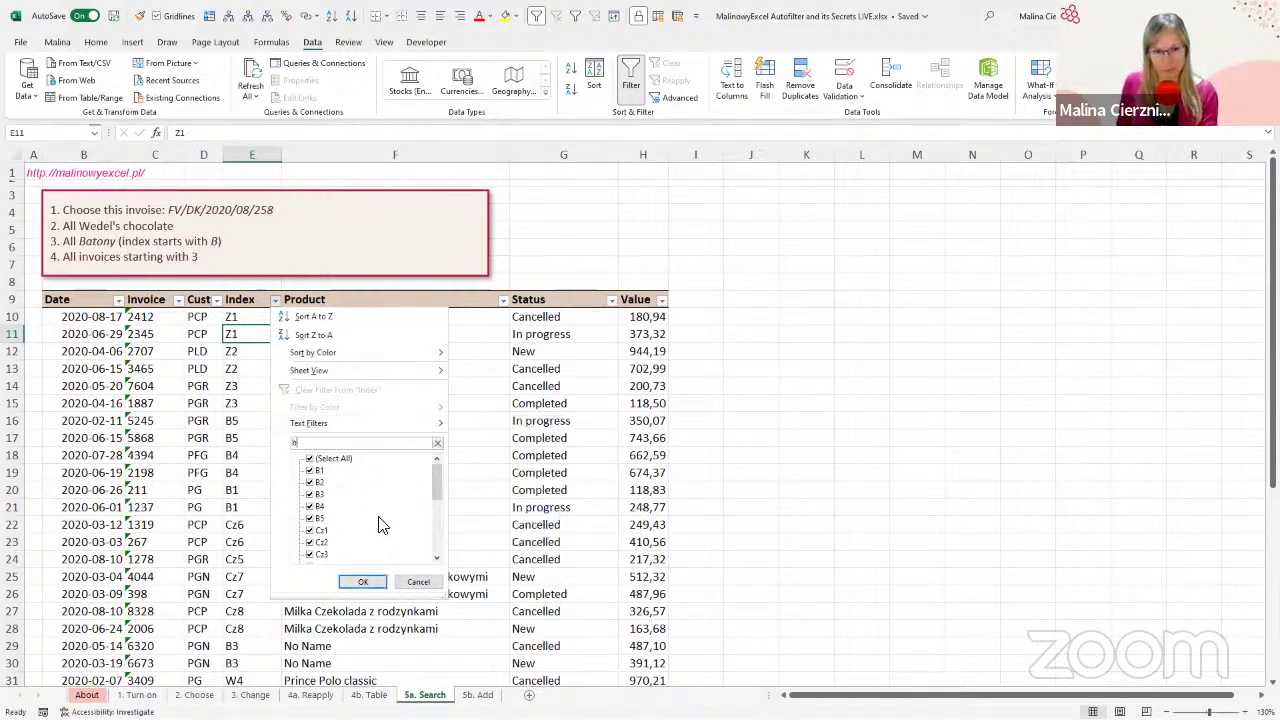
left_click(364, 583)
left_click_drag(252, 320, 262, 491)
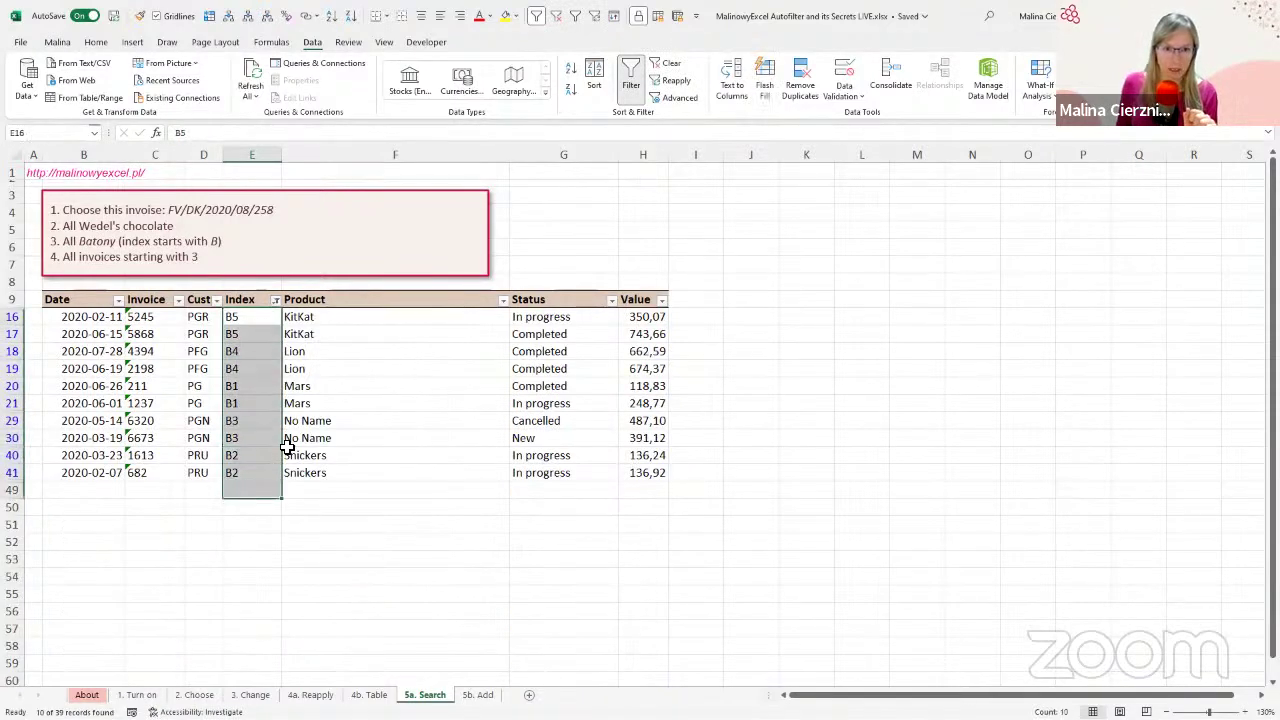
left_click(356, 369)
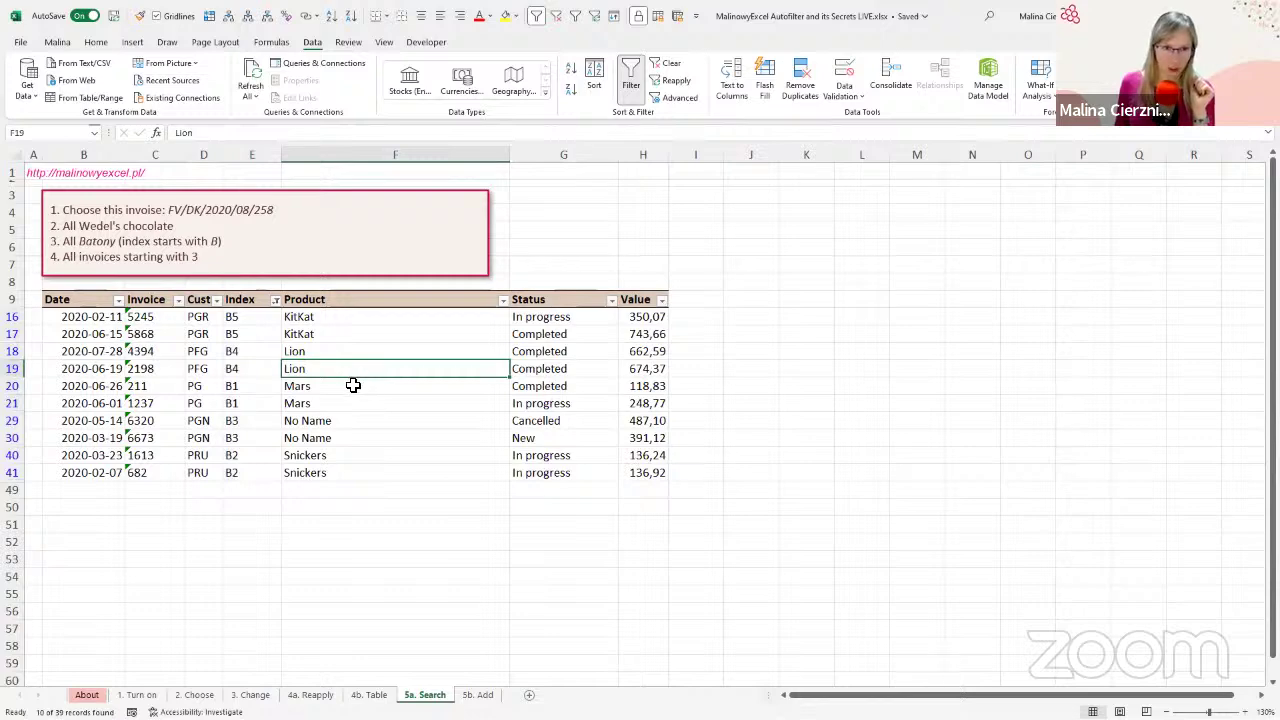
left_click(215, 374)
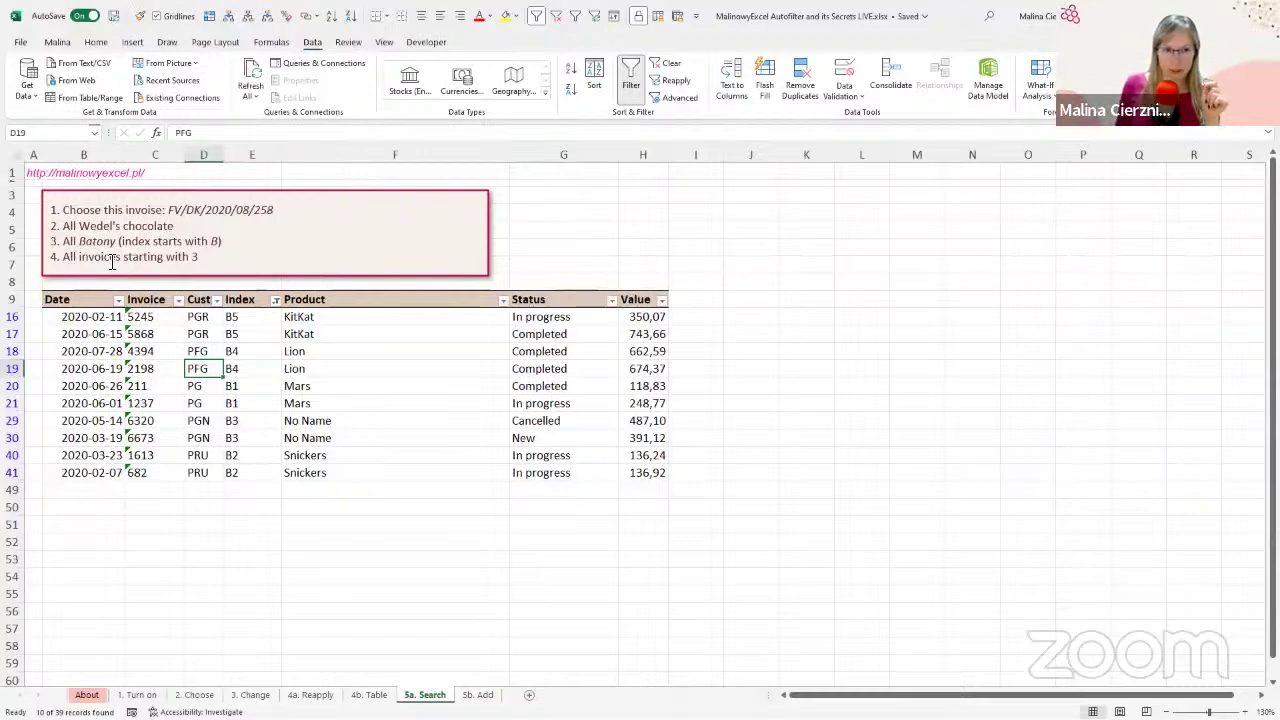
Step: Extend the fourth task in the instructions text box to read "All invoices starting with 3 or 6"
left_click(215, 258)
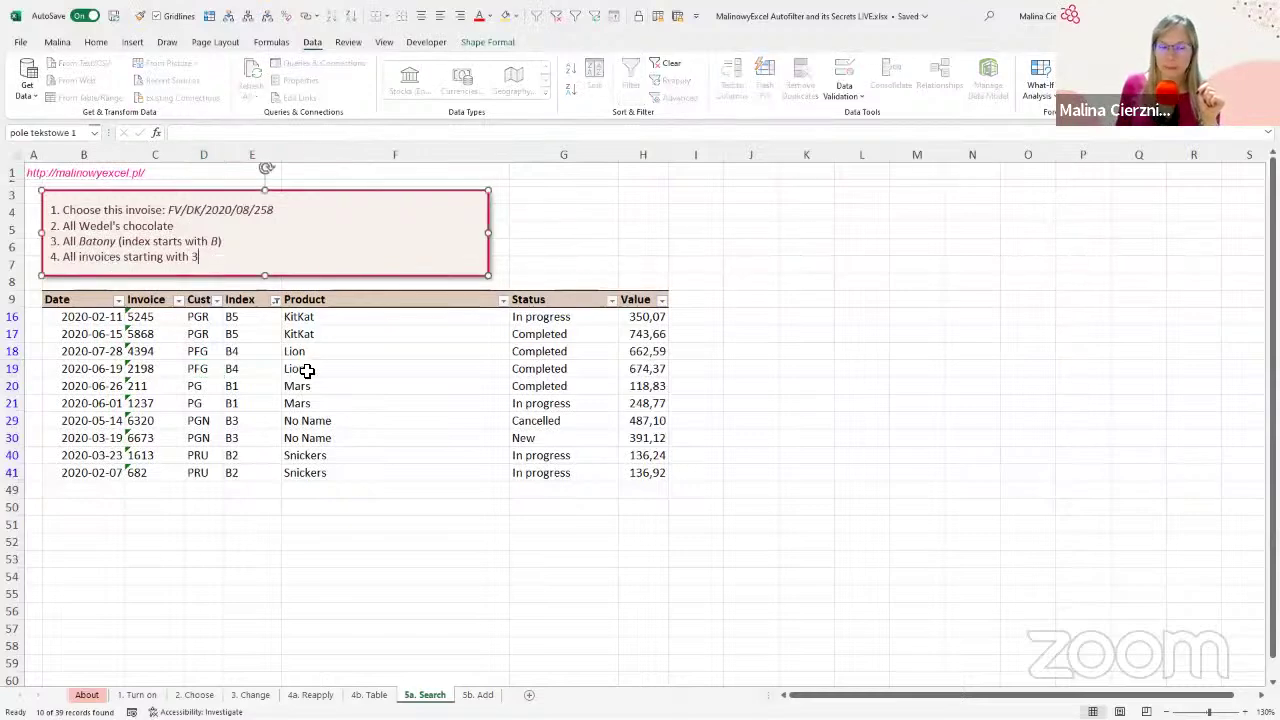
type("na")
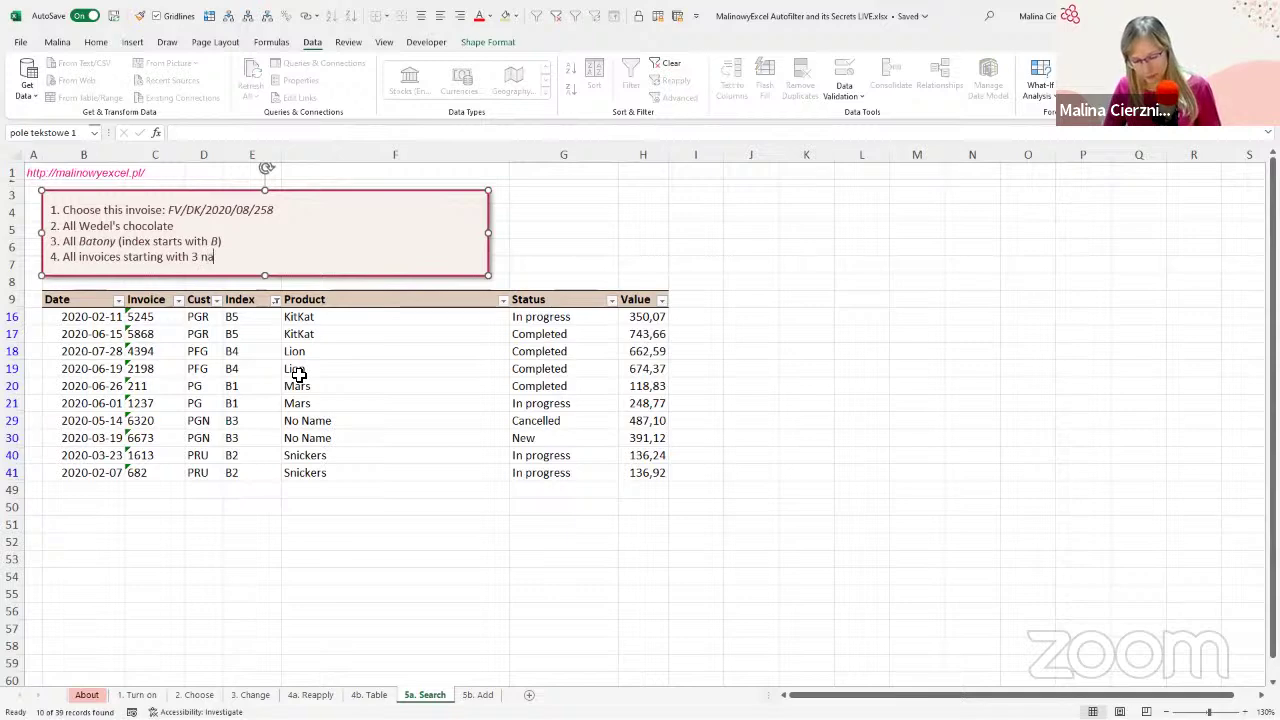
key("BackSpace")
key("BackSpace")
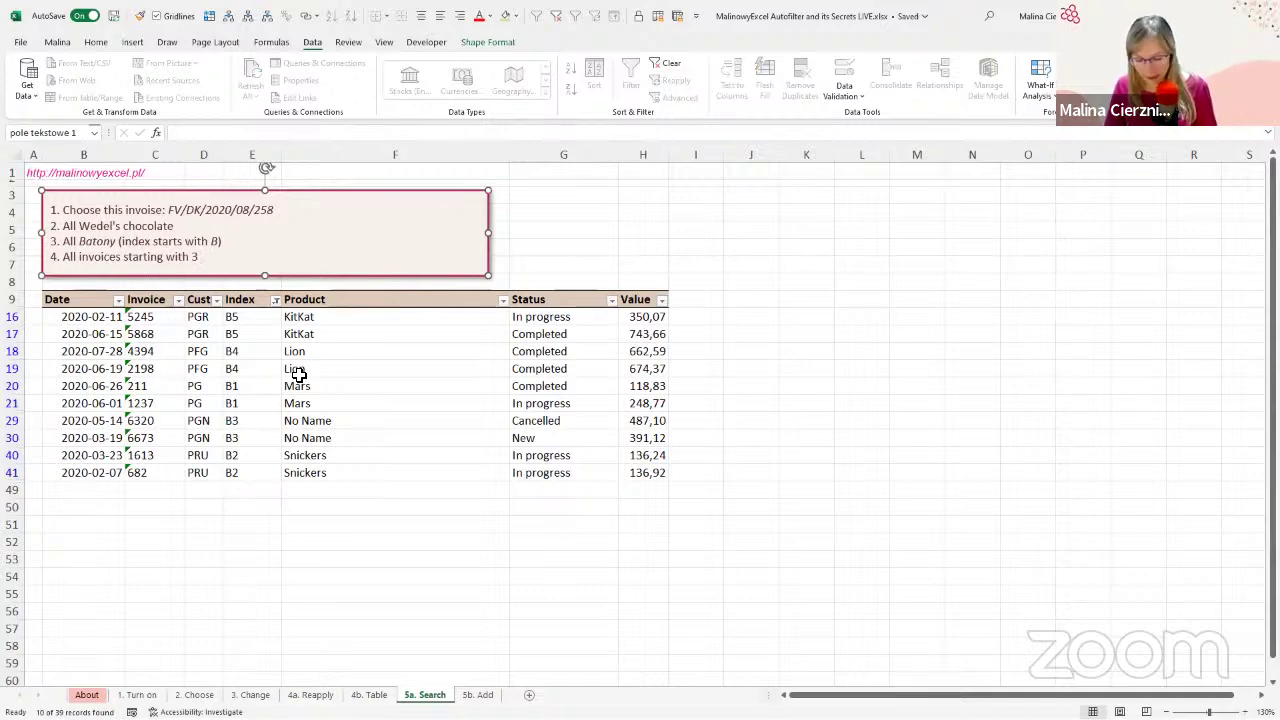
type("or")
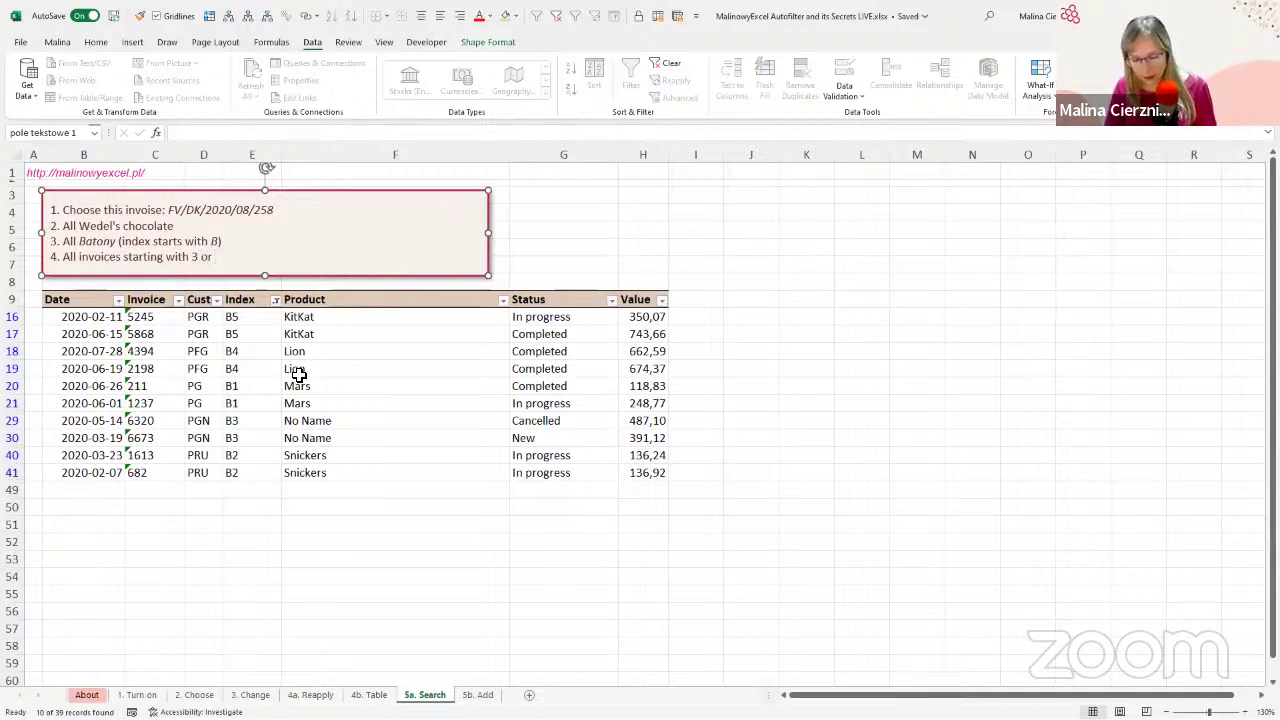
type(" 6")
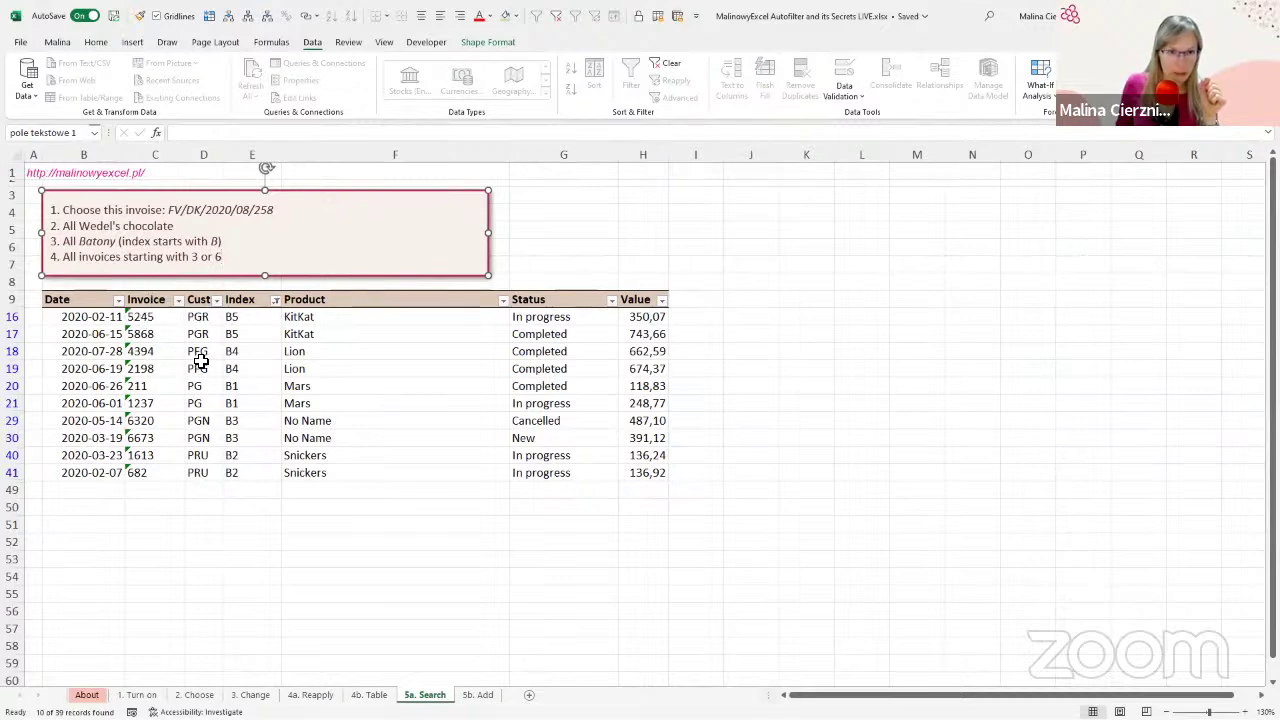
left_click(318, 353)
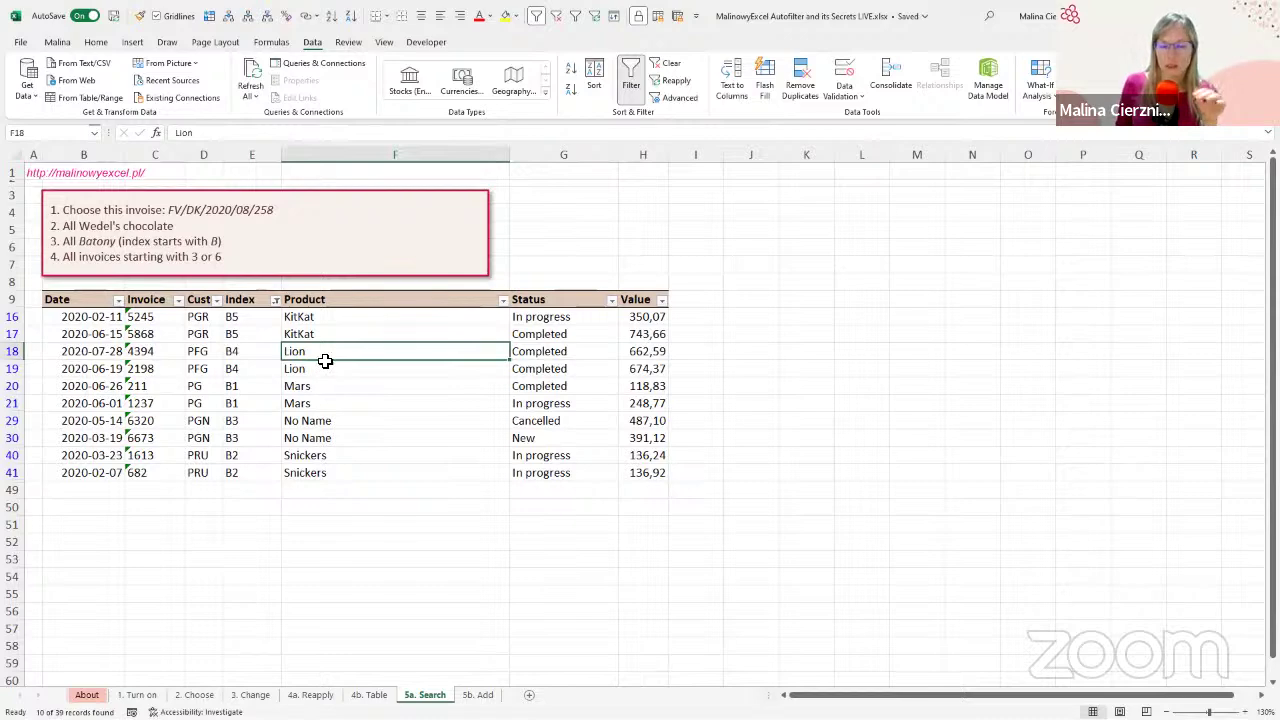
Step: Clear the Index column's filter so all rows of the table are shown
left_click(557, 20)
left_click(160, 338)
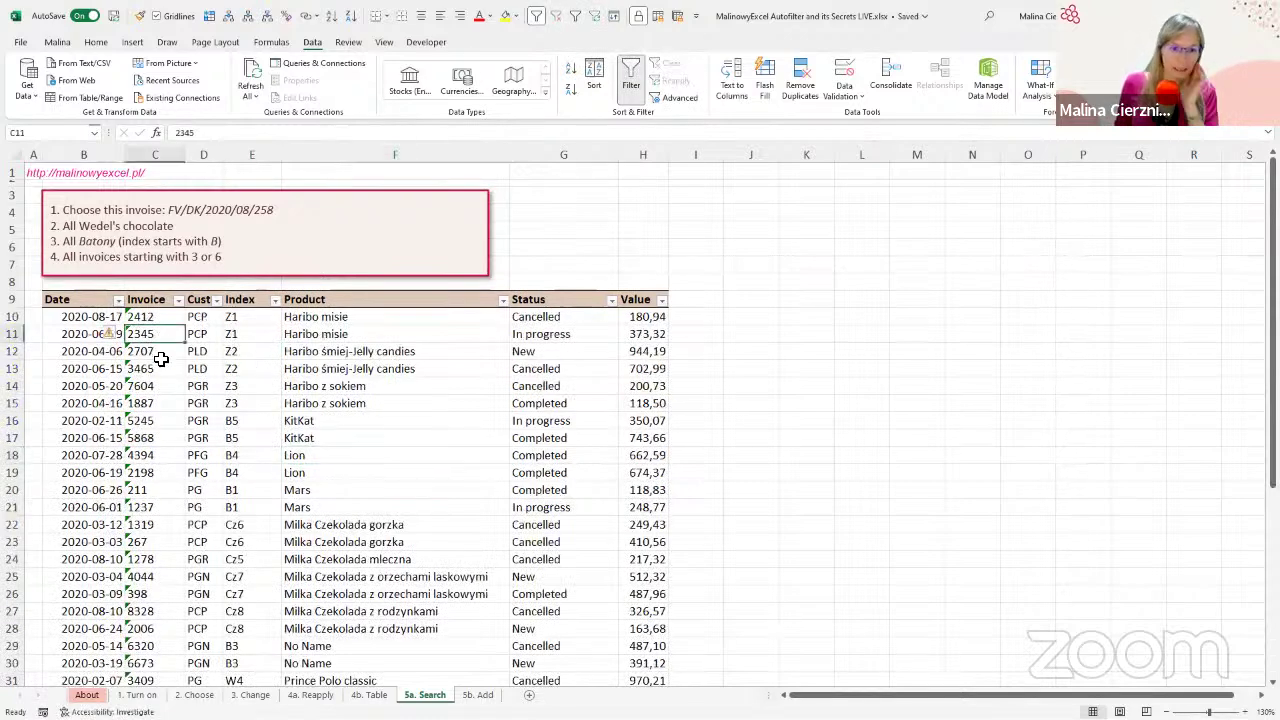
Step: Search the Invoice column's filter for 3, mark the matches with a temporary rectangle and arrow, and close it without applying
left_click(179, 301)
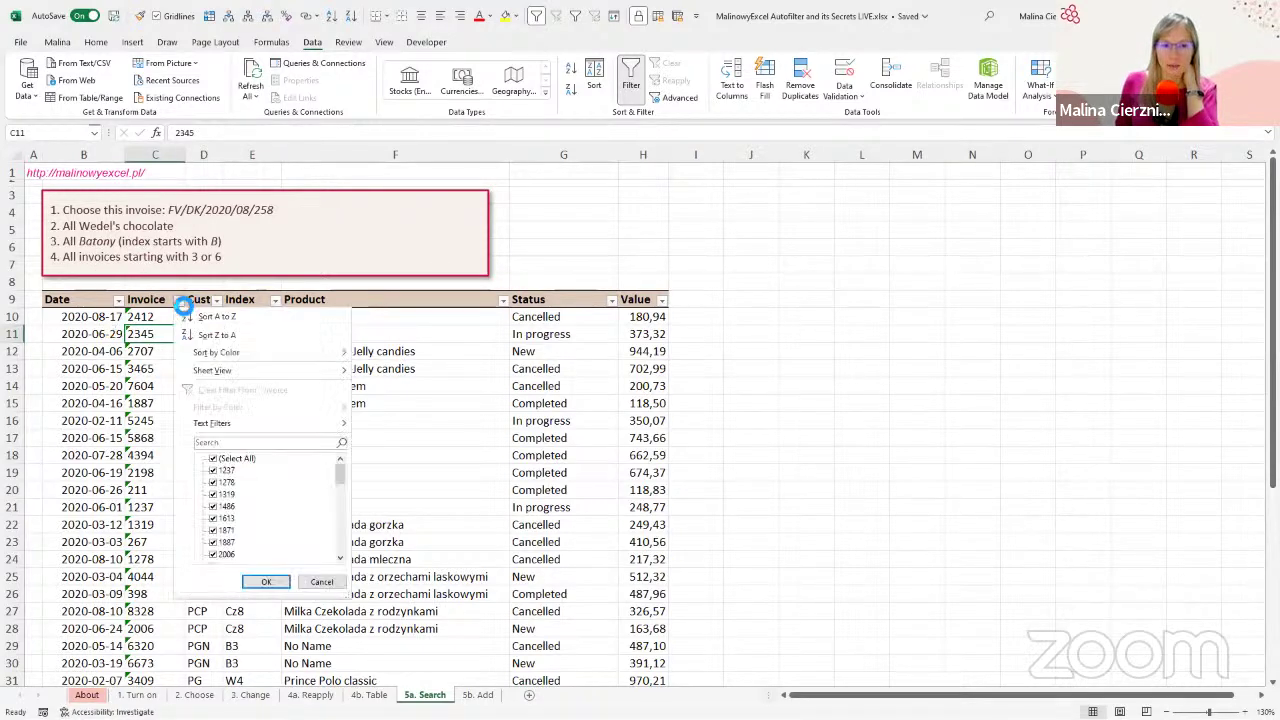
left_click(240, 443)
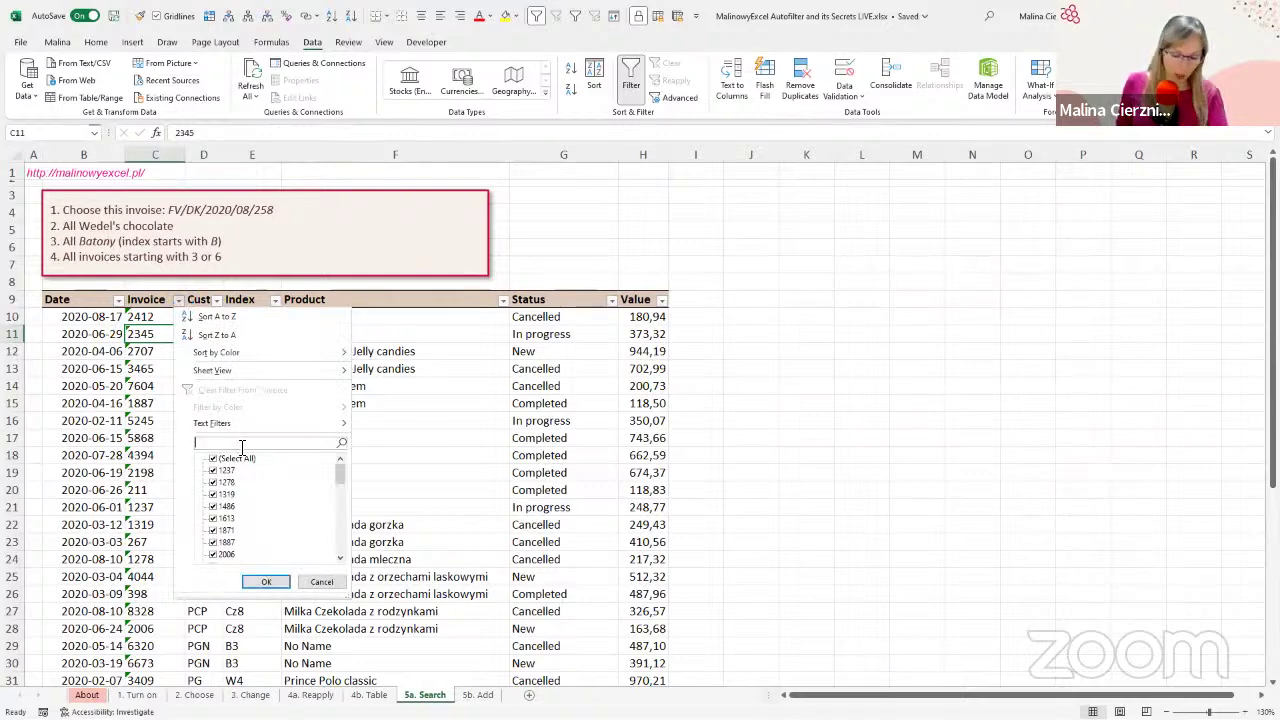
type("3")
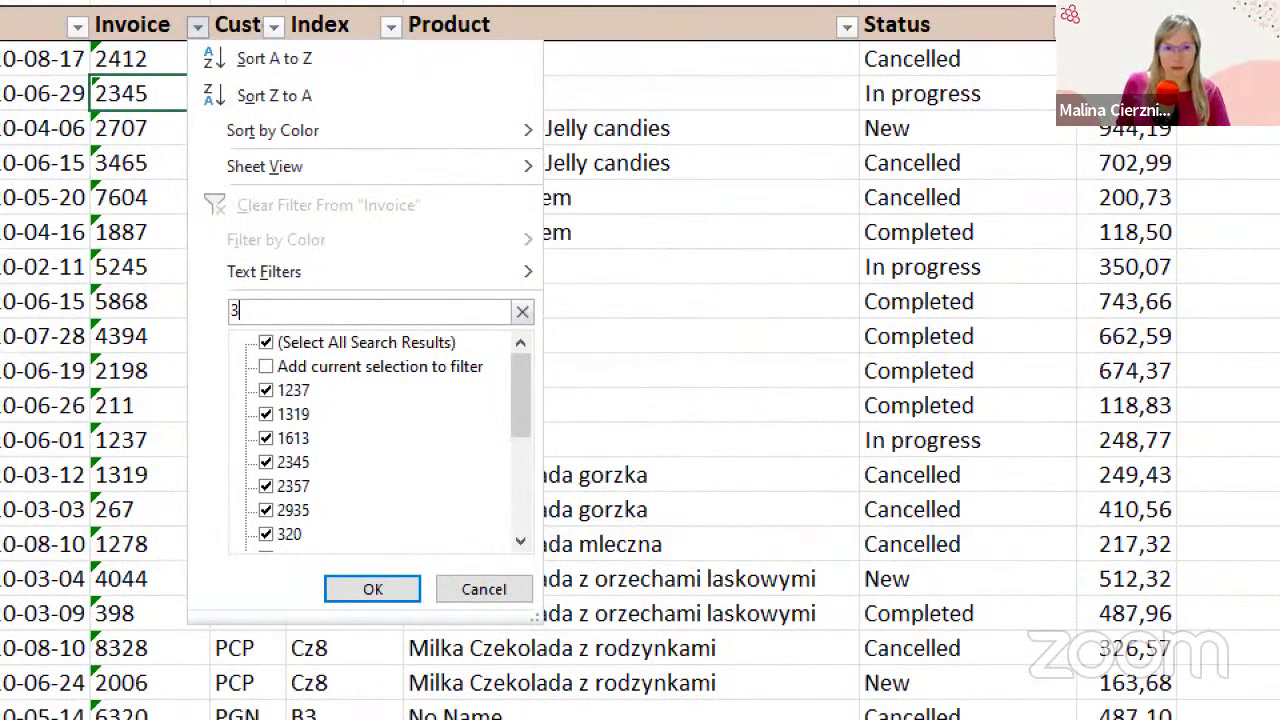
mouse_move(260, 368)
left_mouse_down()
mouse_move(336, 508)
mouse_move(338, 580)
left_mouse_up()
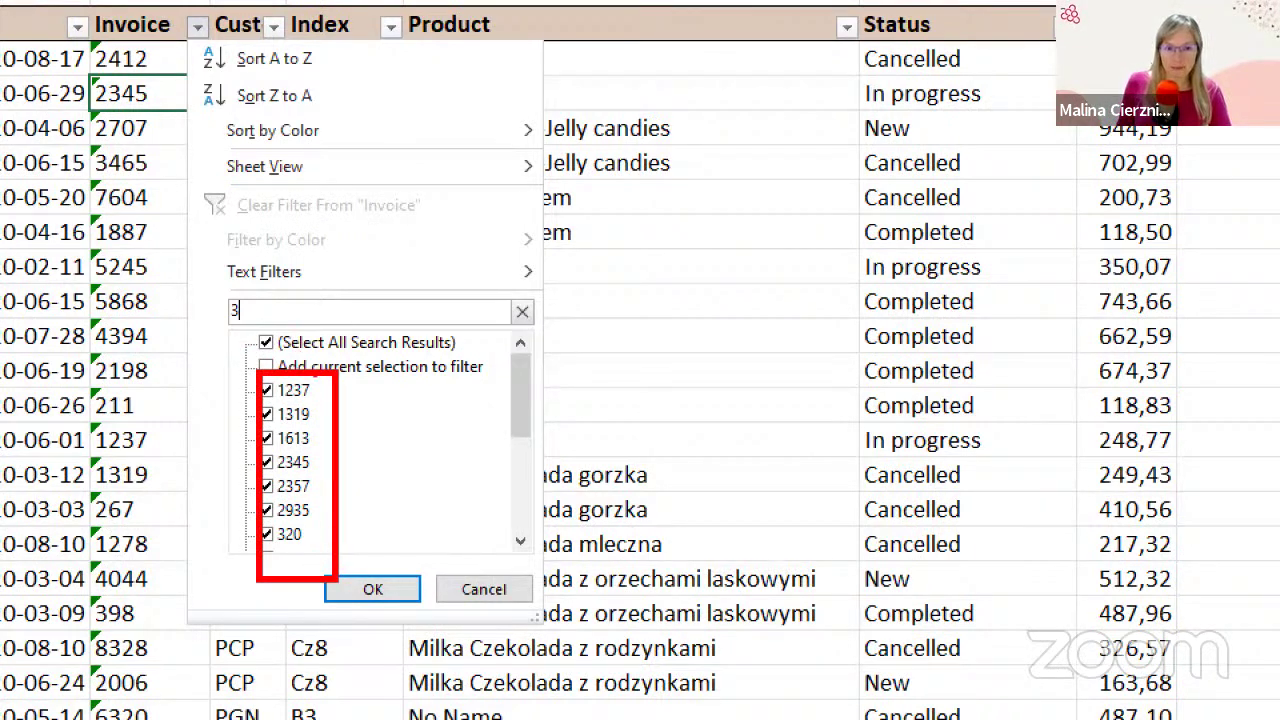
mouse_move(355, 170)
left_mouse_down()
mouse_move(302, 372)
mouse_move(367, 153)
left_mouse_up()
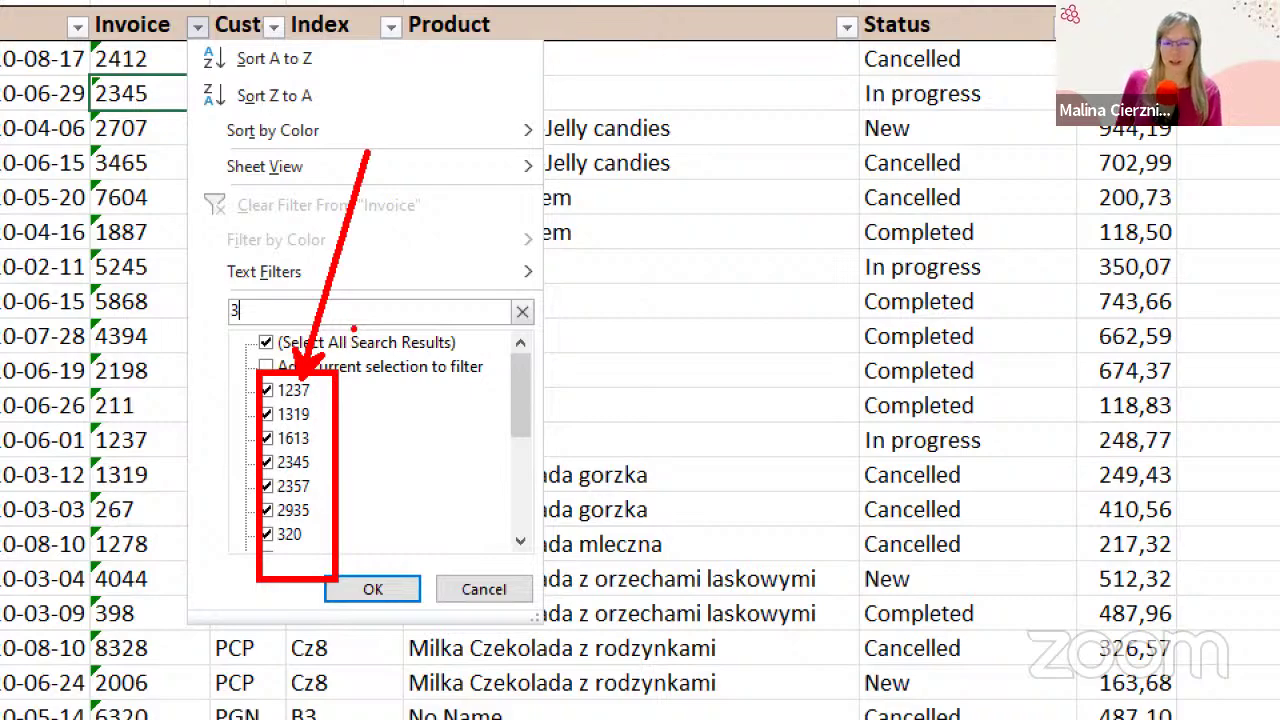
key("Escape")
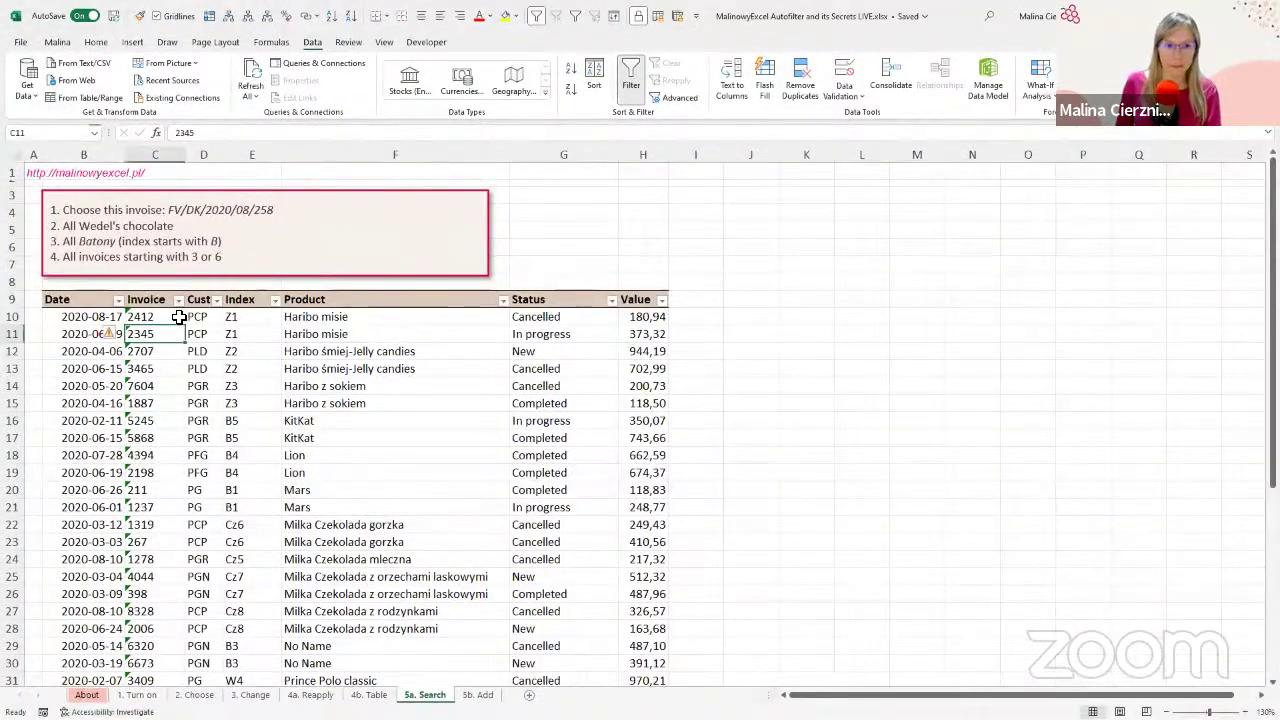
Step: Filter the Invoice column by searching for 3* and apply all matching results
left_click(179, 300)
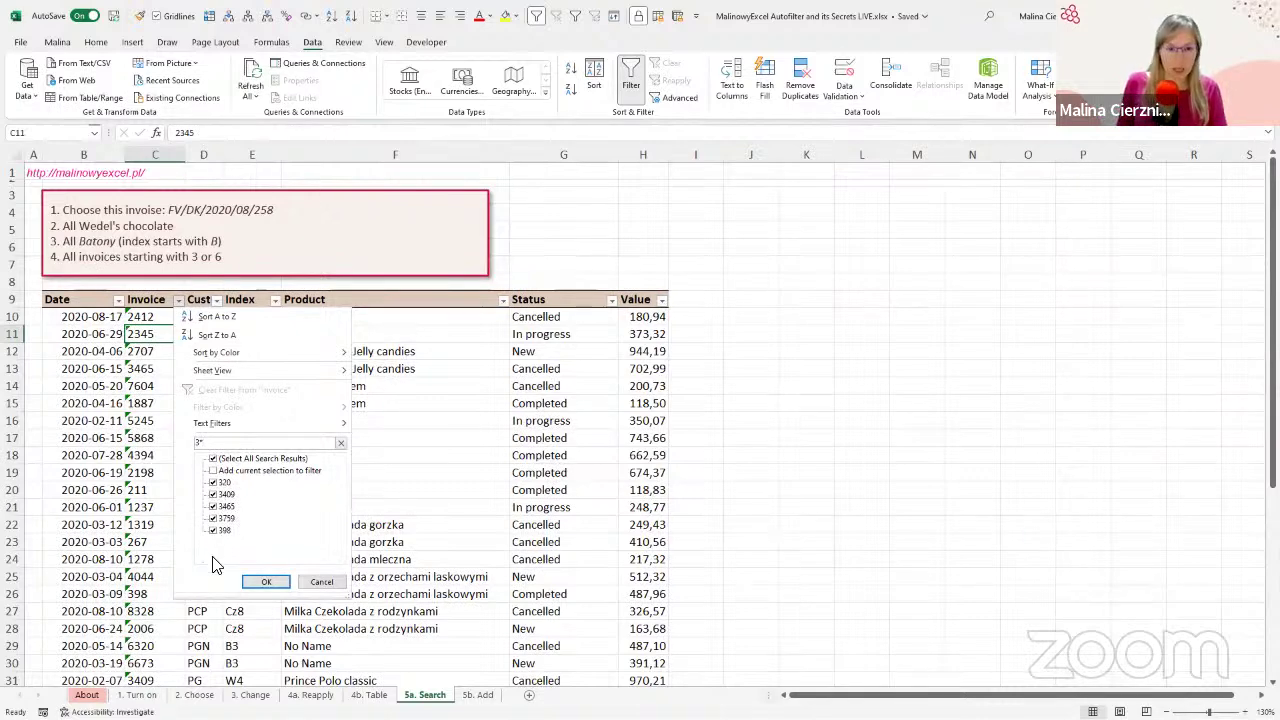
left_click(256, 584)
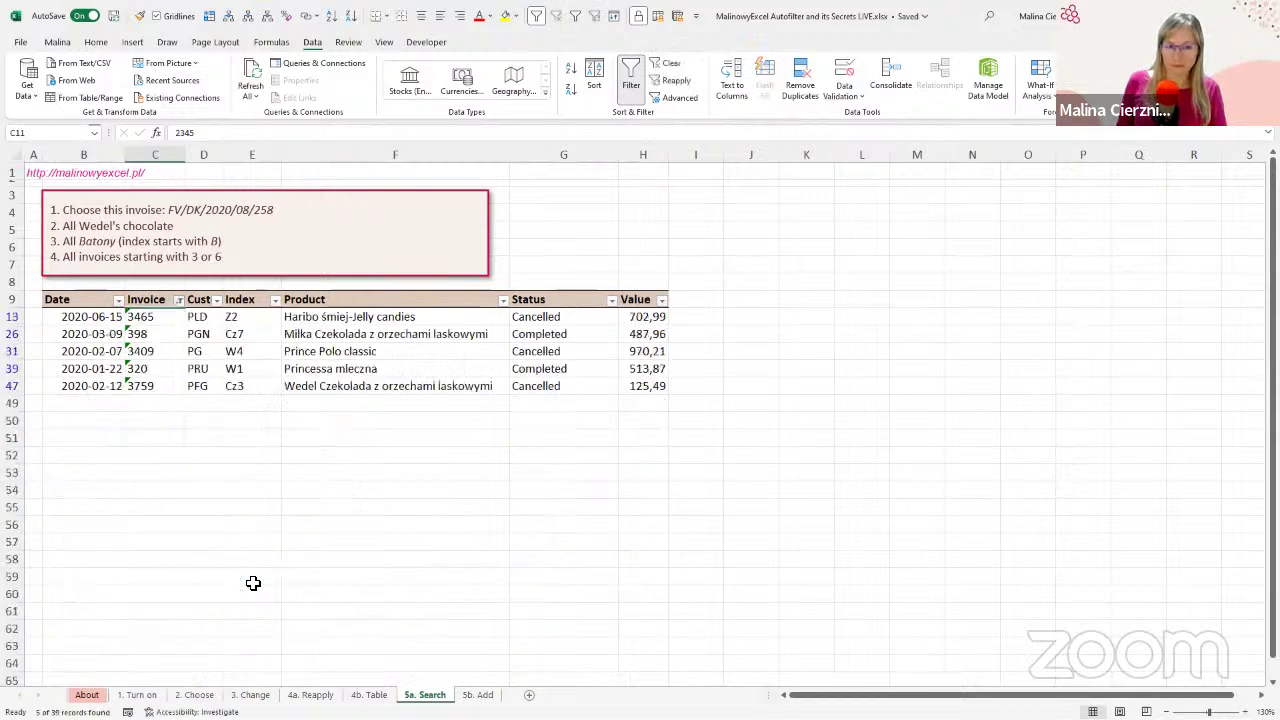
left_click(155, 321)
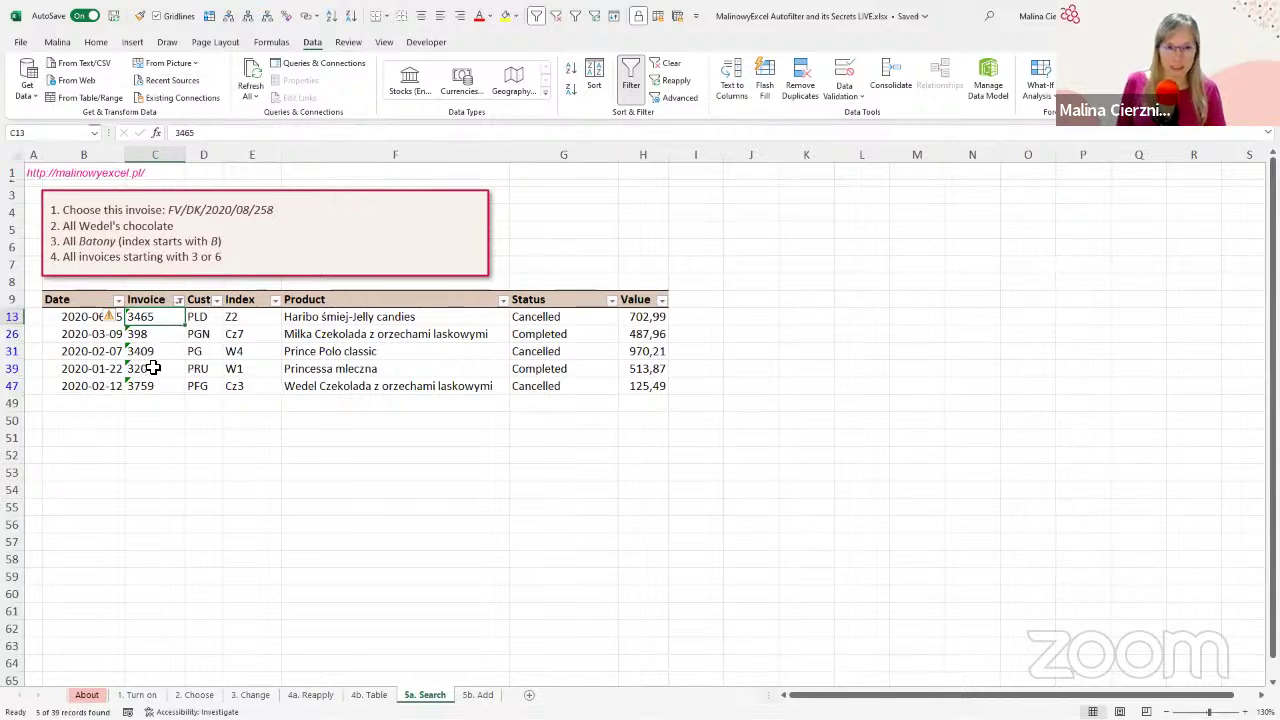
Step: Open the Invoice column's filter, box the 6 in the fourth task temporarily, and close the filter without changes
left_click(178, 300)
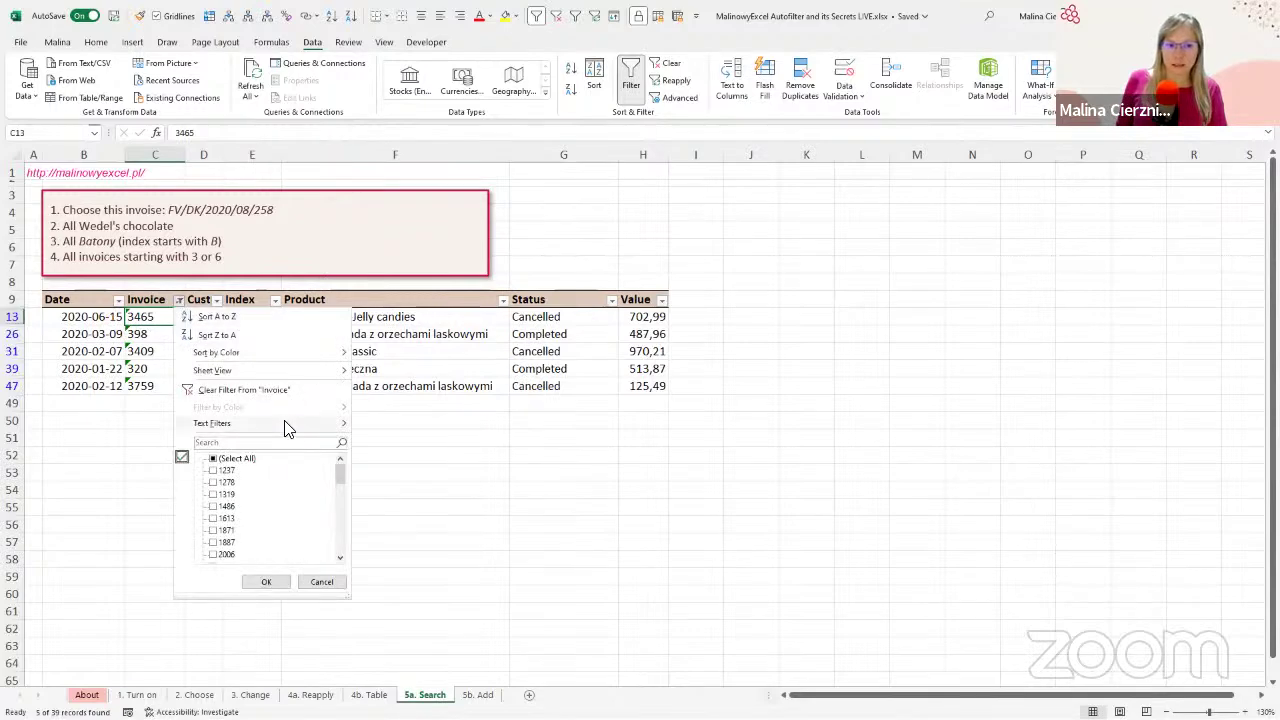
mouse_move(288, 423)
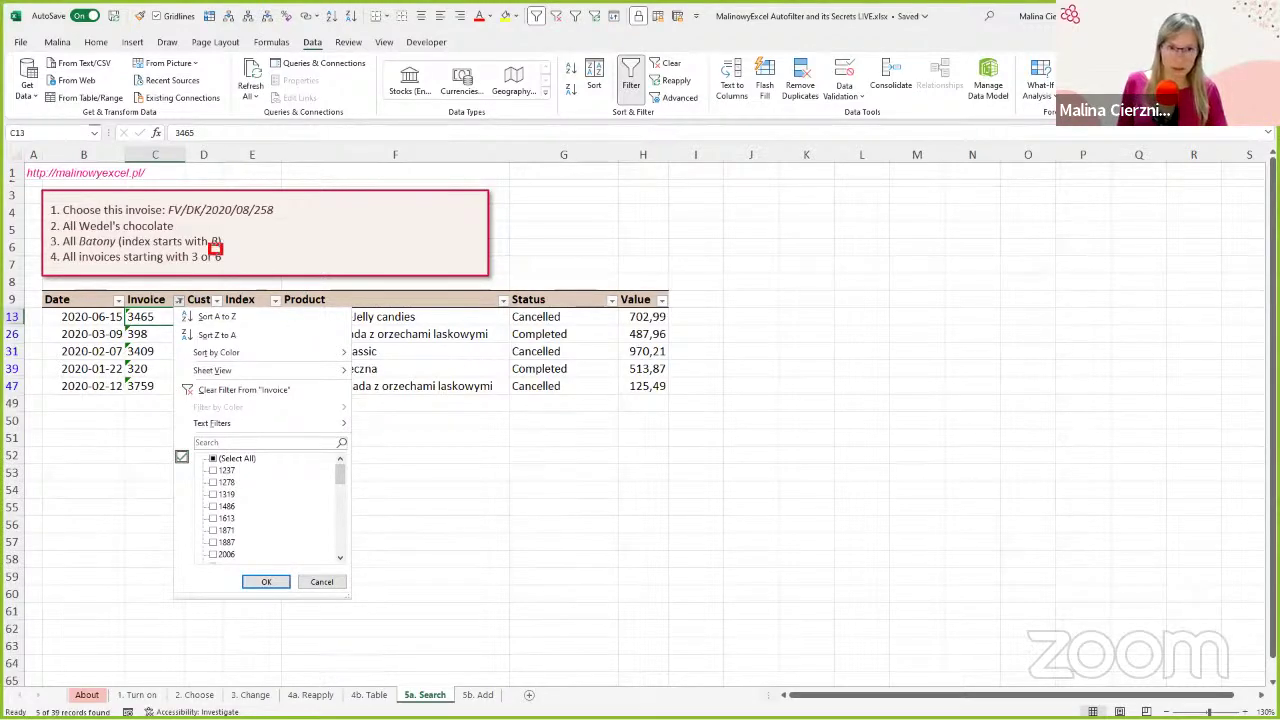
left_click_drag(215, 248, 226, 270)
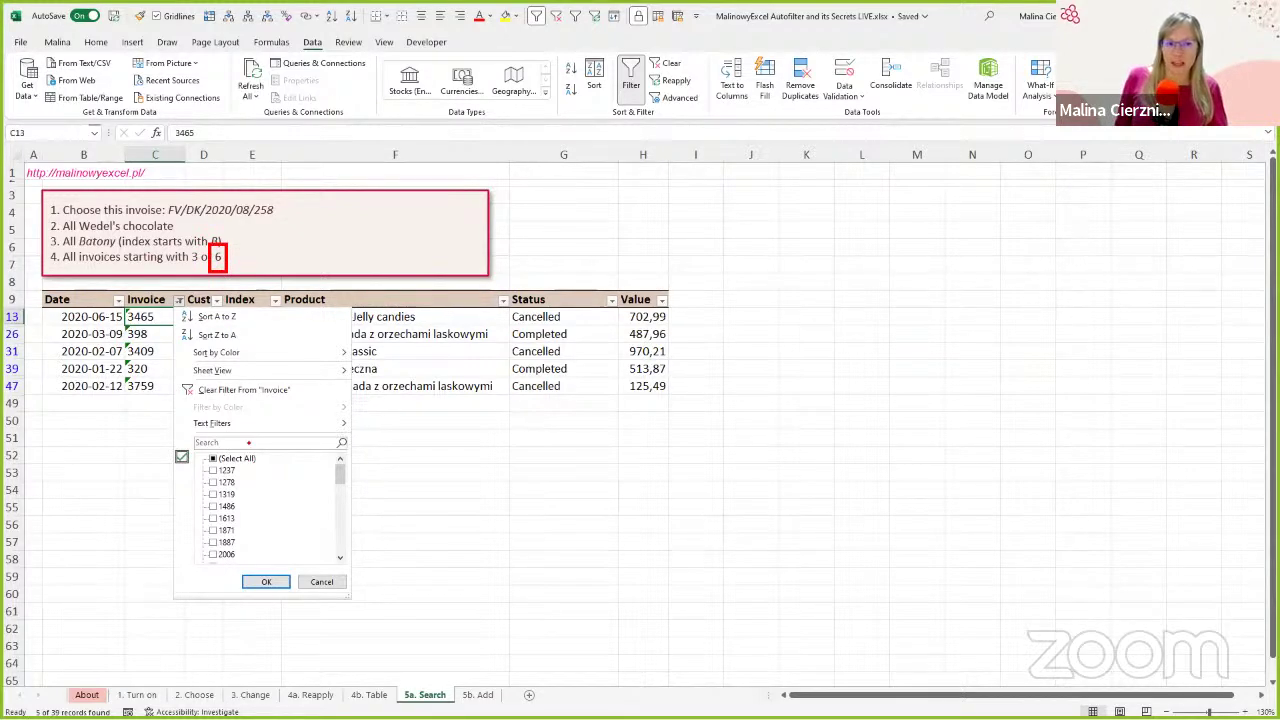
key("Escape")
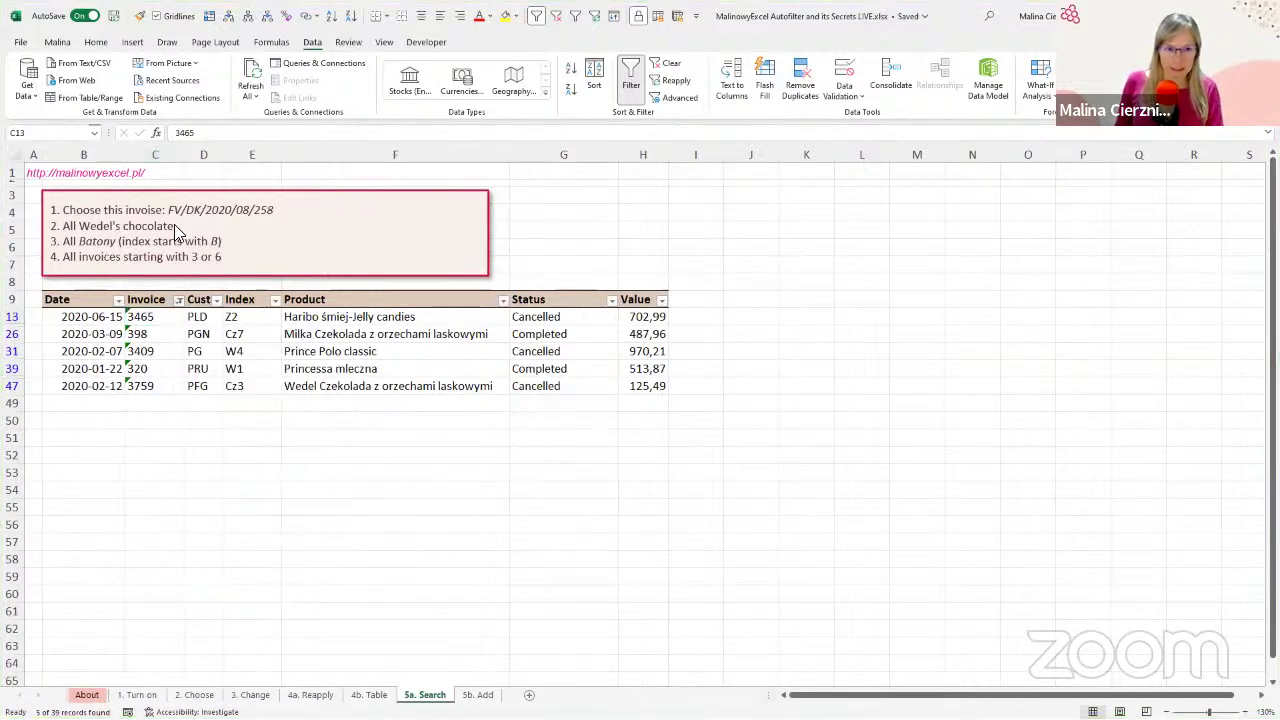
Step: Search the Invoice column's filter for 6* and add all matching results to the current filter
left_click(178, 300)
left_click(180, 301)
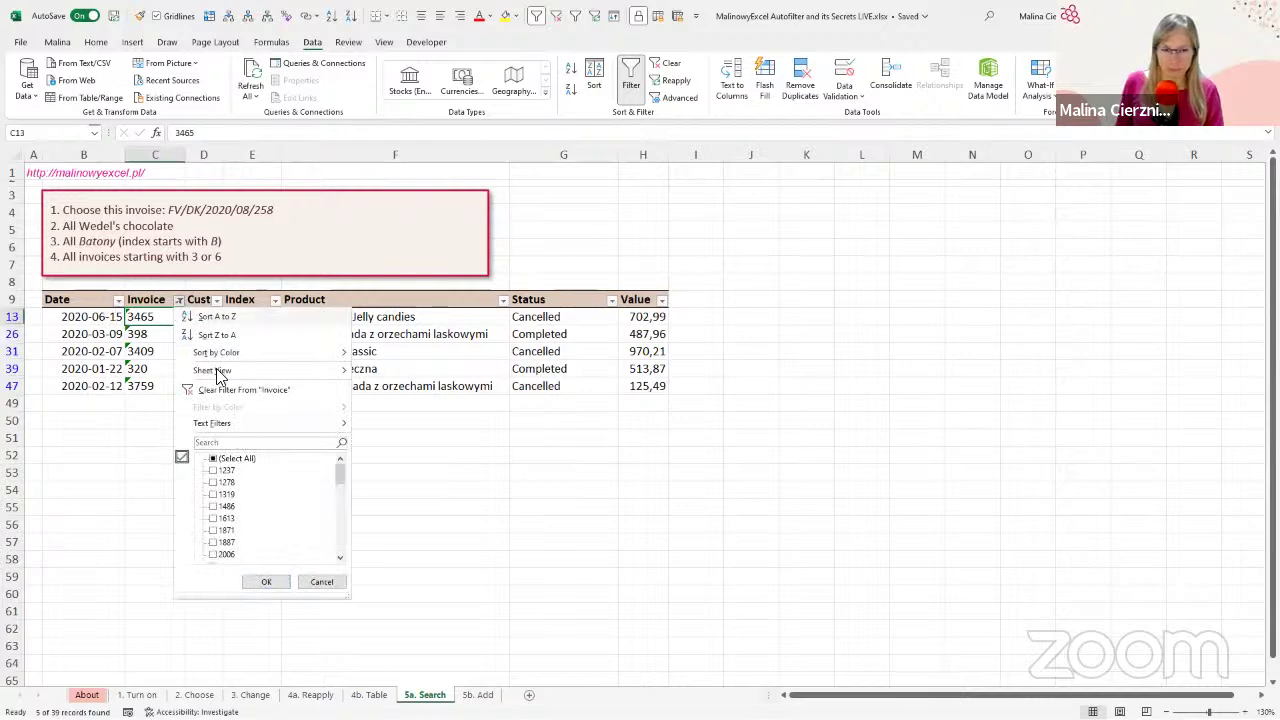
left_click(256, 445)
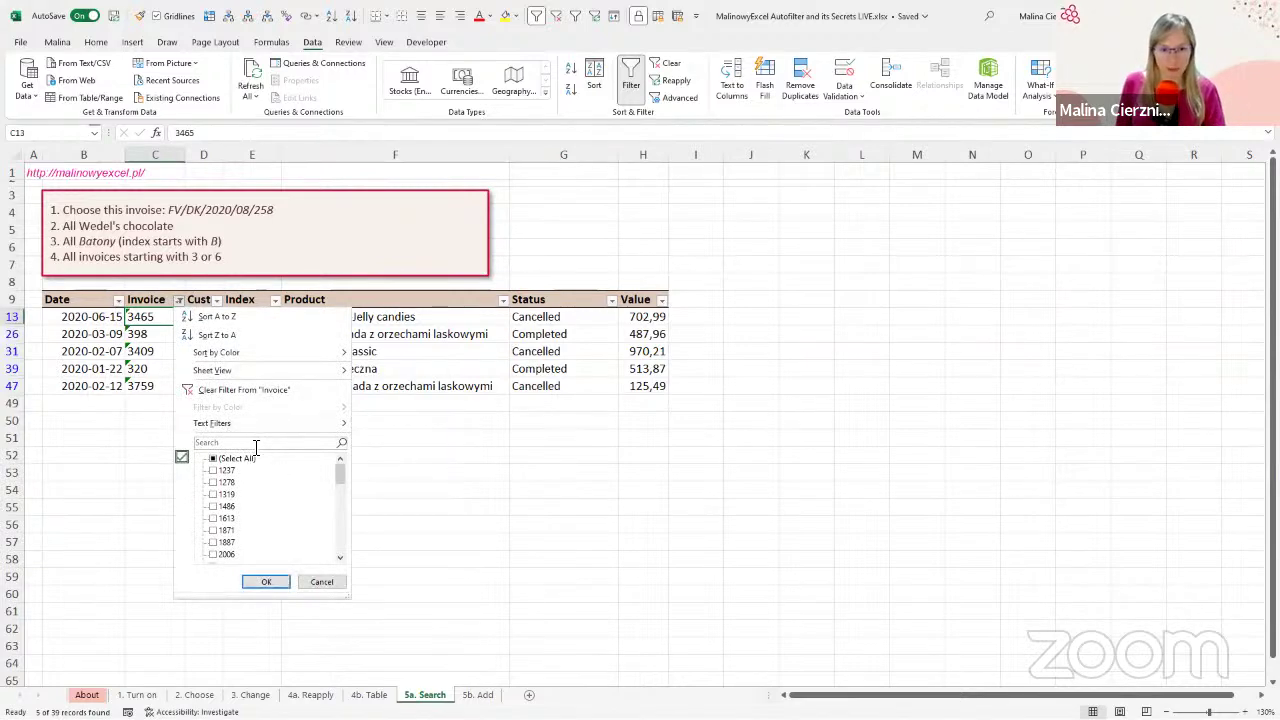
type("6")
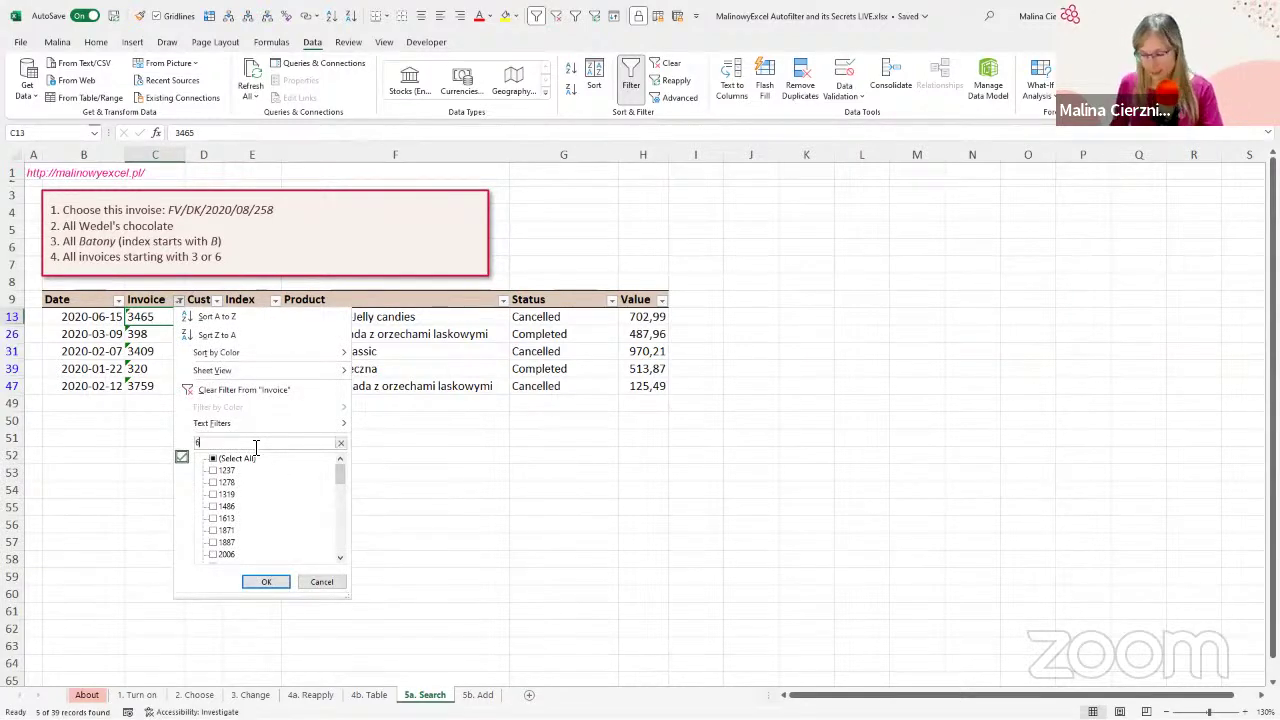
type("*")
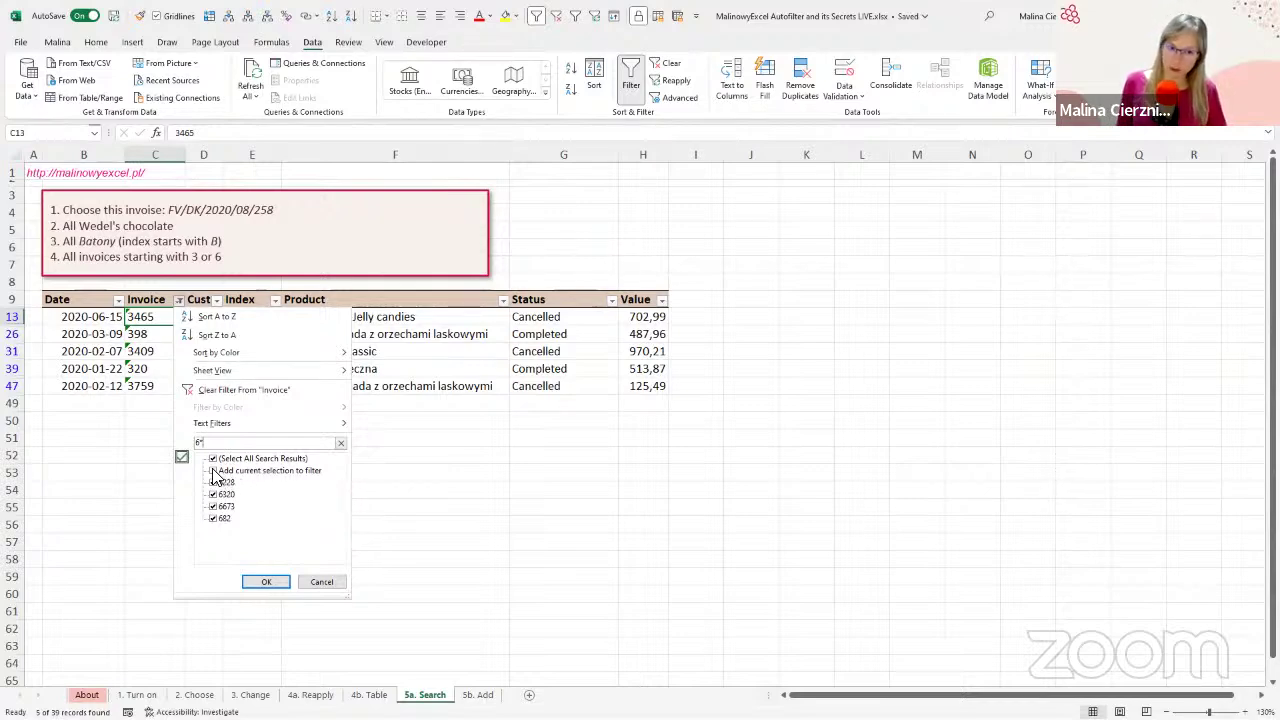
left_click(213, 471)
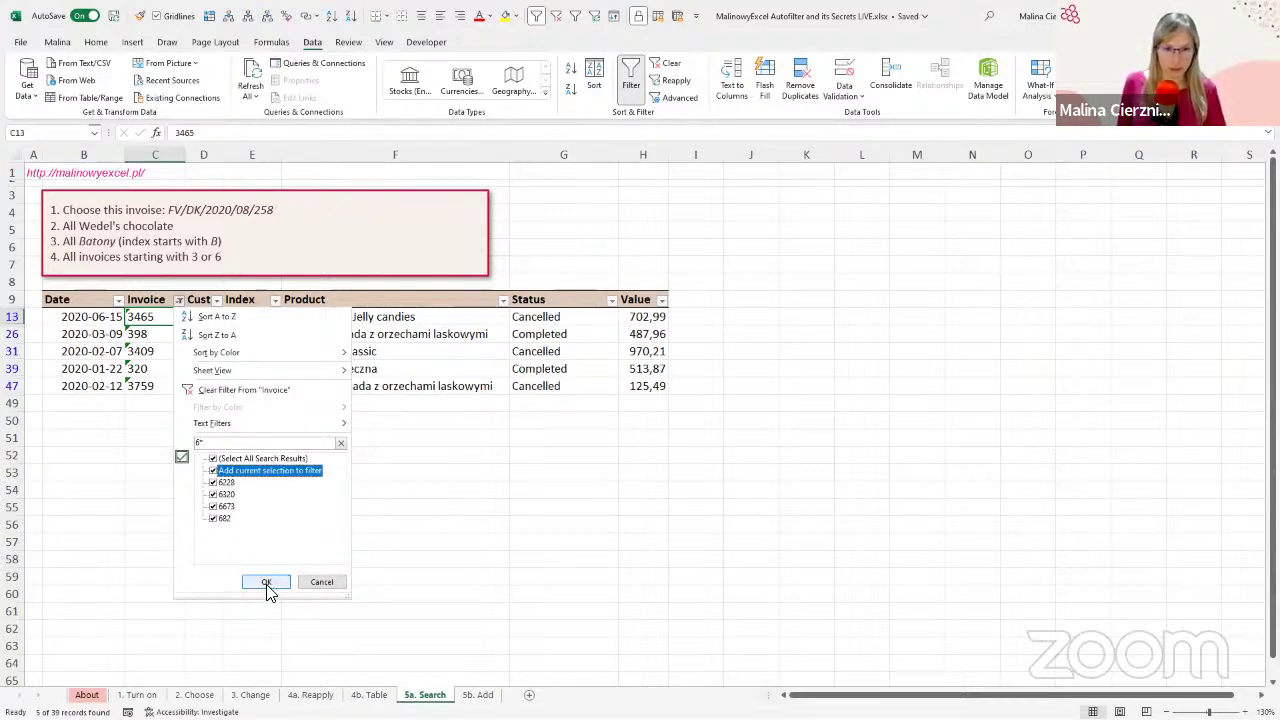
left_click(267, 583)
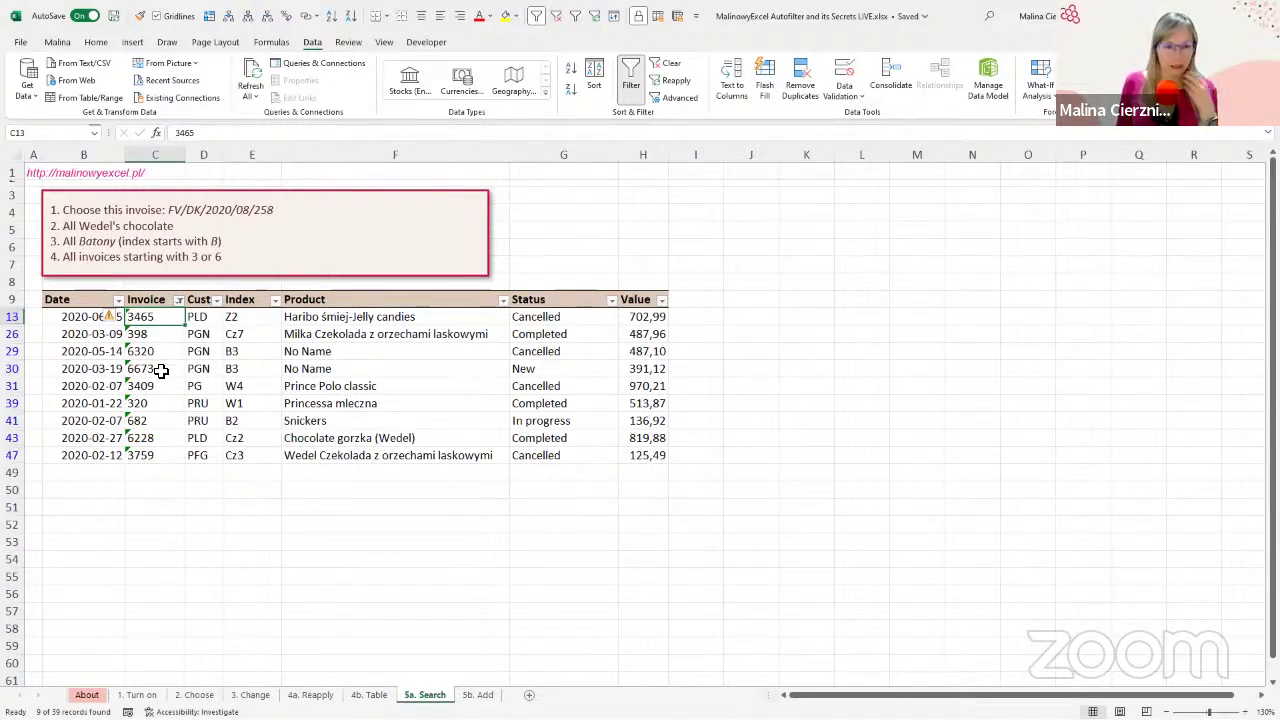
Step: Open the Begins With custom filter for the Invoice column and close it without applying a condition
left_click(172, 305)
left_click(180, 301)
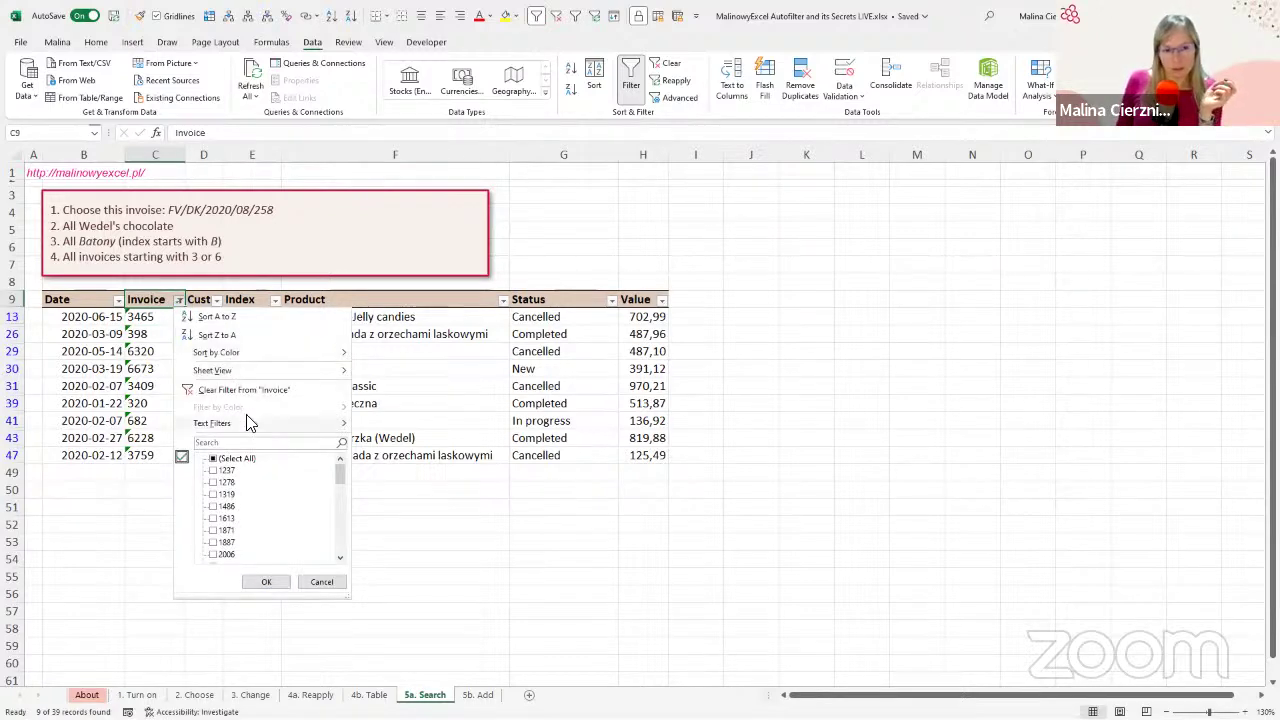
mouse_move(250, 430)
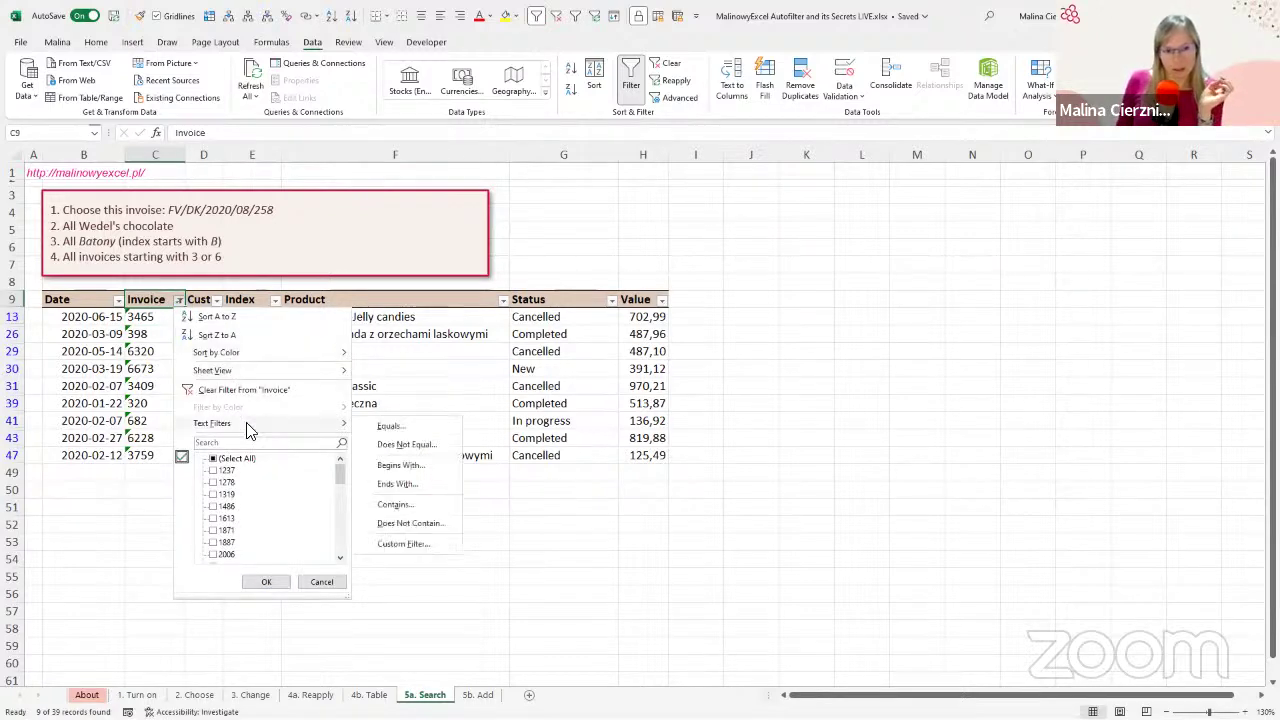
left_click(418, 465)
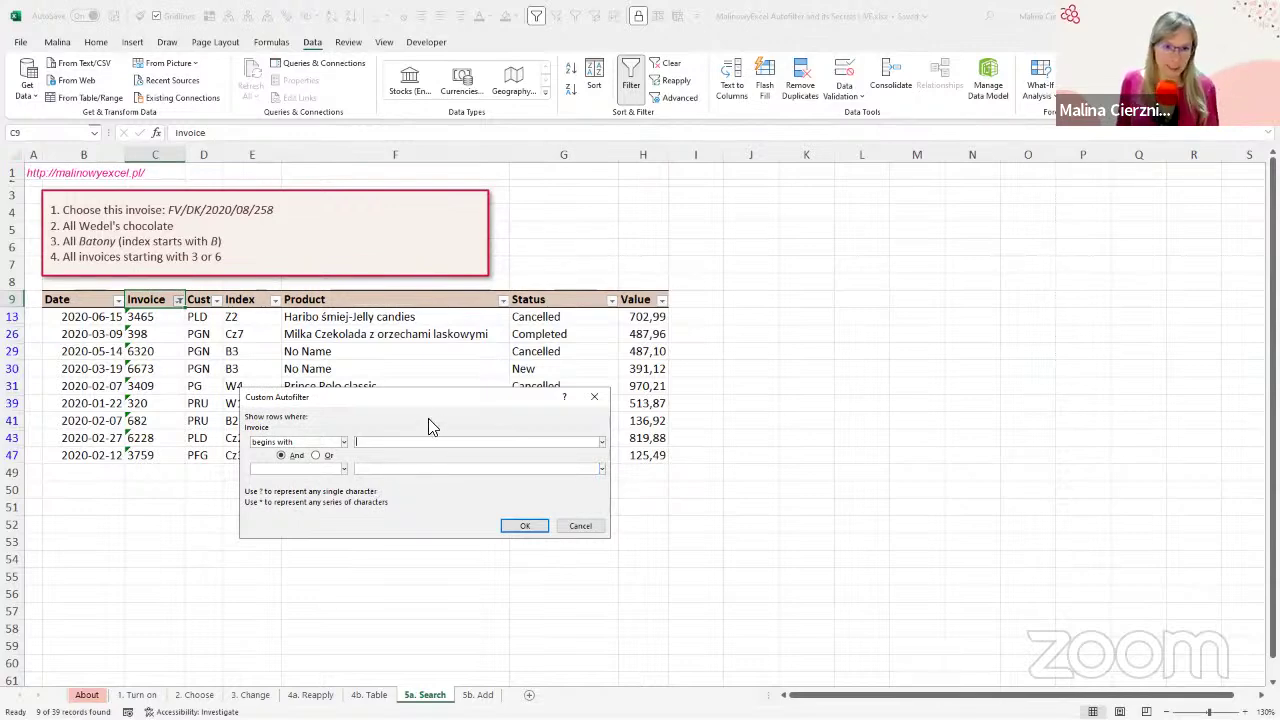
key("Escape")
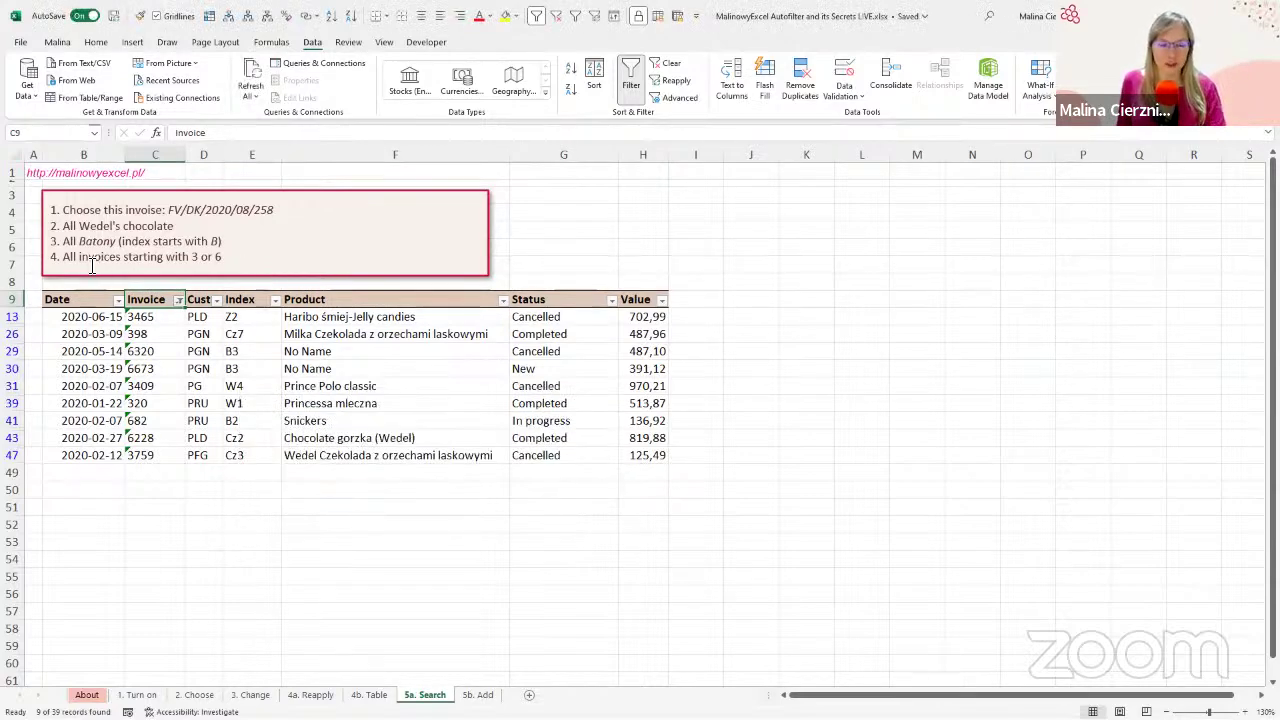
Step: Extend the fourth task with "or 9", then try searching the Invoice column's filter for 9* and empty the search
left_click(258, 263)
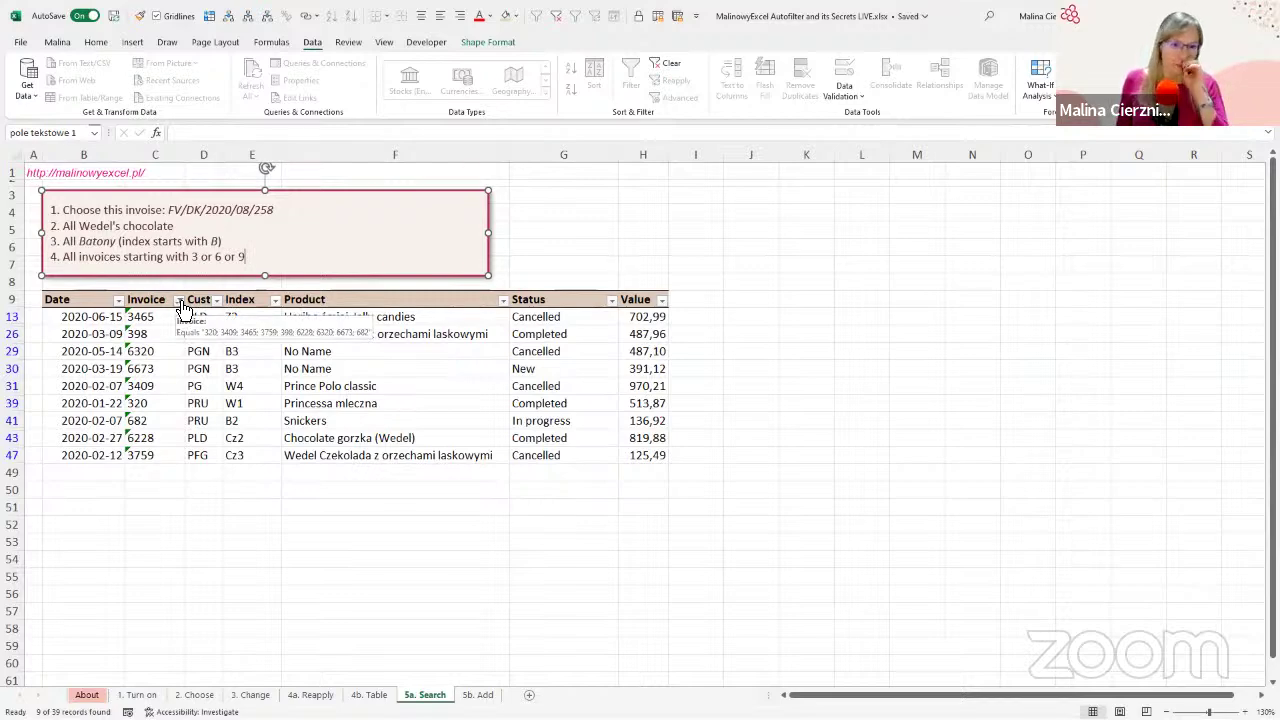
left_click(179, 300)
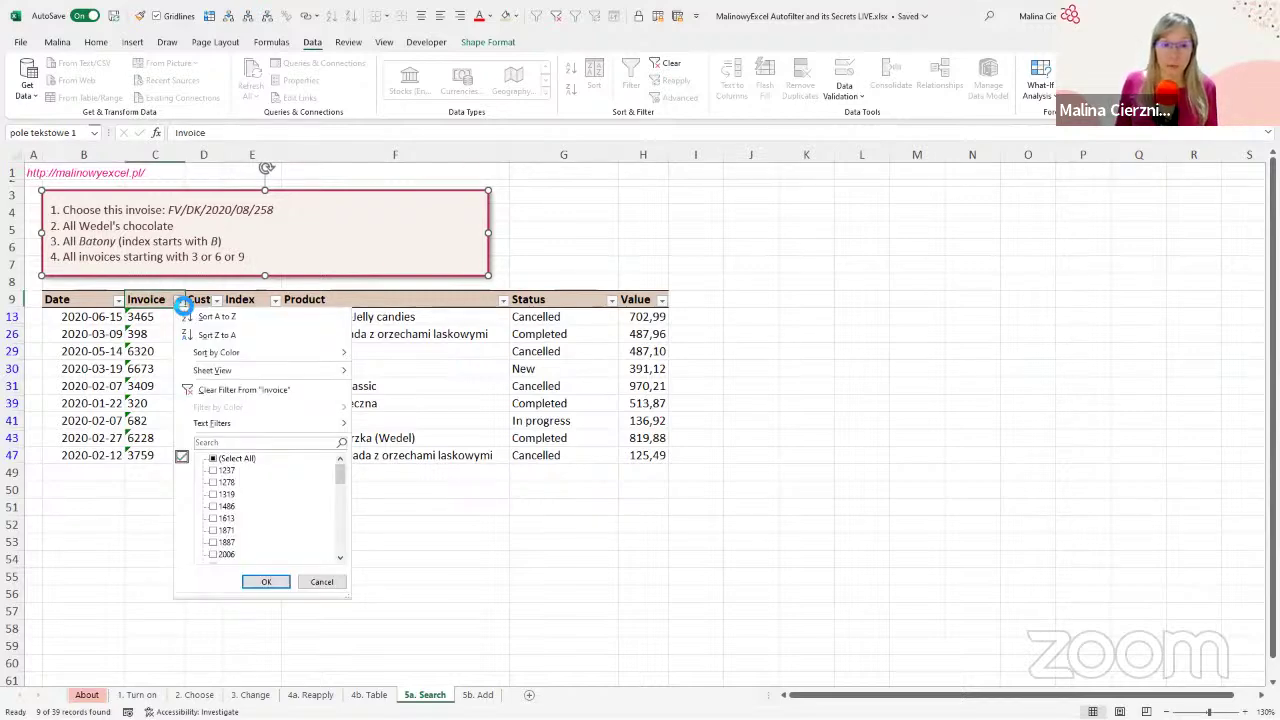
left_click(217, 444)
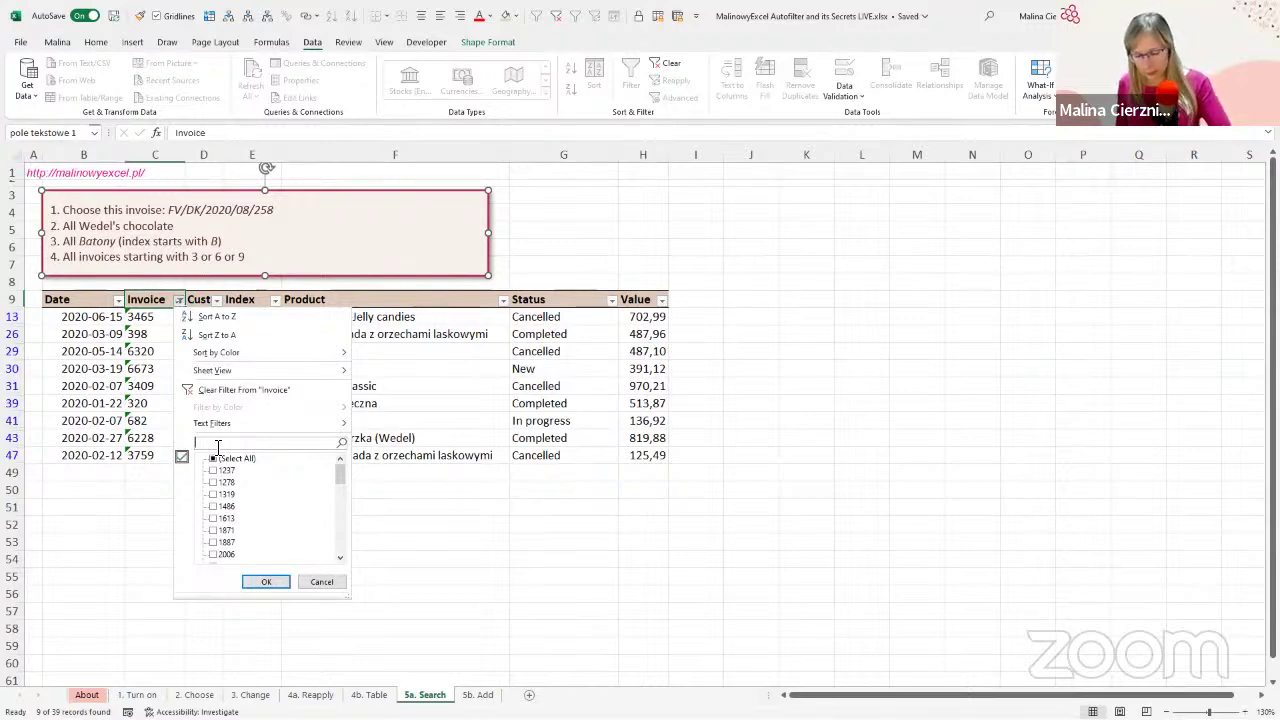
type("9")
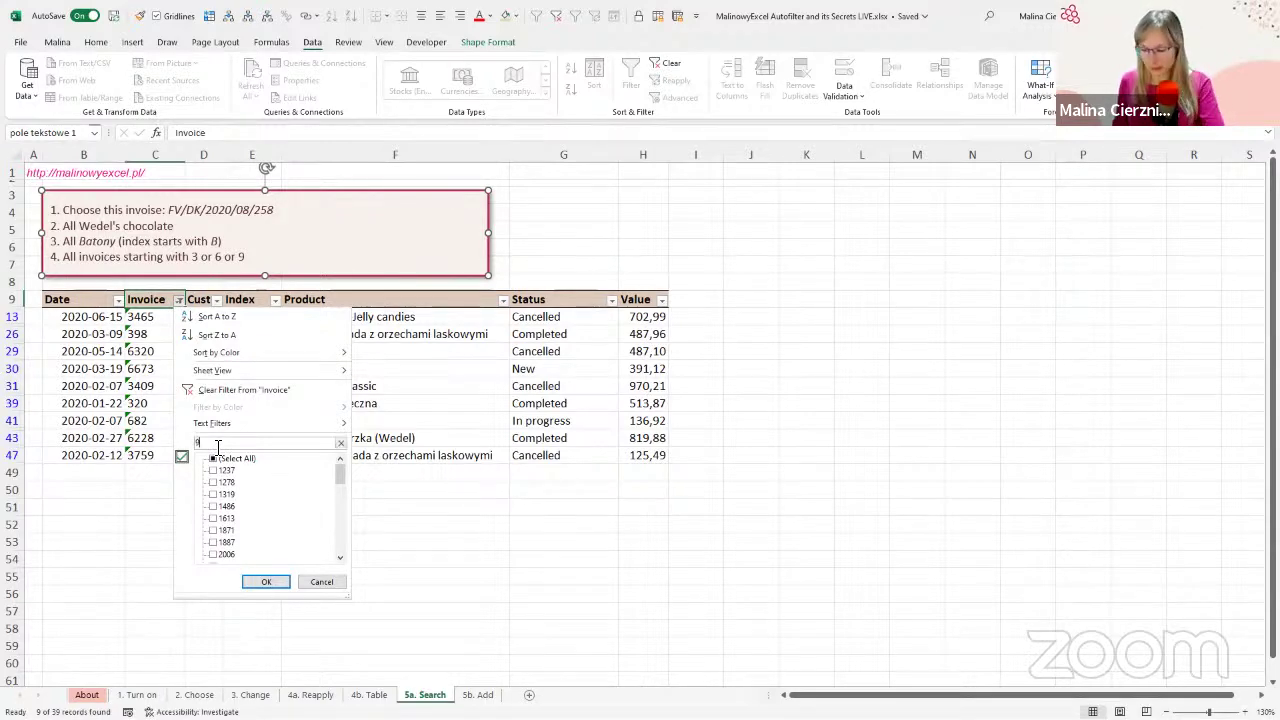
type("*")
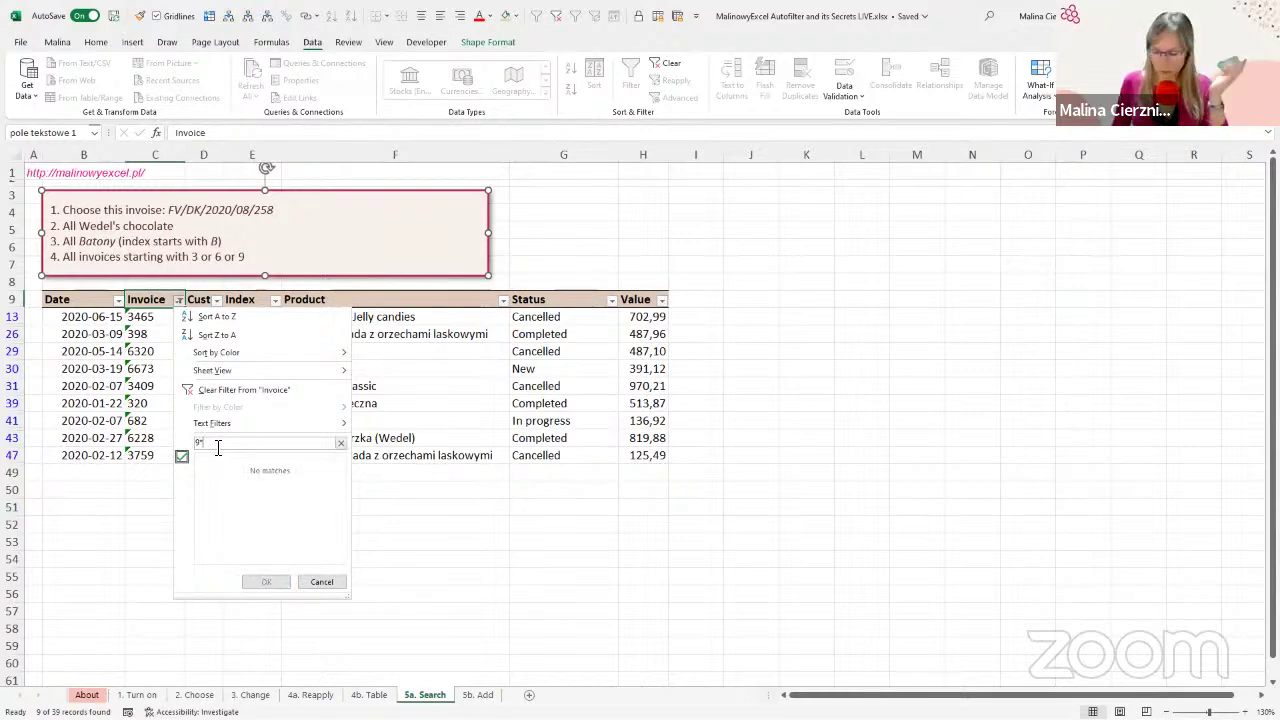
key("BackSpace")
key("BackSpace")
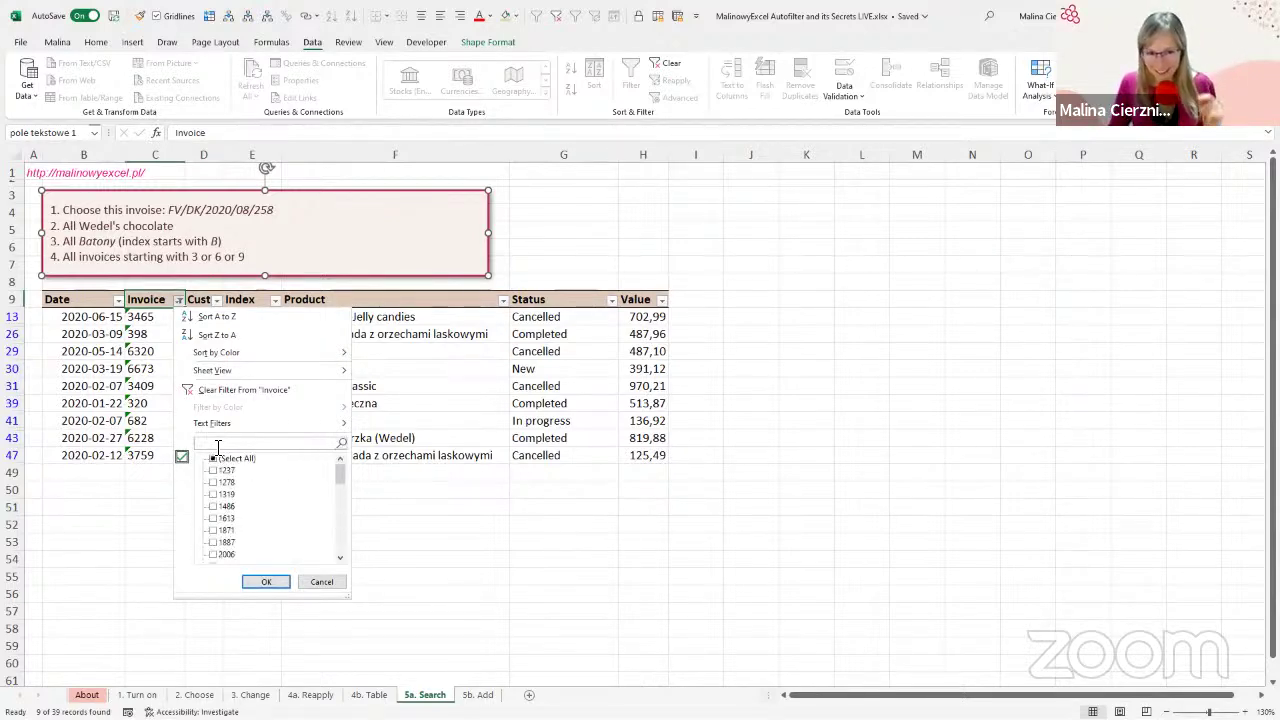
Step: Search the Invoice column's filter for 1* and add all matching results to the current filter
type("1")
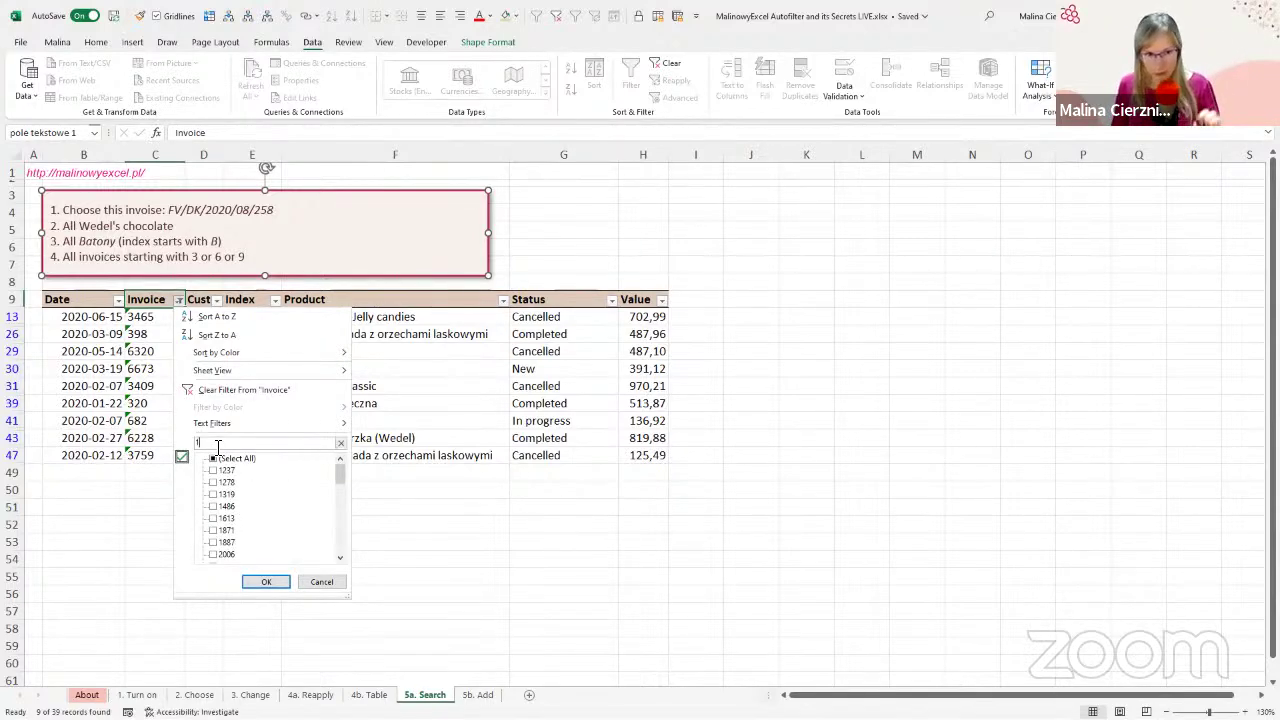
type("*")
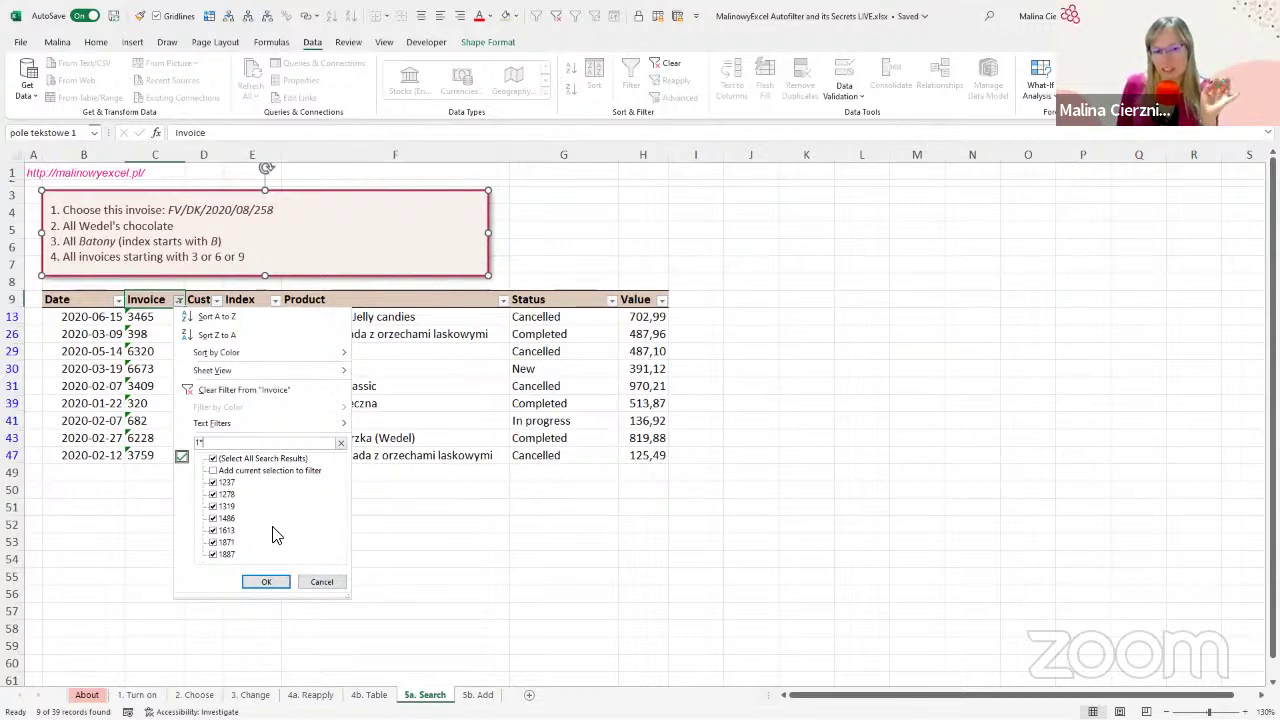
left_click(212, 478)
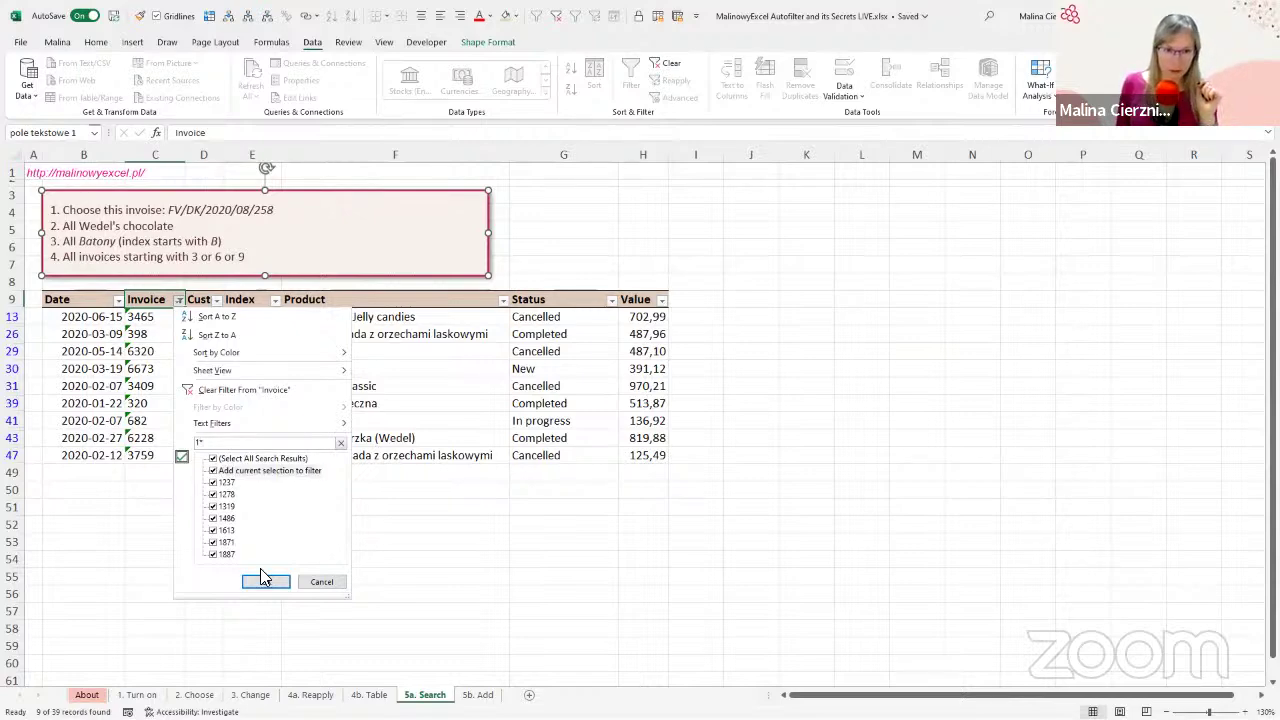
left_click(264, 582)
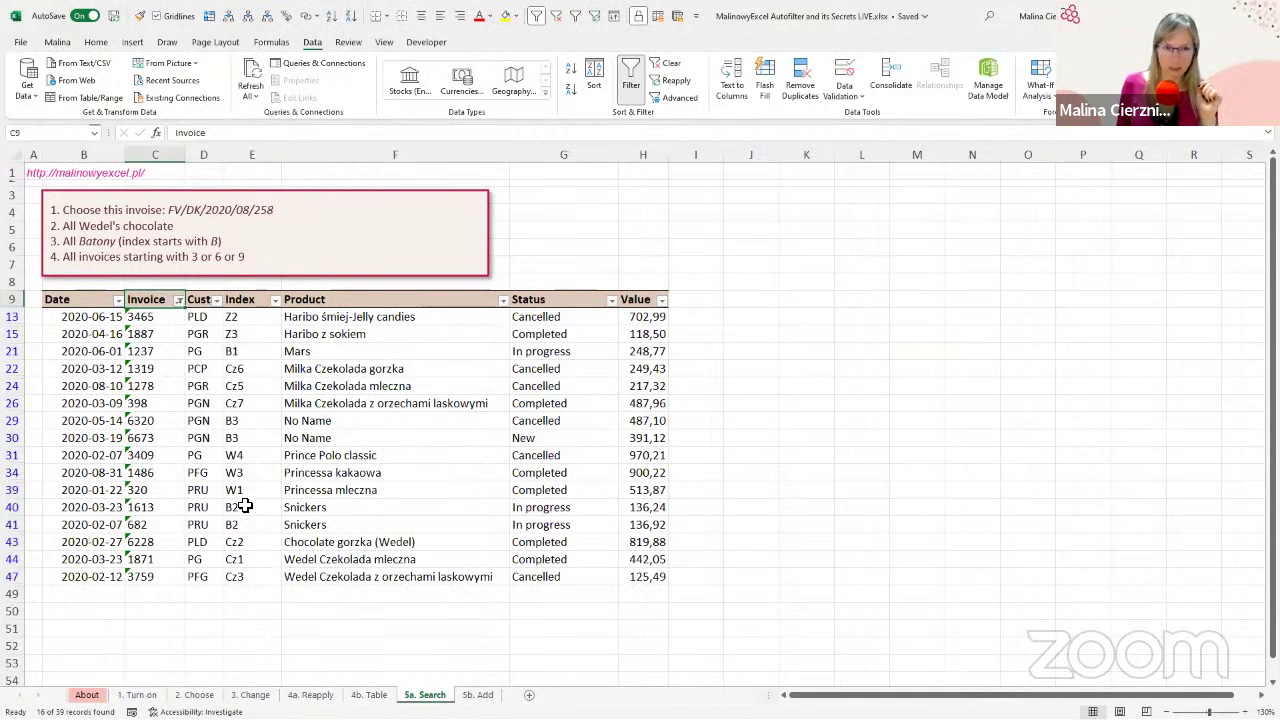
Step: Replace the 9 at the end of the fourth task with 1 and return to the table's cells
key("BackSpace")
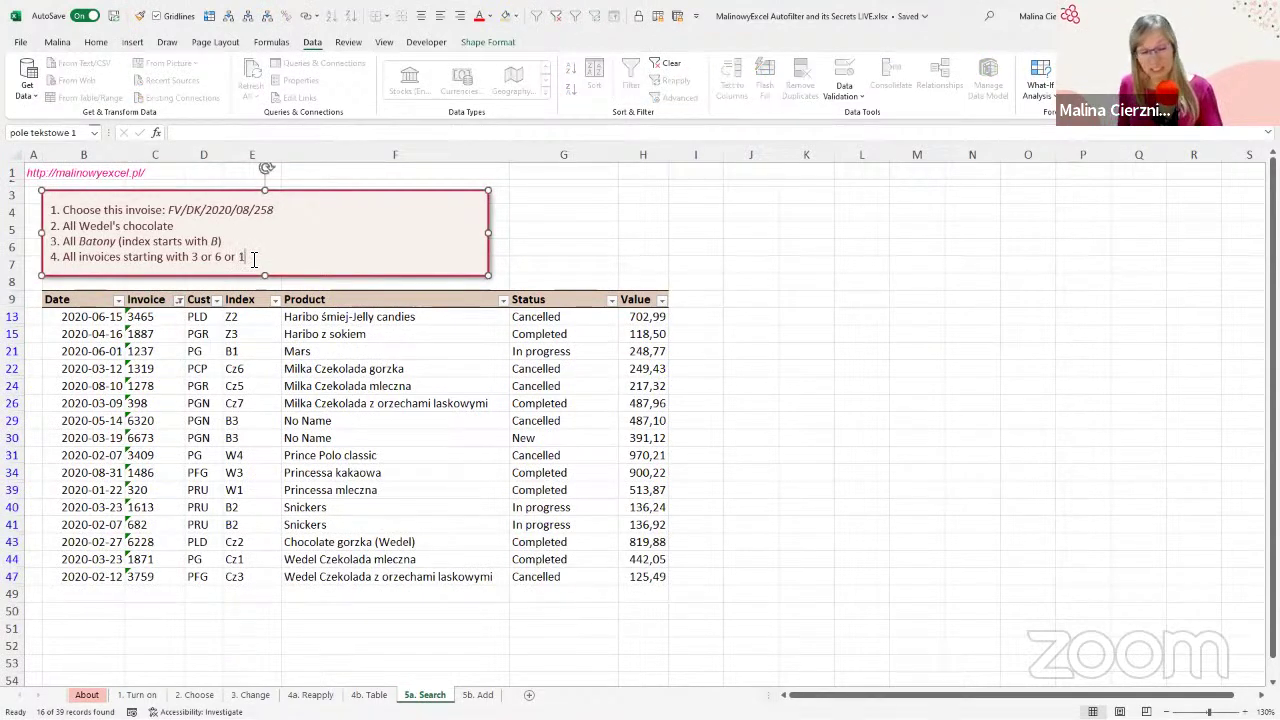
left_click(208, 334)
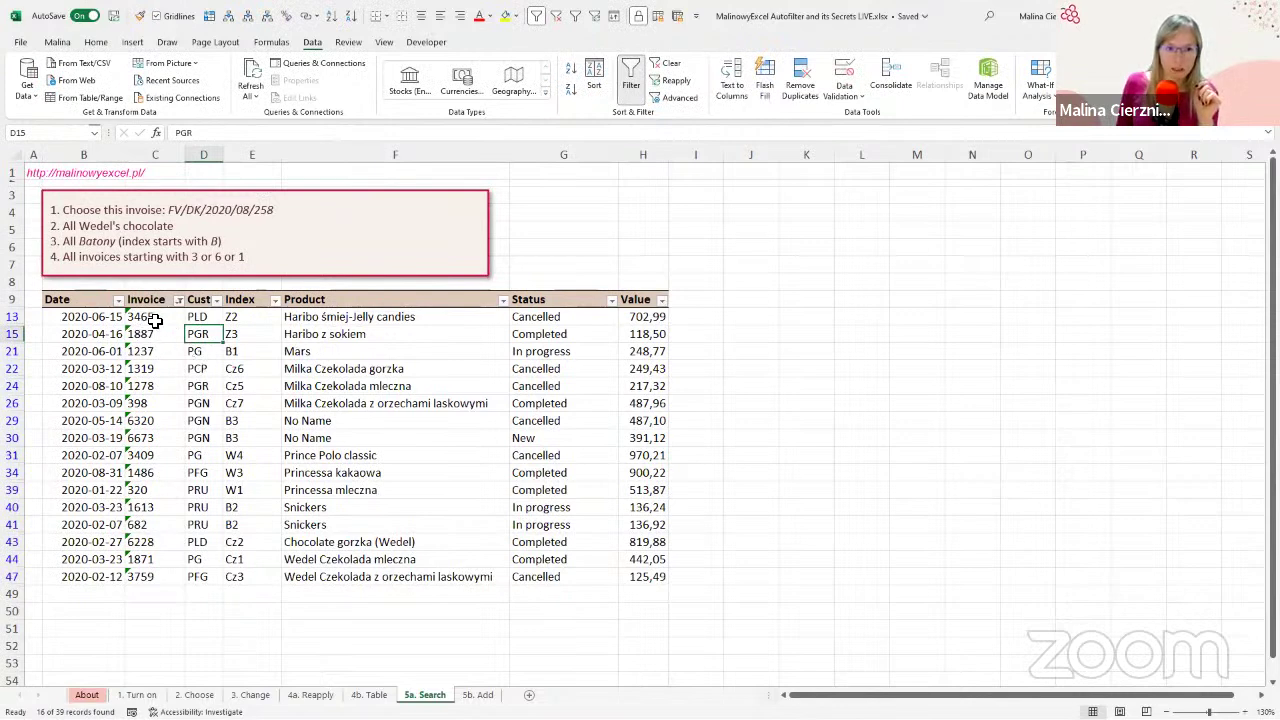
left_click(160, 436)
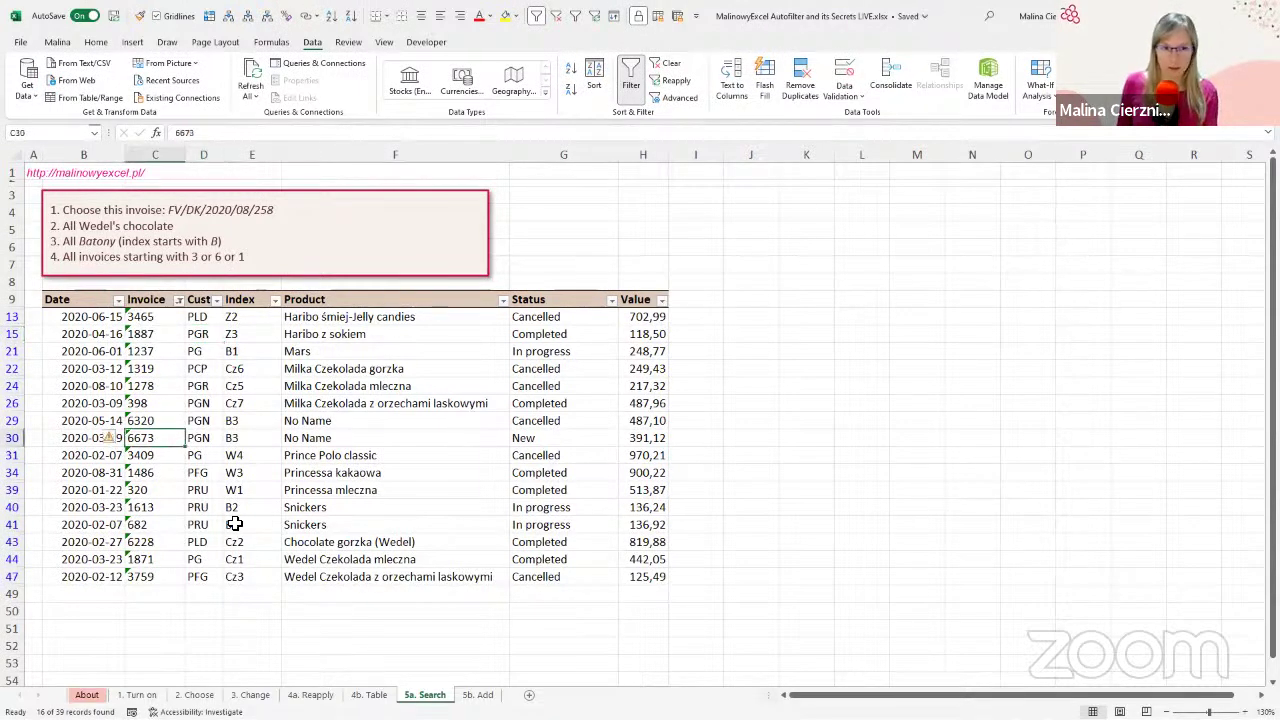
Step: Display the text filter conditions available for the Invoice column and close the filter without changes
left_click(179, 301)
mouse_move(247, 430)
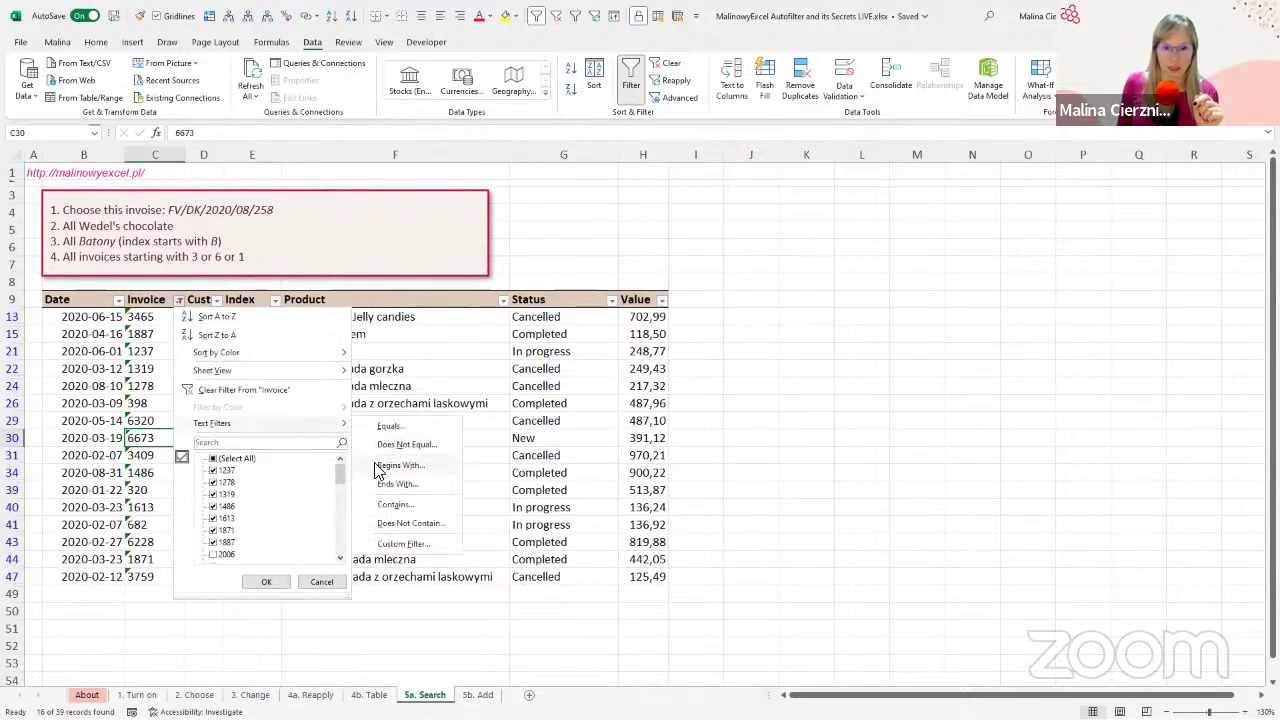
left_click(72, 378)
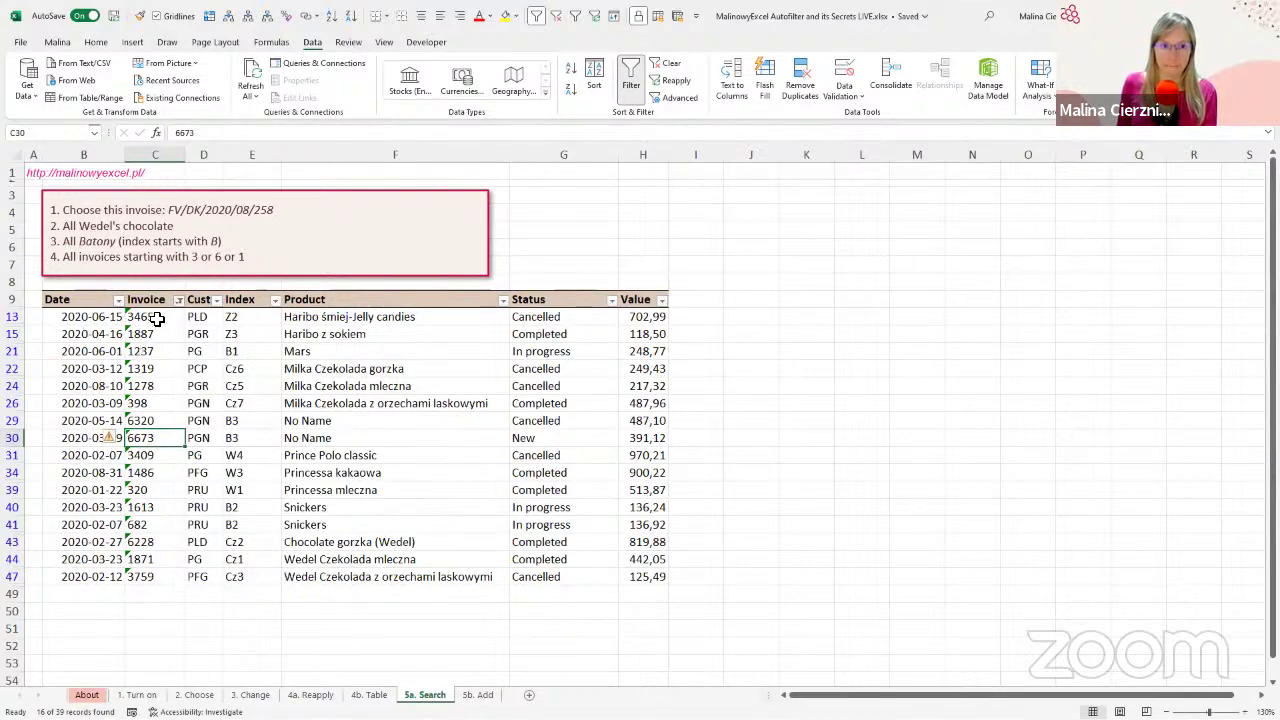
left_click(155, 318)
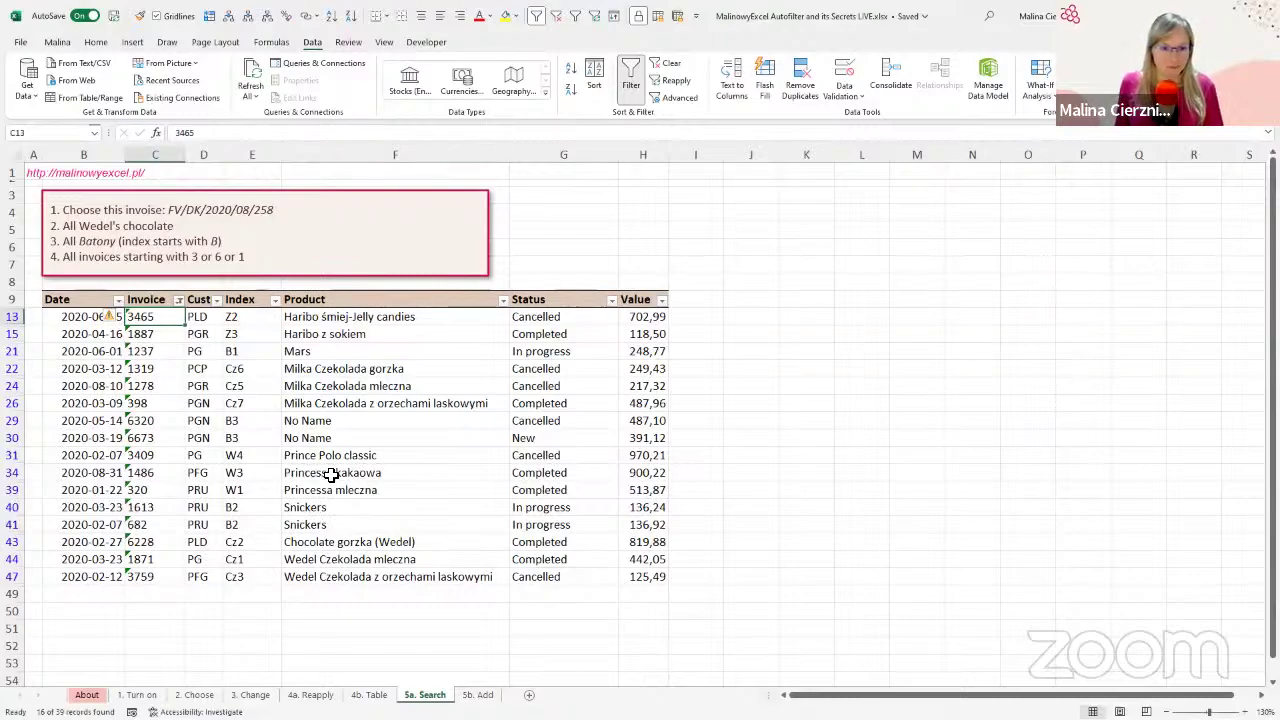
Step: Switch to the Autofilter mind map, expand the Search and add branch, and return to the Excel workbook
key("alt+Tab")
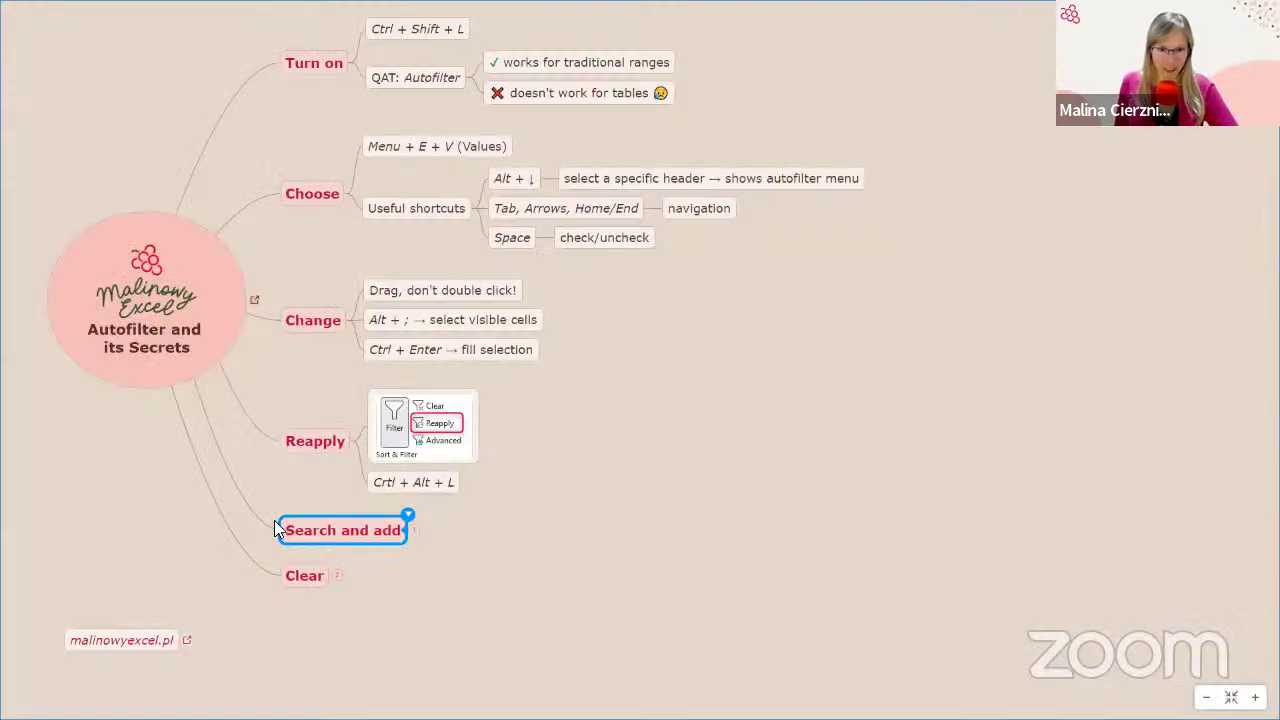
left_click(308, 530)
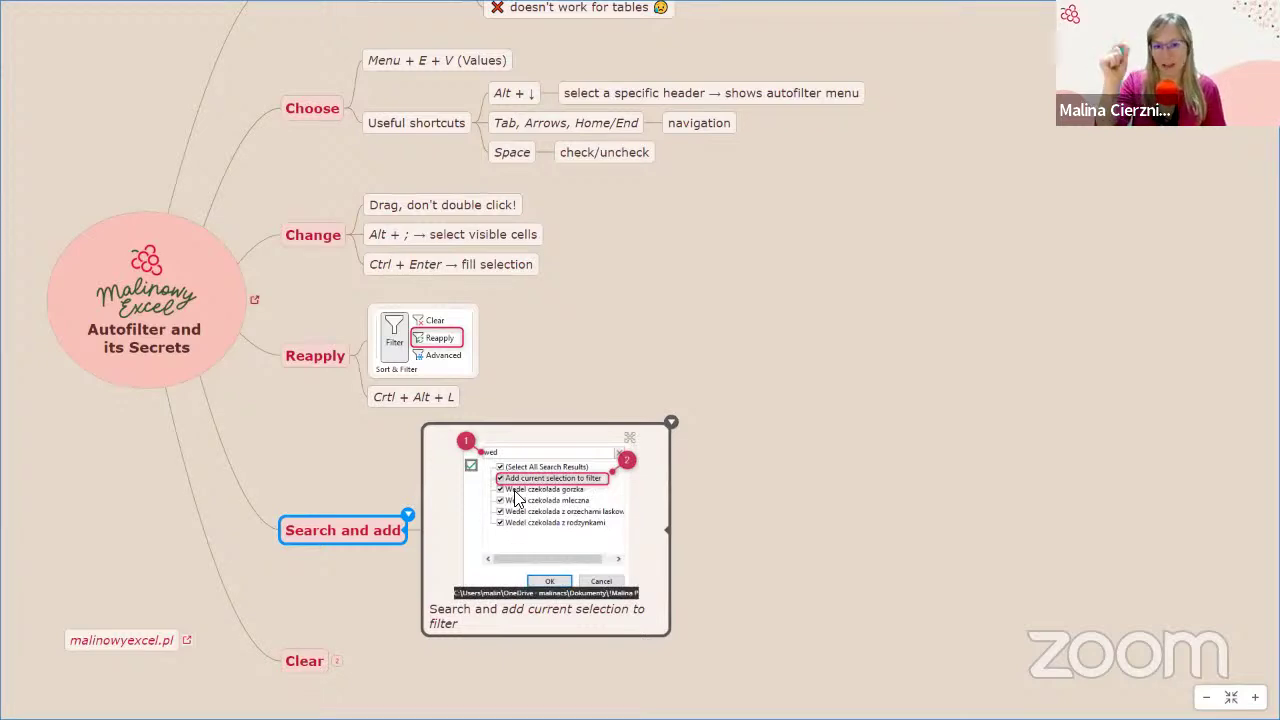
key("alt+Tab")
Step: Filter the Product column by pasting the copied name Milka Czekolada z orzechami laskowymi from F26 into the search, and undo that filter
left_click(482, 403)
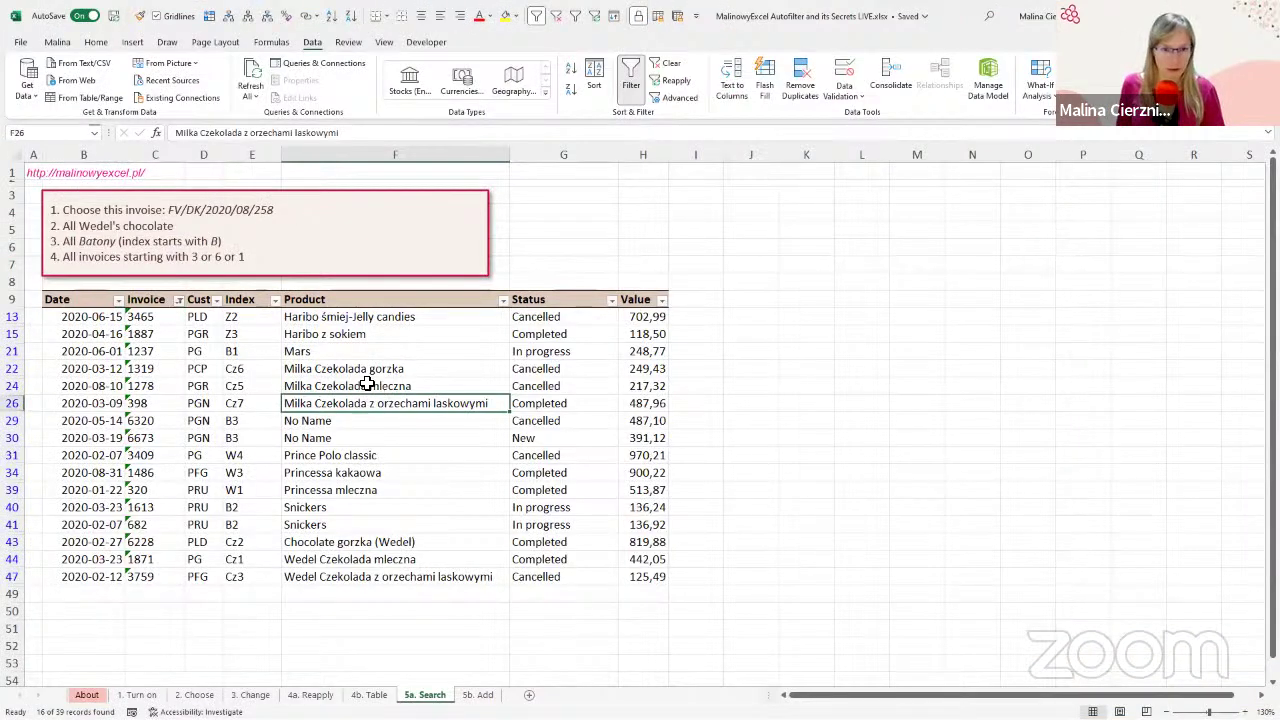
left_click(503, 300)
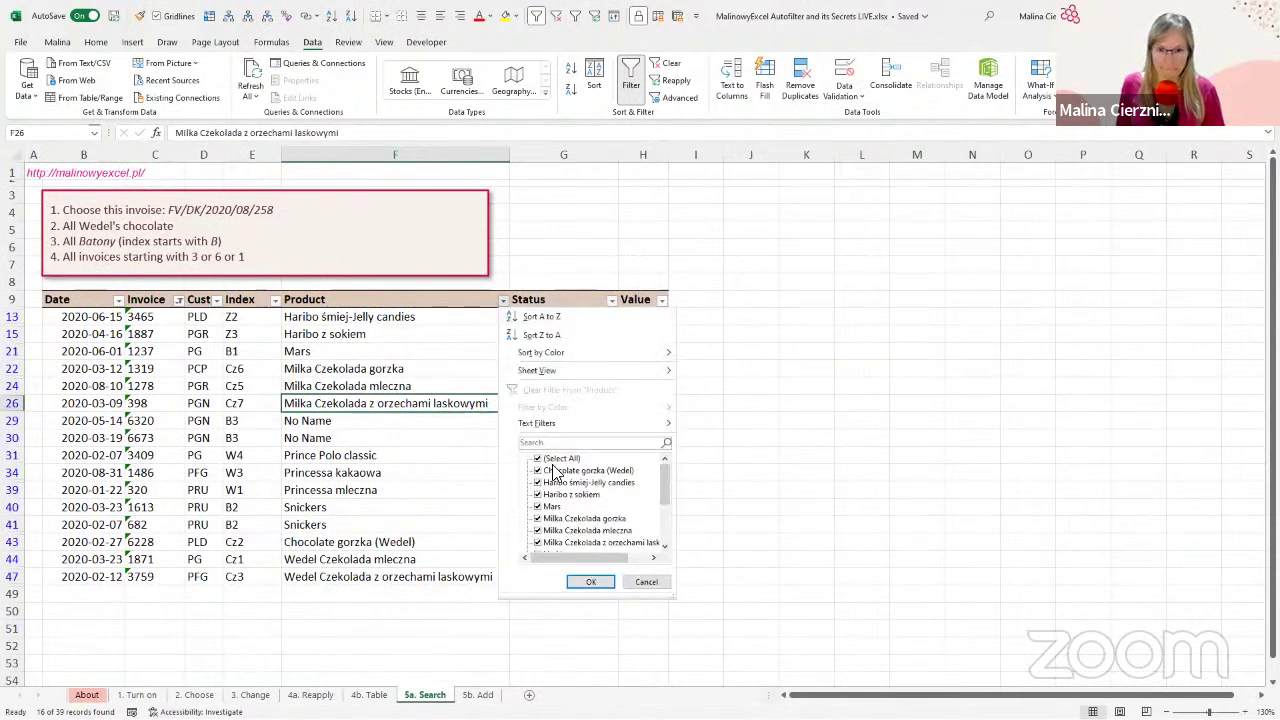
left_click(390, 410)
key("ctrl+c")
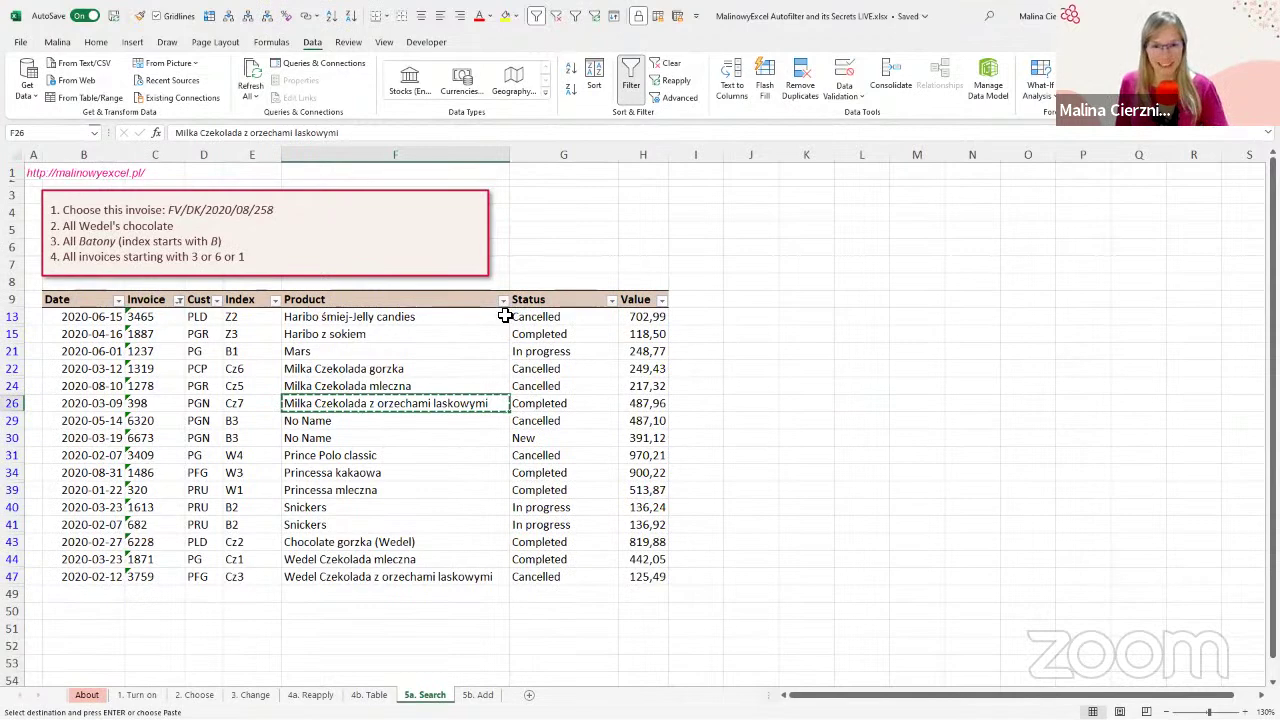
left_click(503, 300)
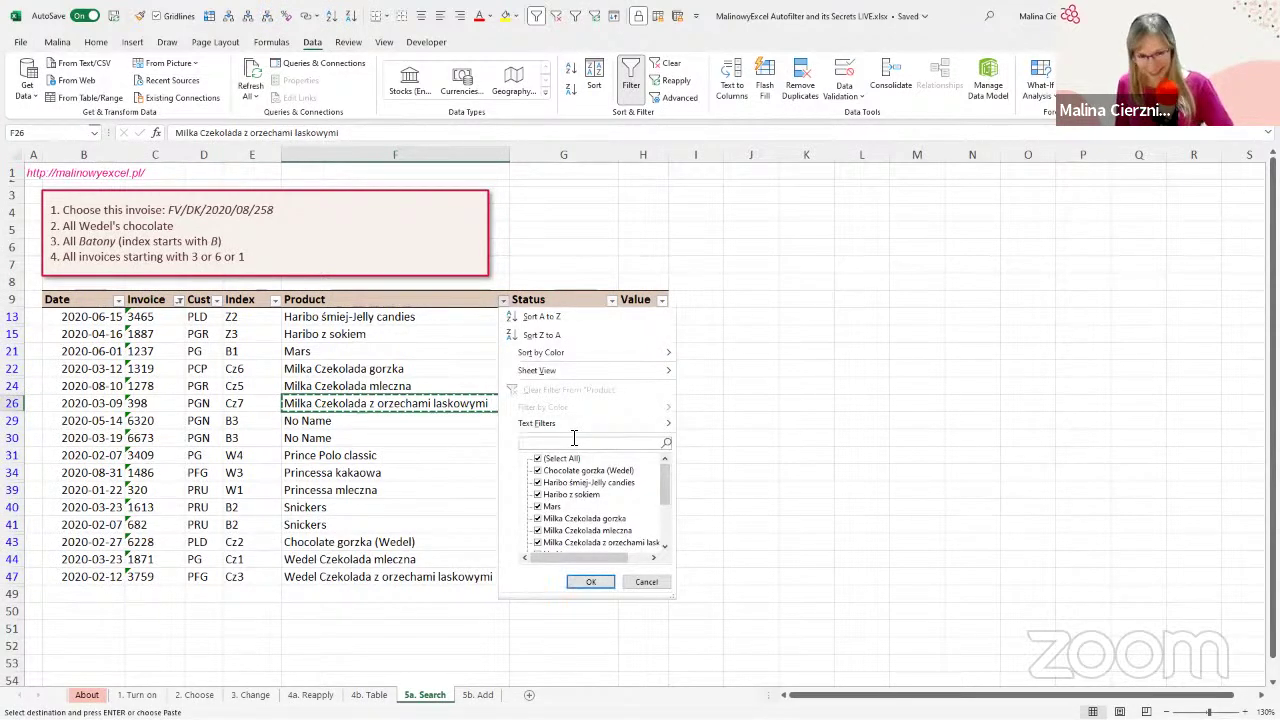
key("ctrl+v")
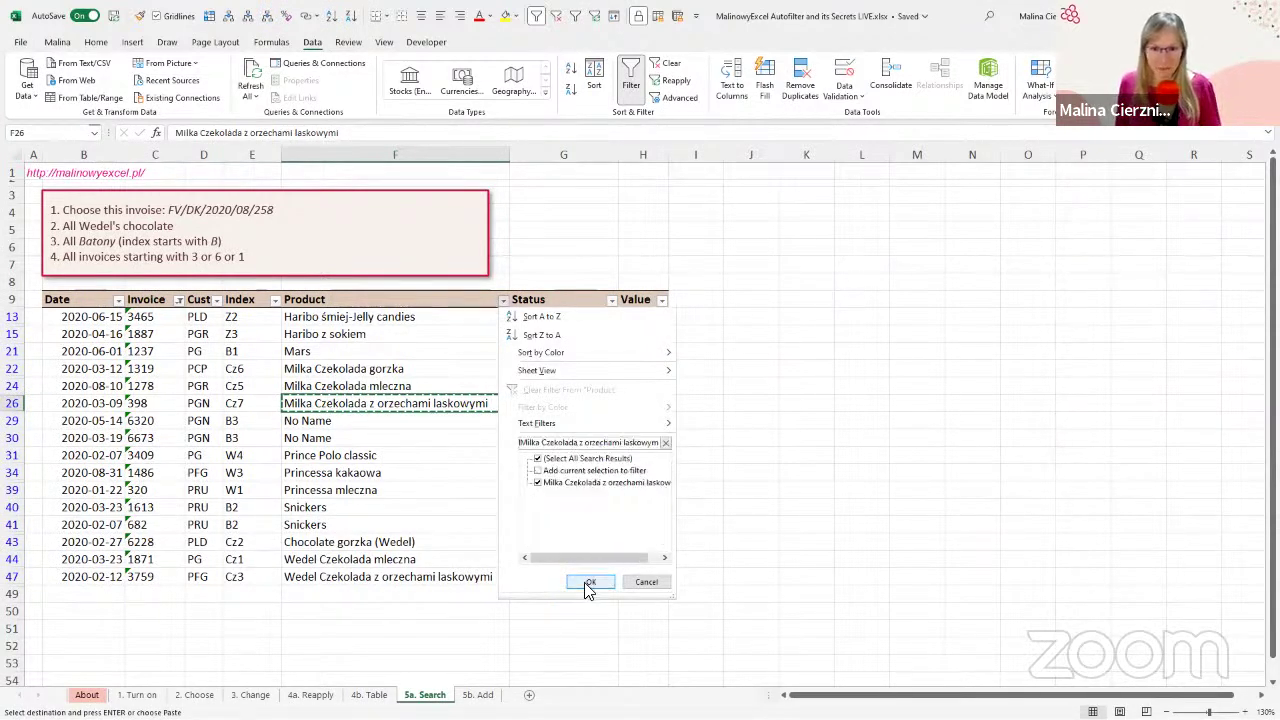
left_click(591, 581)
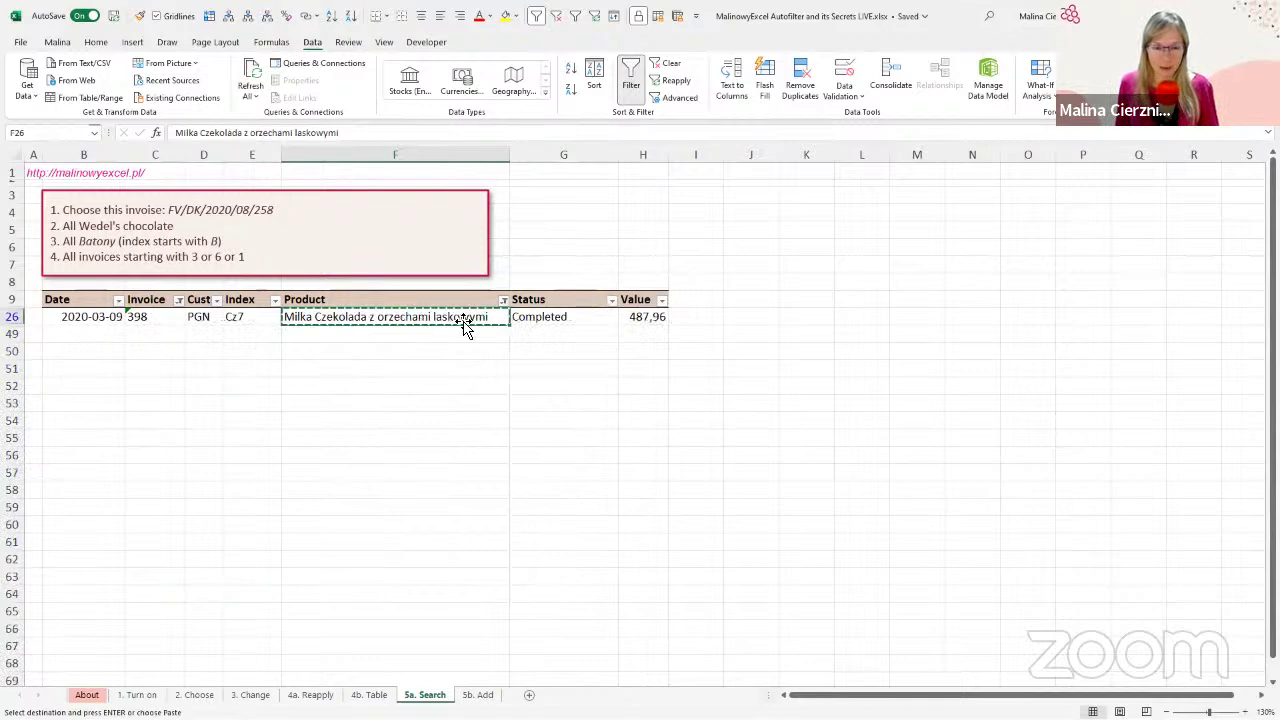
key("ctrl+z")
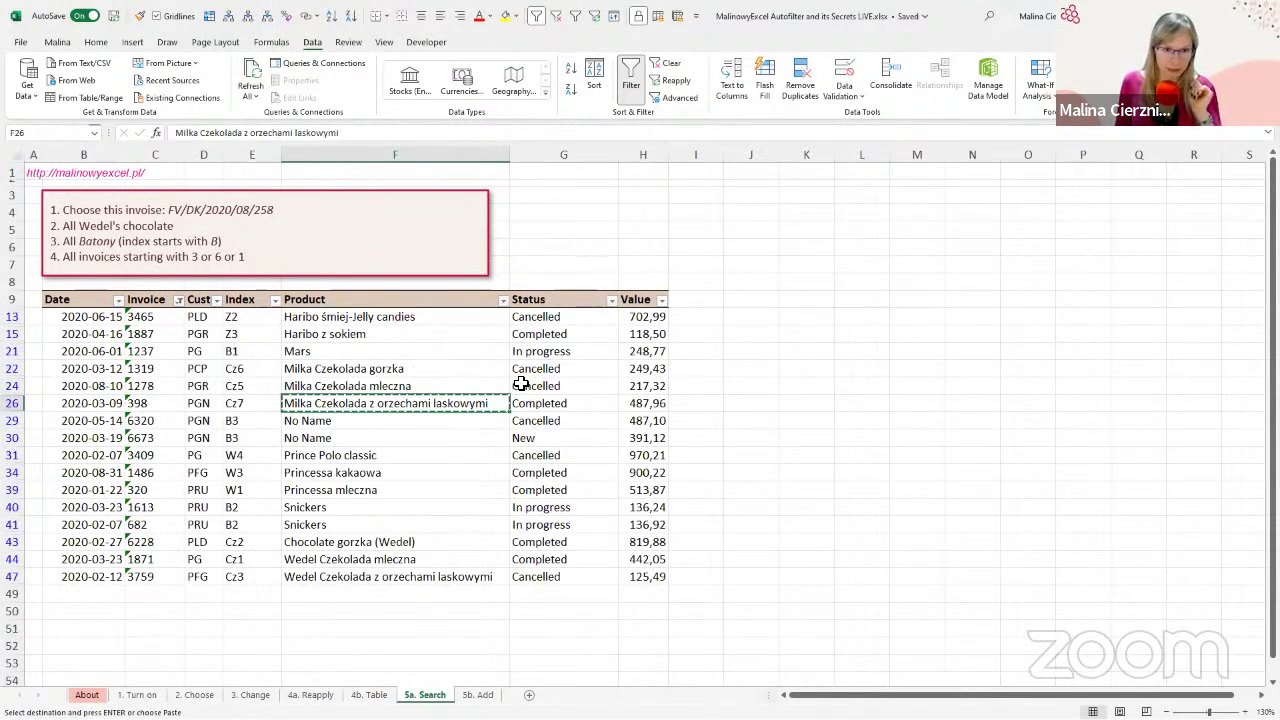
Step: Repeat the Product column search with the copied name Milka Czekolada z orzechami laskowymi, apply it, and end copy mode
left_click(503, 299)
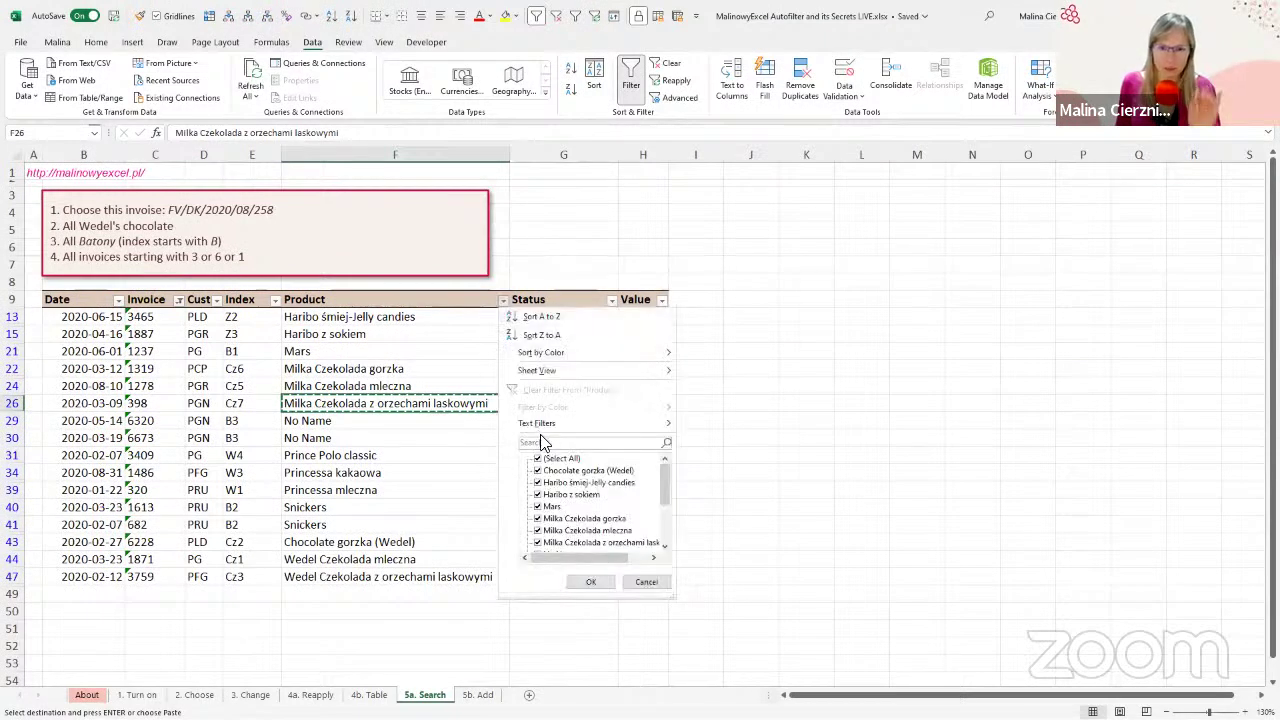
left_click(544, 442)
key("Return")
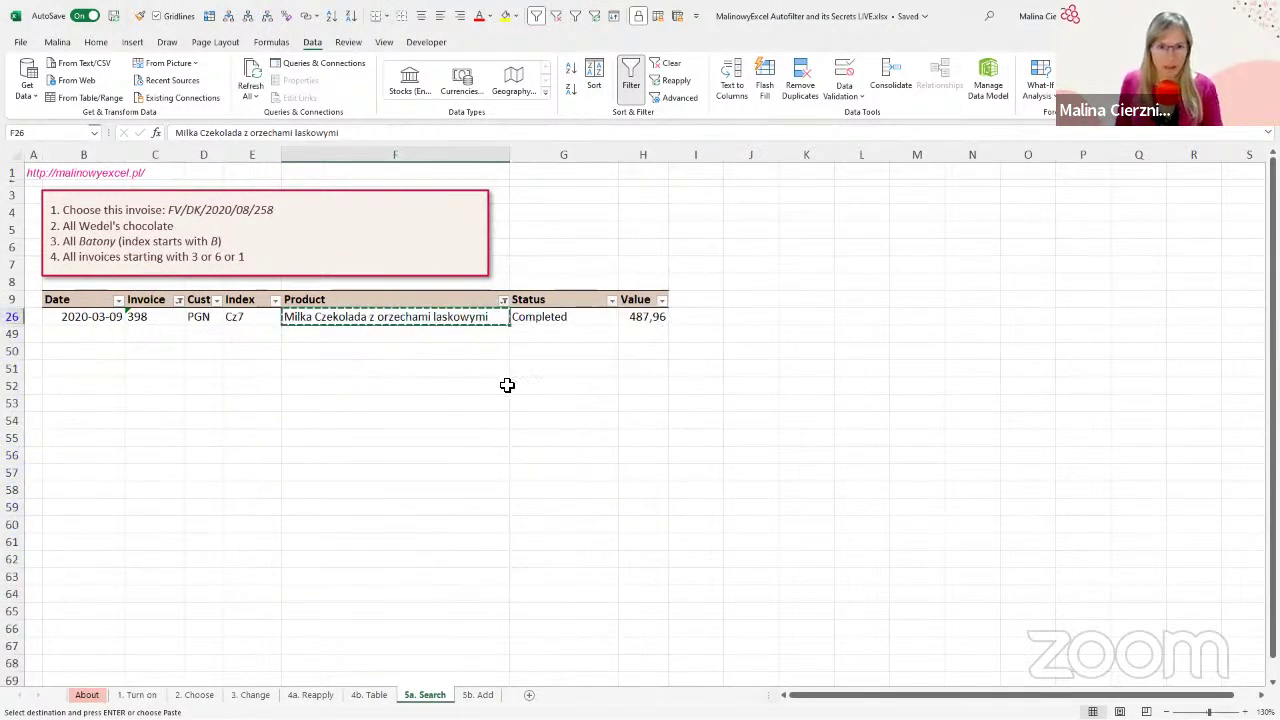
left_click(468, 337)
key("Escape")
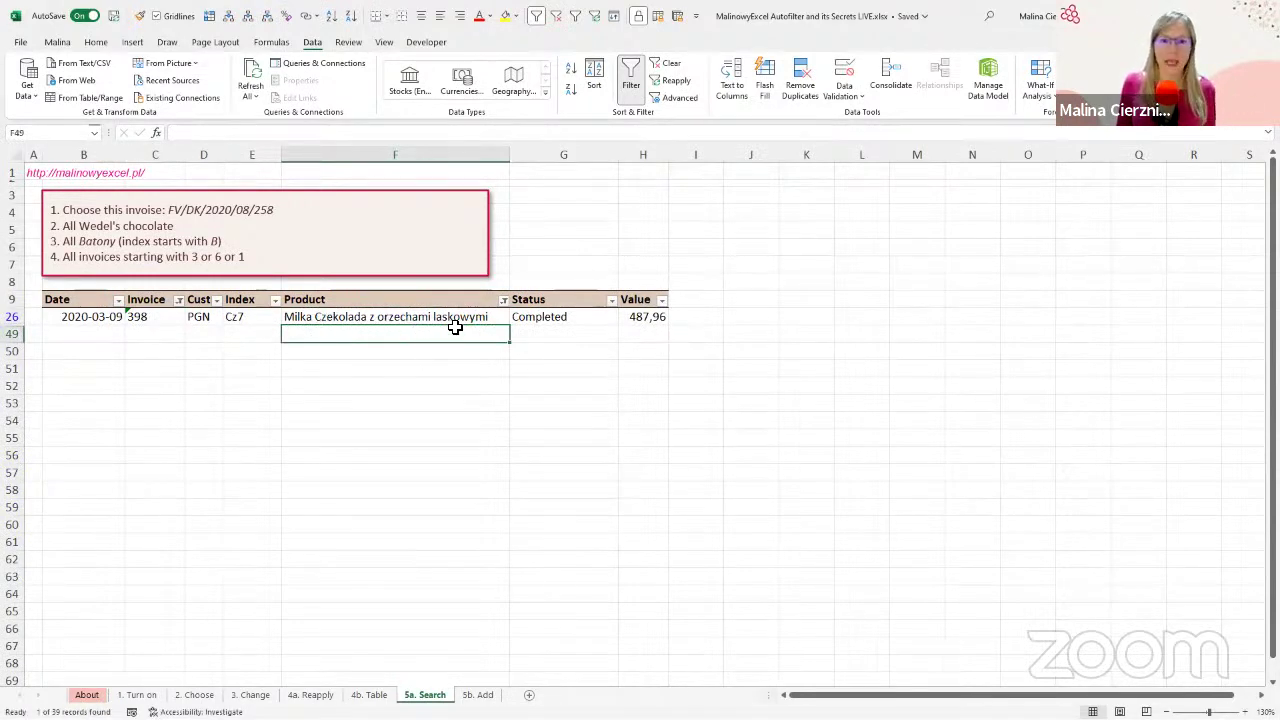
Step: Check which product is ticked in the Product filter list, close it, and temporarily box the filtered Invoice header
left_click(503, 303)
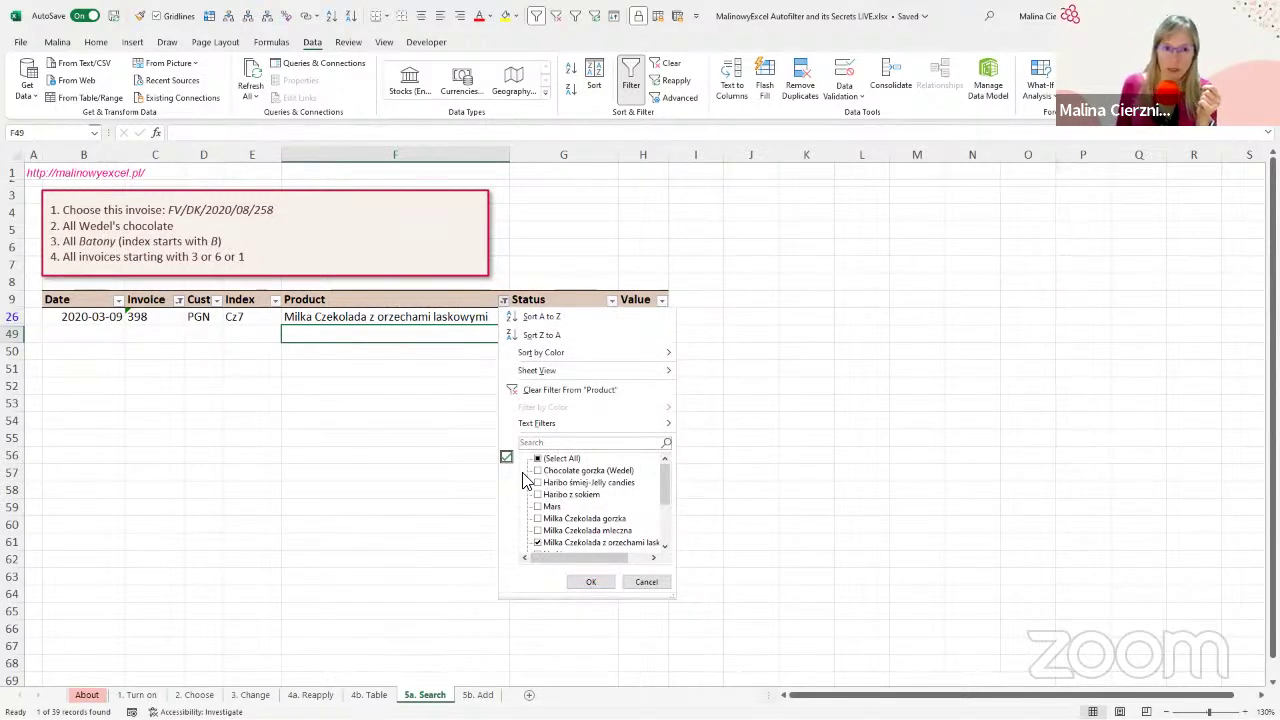
left_click(390, 330)
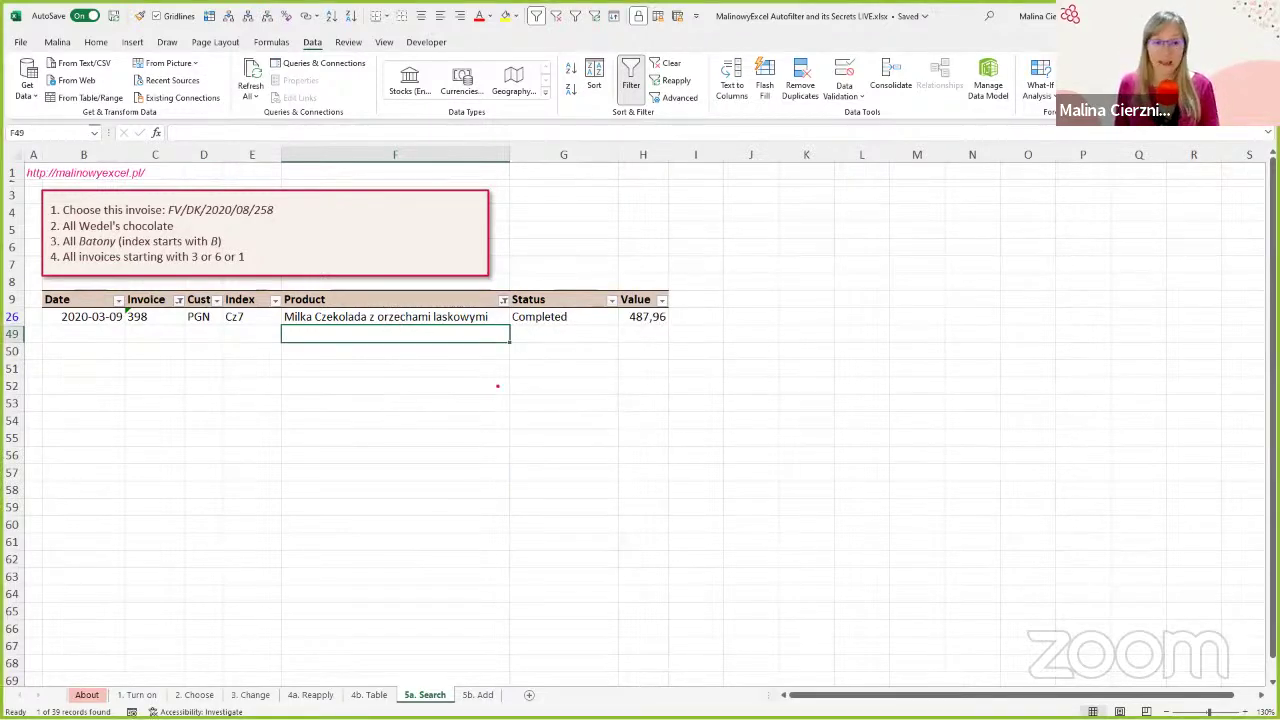
left_click_drag(118, 286, 190, 336)
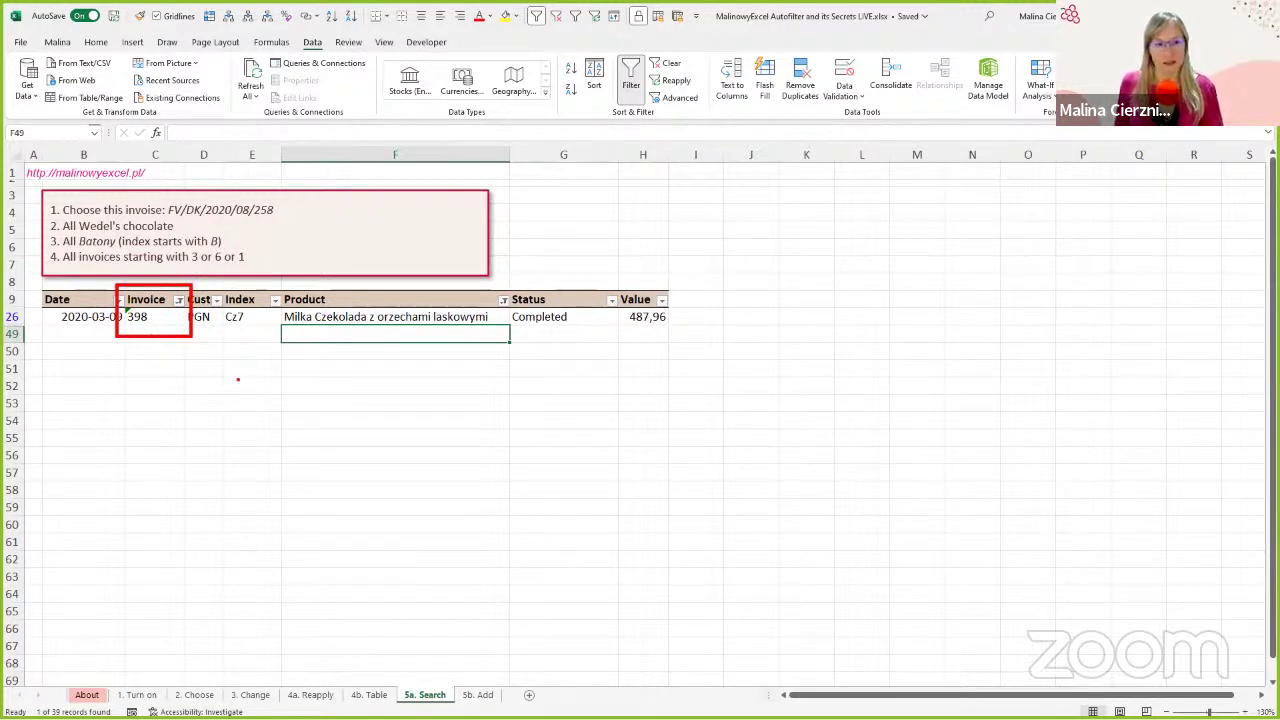
key("Escape")
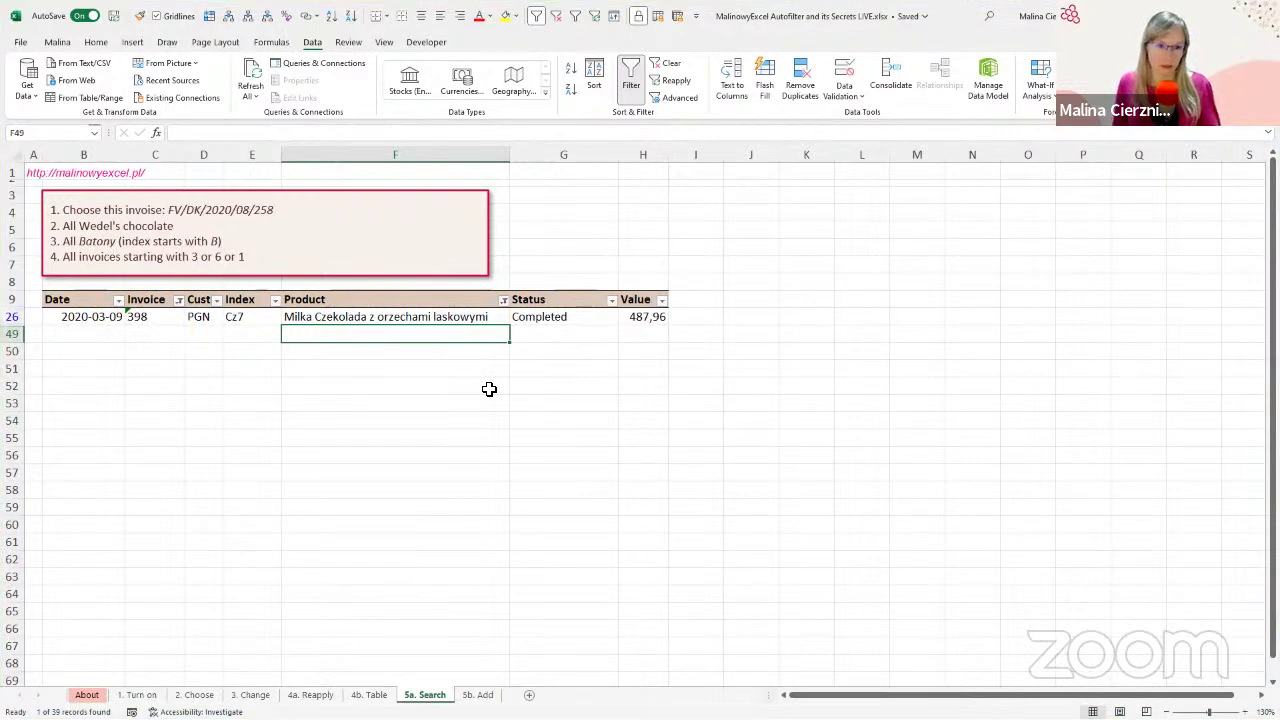
Step: Undo the last Product filter and select the Snickers cell F40
left_click(404, 316)
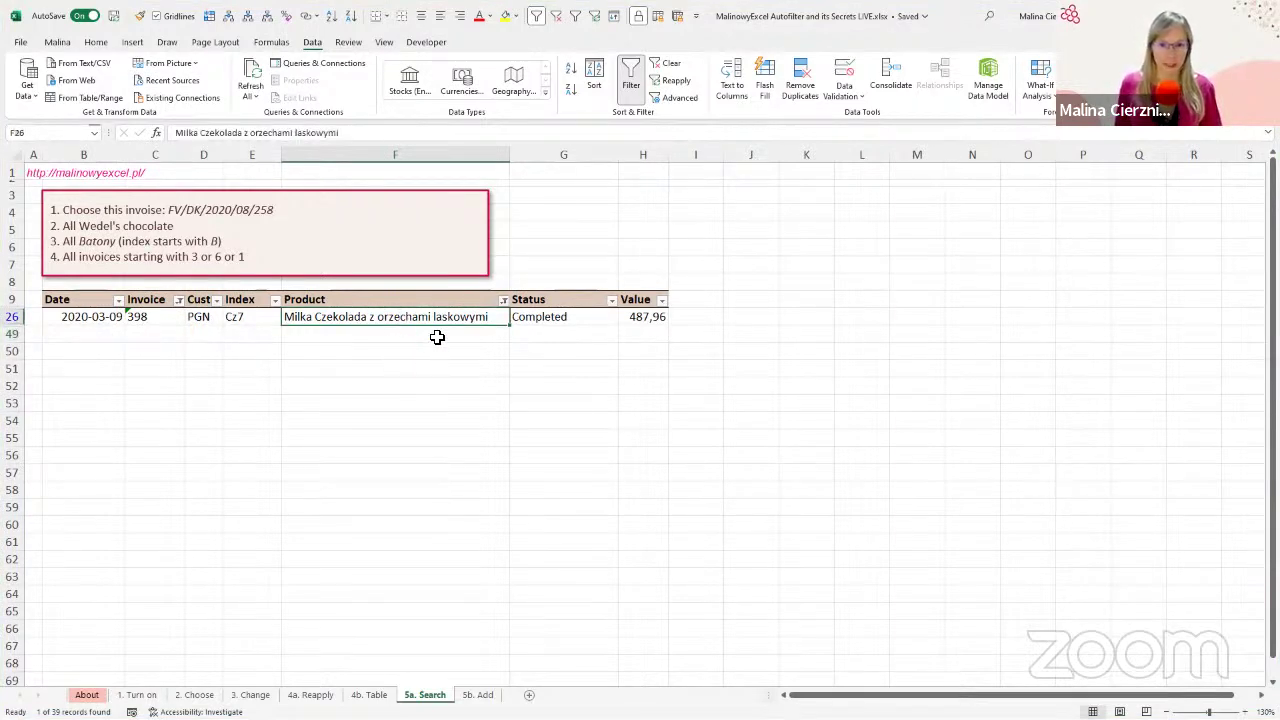
key("ctrl+z")
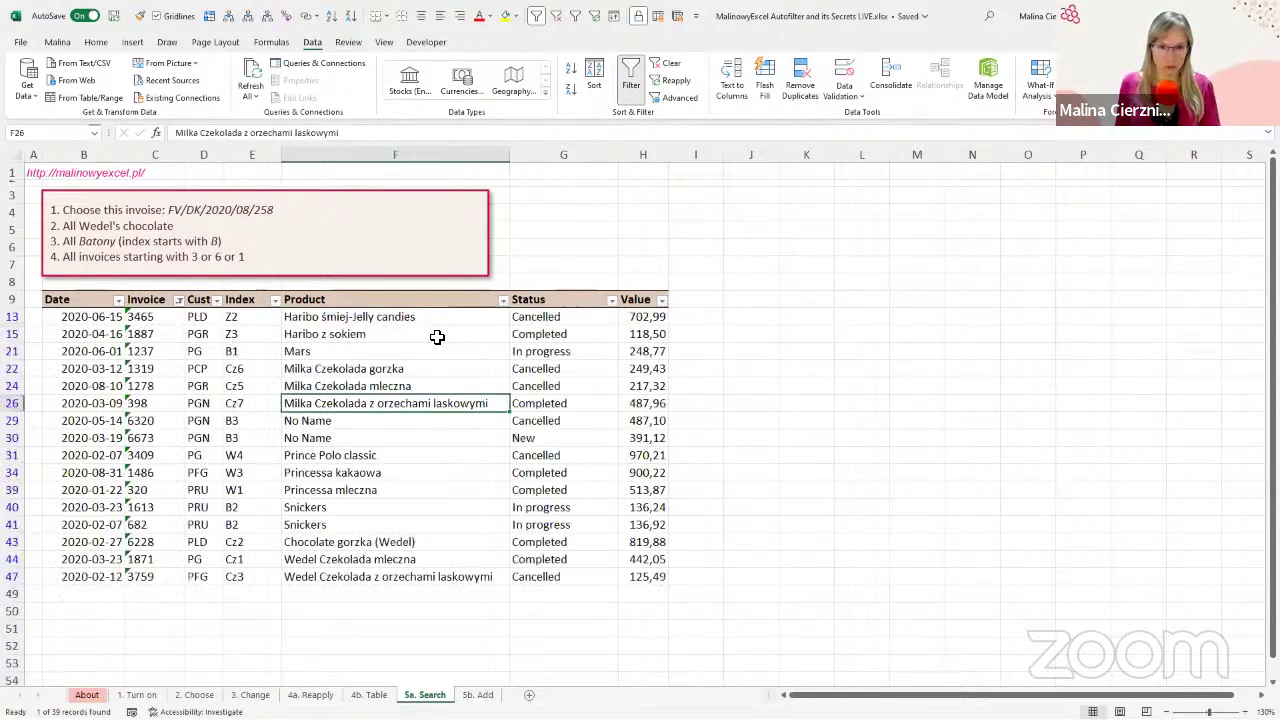
left_click(372, 371)
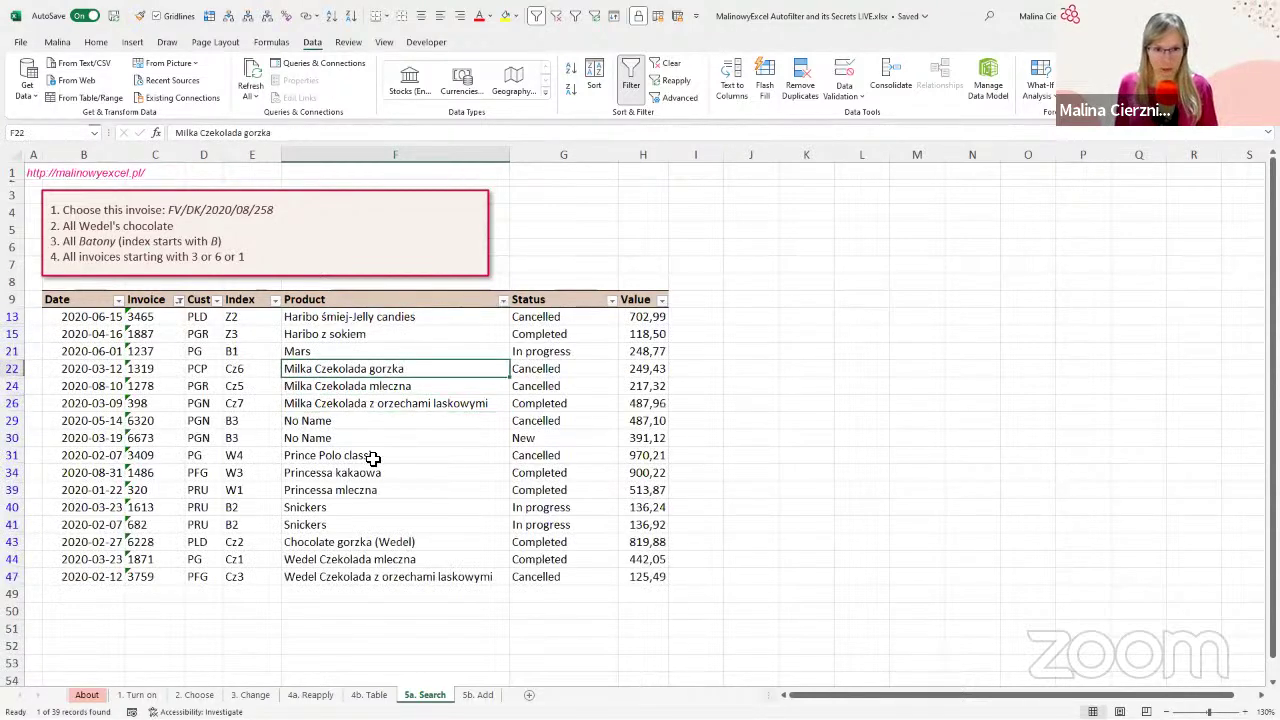
left_click(318, 510)
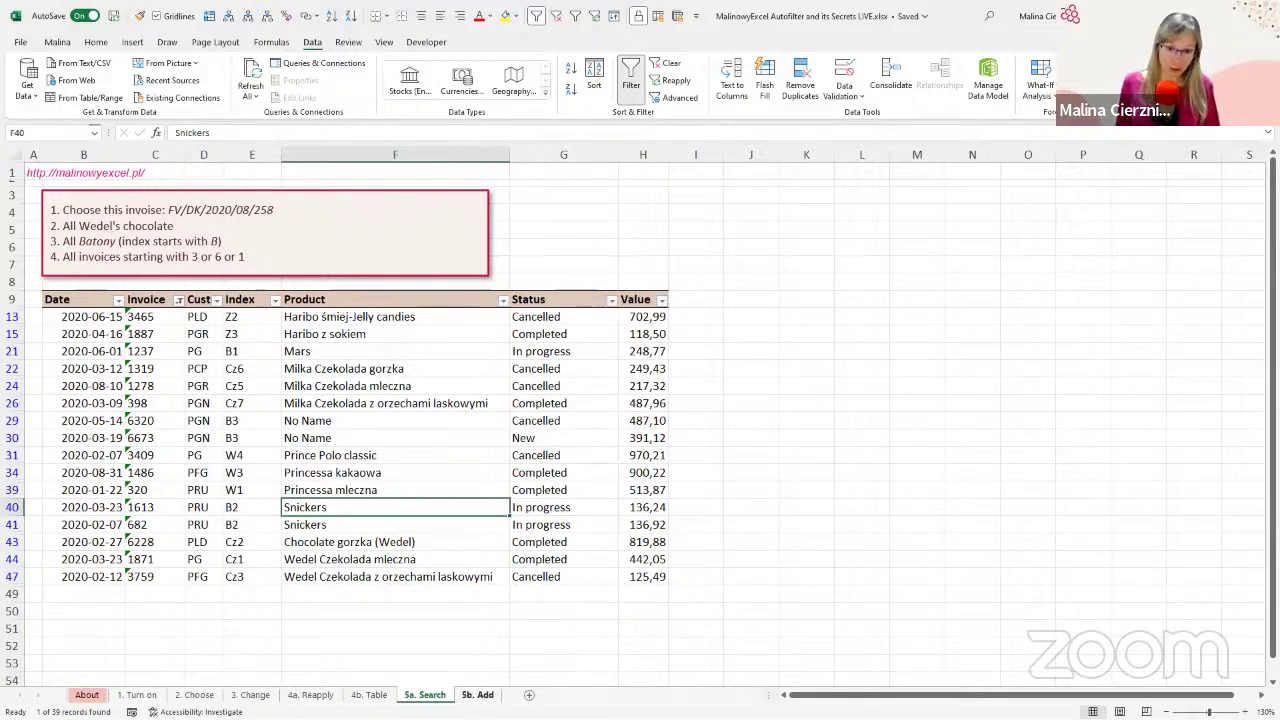
Step: Go to the 5b. Add sheet, enlarge its view to 130%, and turn on Autofilter for the orders table
left_click(477, 694)
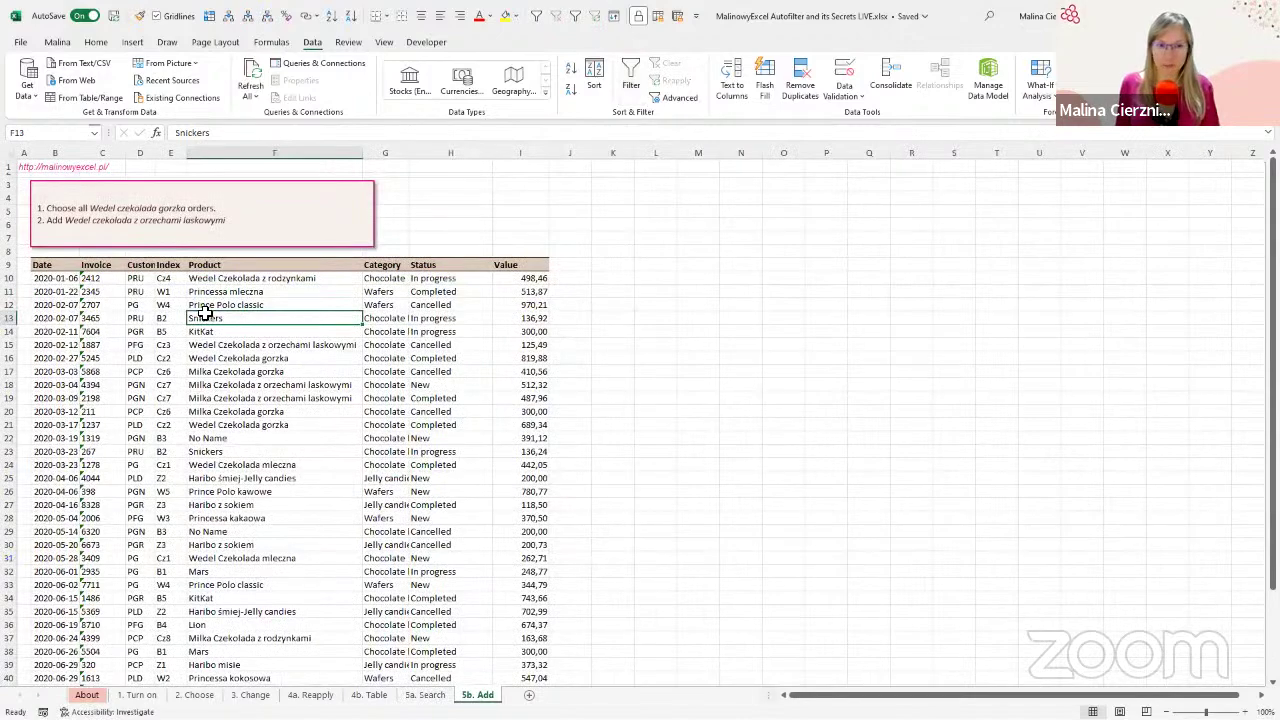
scroll(230, 357, "up", 1, "ctrl")
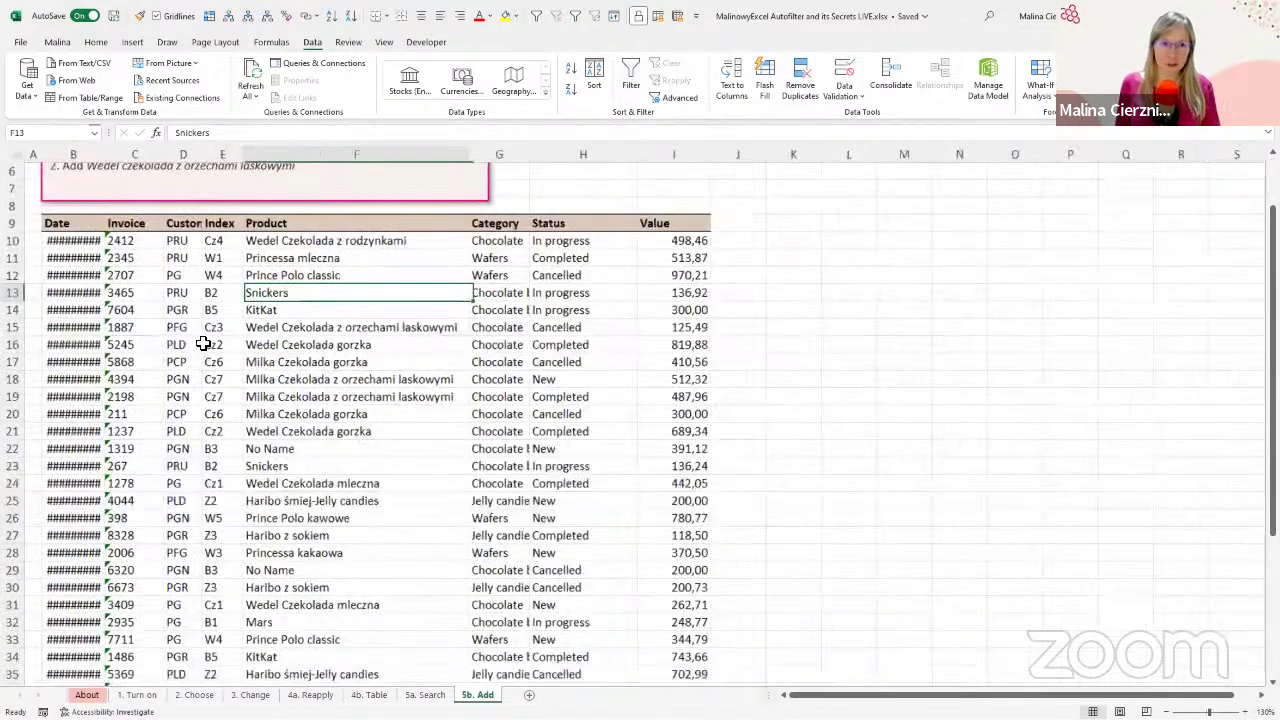
scroll(200, 337, "up", 2)
scroll(215, 391, "up", 1, "ctrl")
left_click(215, 391)
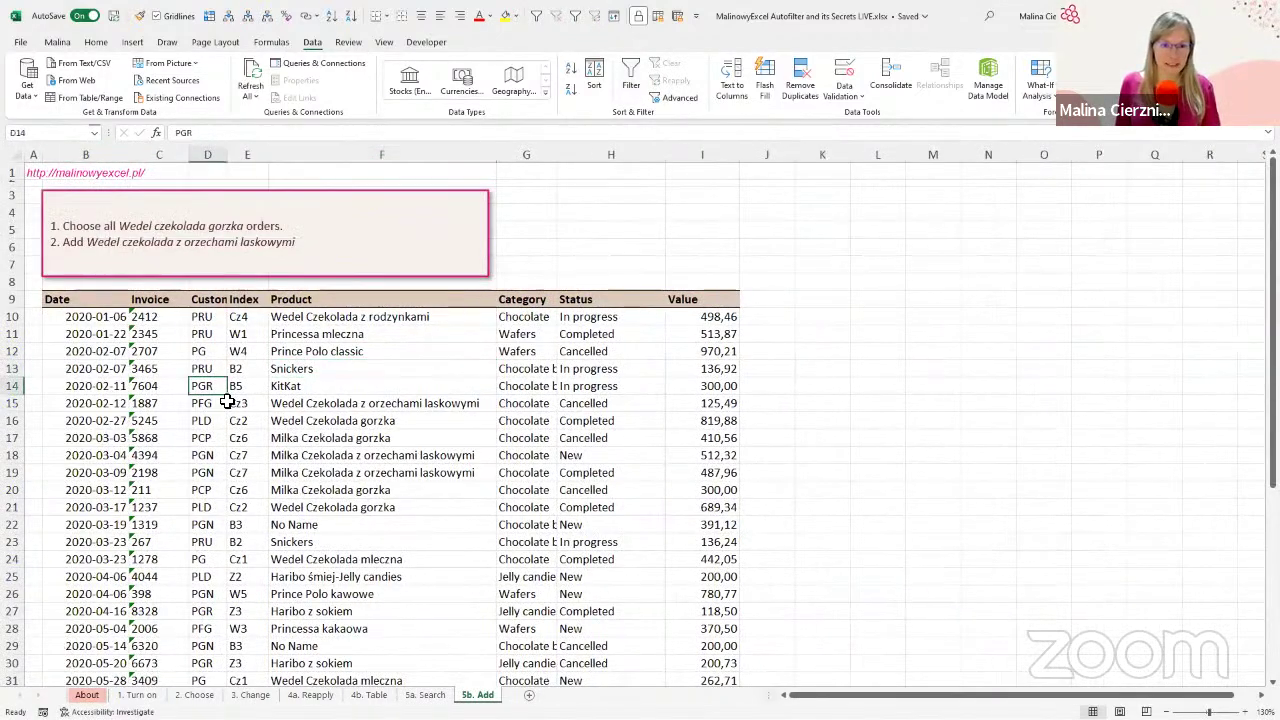
left_click(350, 408)
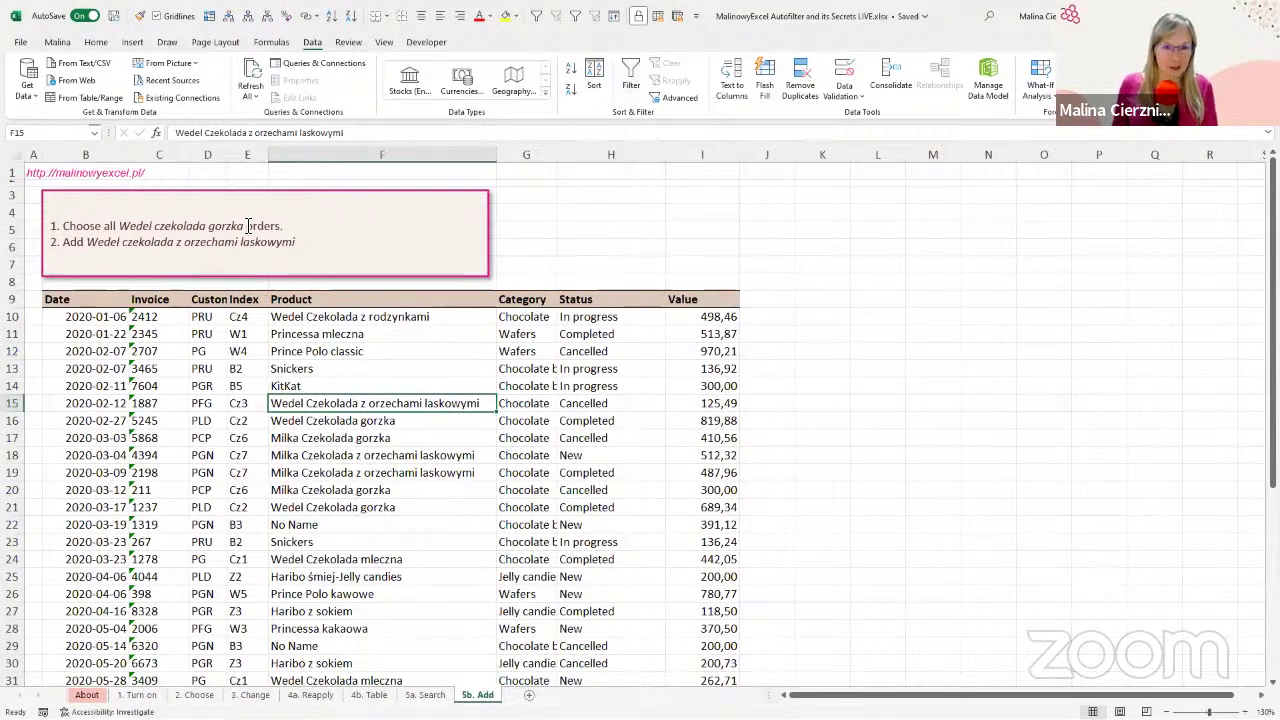
left_click(632, 85)
Step: Filter the Product column to Wedel Czekolada gorzka only, narrowing the value list with the search text wedel
left_click(490, 302)
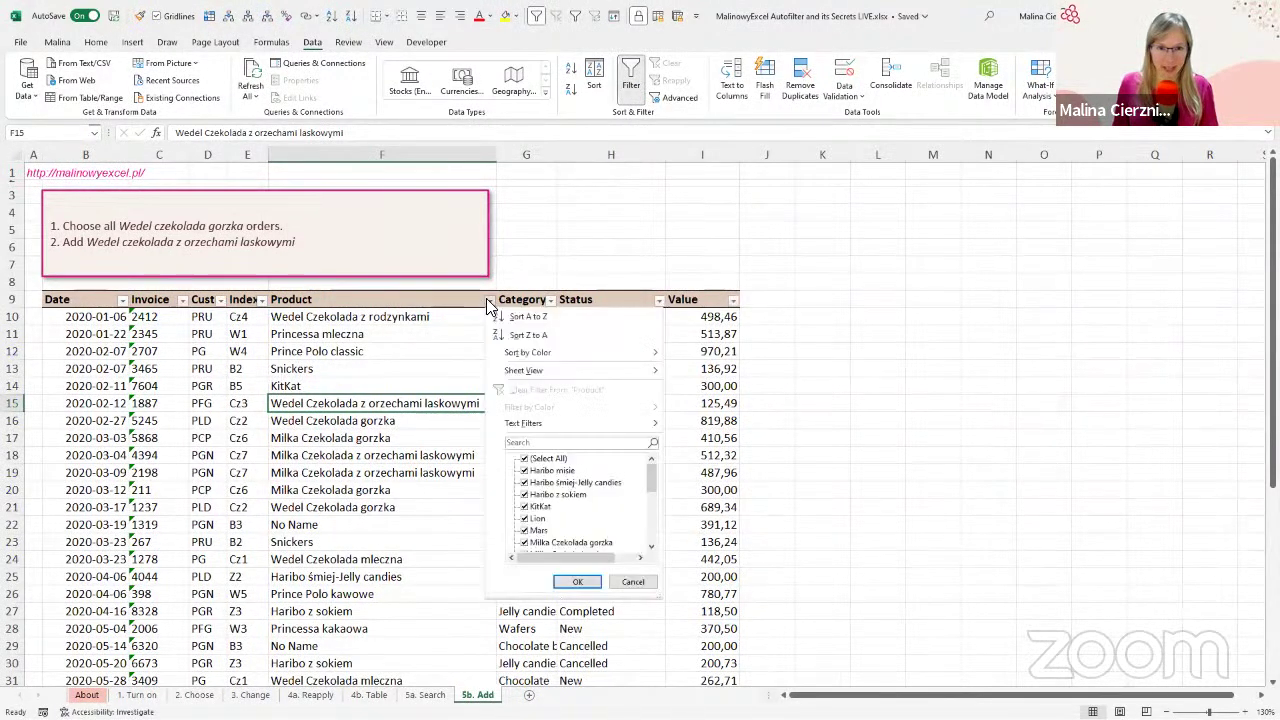
left_click(541, 444)
type("wedel")
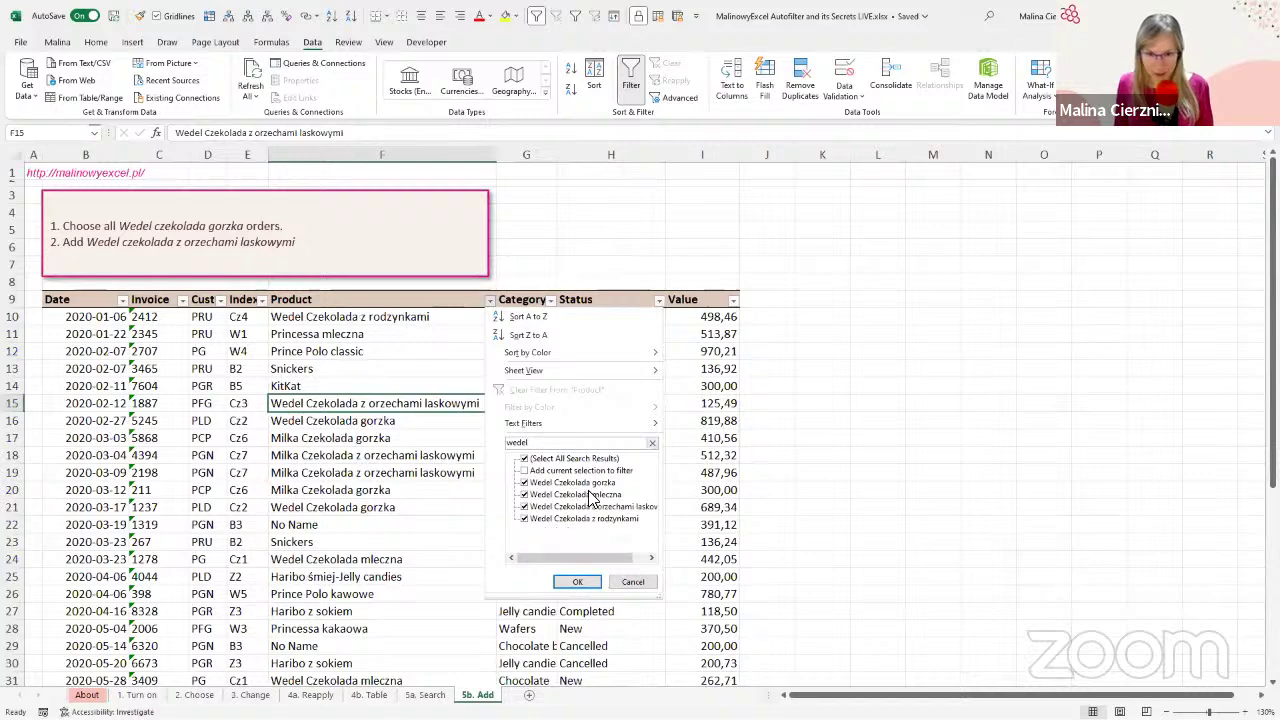
left_click(525, 459)
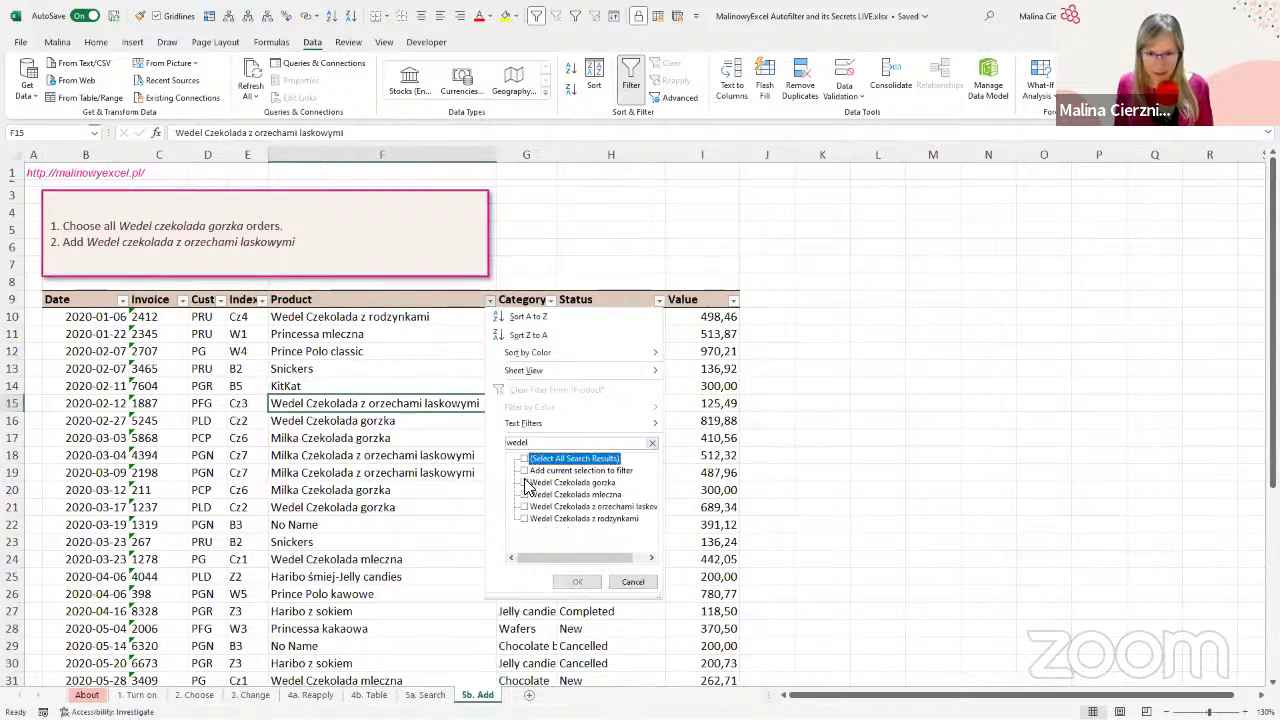
left_click(524, 484)
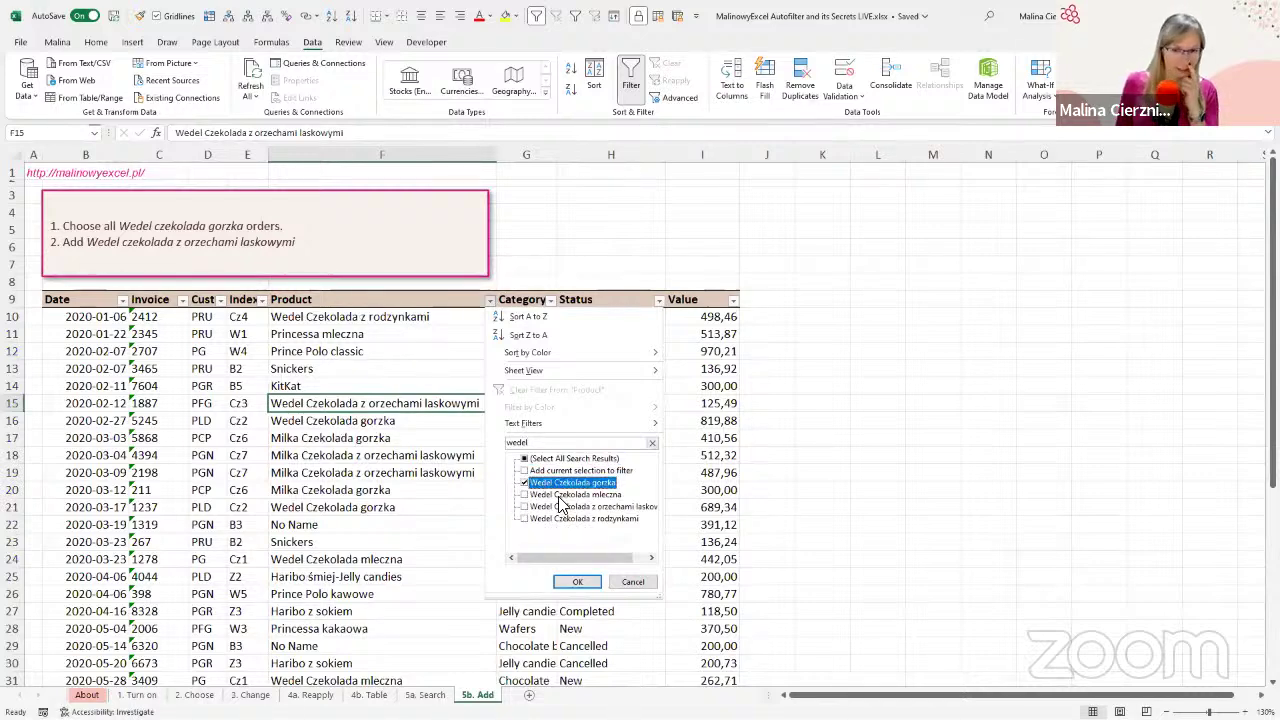
left_click(577, 582)
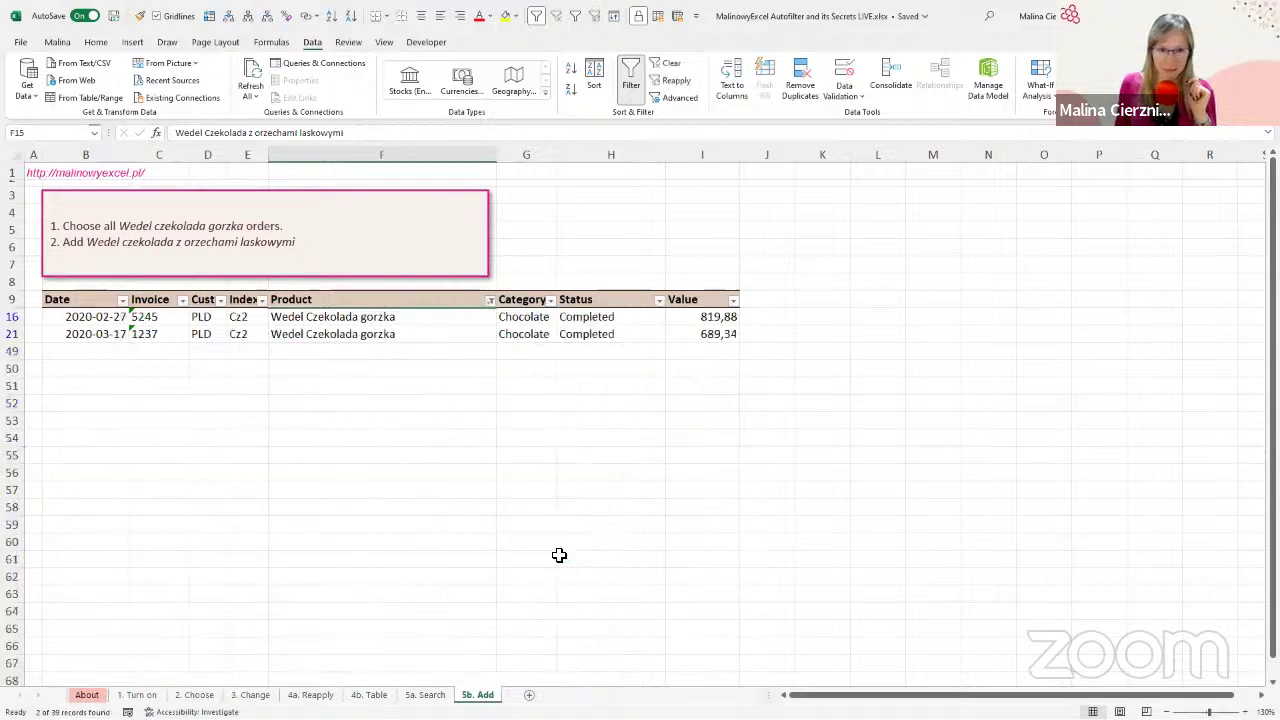
left_click(400, 336)
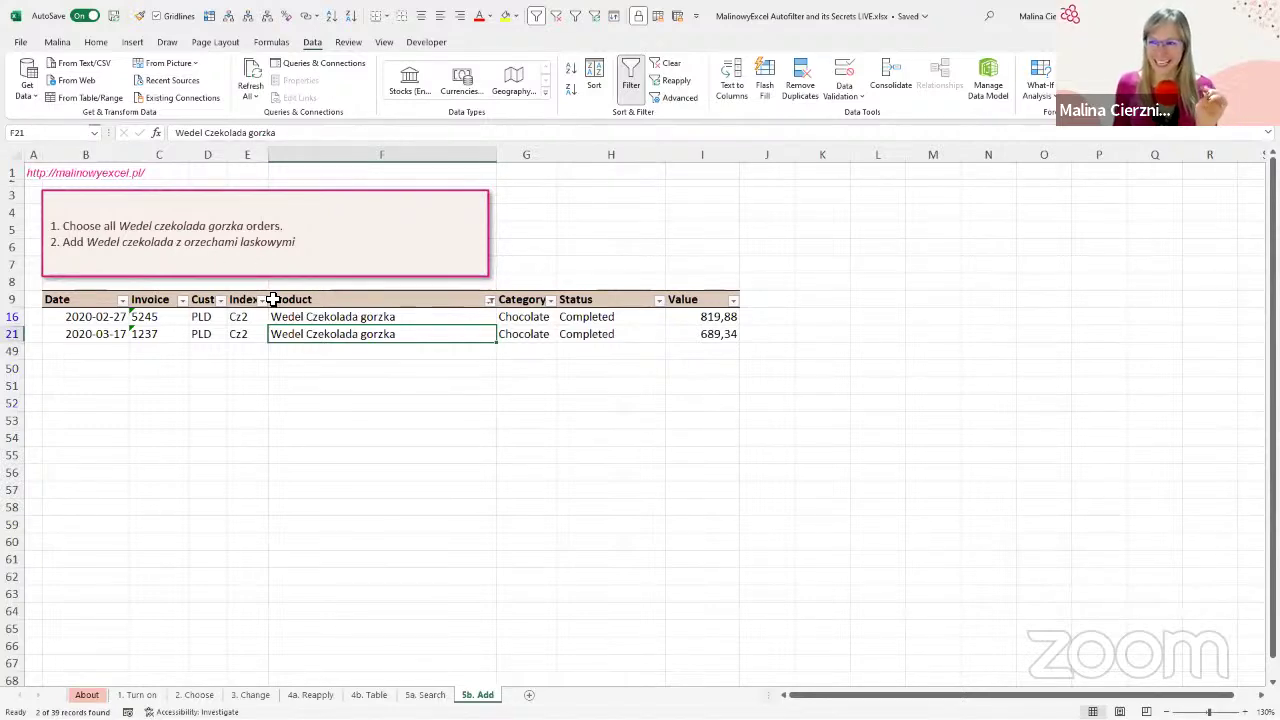
Step: Copy the product name Wedel czekolada z orzechami laskowymi from the second task in the text box
left_click(490, 300)
left_click(366, 258)
left_click(296, 243)
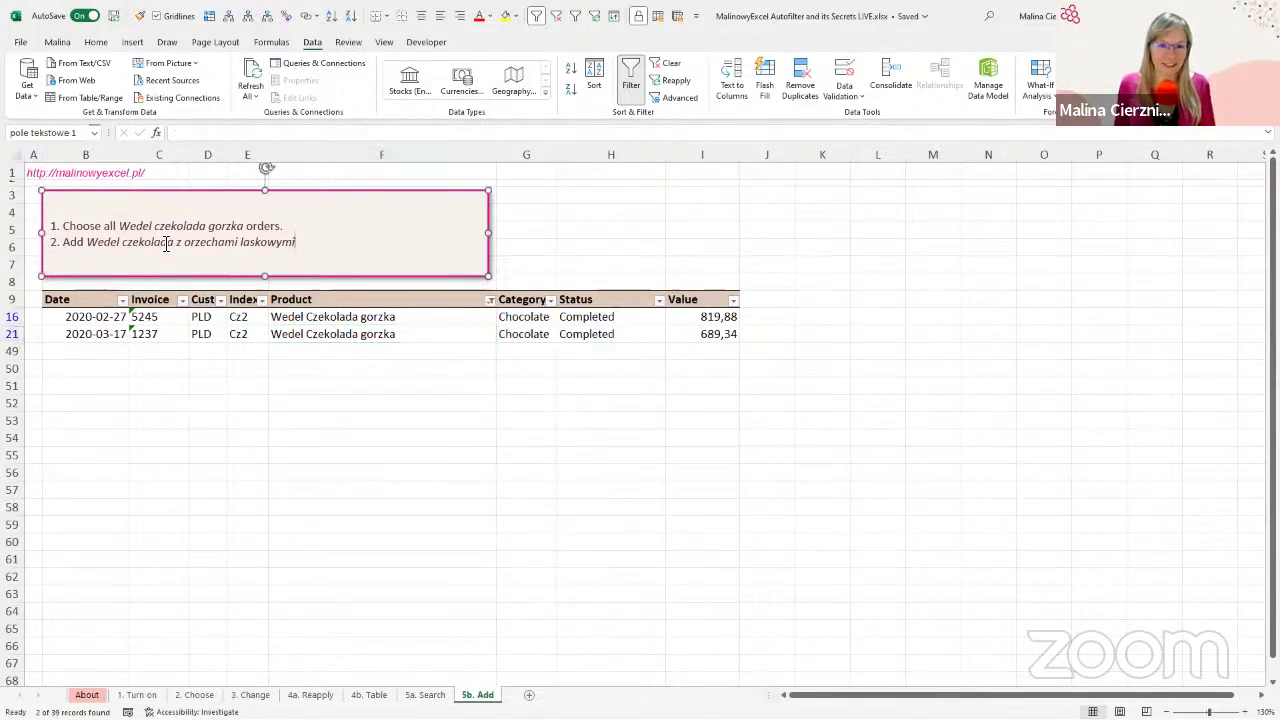
left_click_drag(296, 243, 100, 244)
key("ctrl+c")
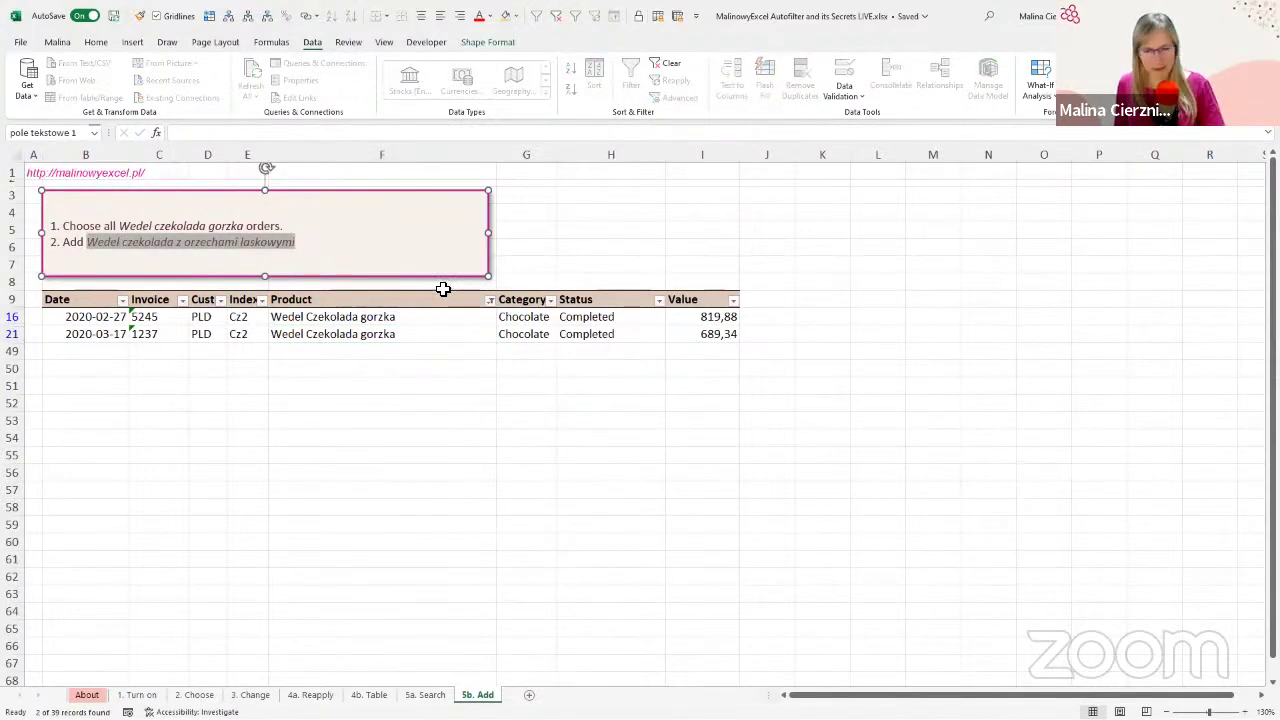
Step: Search the Product filter for the copied name and apply it with Add current selection to filter enabled
left_click(490, 300)
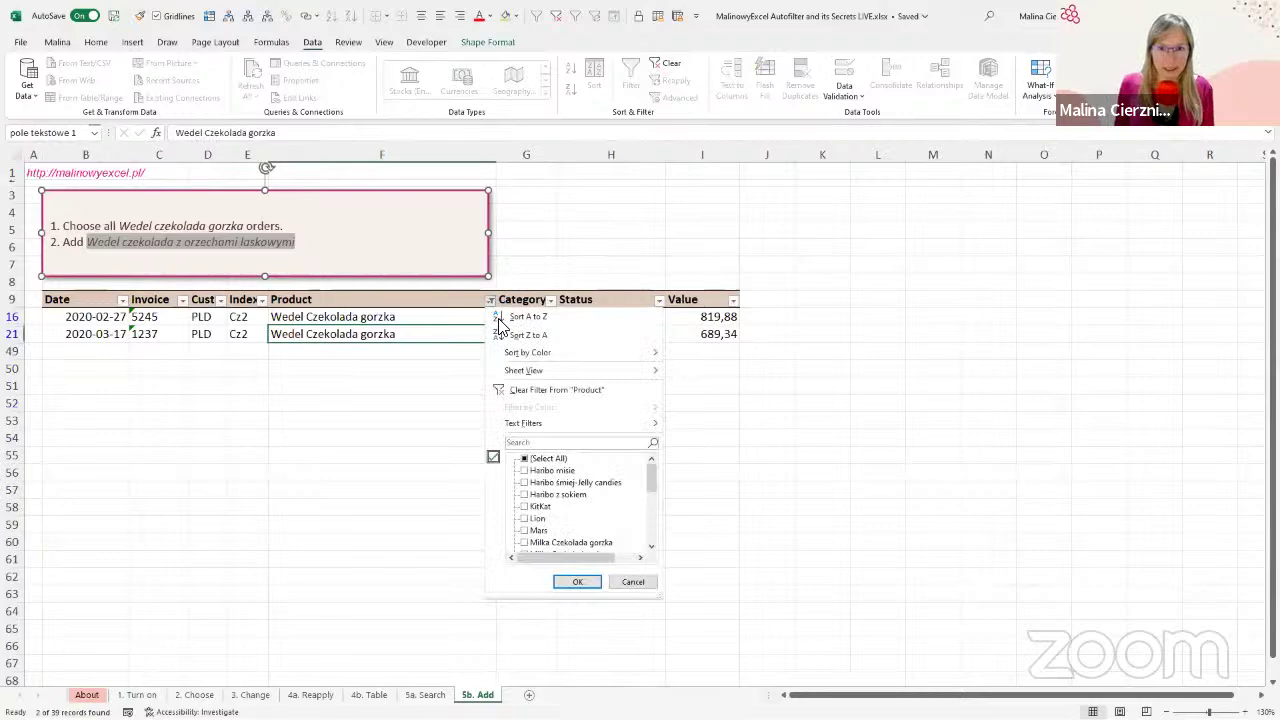
left_click(567, 443)
key("ctrl+v")
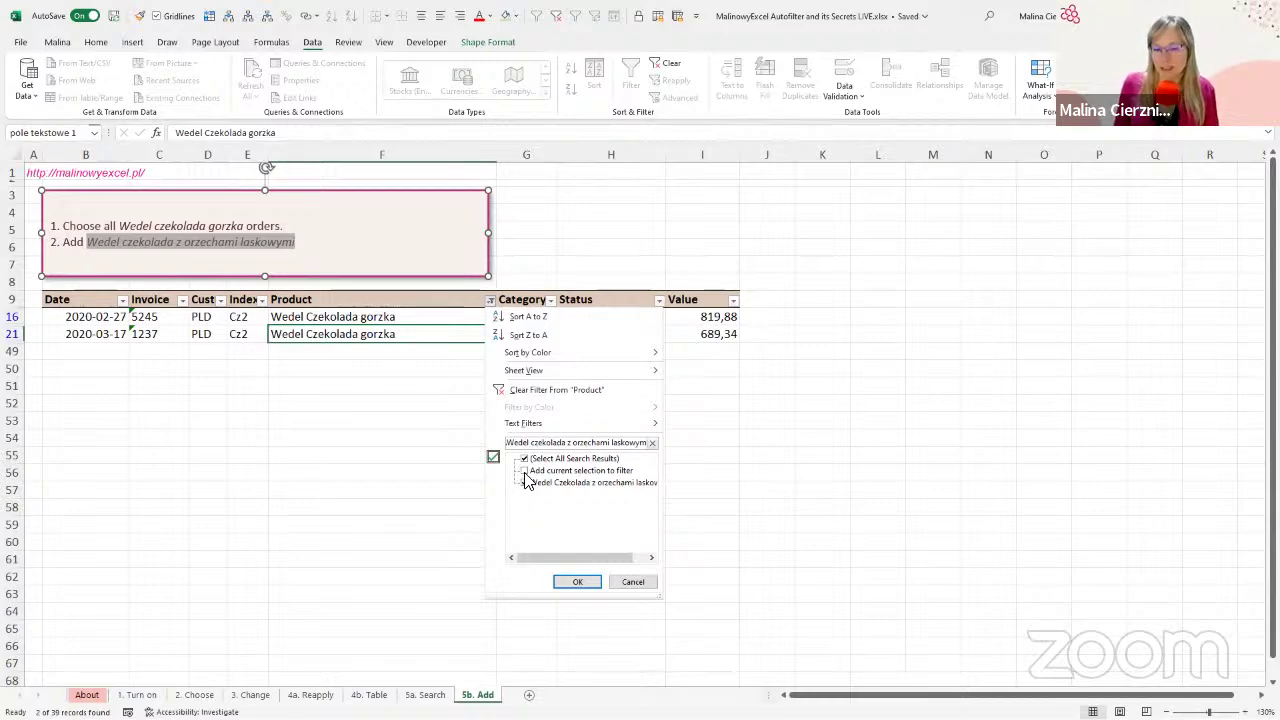
left_click(525, 471)
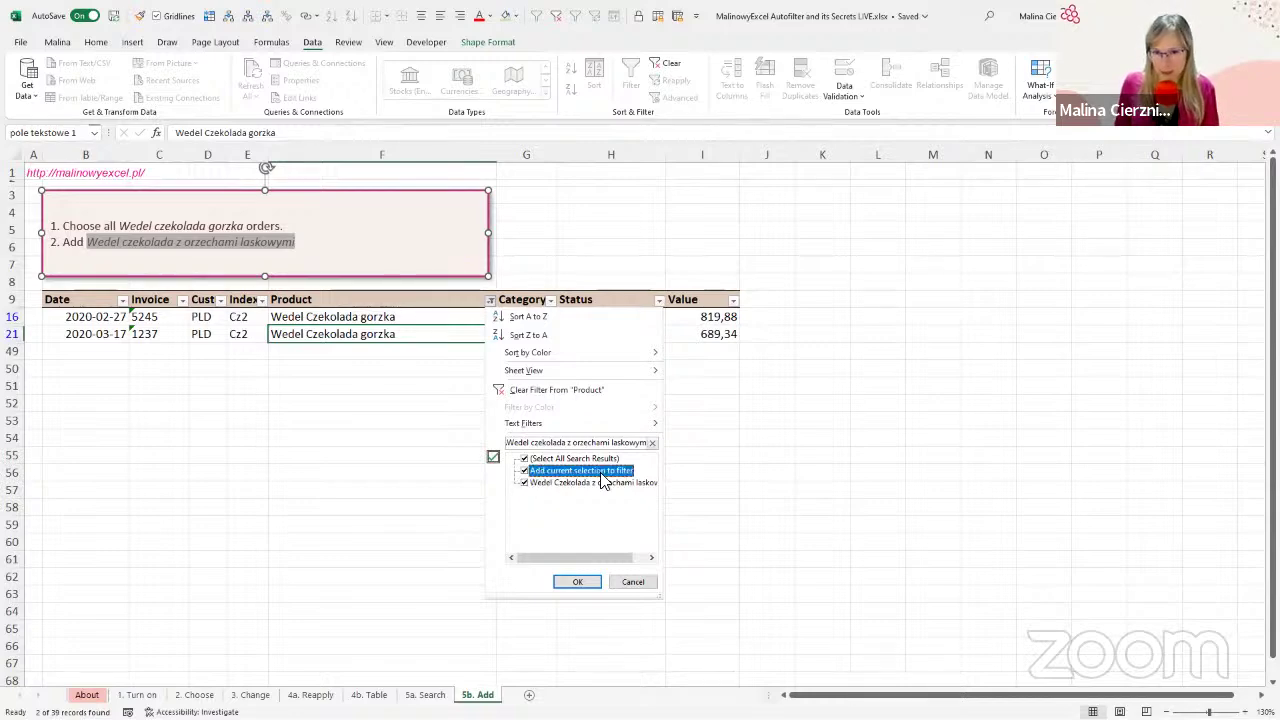
left_click(578, 582)
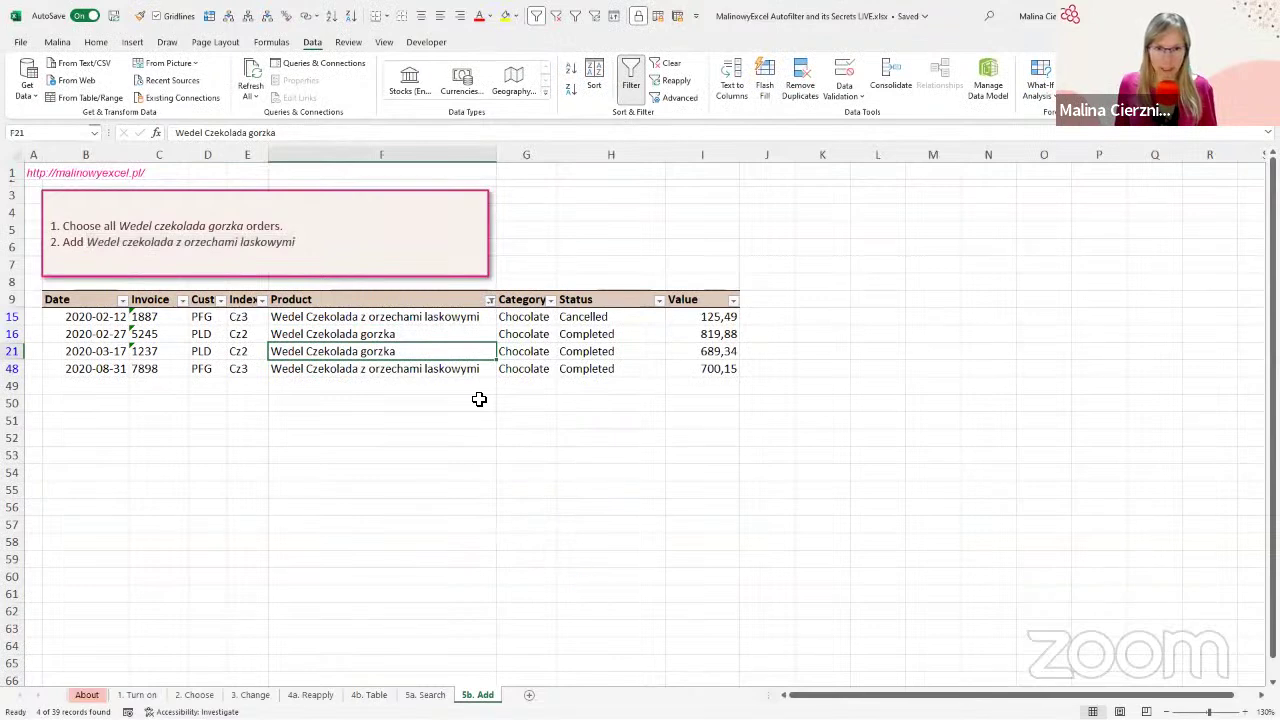
left_click(409, 317)
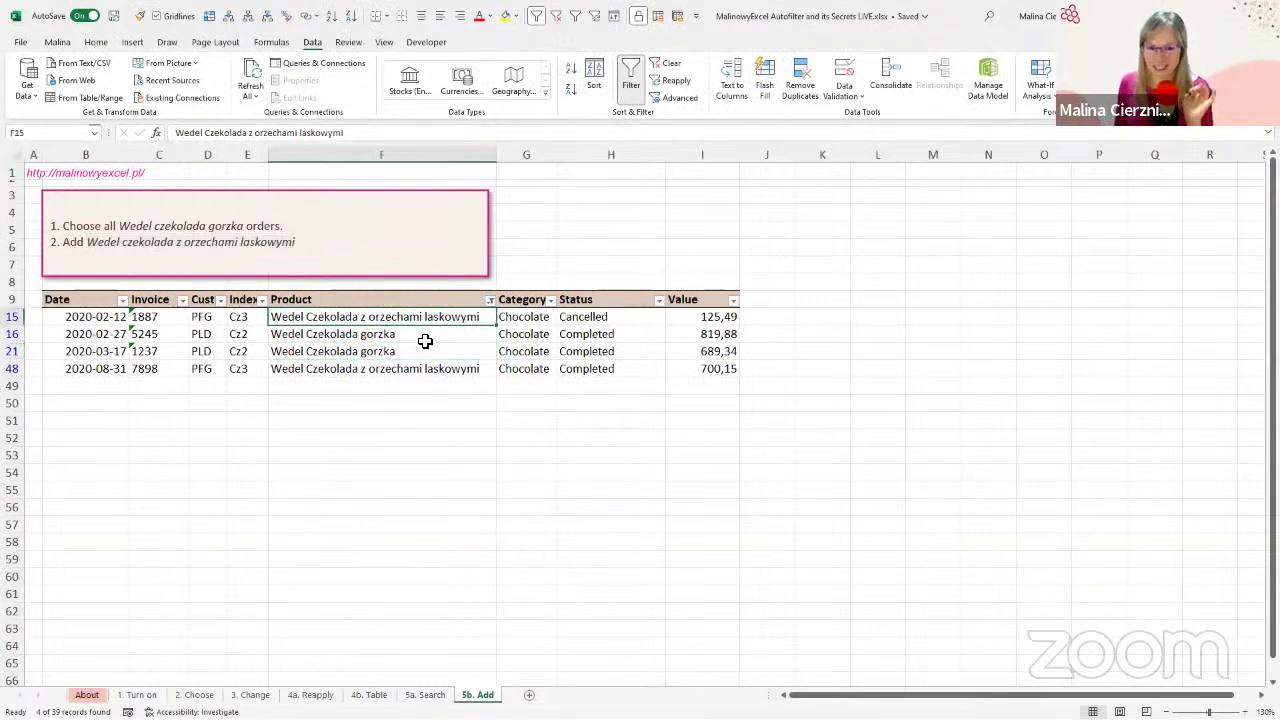
left_click(417, 349)
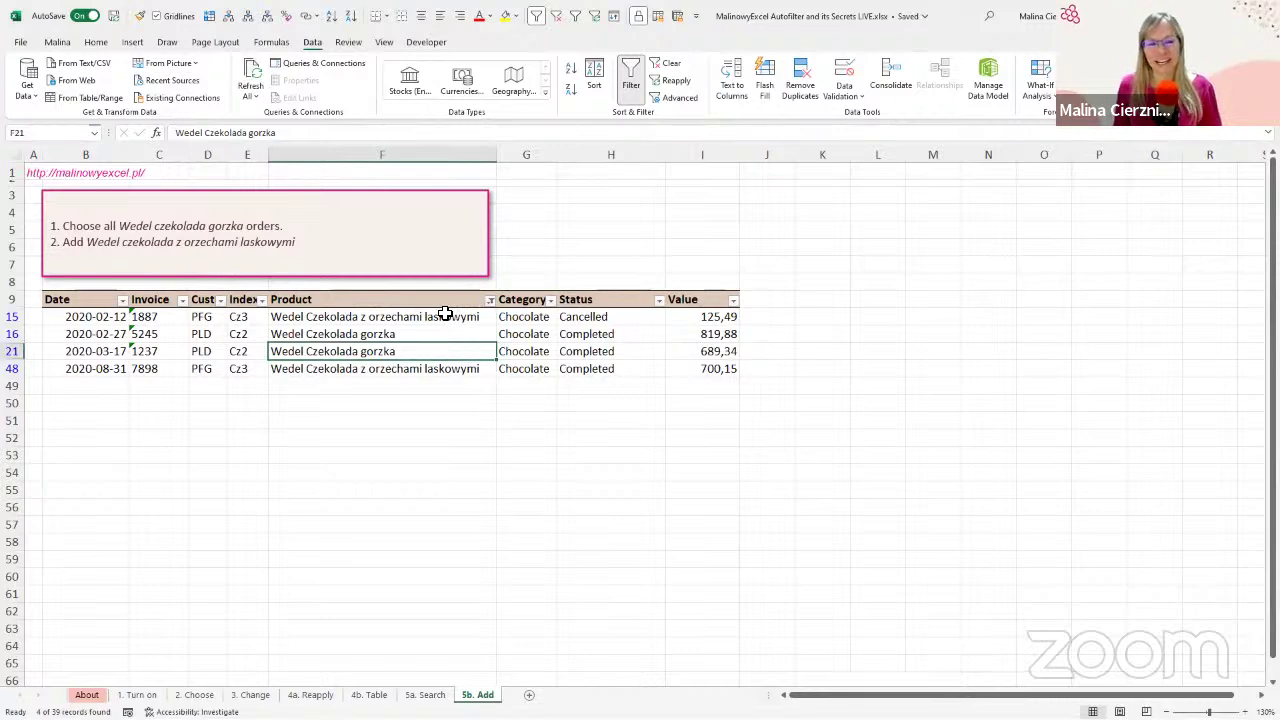
Step: Show the Product filter's value list, close it without changes, and return to the table's cells
left_click(490, 300)
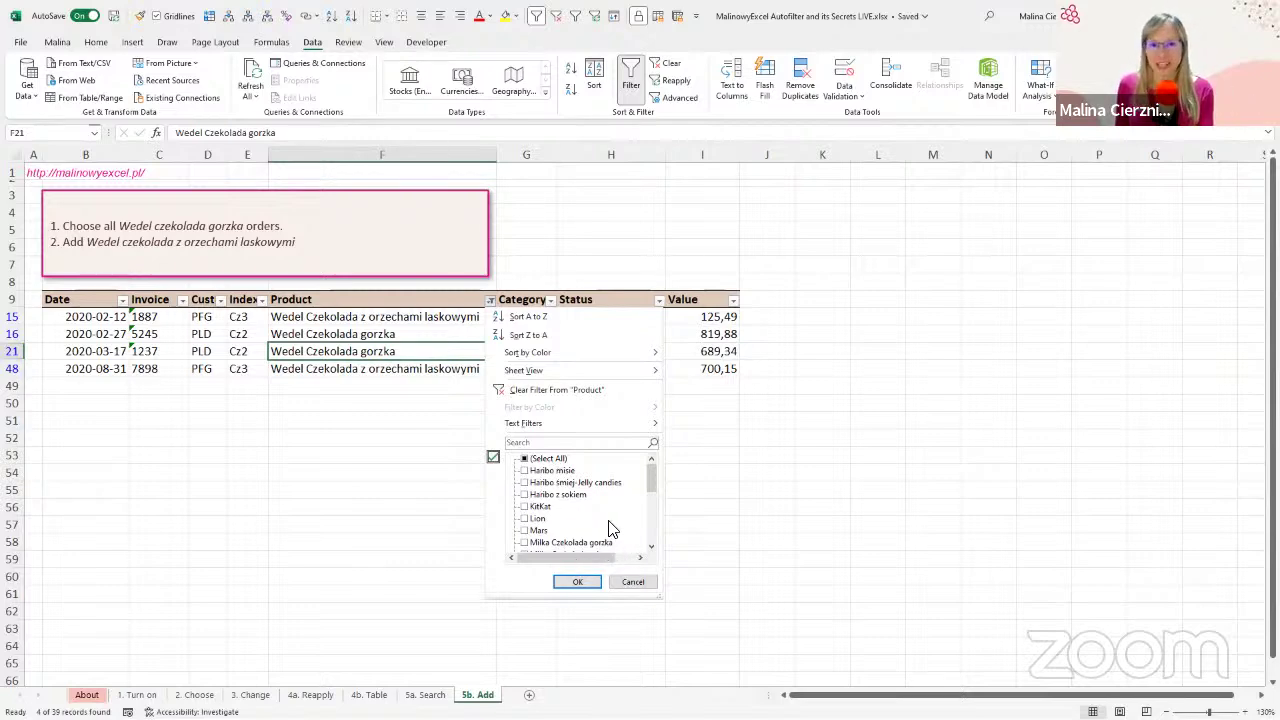
key("Escape")
left_click(306, 331)
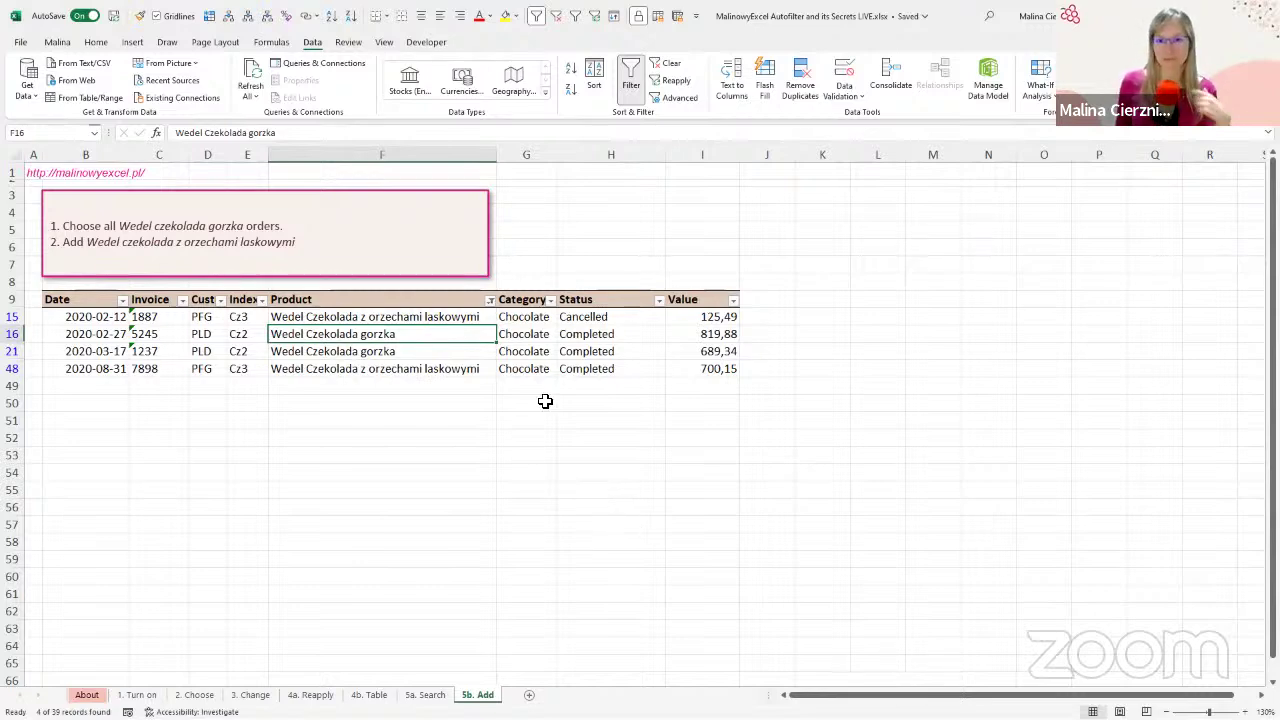
left_click(515, 322)
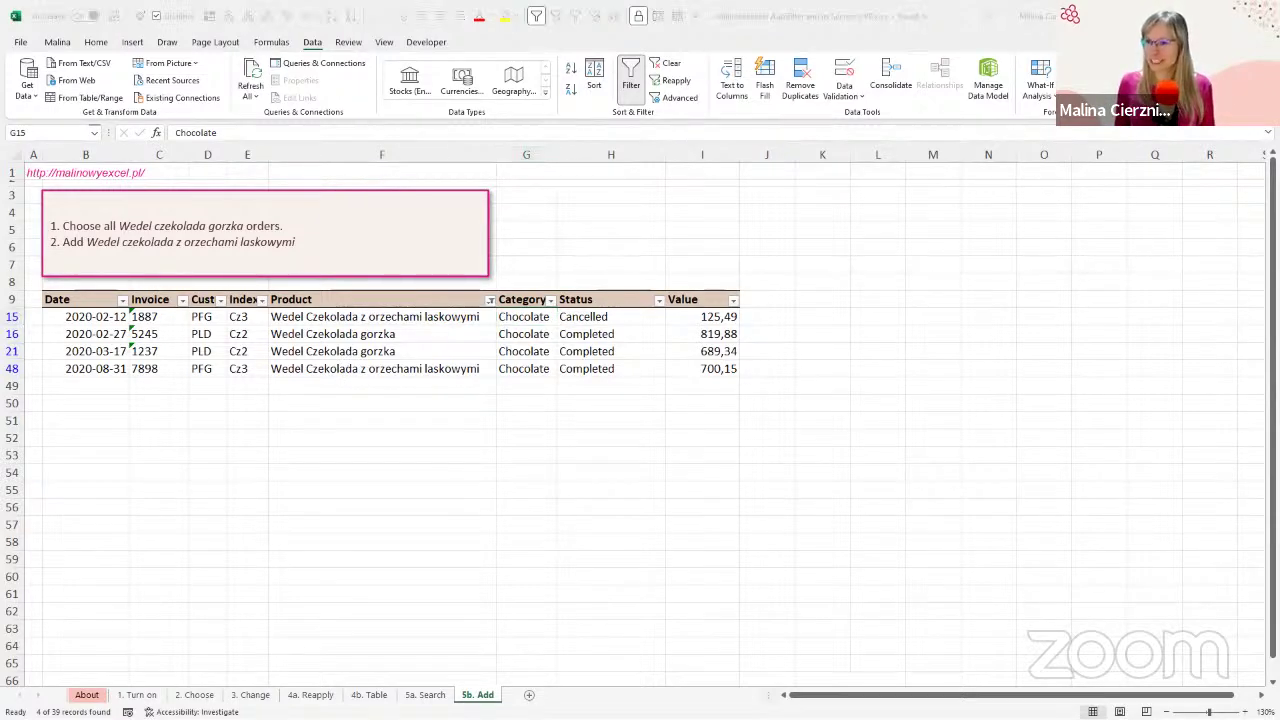
Step: Switch to the Autofilter mind map and expand the Clear branch
key("alt+Tab")
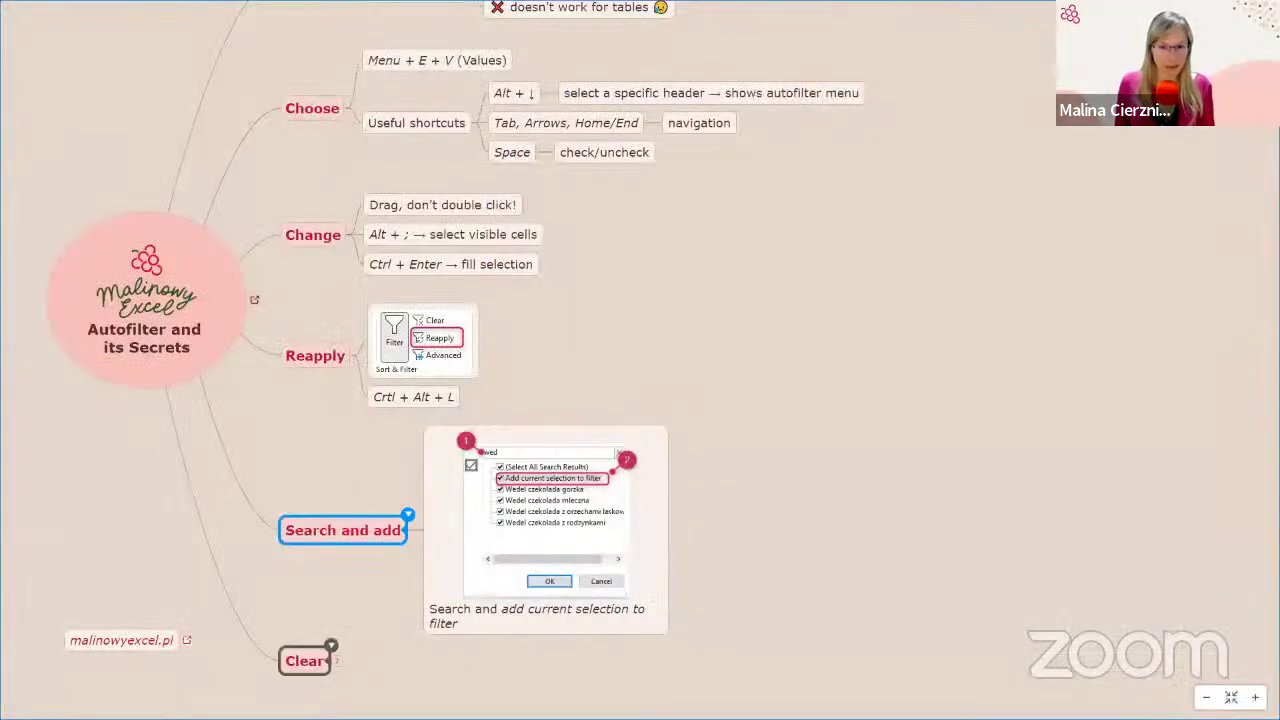
scroll(355, 488, "down", 1)
left_click(279, 504)
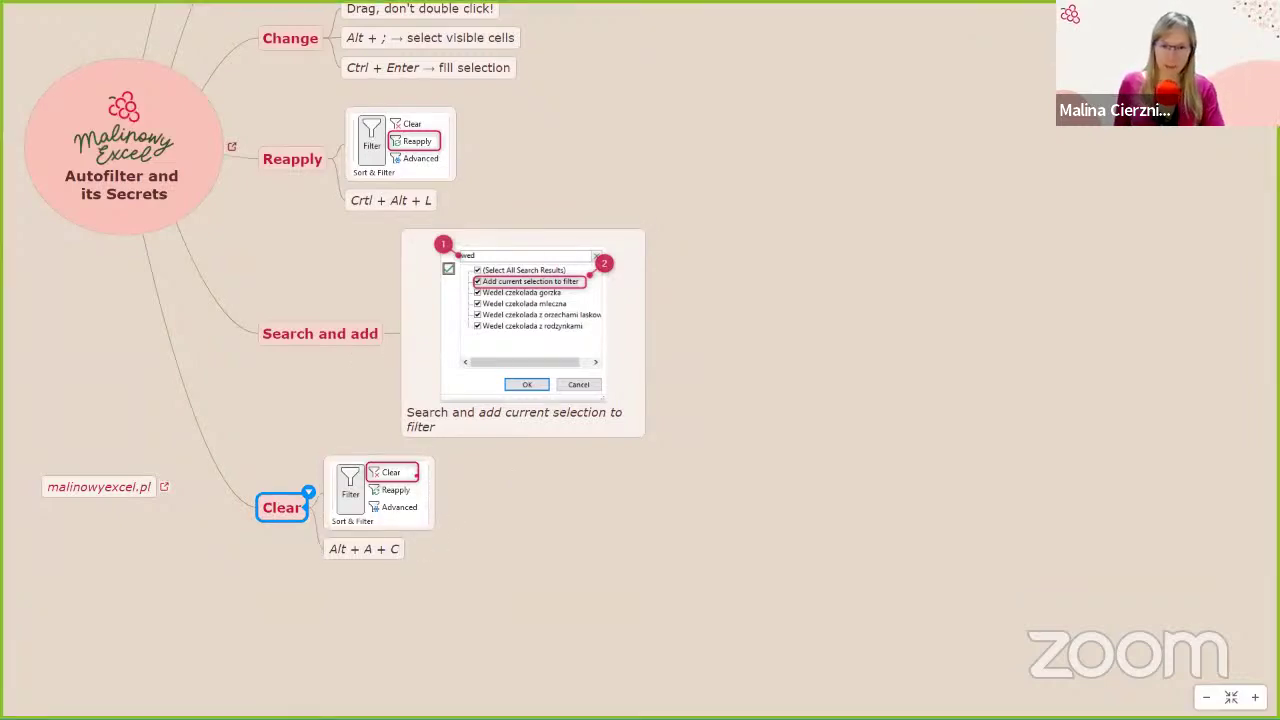
Step: Mark the Clear command with an arrow and its shortcut with a box on the mind map, and remove the markings
left_click_drag(550, 473, 420, 475)
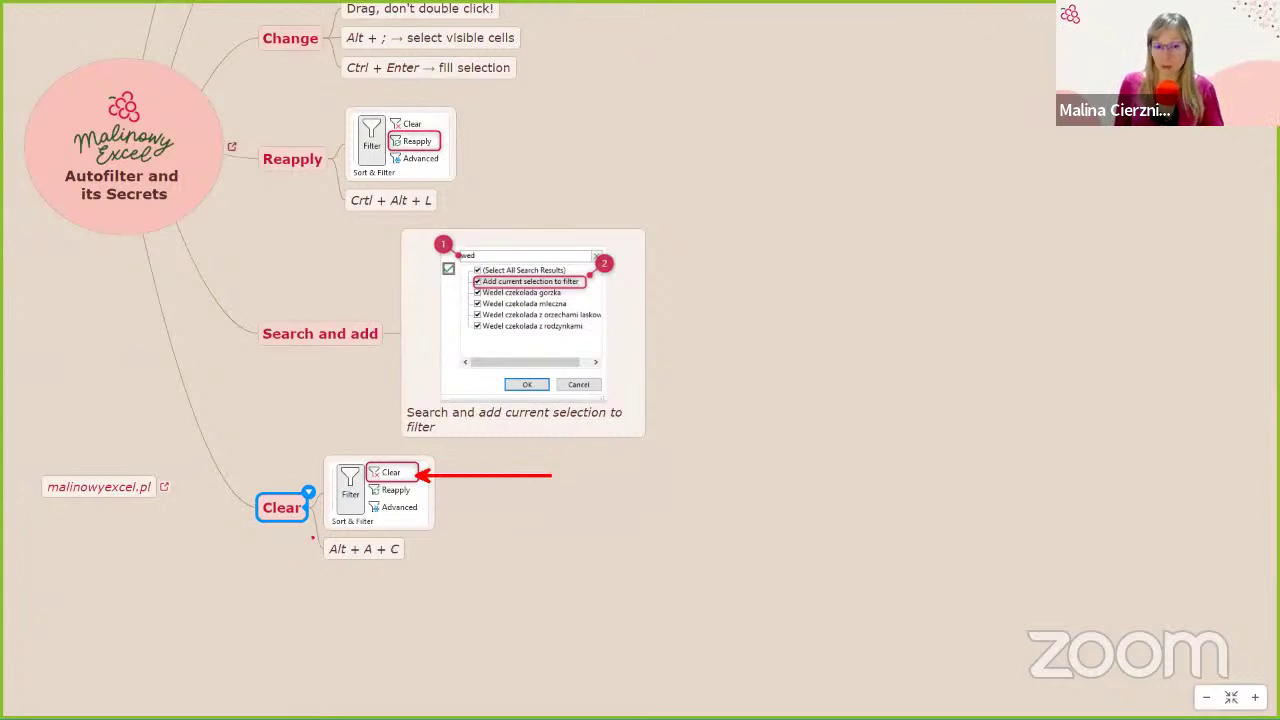
mouse_move(312, 537)
left_mouse_down()
mouse_move(424, 554)
mouse_move(436, 573)
left_mouse_up()
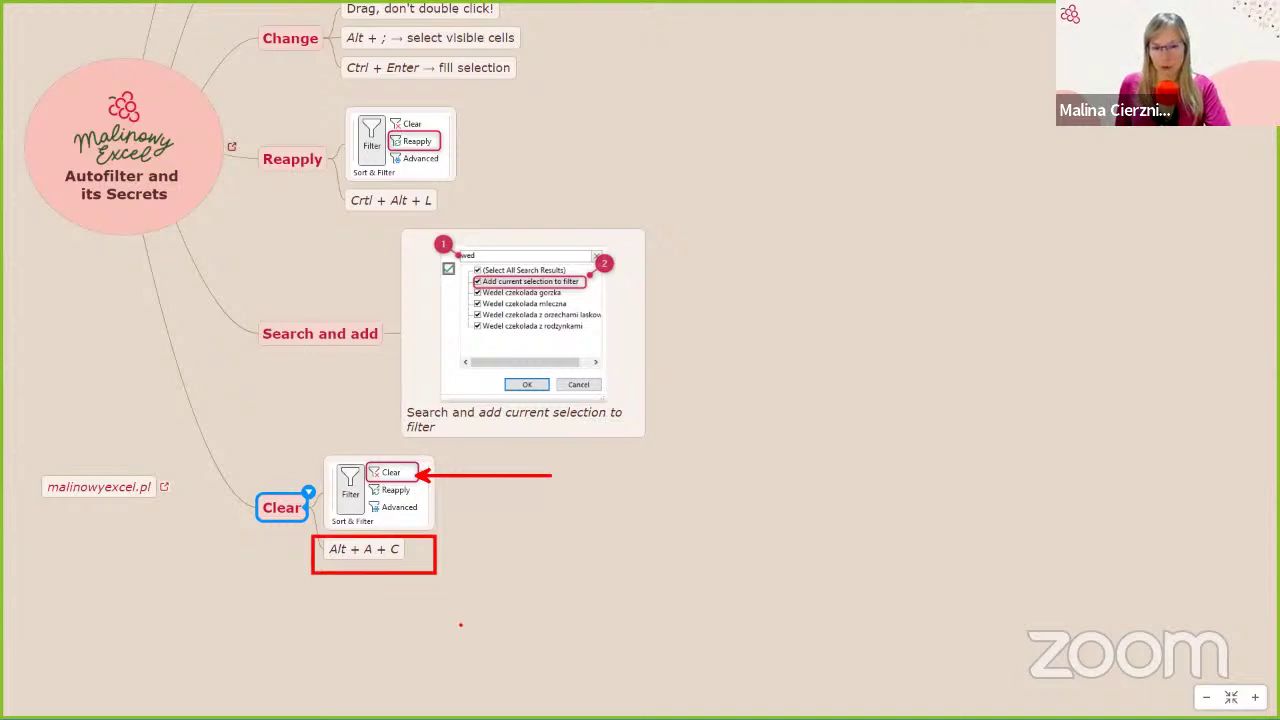
key("Escape")
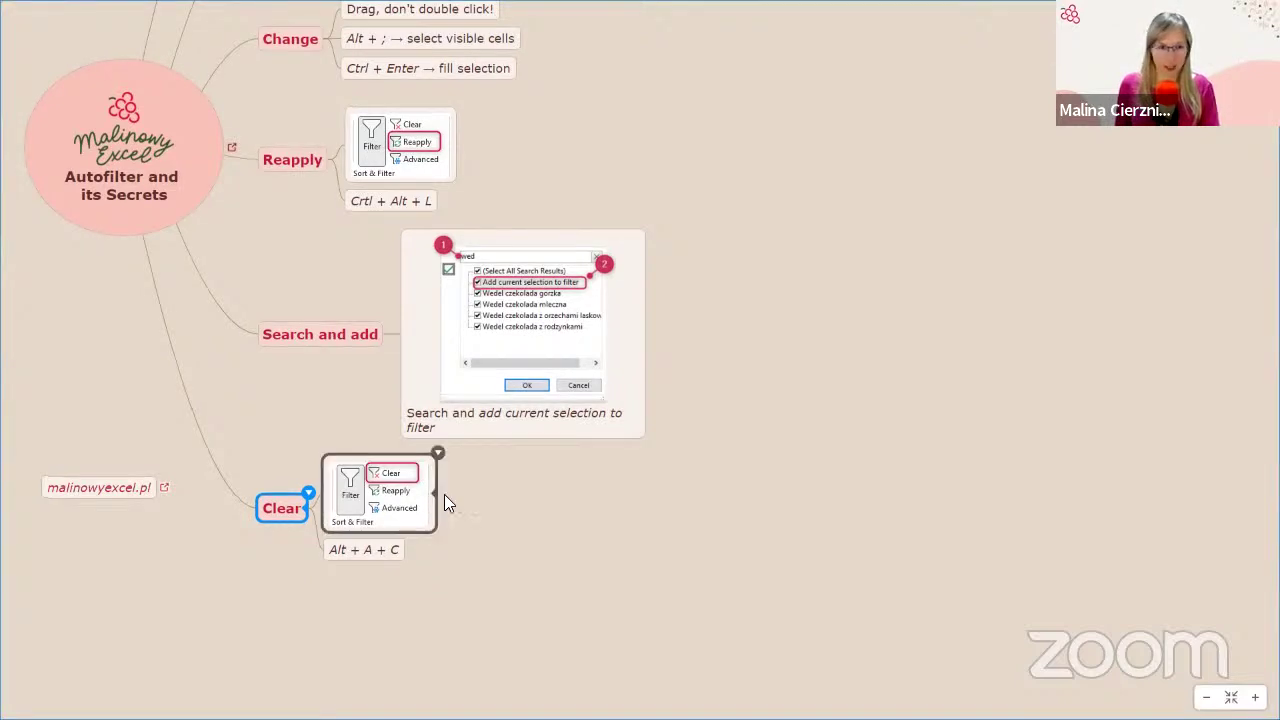
left_click_drag(992, 590, 996, 598)
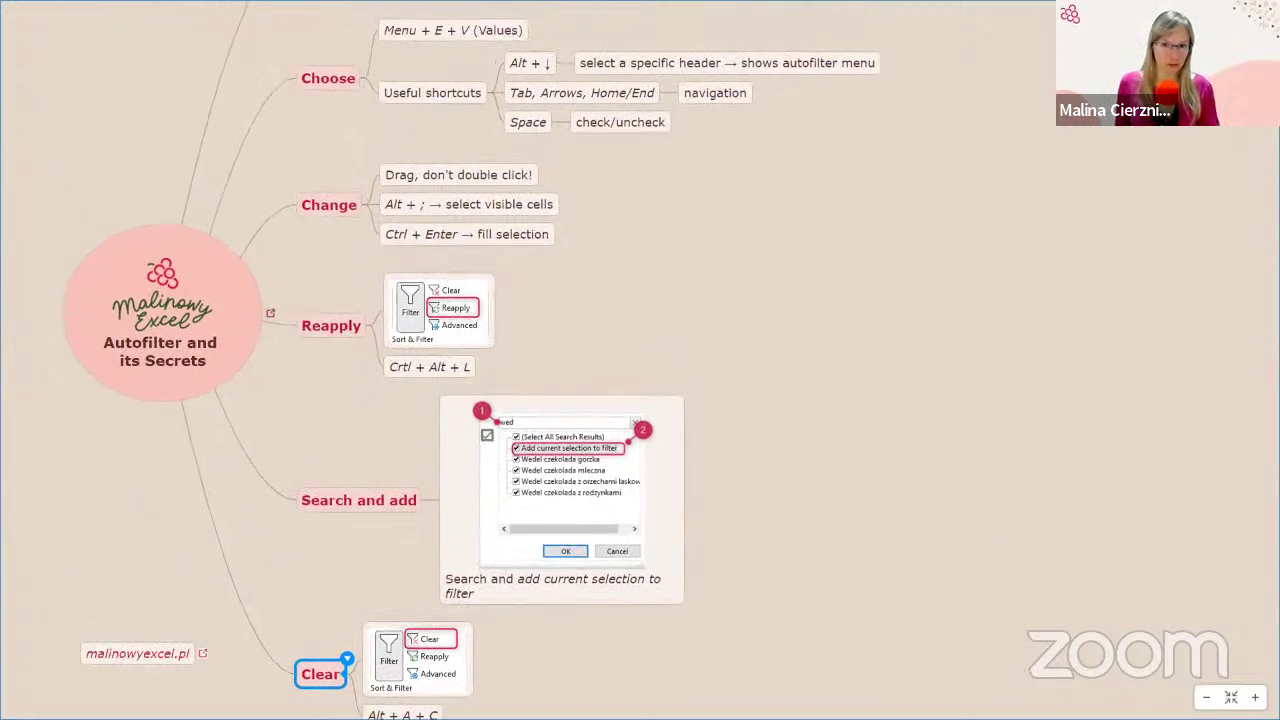